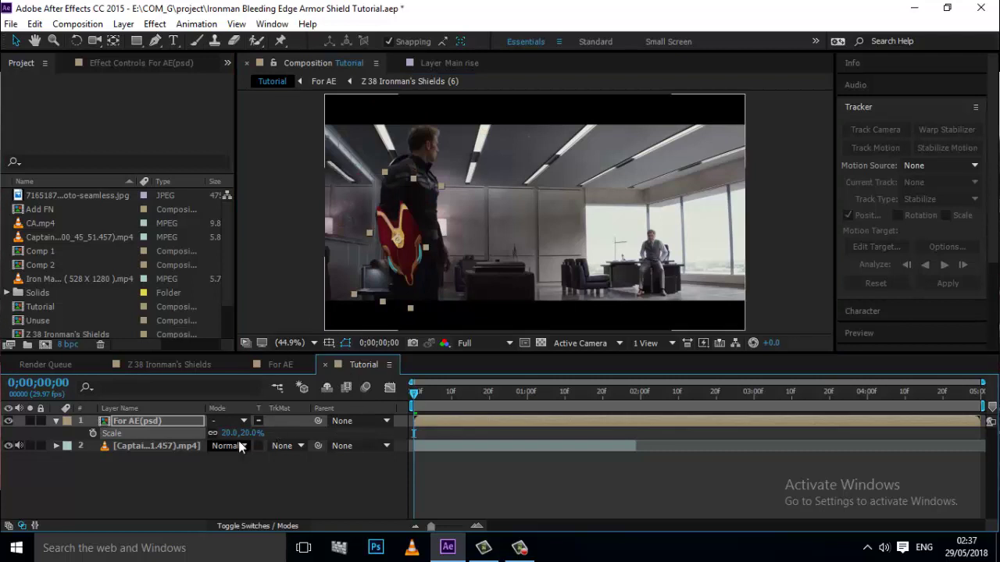
- Scale the For AE(psd) shield layer to 30% and move the shield slightly up over the standing man's arm
click(230, 434)
text(30)
key(Return)
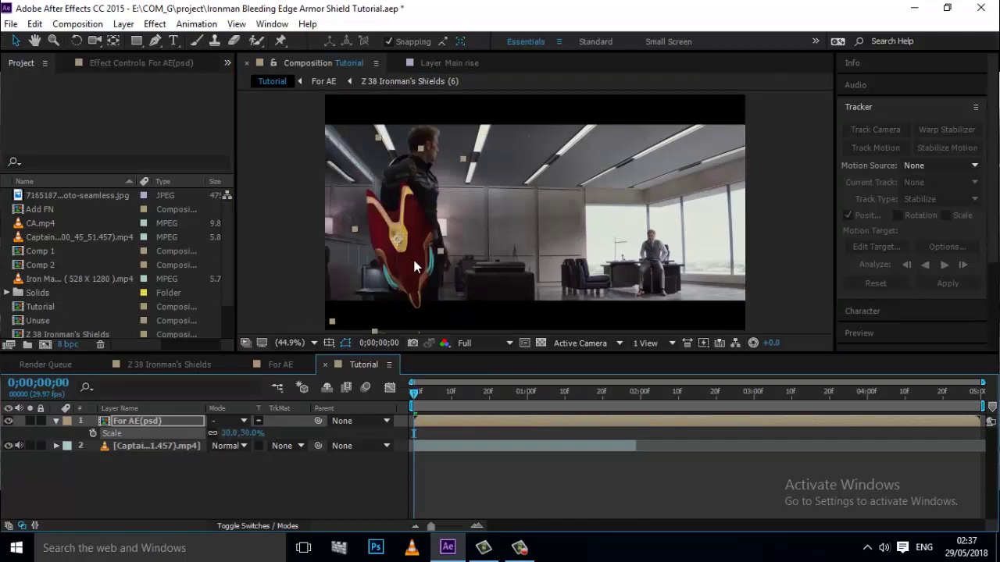
mouse_move(405, 264)
mouse_down()
mouse_move(425, 266)
mouse_move(365, 278)
mouse_move(400, 287)
mouse_move(383, 278)
mouse_move(414, 258)
mouse_up()
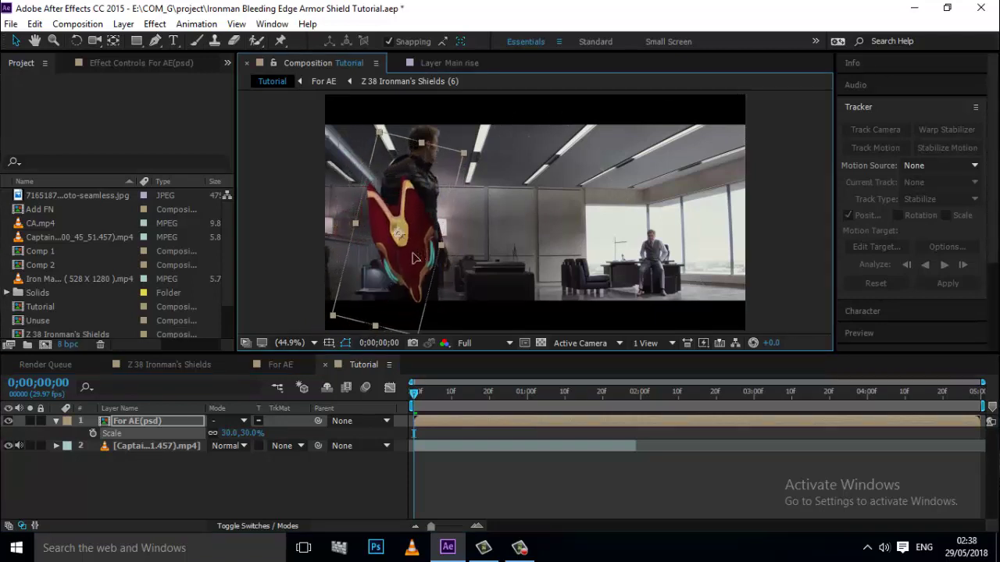
- Set the For AE(psd) layer's scale to 35%
click(230, 433)
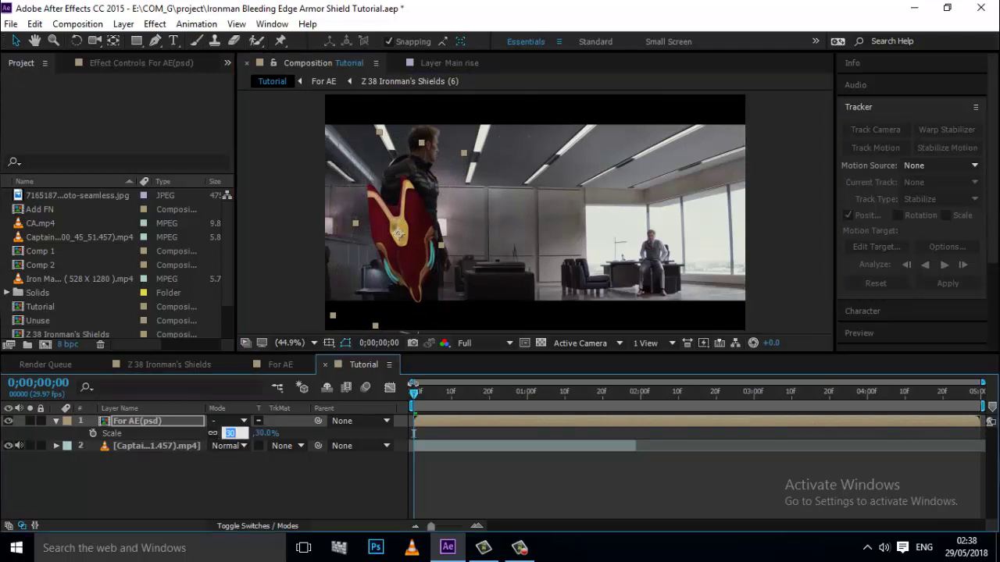
text(35)
key(Return)
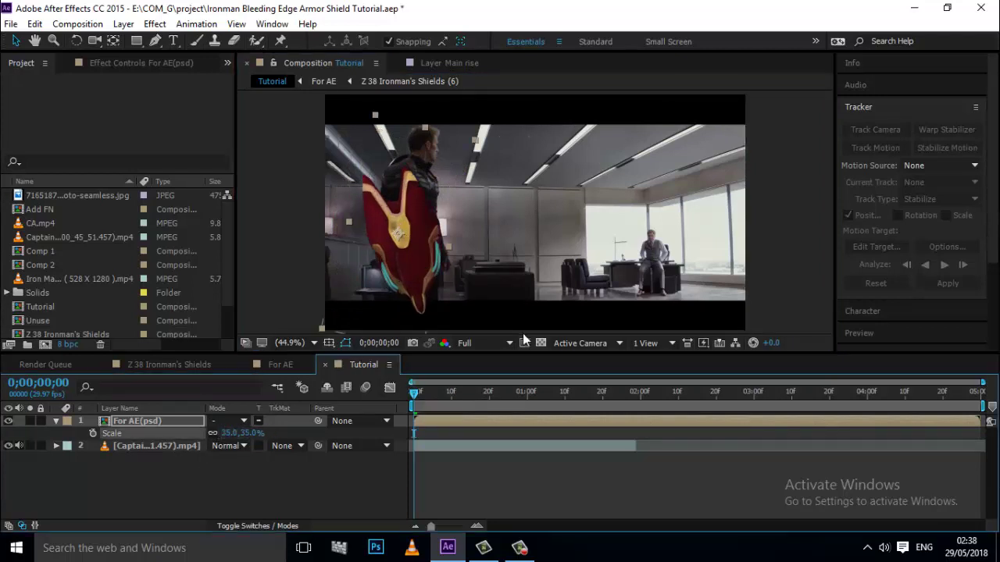
- Try the shield layer's scale at 33%, then set it back to 35%
click(232, 433)
text(33)
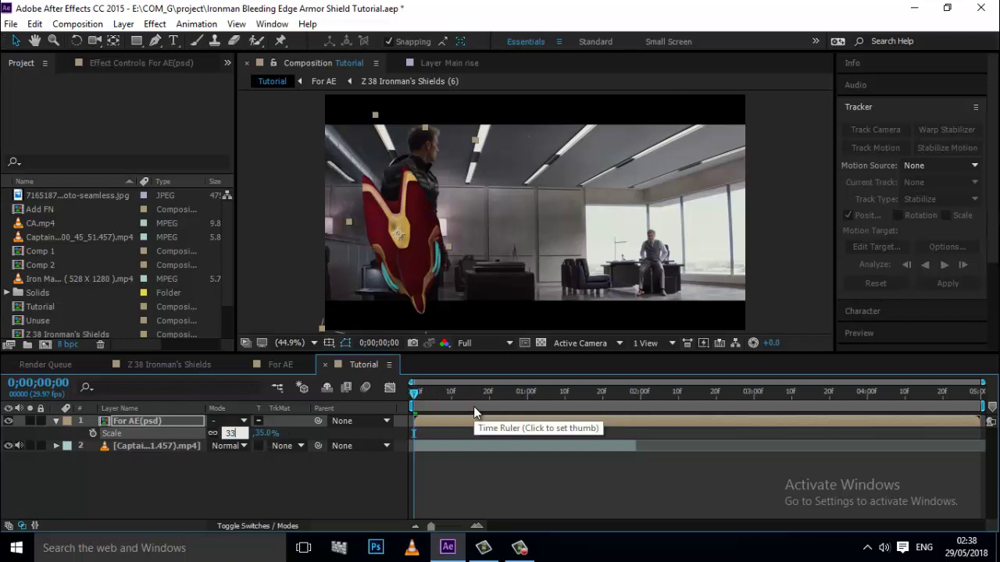
key(Return)
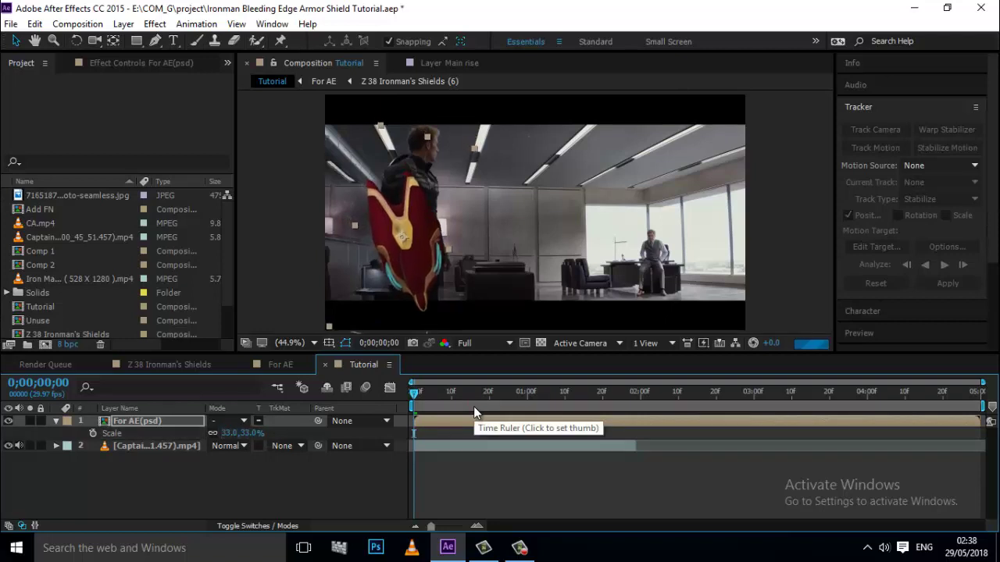
click(250, 434)
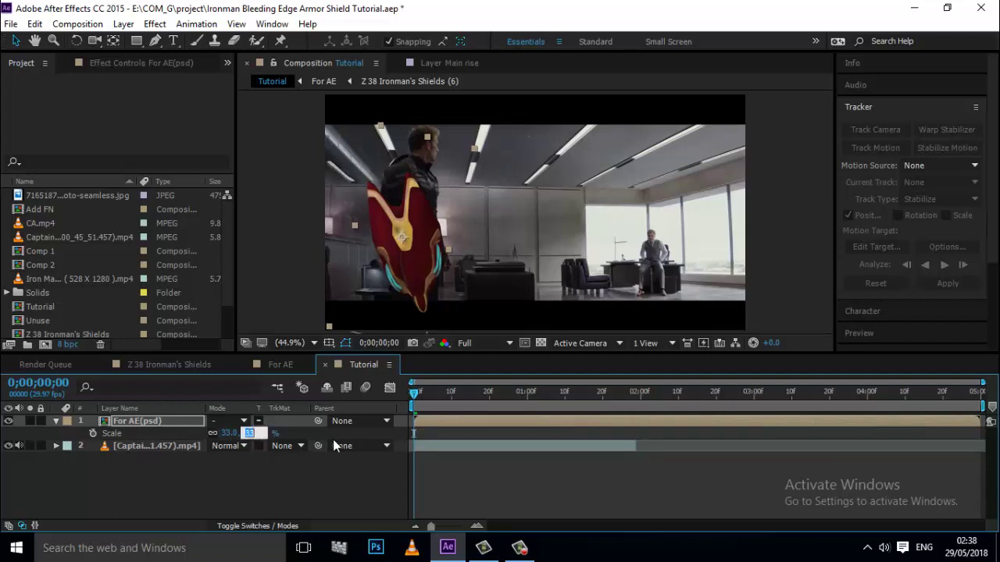
text(35)
key(Return)
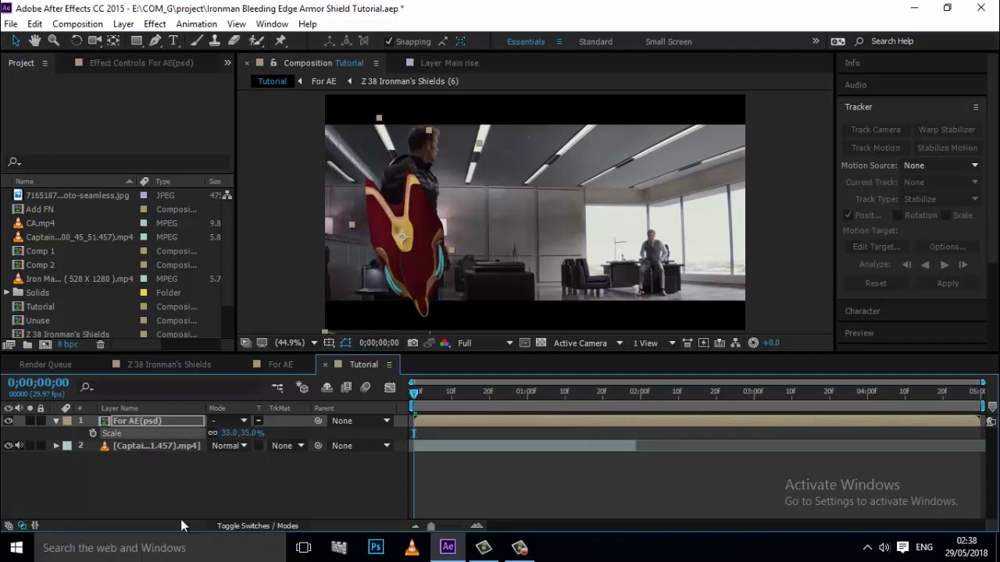
- Collapse the For AE(psd) layer's properties and open its nested For AE composition
click(149, 481)
click(57, 420)
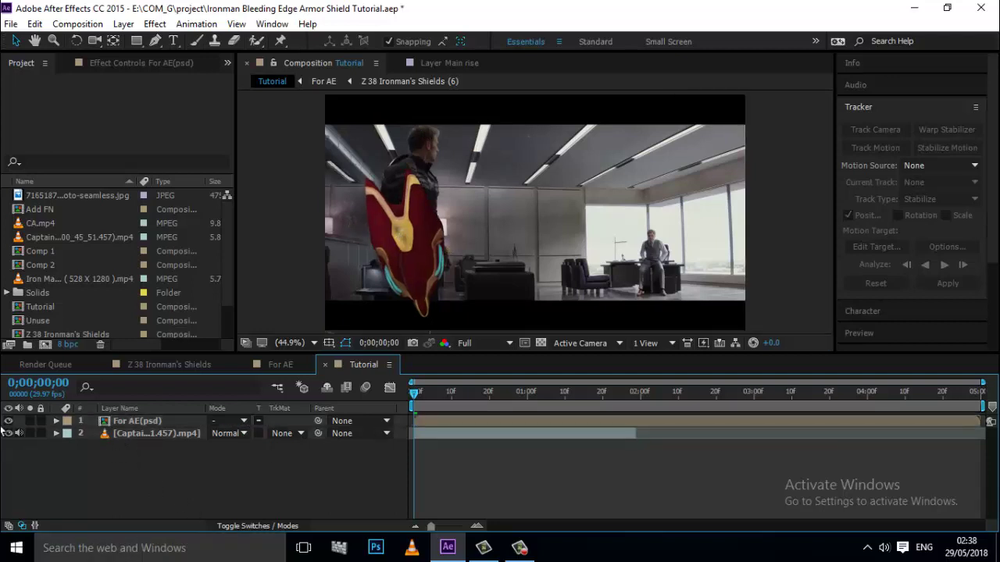
click(8, 421)
click(152, 434)
double_click(142, 420)
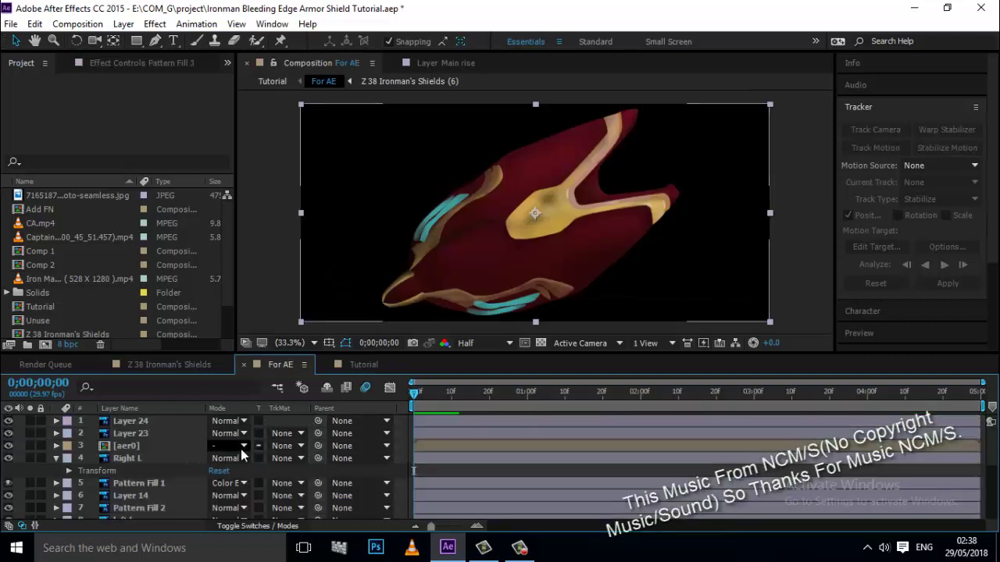
scroll(191, 459, down, 5)
scroll(159, 478, up, 2)
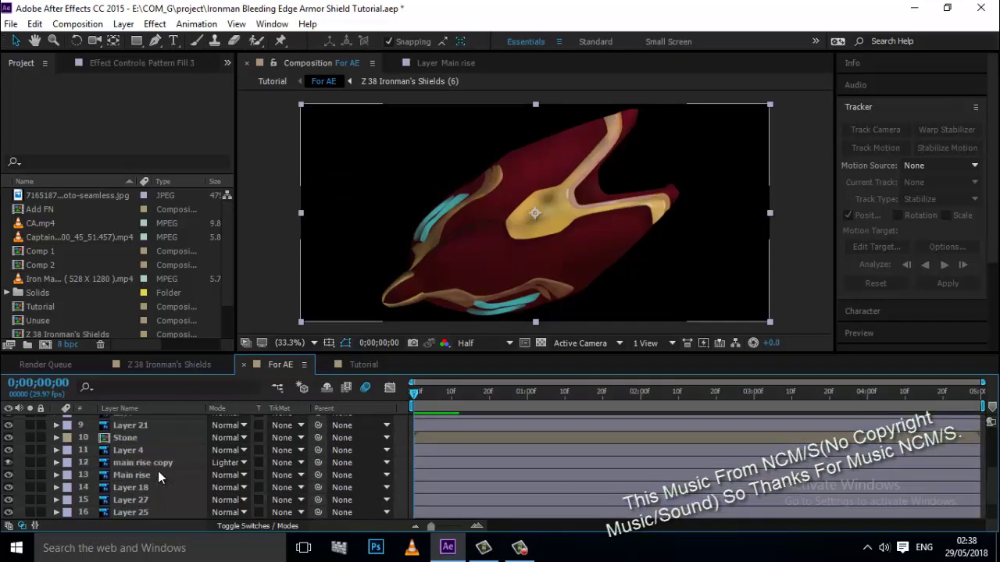
scroll(154, 476, up, 5)
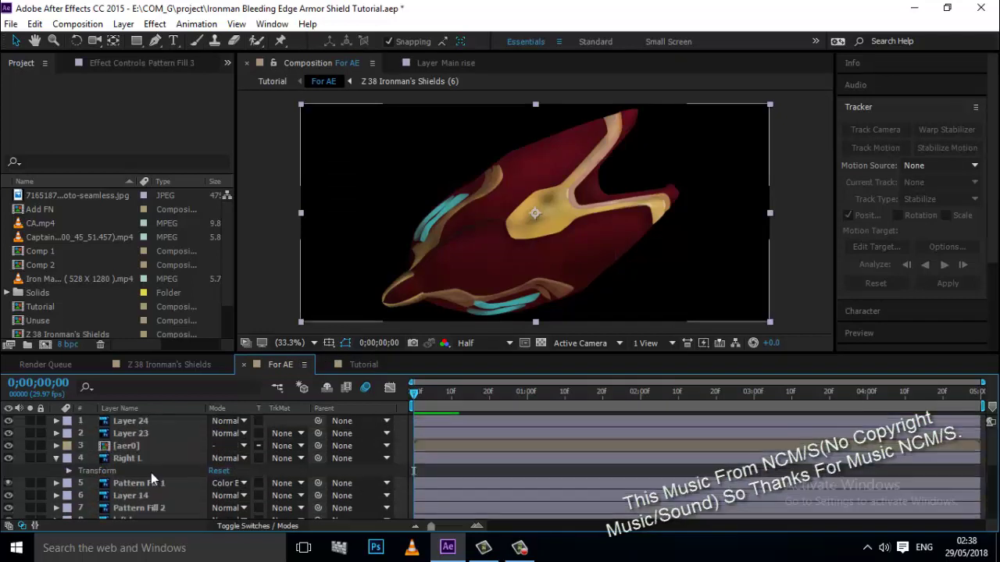
- Collapse the Right L layer, then select the left l layer and toggle its visibility to check which part it controls
click(65, 459)
click(55, 459)
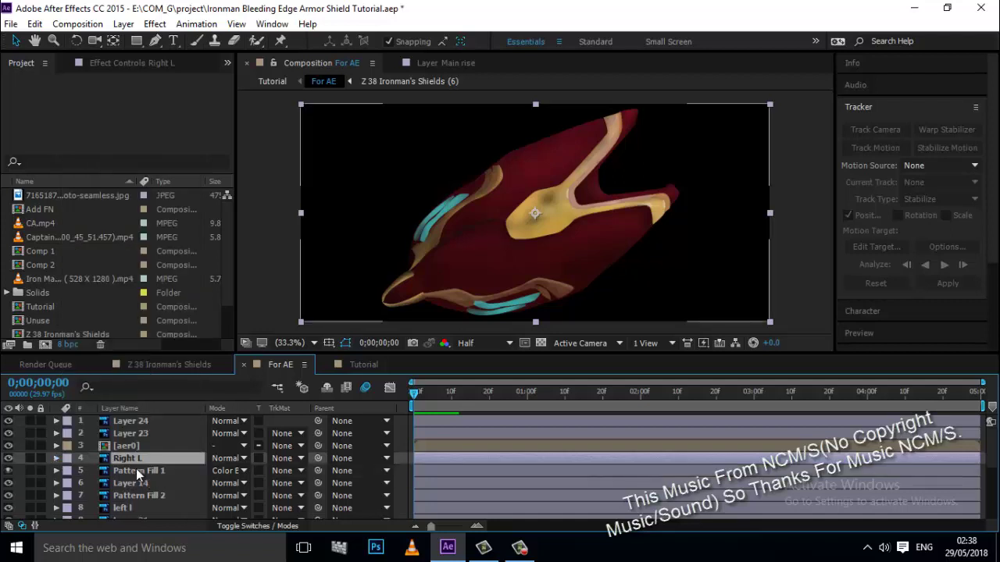
click(138, 508)
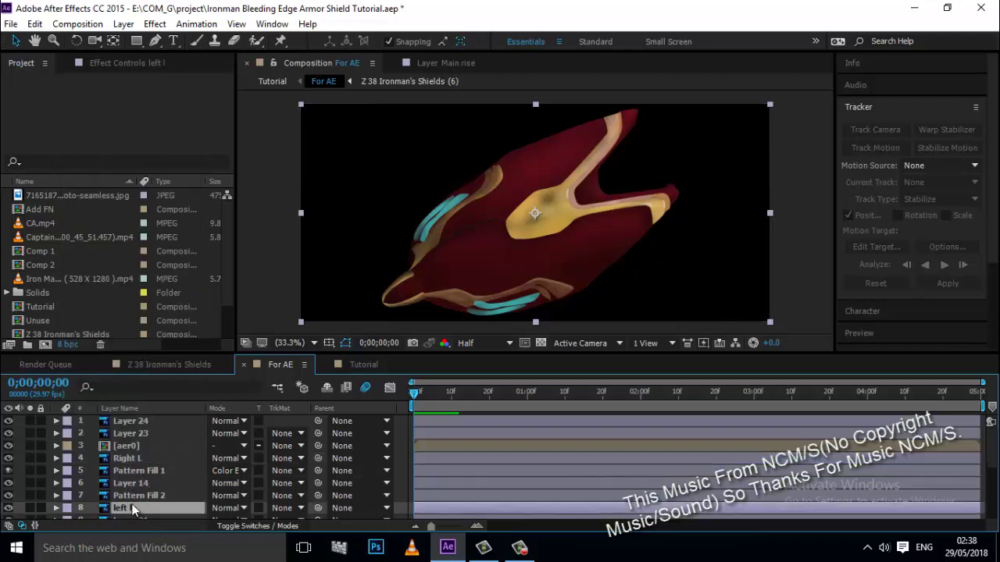
click(8, 507)
click(8, 508)
click(7, 508)
click(8, 508)
- Apply the Fractal Noise effect to the left l layer
click(168, 63)
right_click(111, 117)
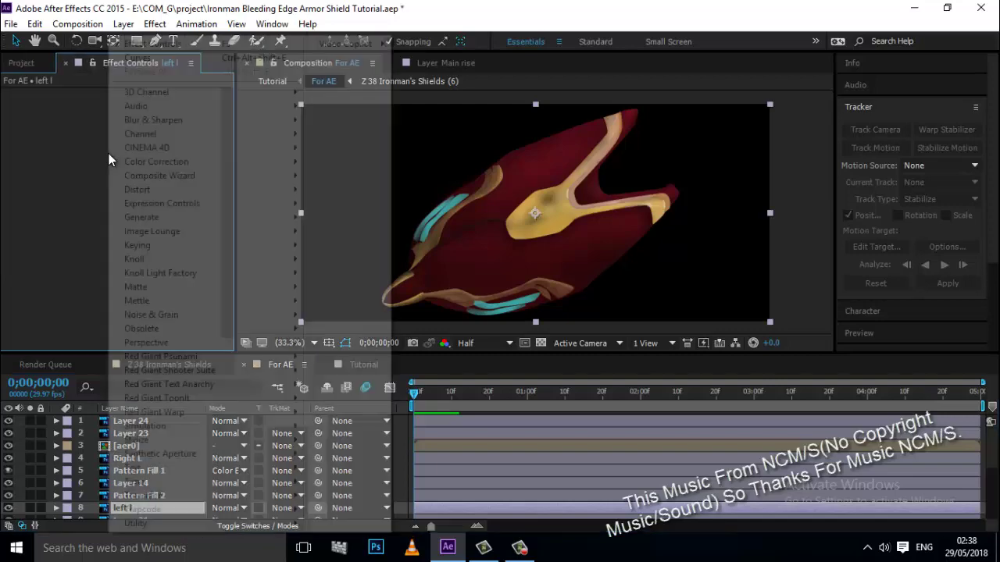
mouse_move(256, 314)
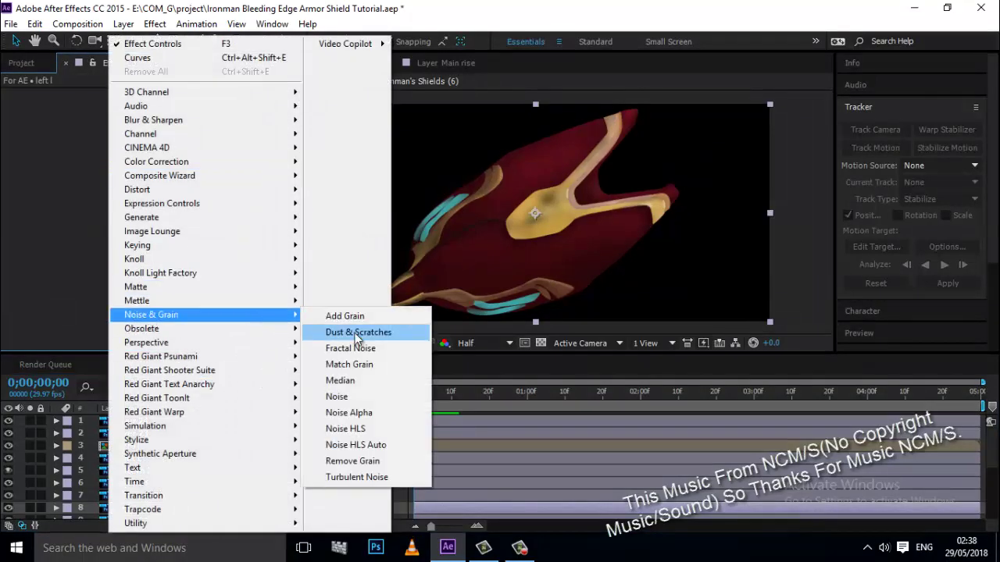
click(348, 346)
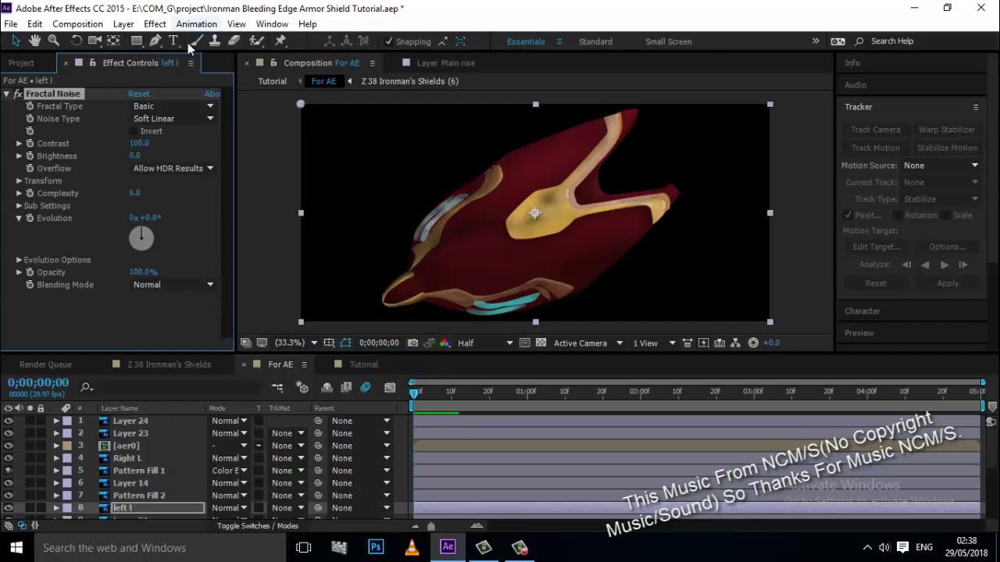
- Configure Fractal Noise with the Dynamic Progressive fractal type, inverted noise and a contrast of 118
click(173, 104)
click(197, 214)
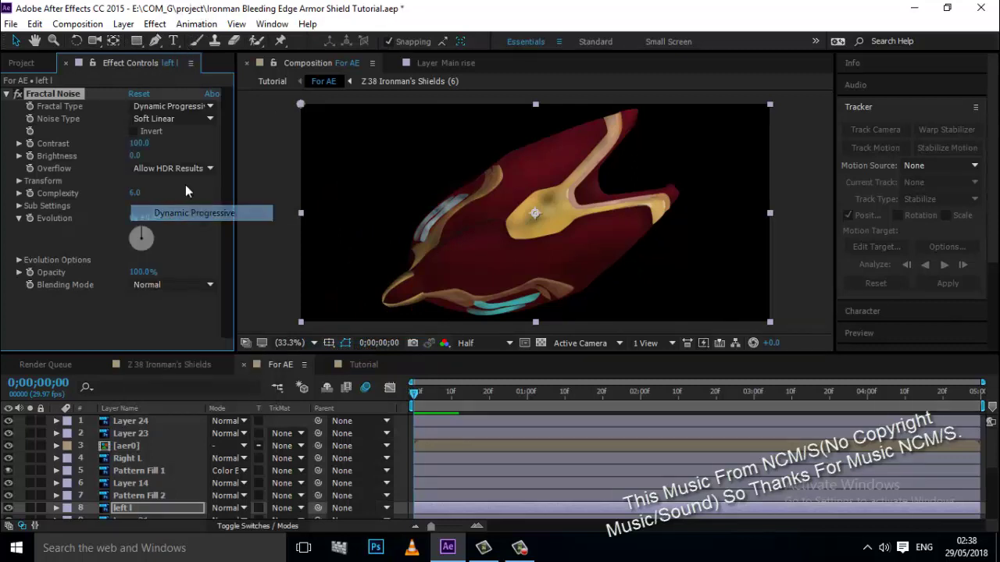
click(174, 123)
click(110, 135)
click(142, 144)
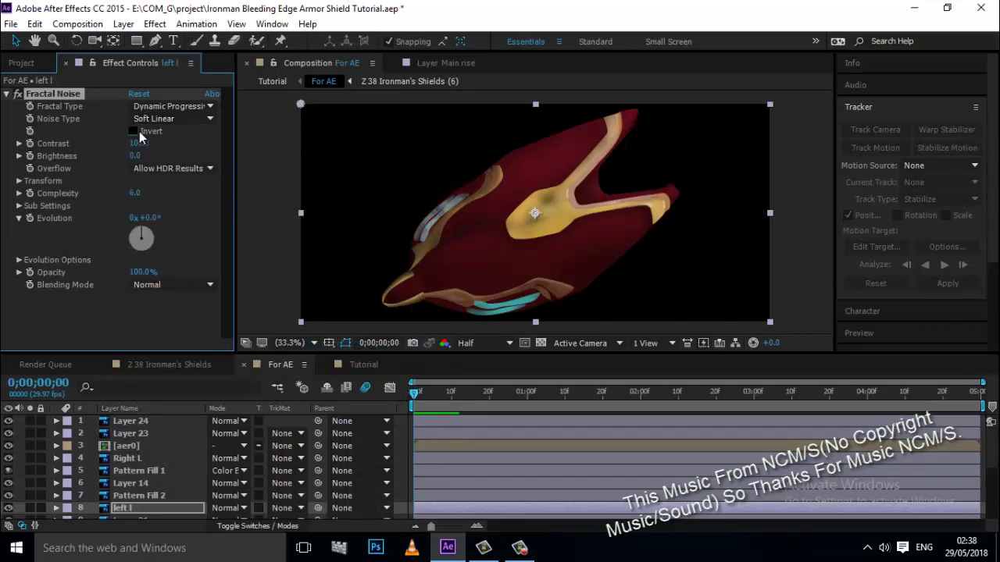
text(11)
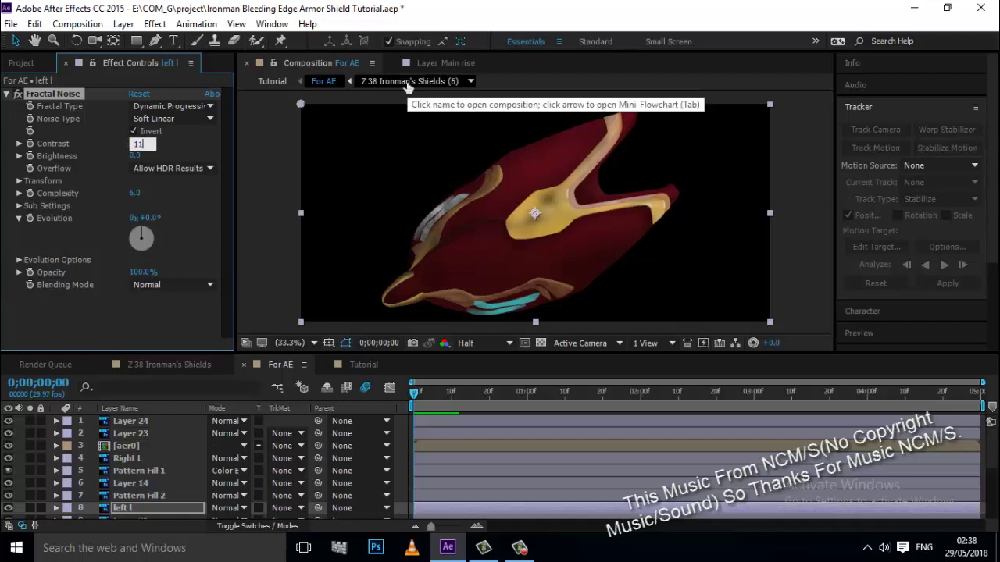
text(8)
key(Return)
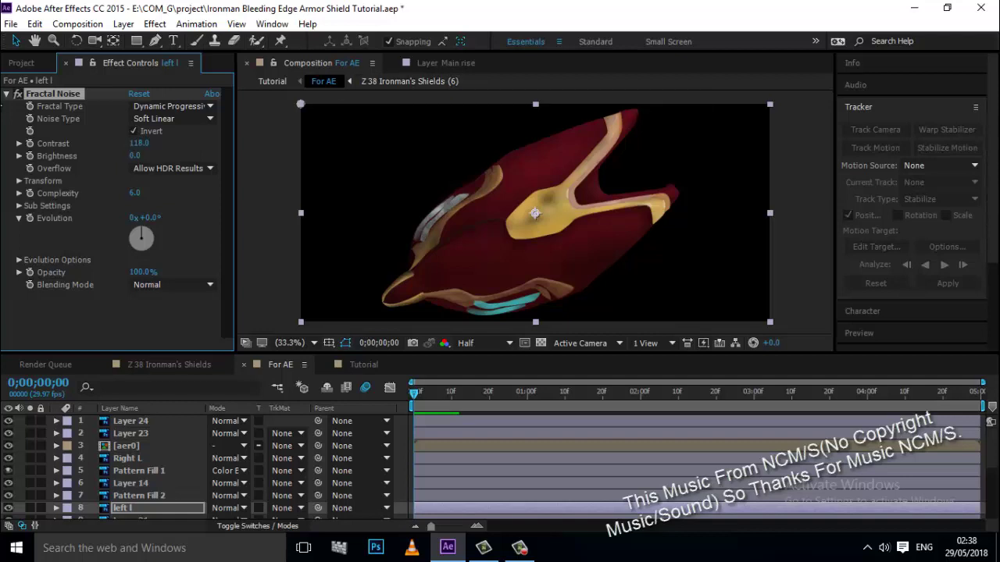
- Drive the Fractal Noise Evolution with the expression time*199, preview the animation and collapse the left l layer
alt+click(30, 218)
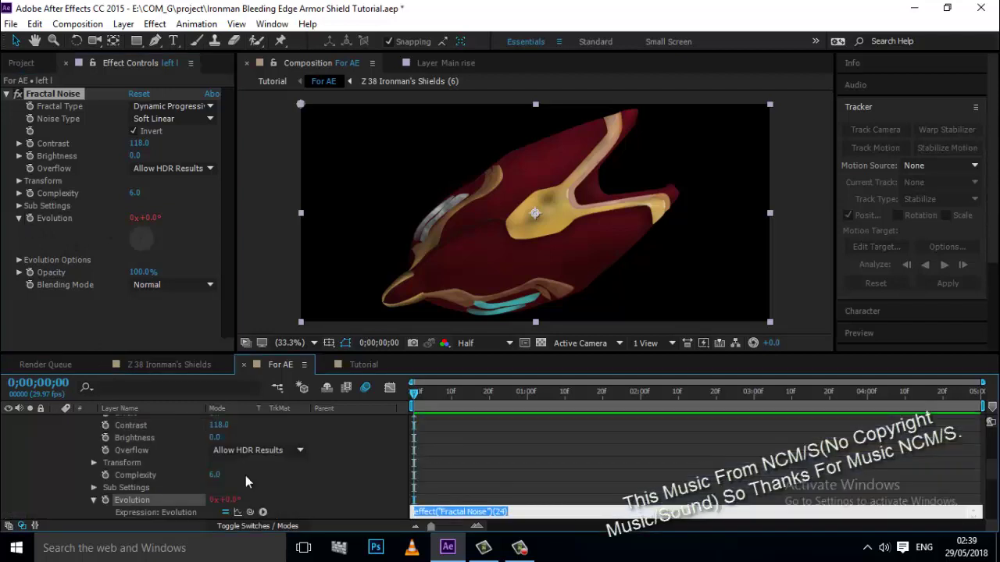
text(time*199)
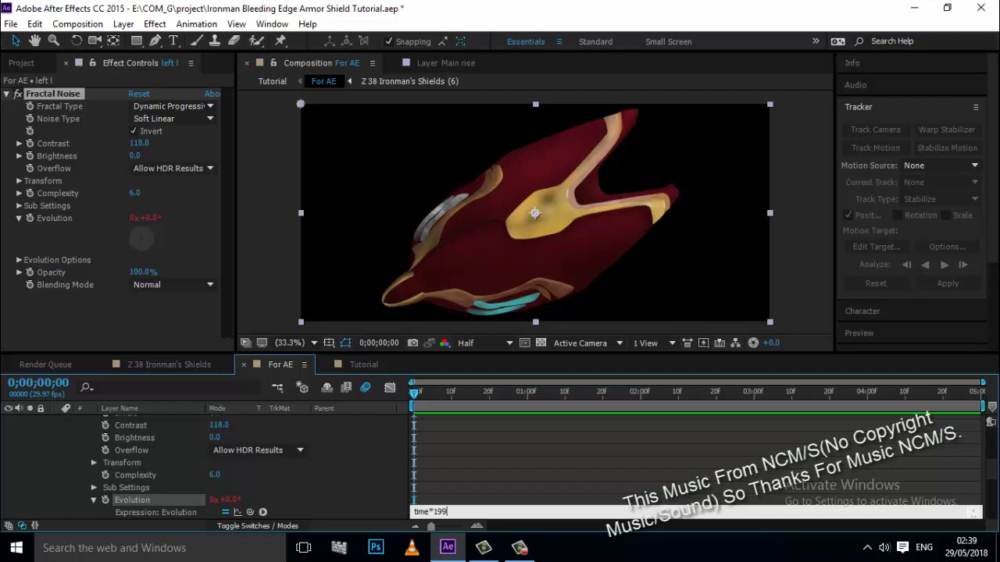
key(KP_Enter)
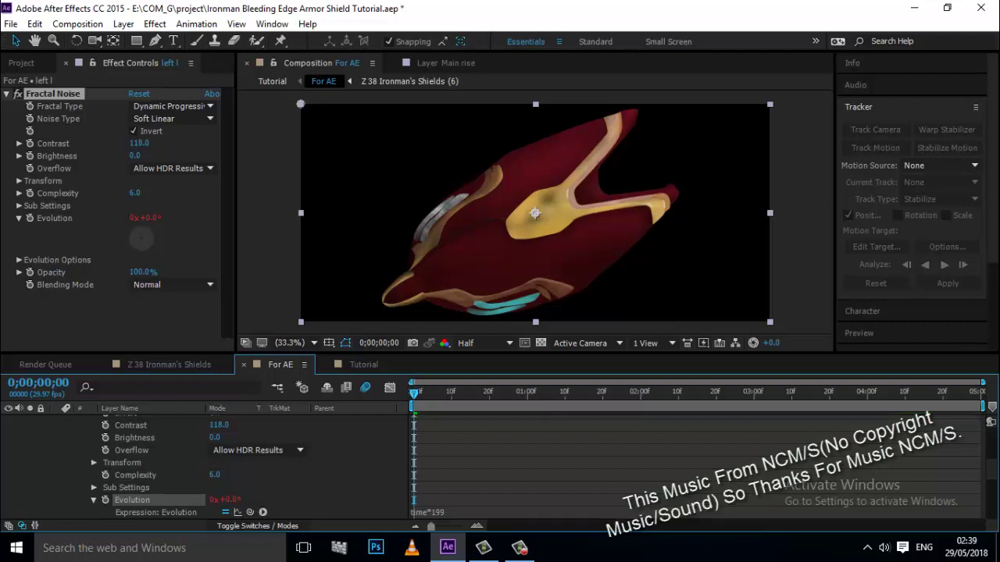
key(space)
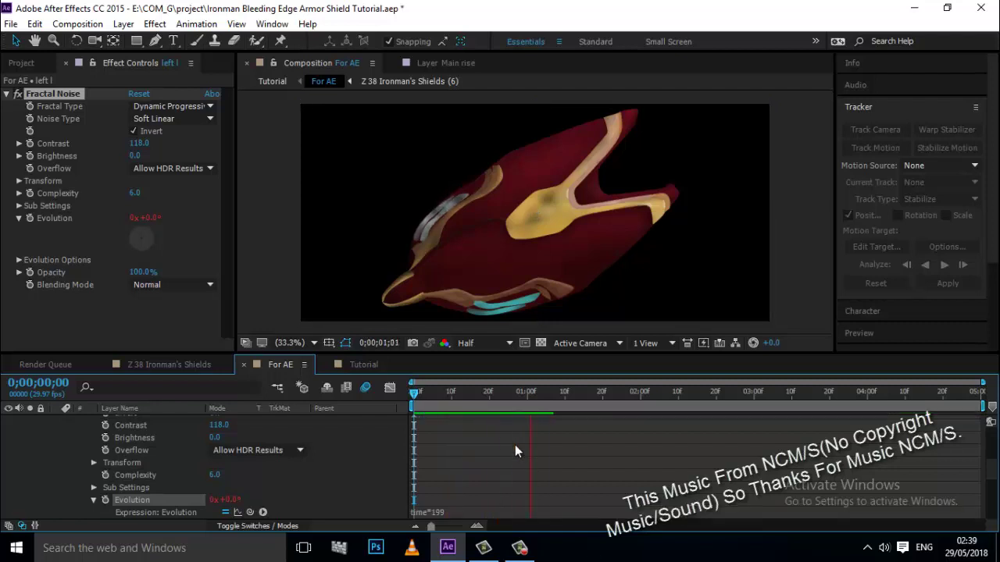
scroll(109, 492, up, 2)
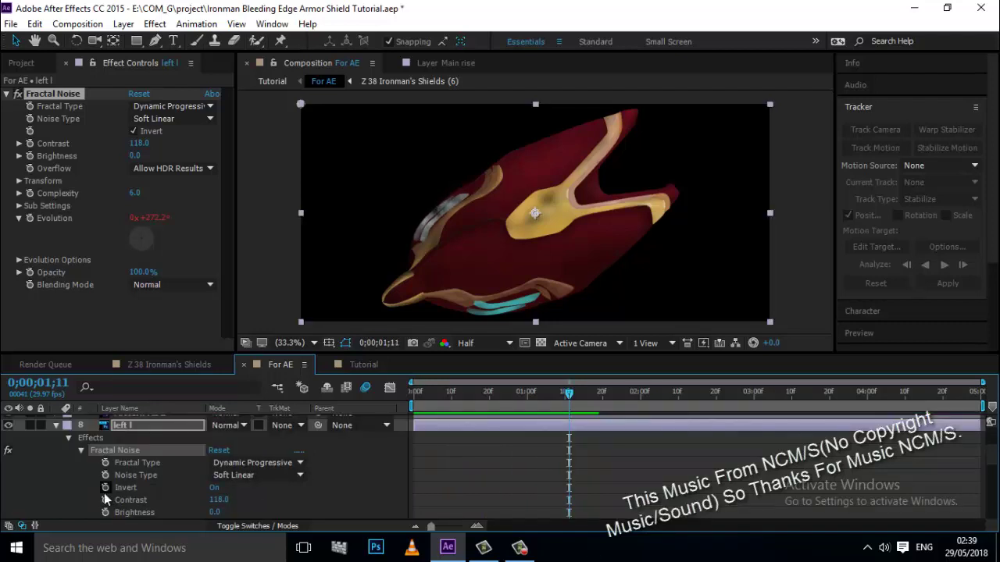
click(57, 427)
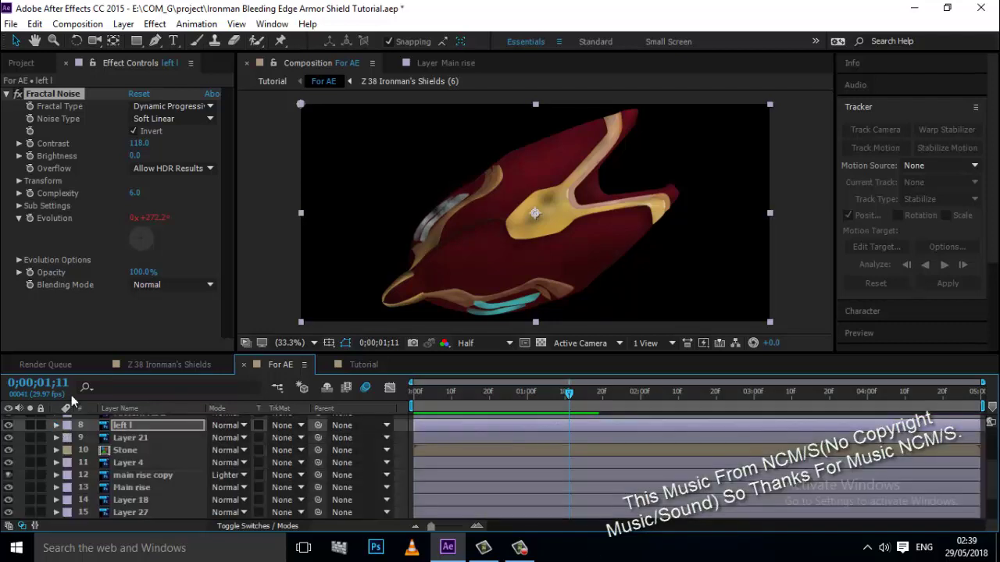
- Set the Fractal Noise blending mode to Add and collapse the effect's settings
click(193, 288)
click(205, 288)
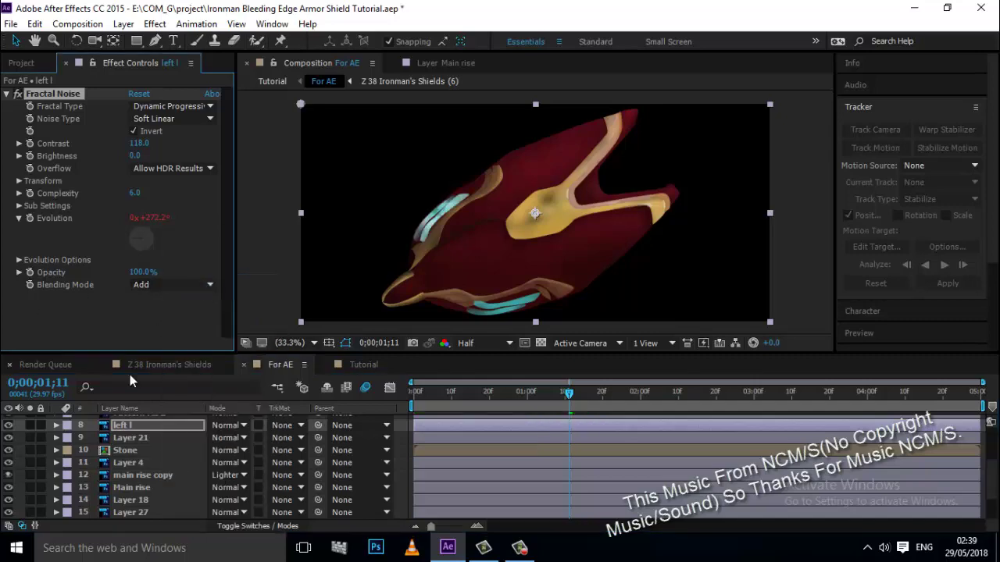
click(7, 95)
- Apply Curves to the left l layer, lowering the RGB, red and green midtones and raising the blue midtones
right_click(61, 109)
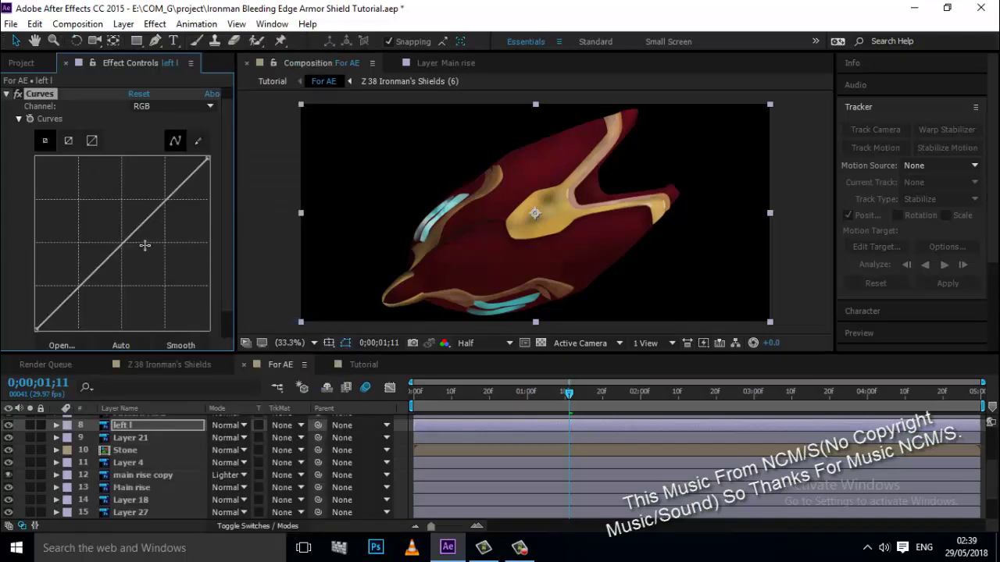
drag(125, 240, 145, 262)
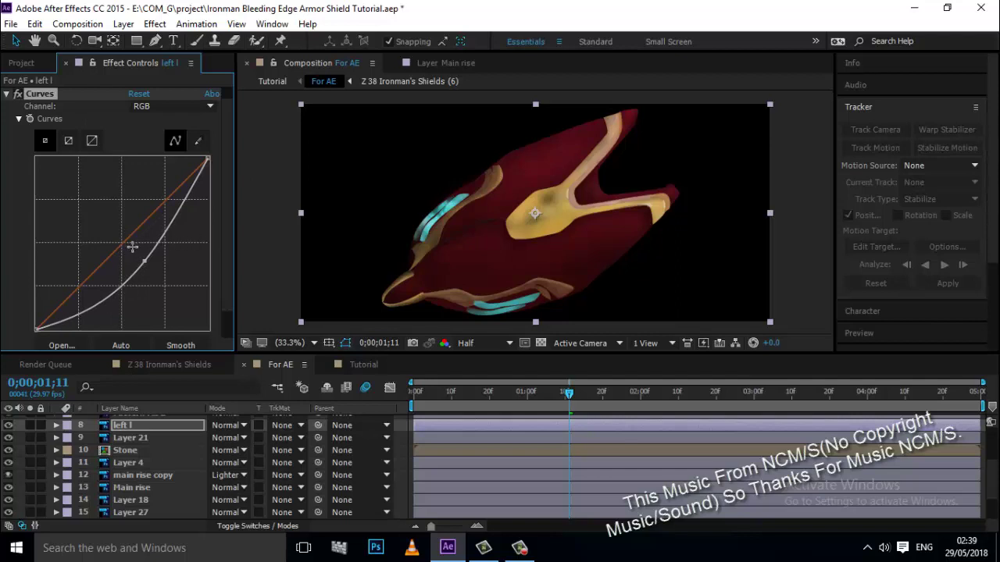
drag(119, 244, 139, 258)
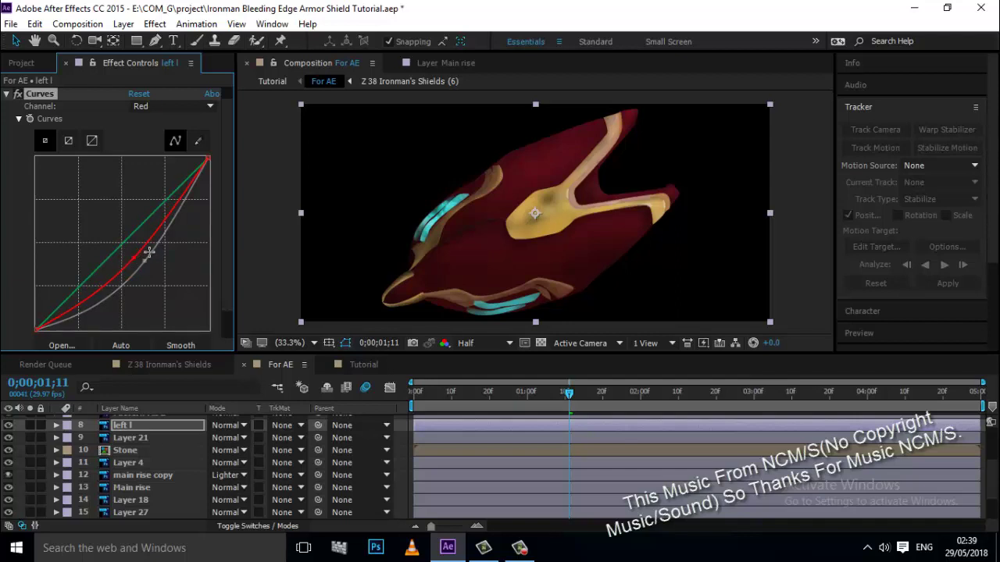
mouse_move(122, 244)
mouse_down()
mouse_move(129, 251)
mouse_move(125, 242)
mouse_up()
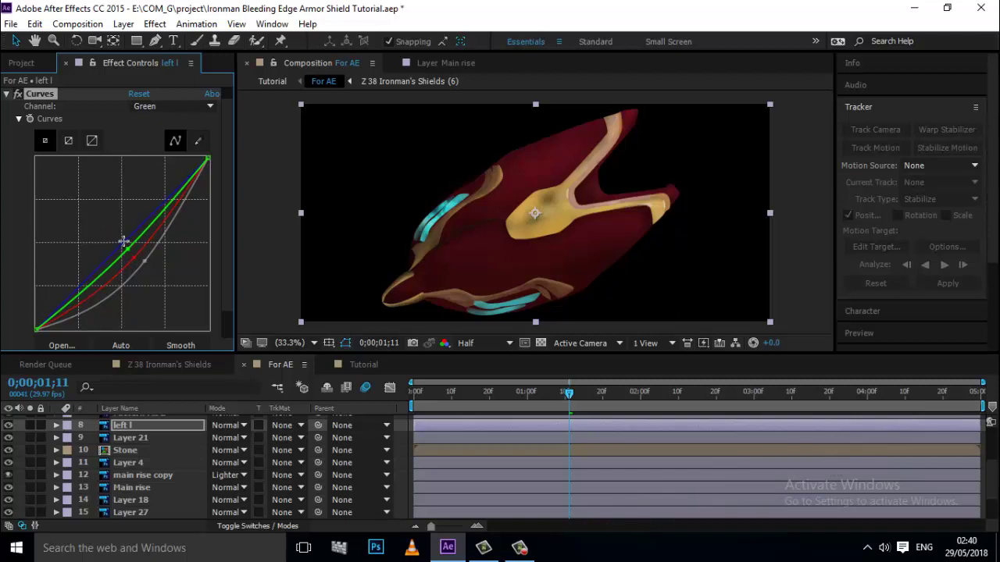
key(ctrl+4)
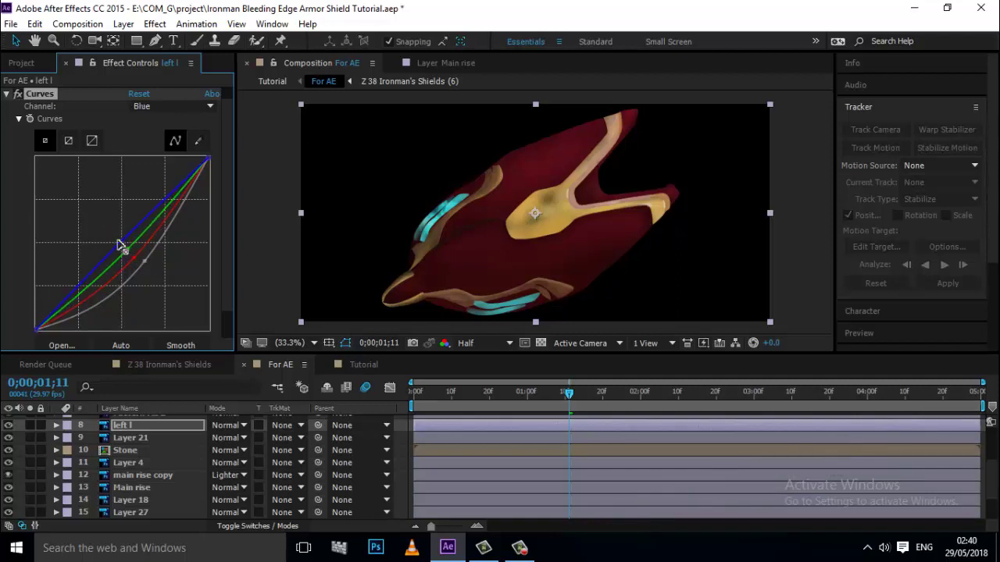
mouse_move(118, 245)
mouse_down()
mouse_move(98, 221)
mouse_move(109, 232)
mouse_up()
click(7, 94)
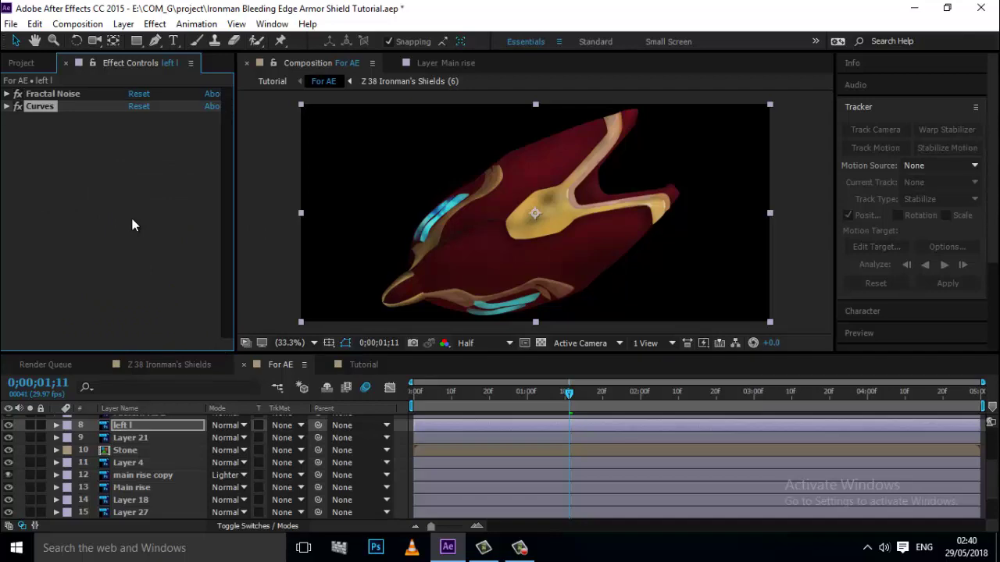
- Apply Glow to the left l layer with a threshold of 13.7% and a radius of 188, and collapse its settings
right_click(132, 225)
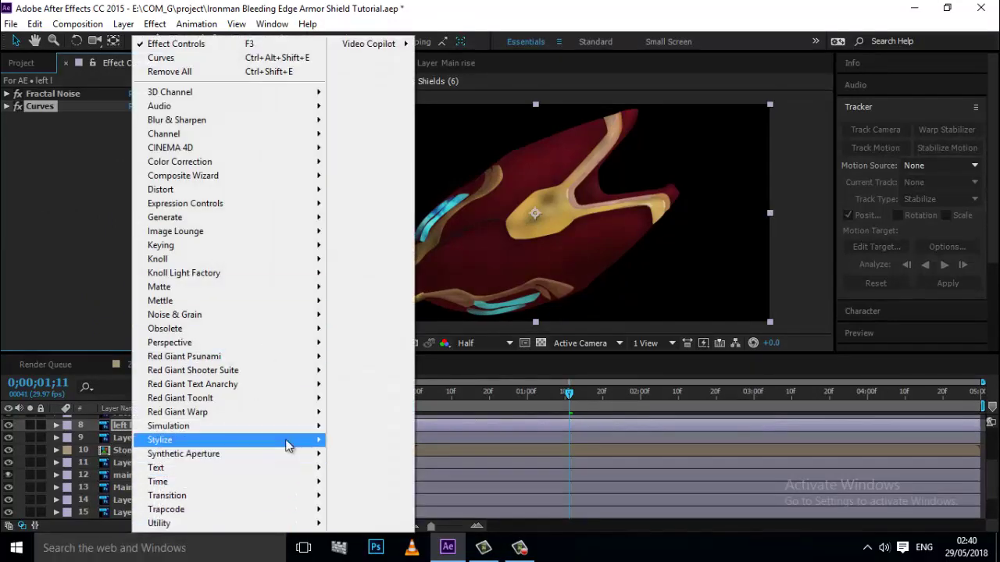
mouse_move(285, 446)
click(406, 314)
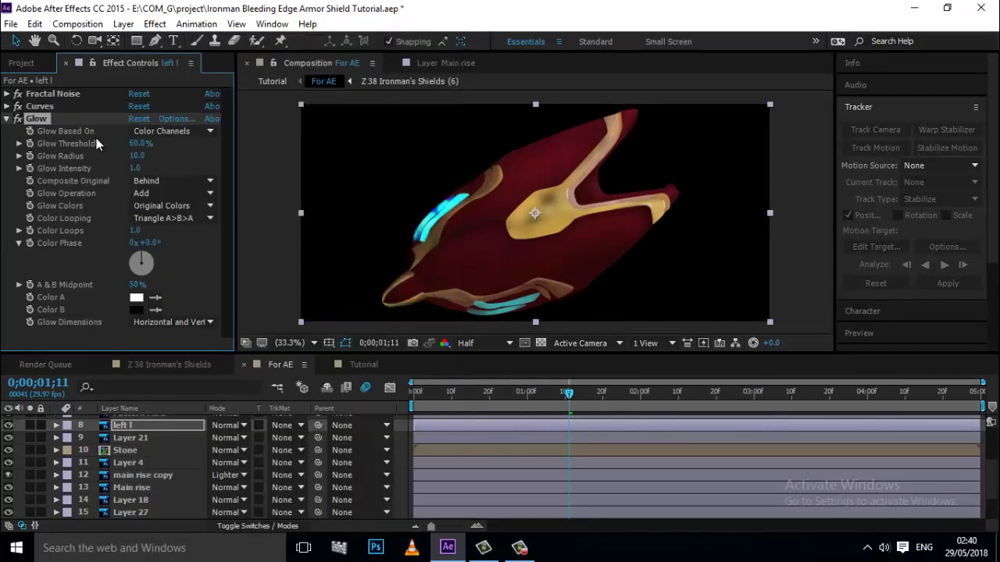
click(402, 148)
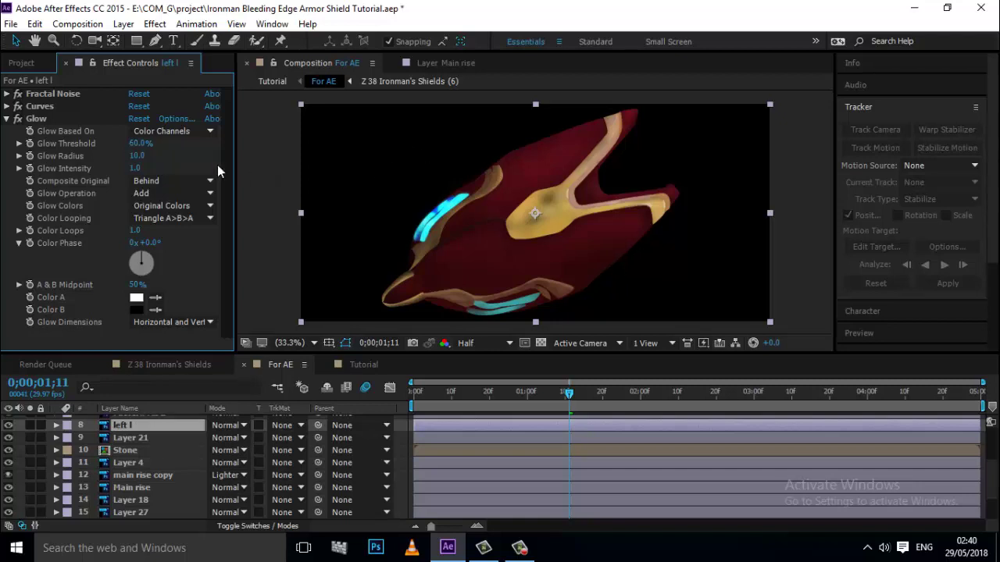
click(135, 143)
key(Return)
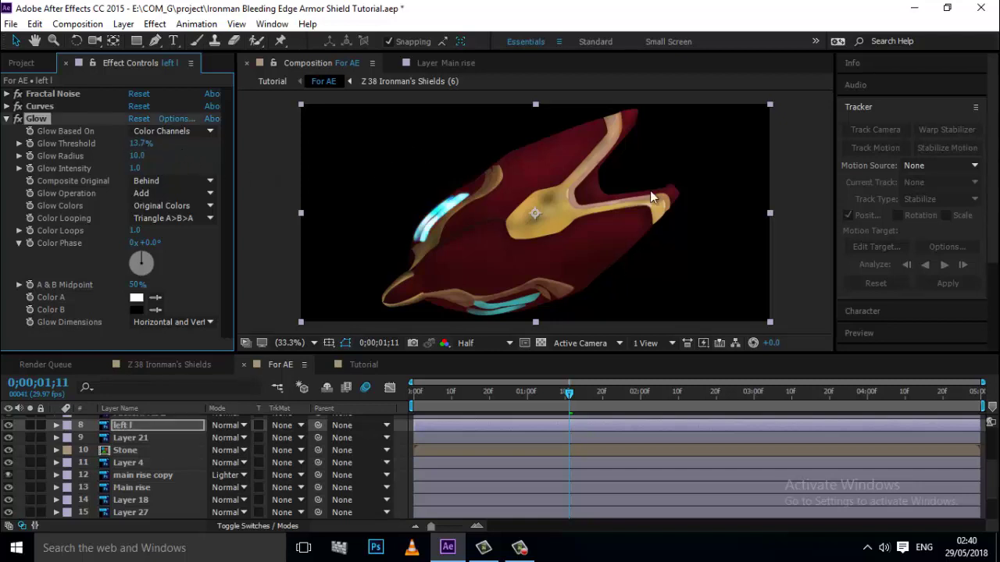
click(138, 156)
text(188)
key(Return)
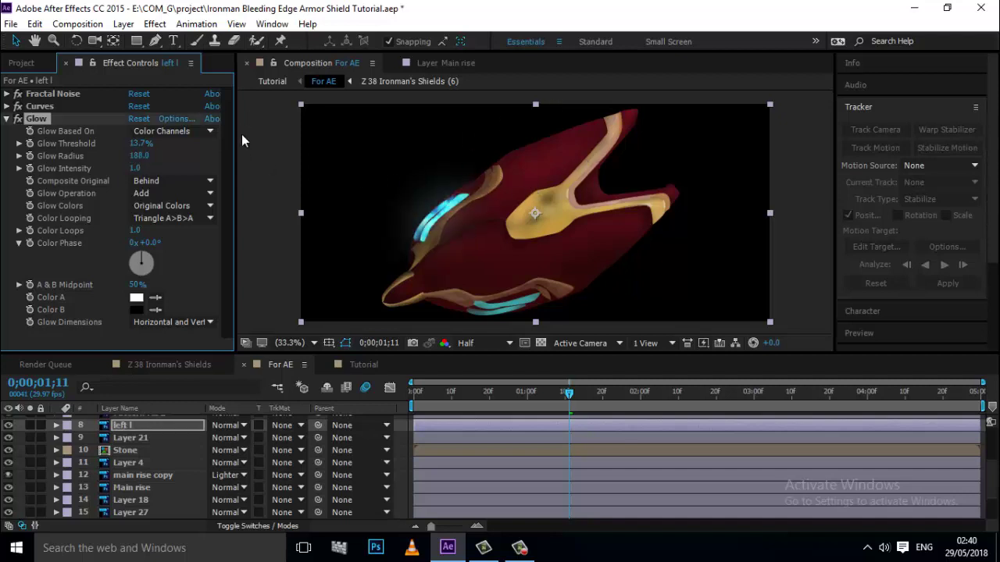
click(6, 119)
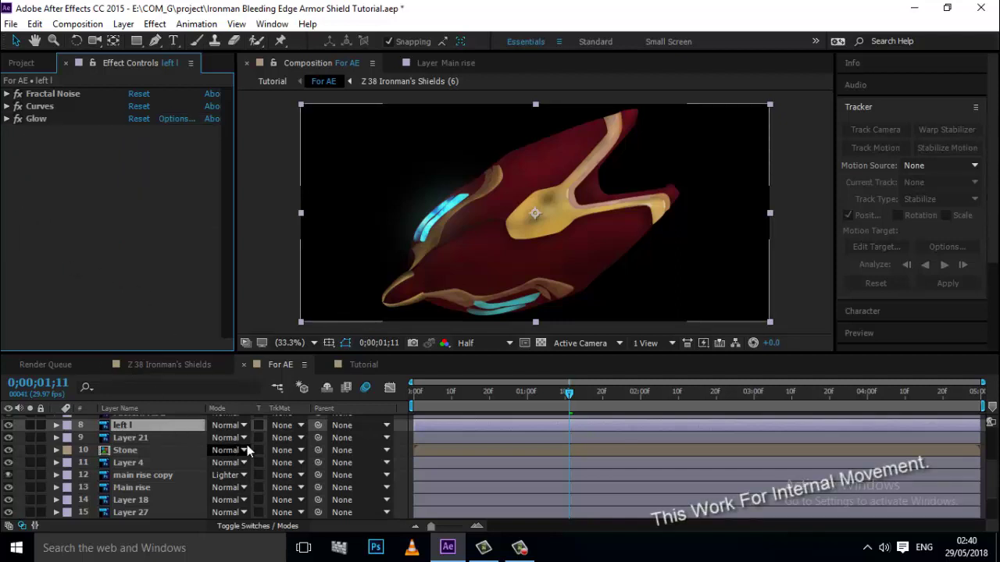
- Copy the Fractal Noise, Curves and Glow effects from the left l layer
click(30, 117)
shift+click(35, 94)
click(35, 23)
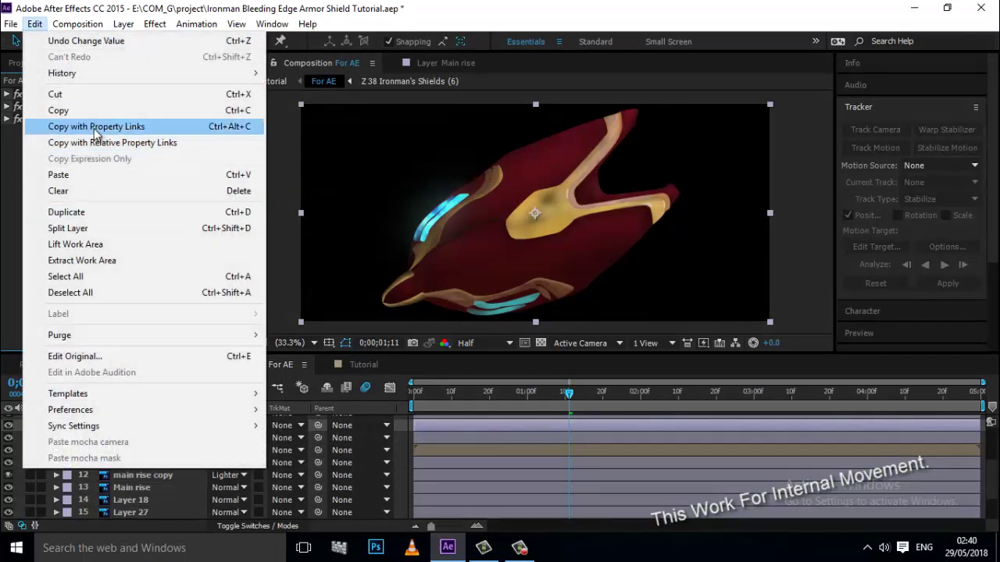
click(59, 110)
- Check which strip Right L is by toggling its visibility, paste the copied effects onto it and collapse them
scroll(147, 439, up, 3)
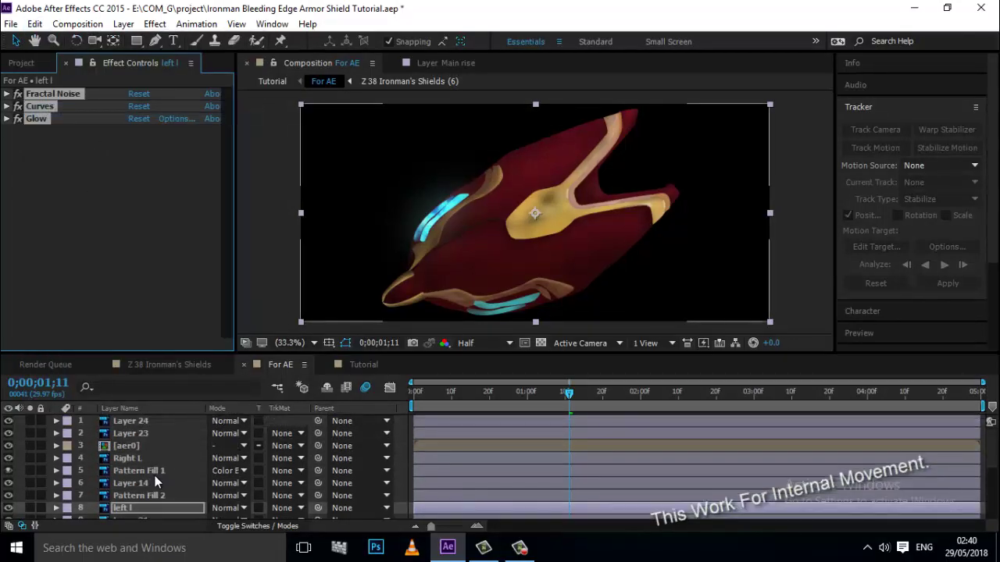
click(125, 459)
click(8, 459)
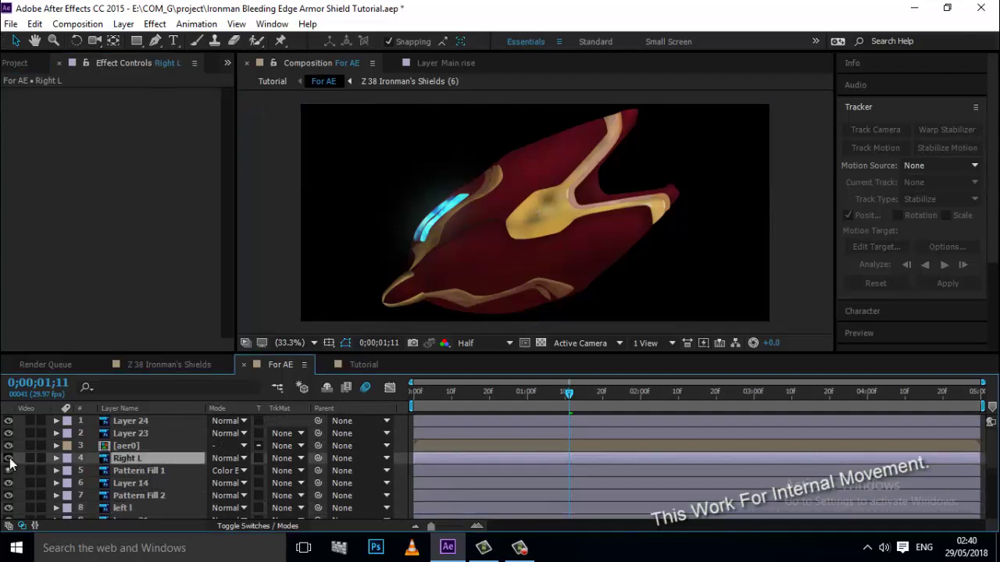
click(9, 459)
right_click(22, 189)
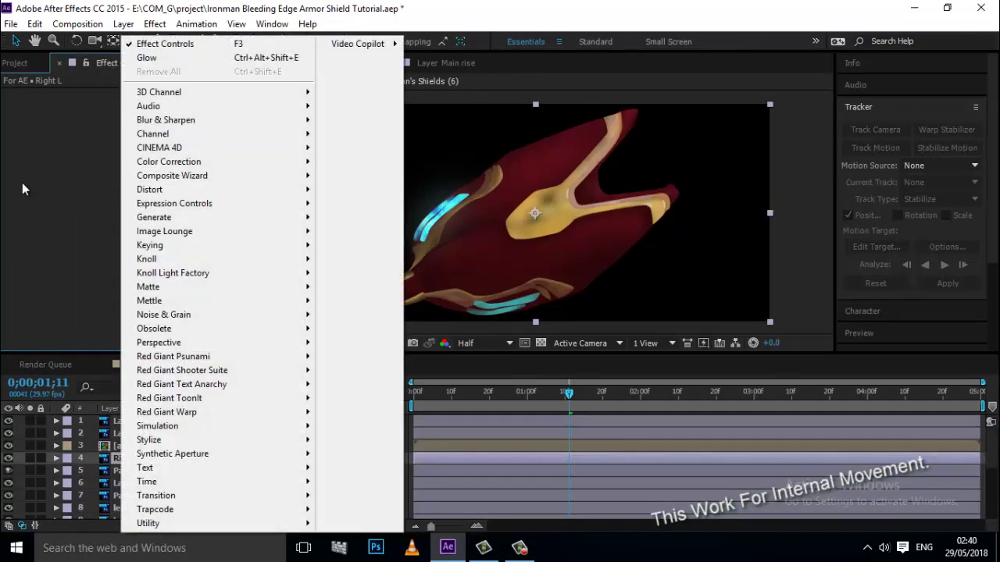
mouse_move(184, 127)
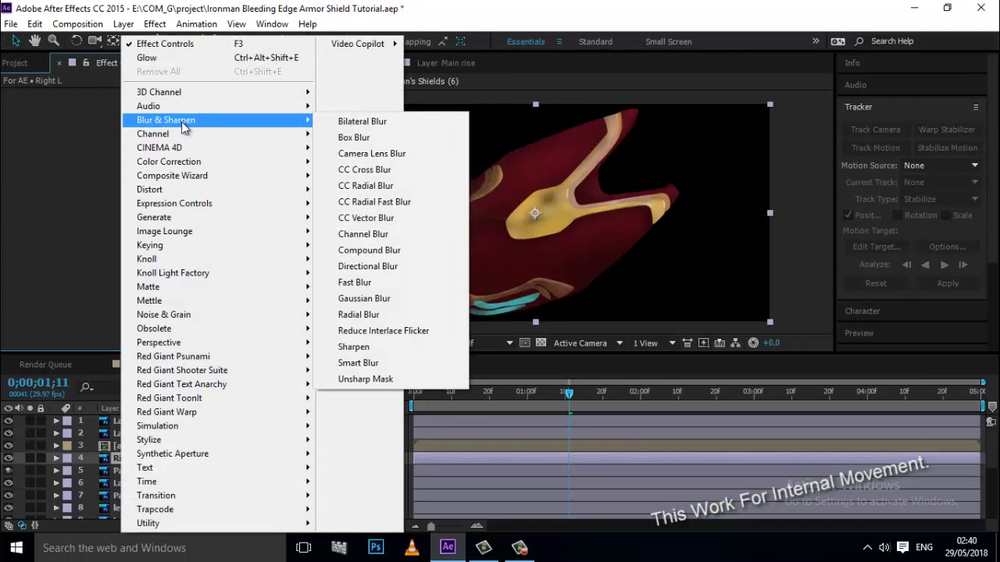
click(34, 24)
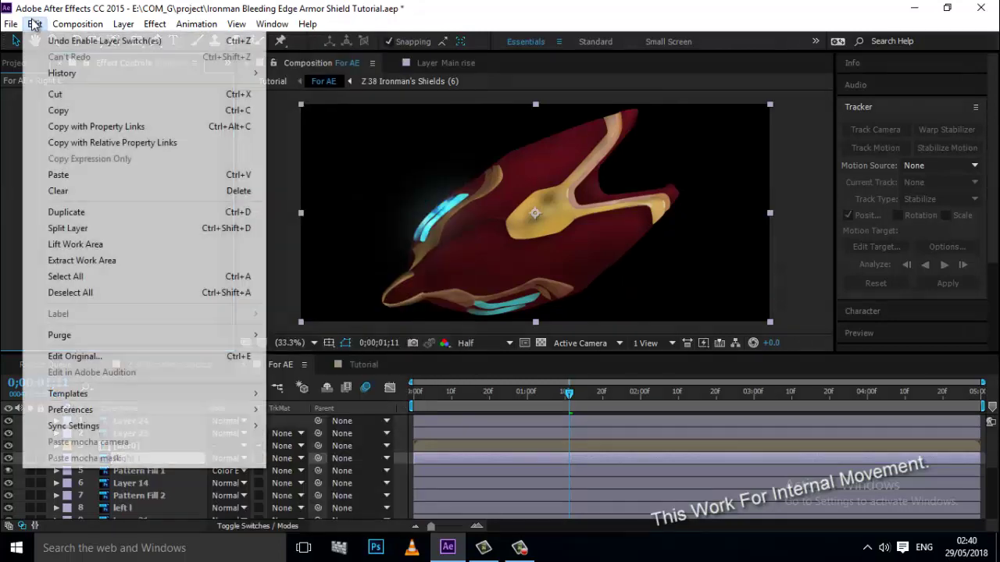
click(152, 173)
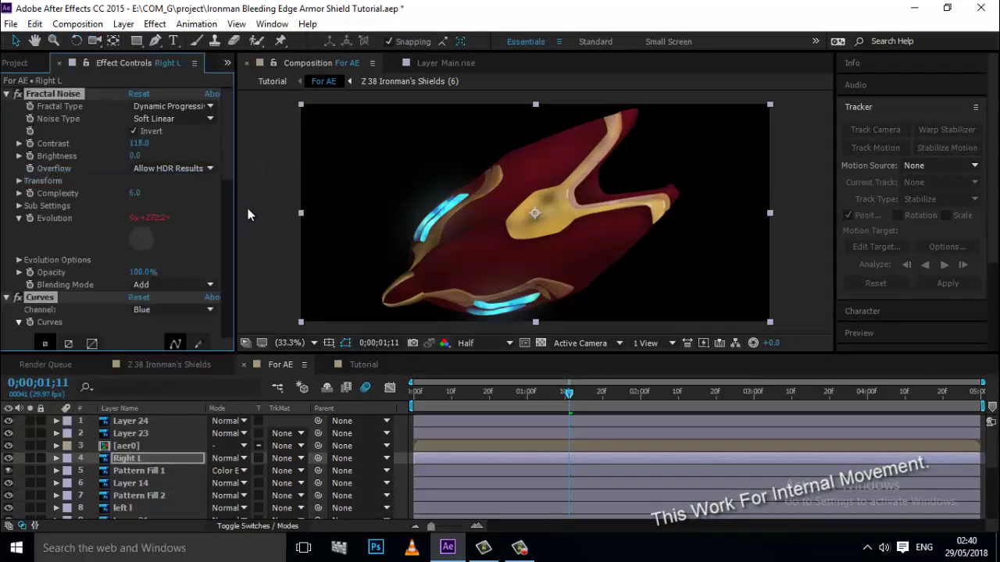
ctrl+click(7, 94)
click(169, 216)
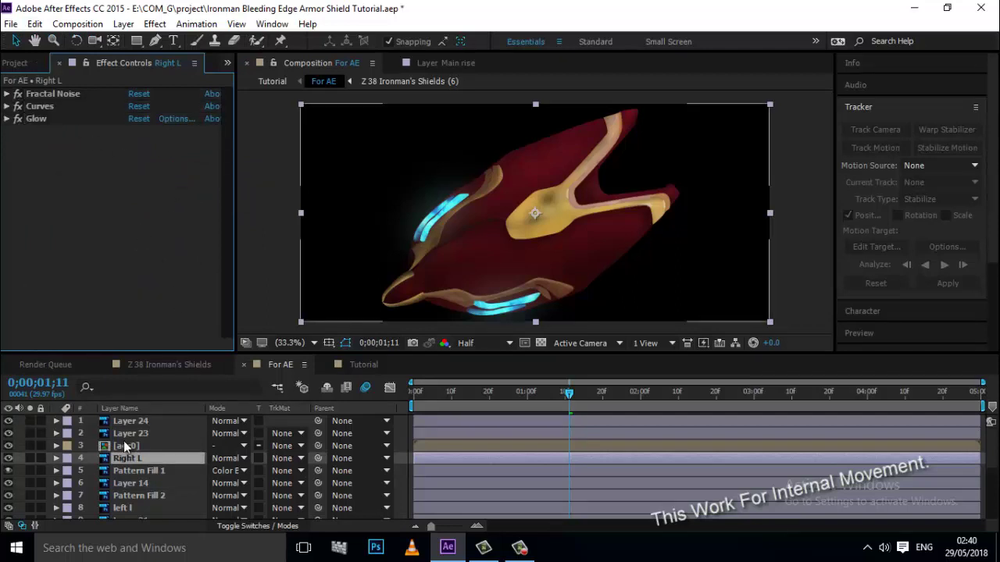
- Select the Stone layer and toggle its visibility off and on to identify its area on the shield
scroll(129, 445, down, 1)
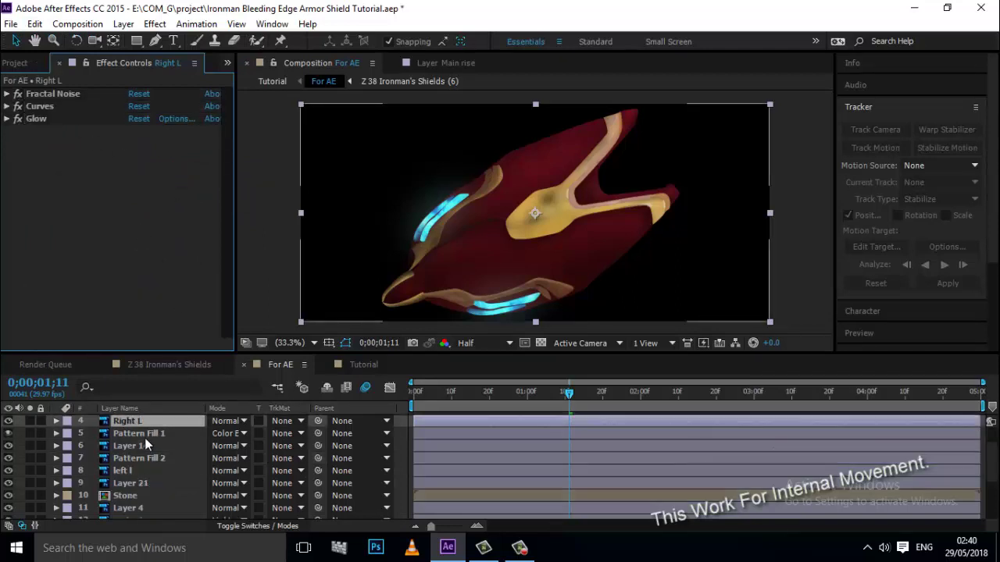
scroll(105, 478, down, 1)
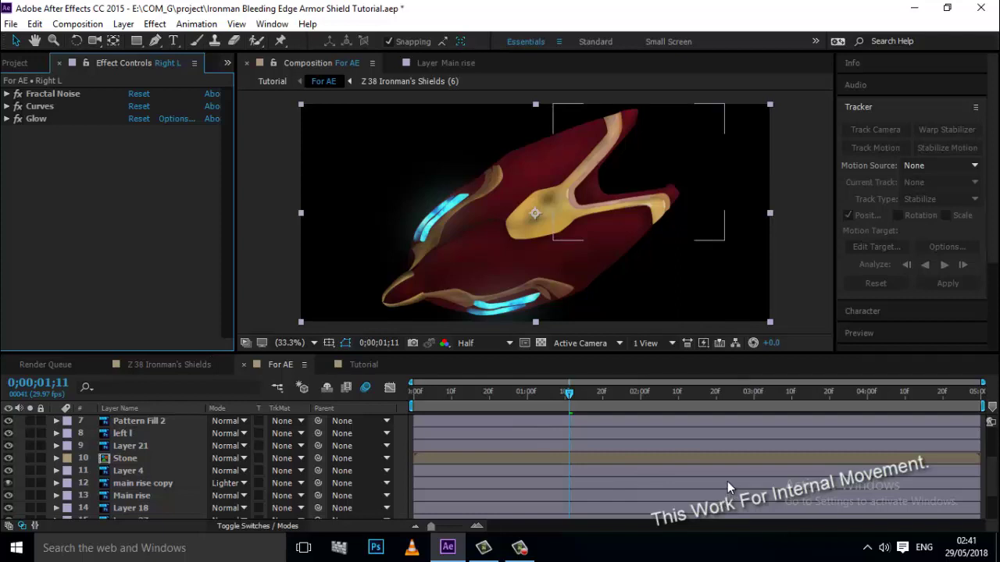
click(157, 446)
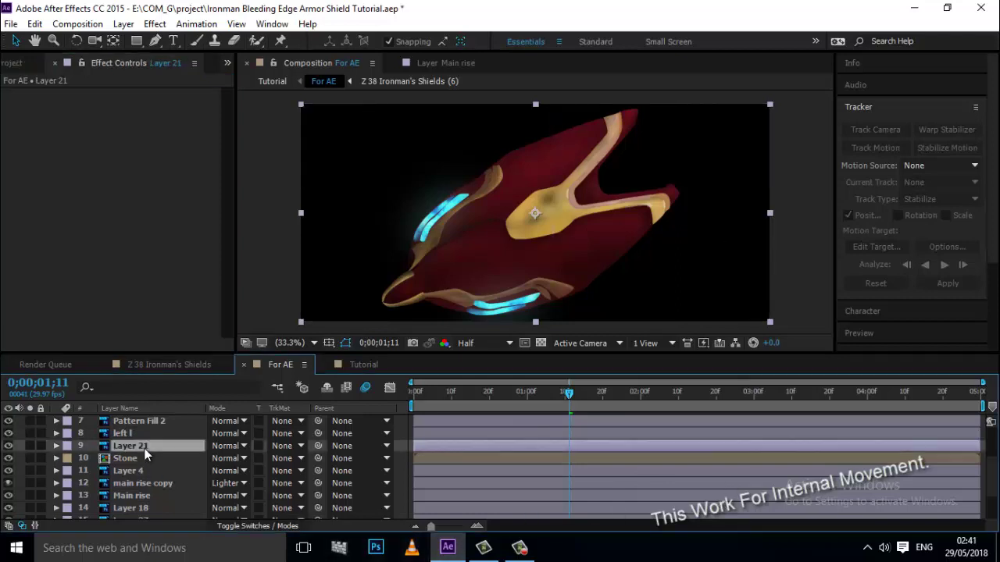
click(145, 460)
click(8, 459)
click(9, 458)
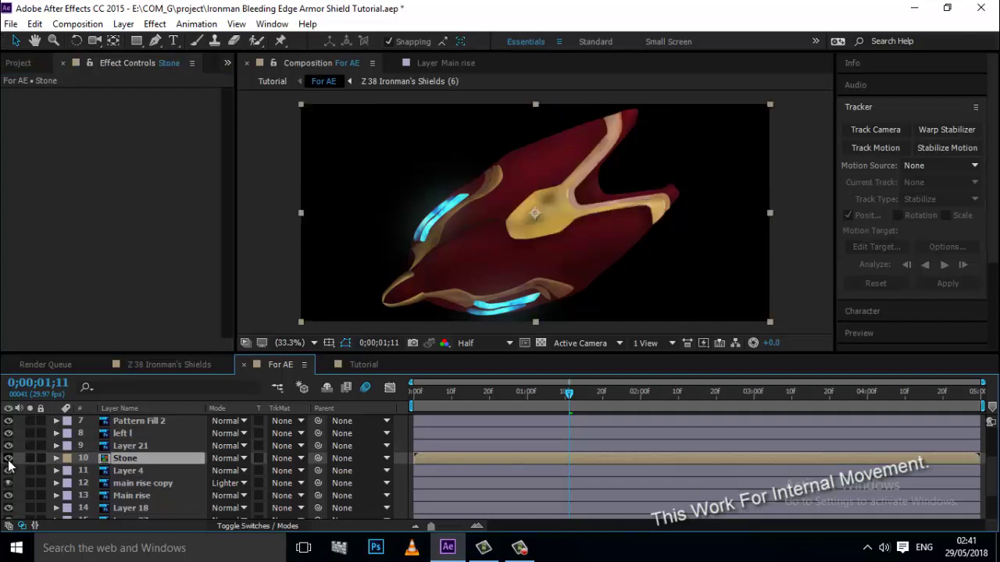
click(8, 458)
click(9, 458)
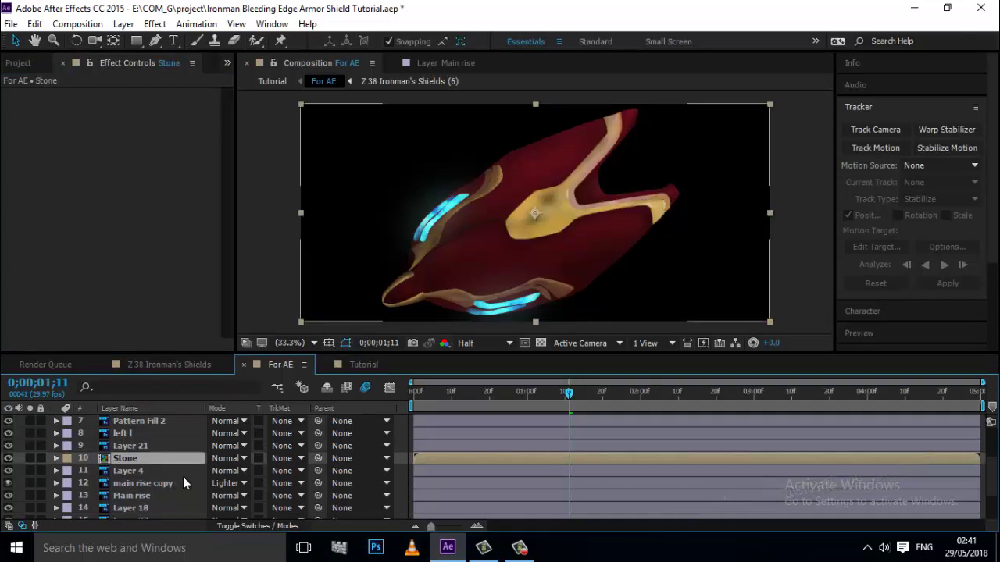
- Apply Fractal Noise to the Stone layer with the Dynamic Progressive fractal type
right_click(115, 297)
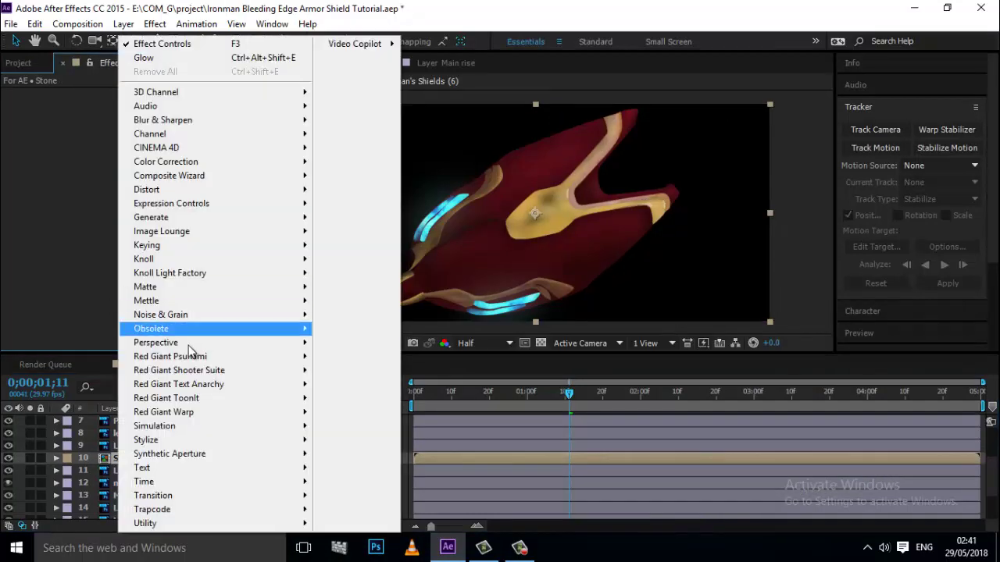
mouse_move(207, 291)
mouse_move(211, 315)
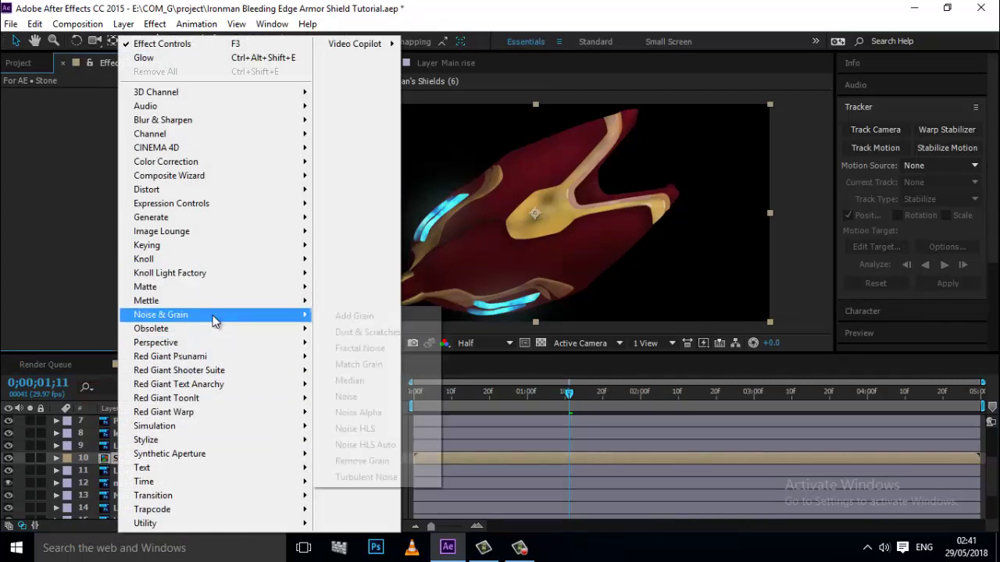
click(367, 348)
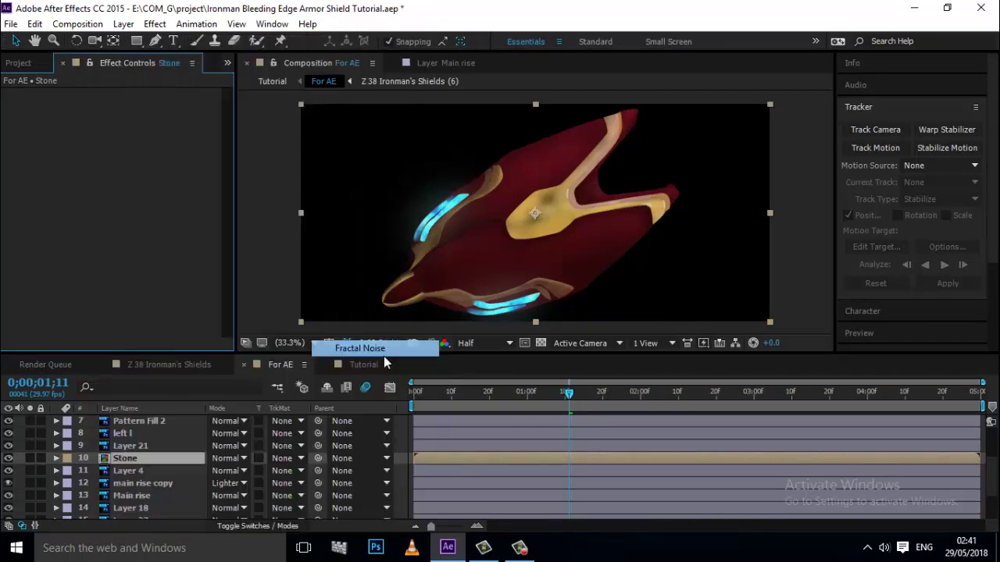
click(154, 109)
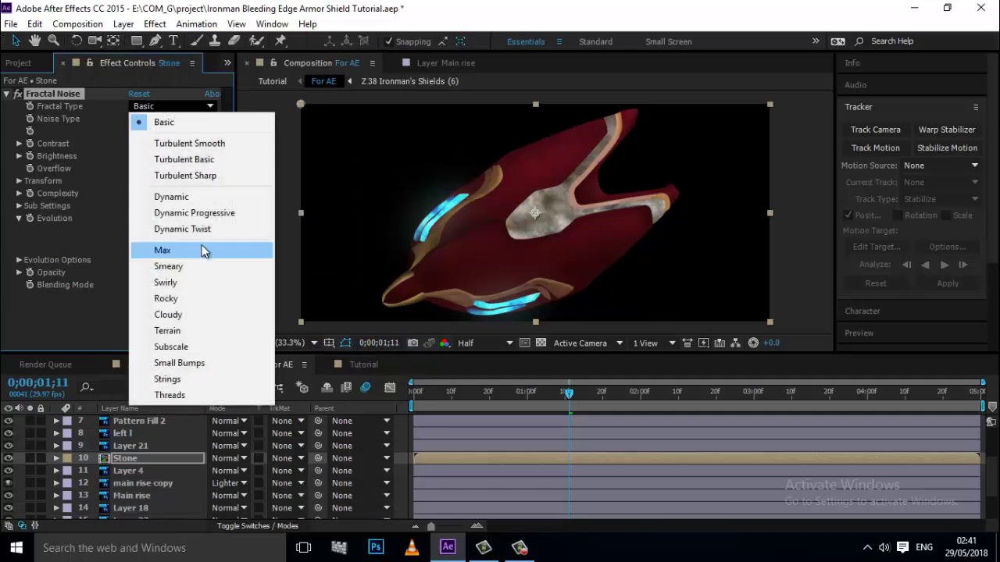
click(217, 213)
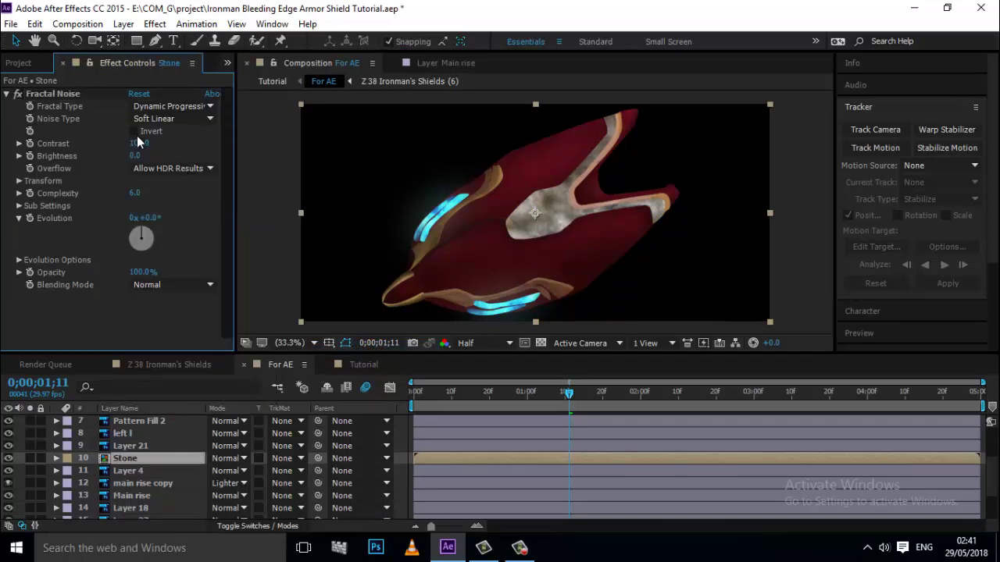
- Invert the Stone layer's Fractal Noise and set its contrast to 121 and brightness to 6
click(134, 131)
click(149, 143)
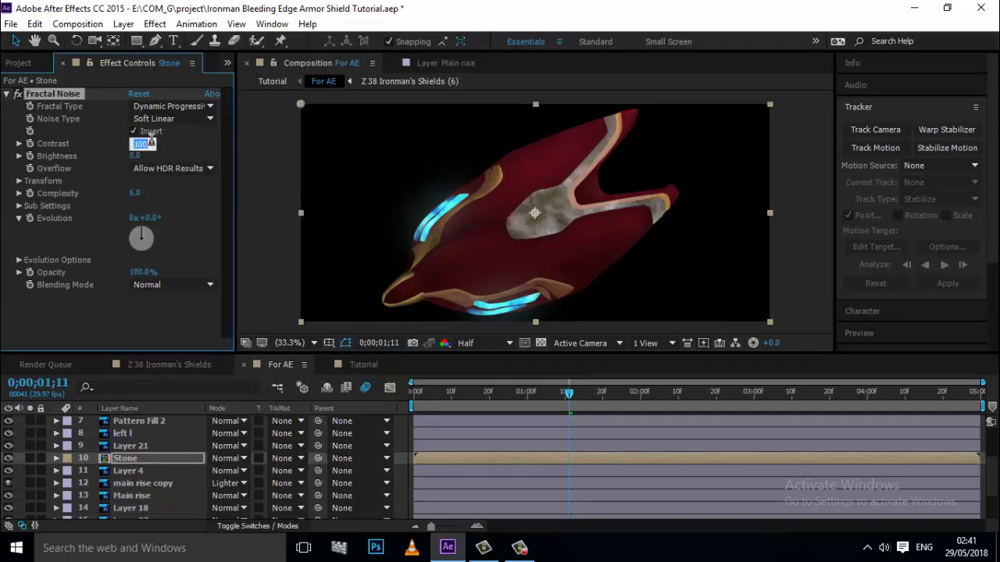
text(138)
key(Return)
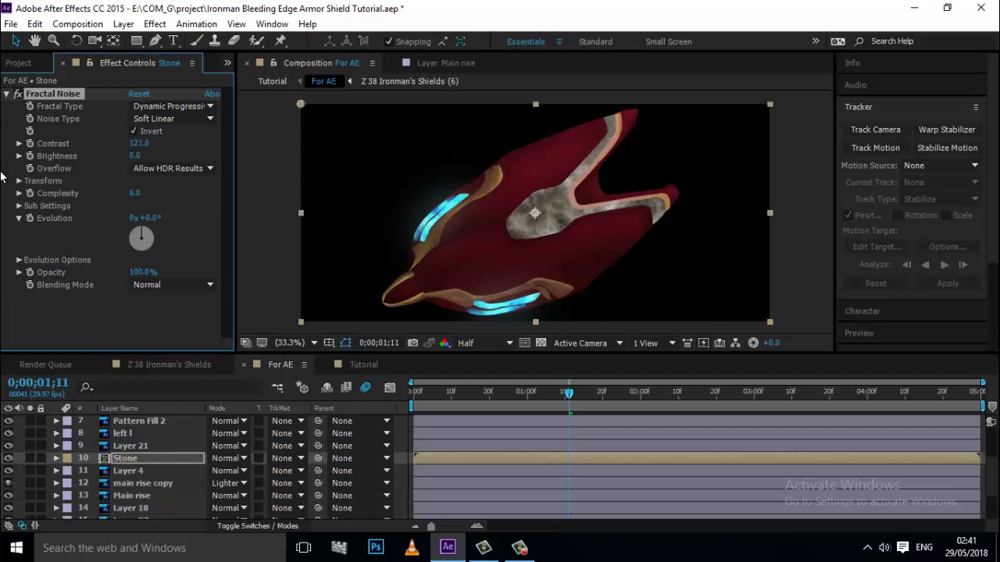
click(133, 156)
text(6)
key(Return)
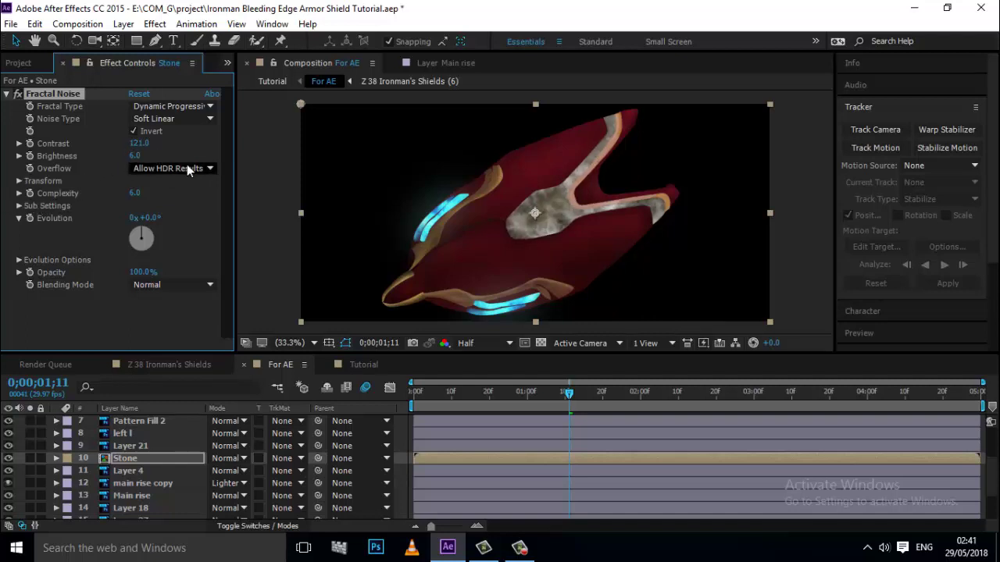
- Drive the Stone layer's Fractal Noise Evolution with the expression time*200 and collapse the effect's settings
alt+click(30, 219)
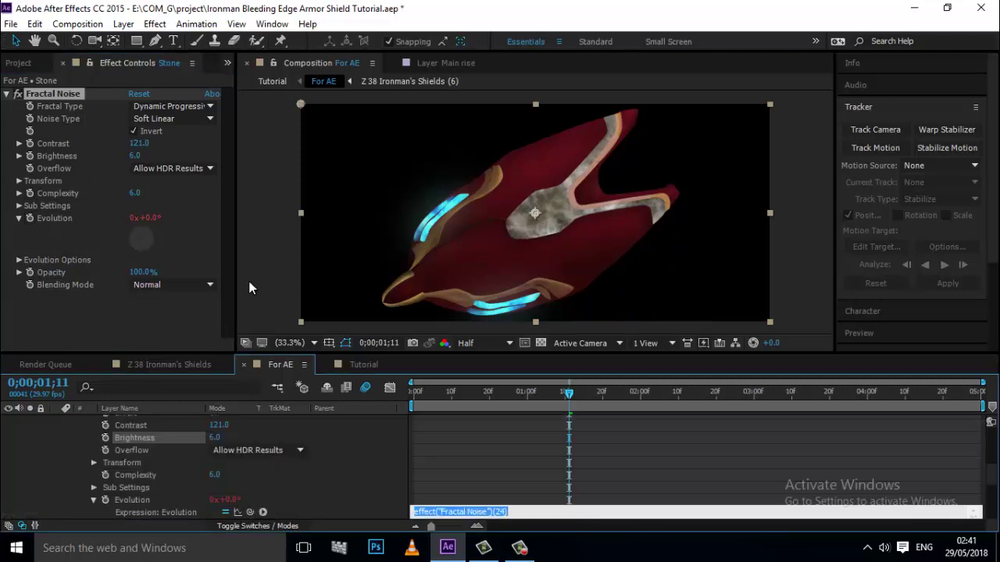
text(time*200)
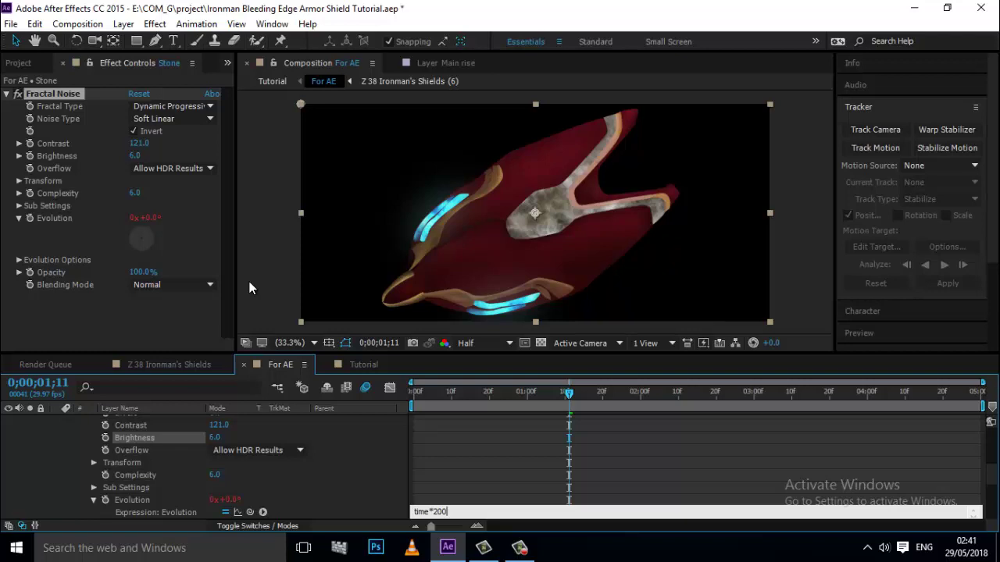
click(249, 288)
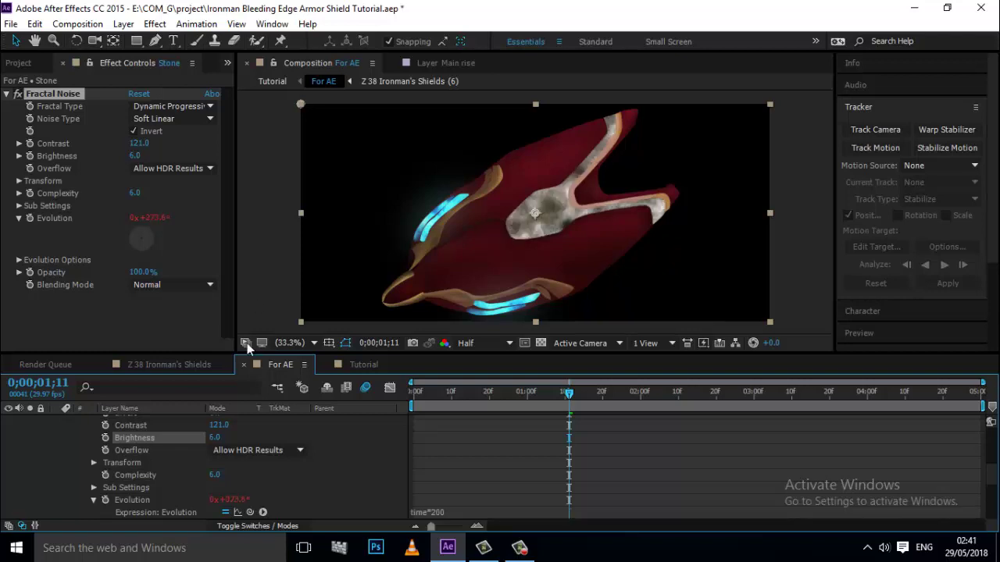
click(153, 284)
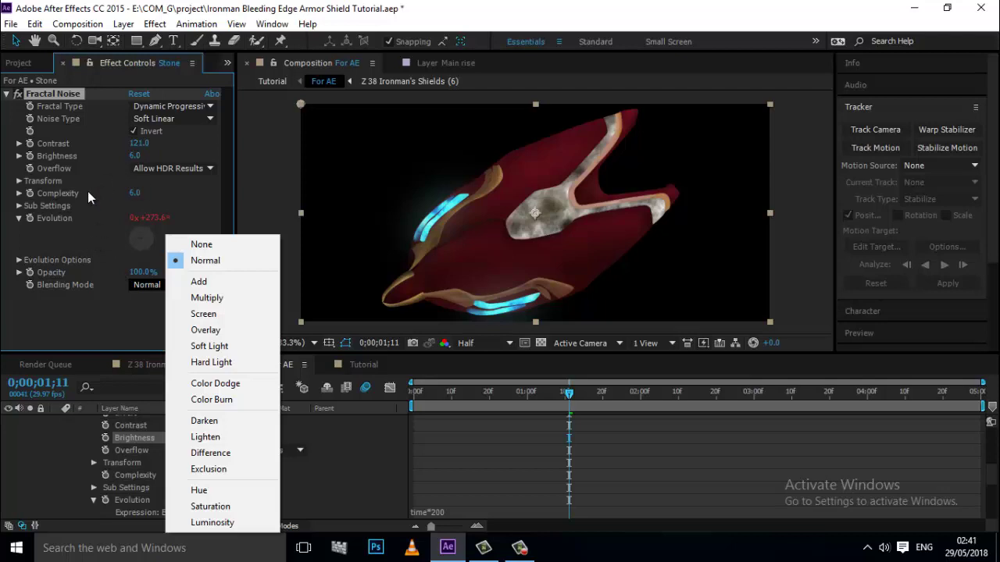
click(82, 308)
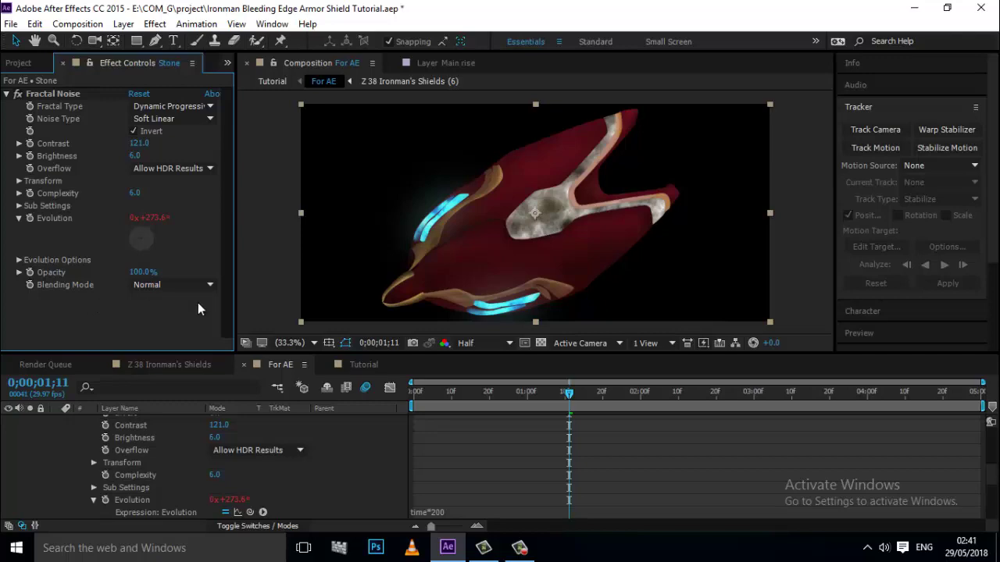
click(6, 93)
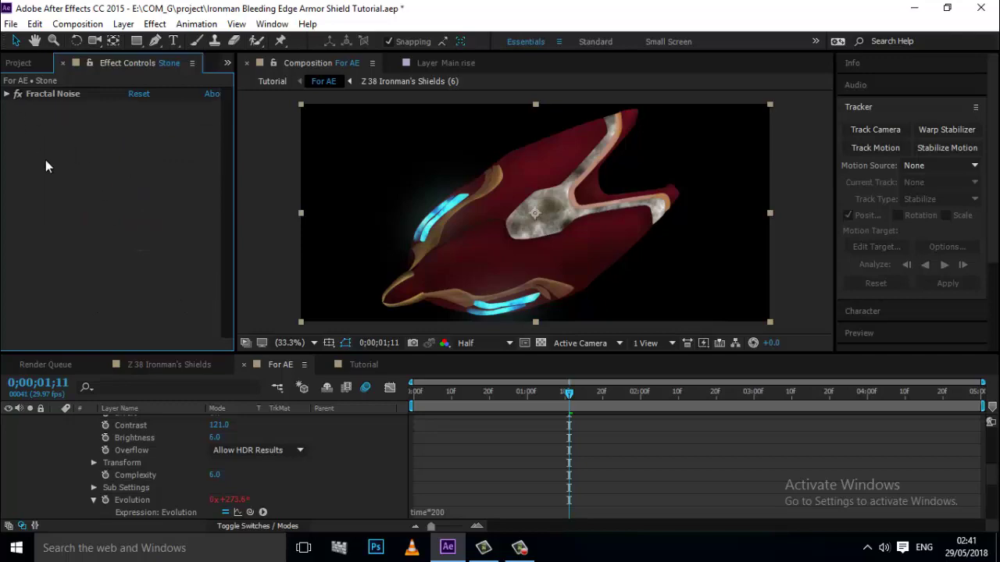
- Apply the Trapcode Shine effect to the Stone layer
right_click(45, 161)
mouse_move(203, 509)
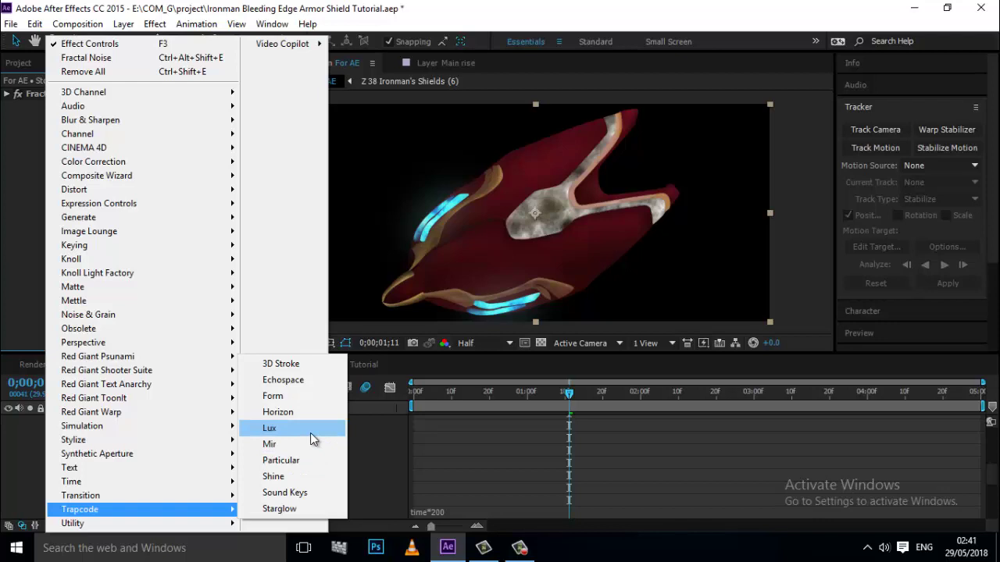
click(283, 476)
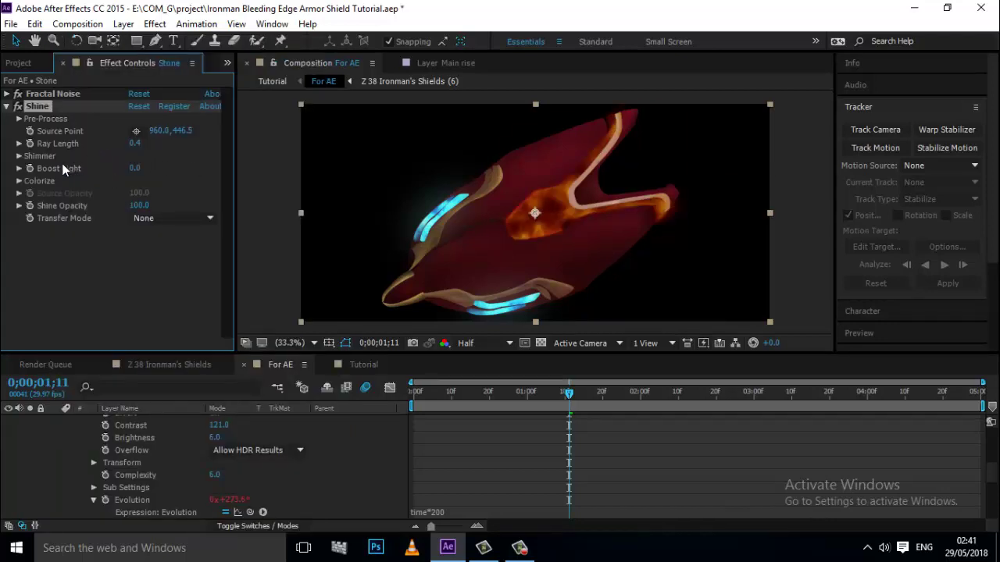
- Set the Shadows color in the Stone layer's Shine colorize settings to E3B758
click(19, 180)
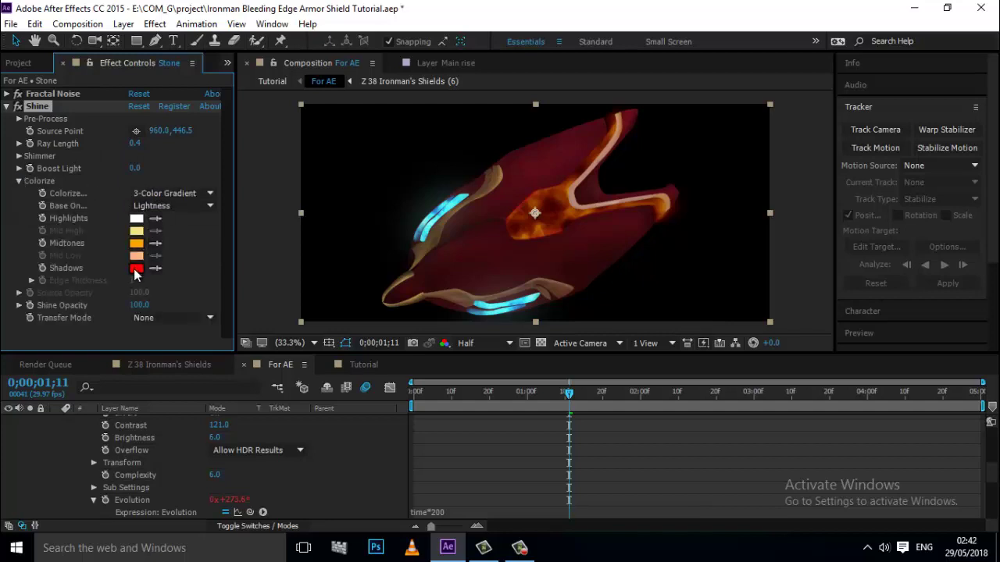
click(136, 269)
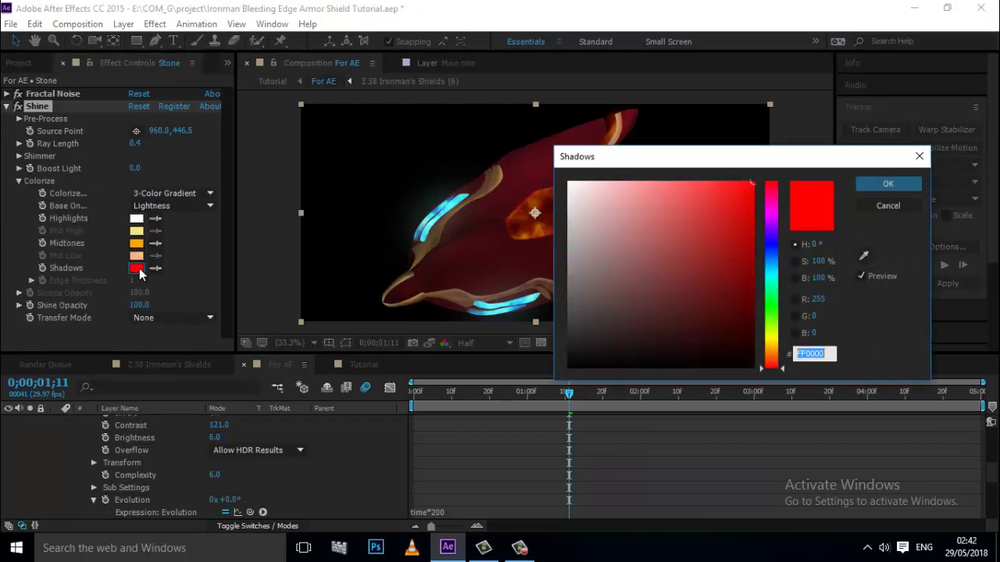
text(E3)
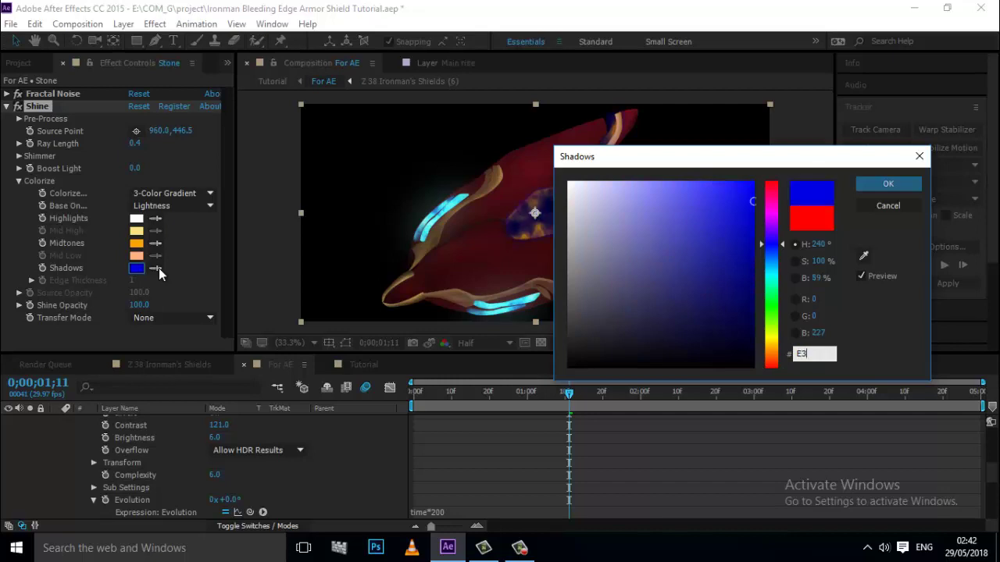
text(B)
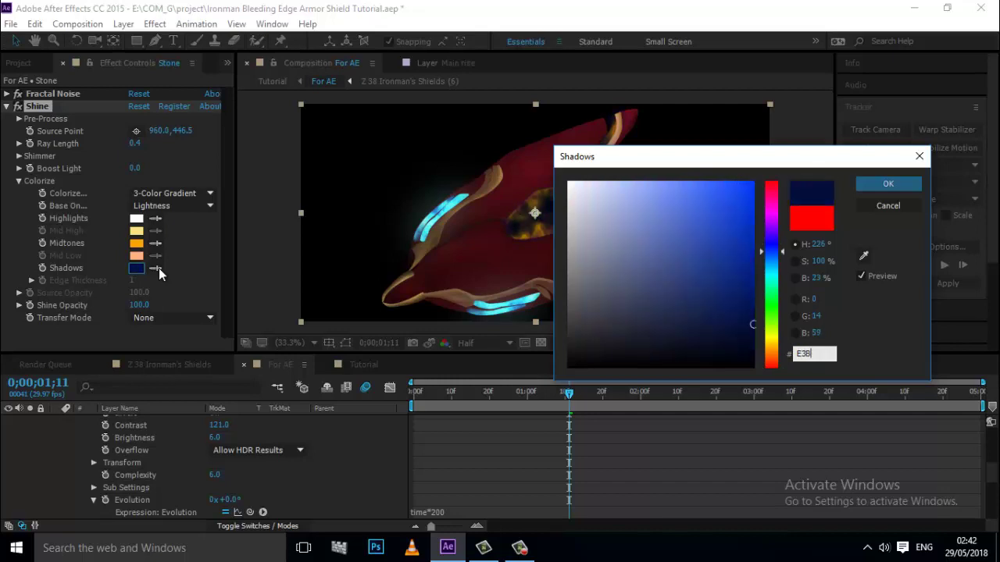
text(76F)
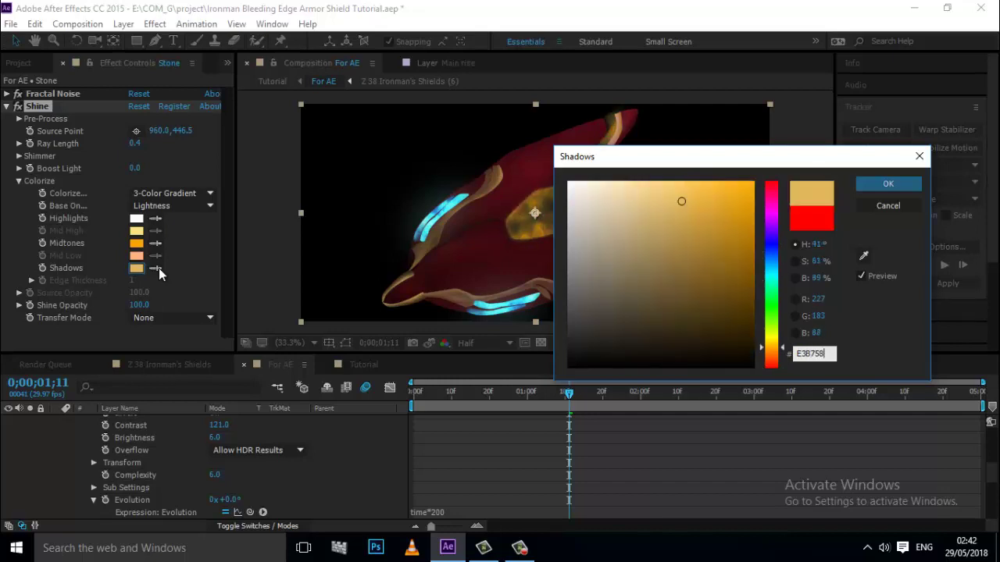
key(Return)
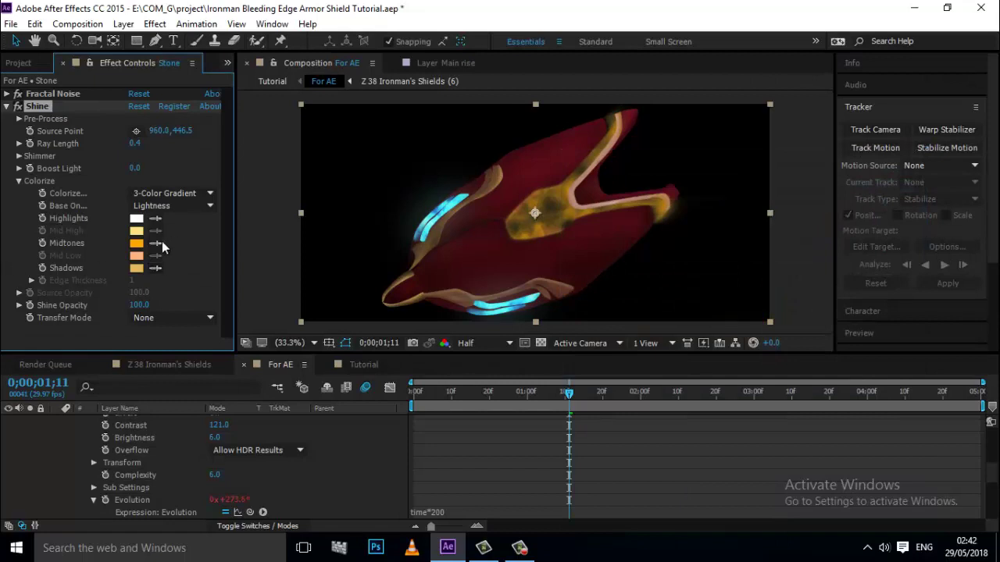
- Set the Shine effect's Midtones color to B8B24A and its transfer mode to Add, and collapse the effect
click(136, 243)
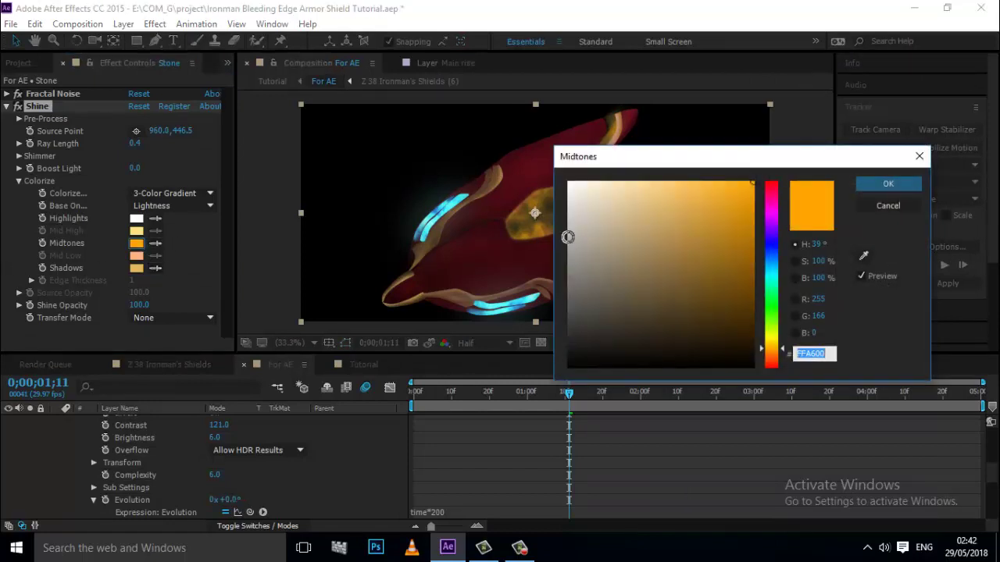
text(B)
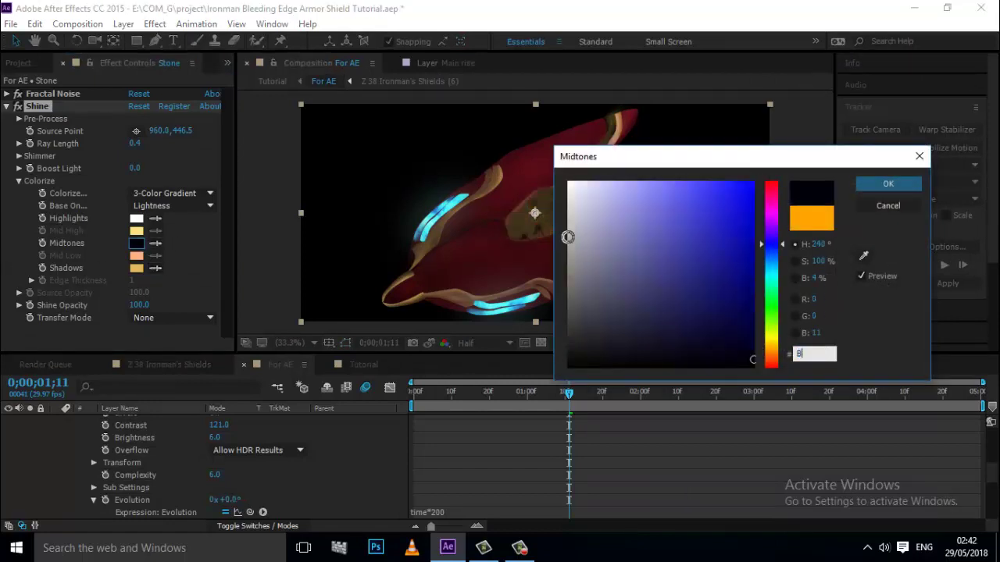
text(8B24A)
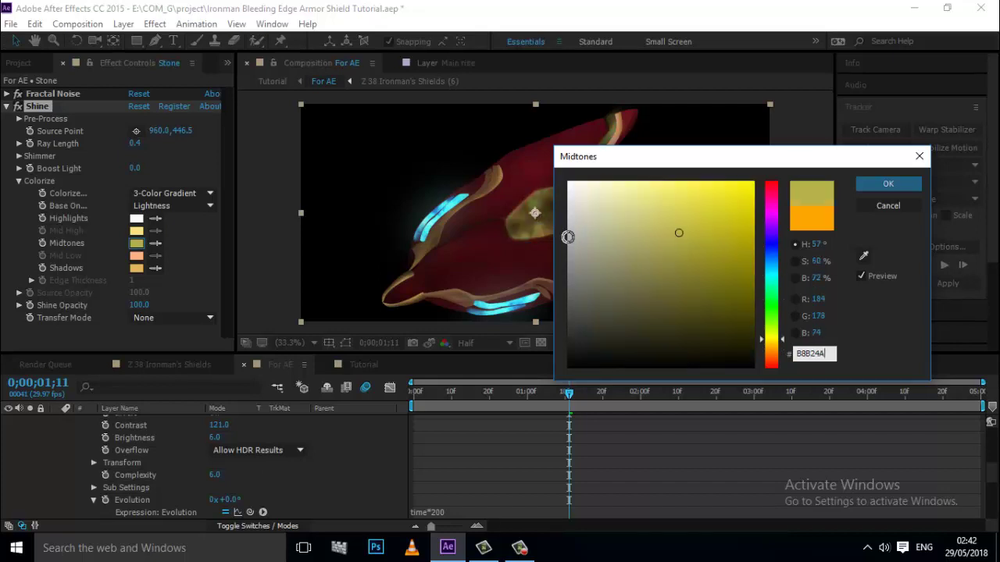
key(Return)
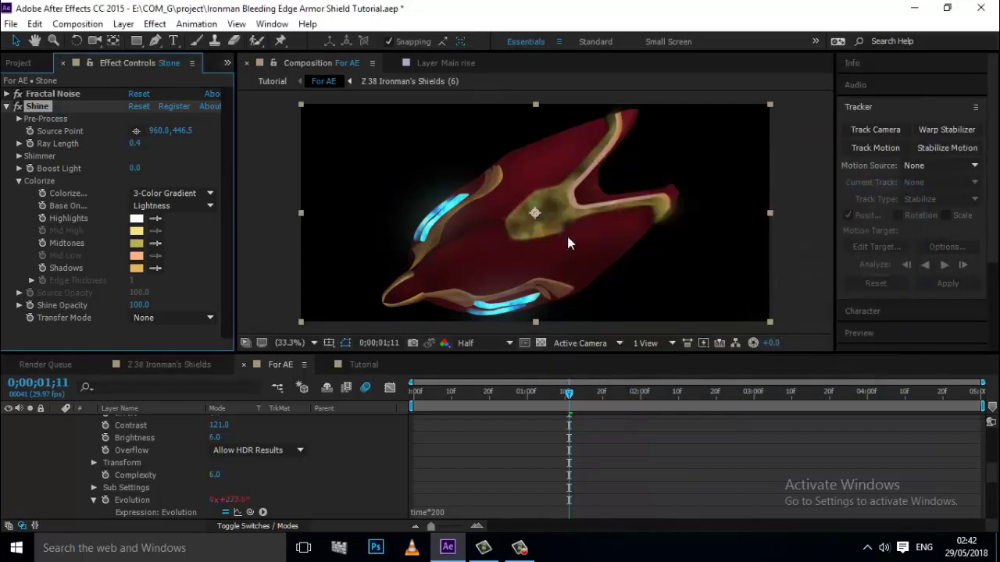
click(169, 318)
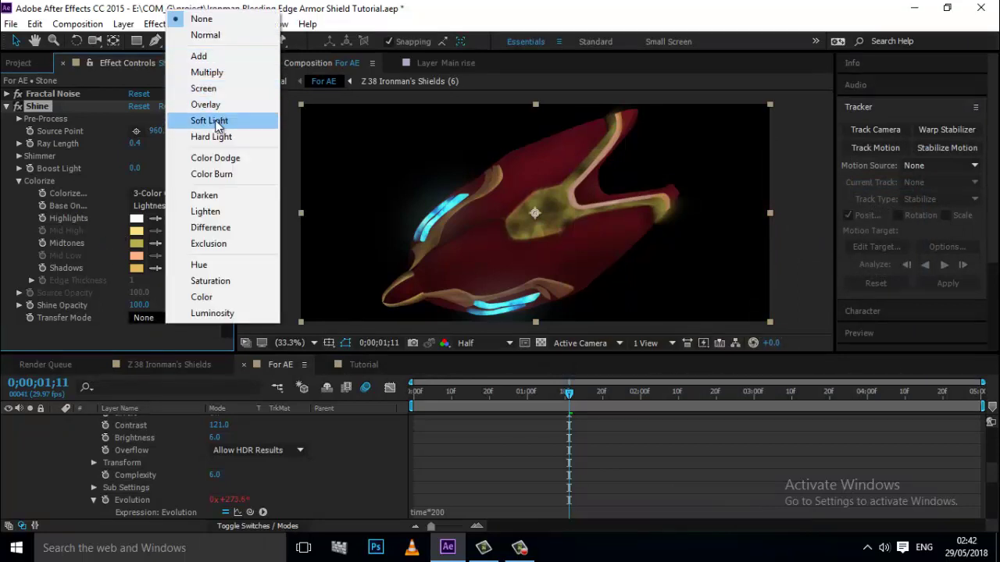
click(235, 57)
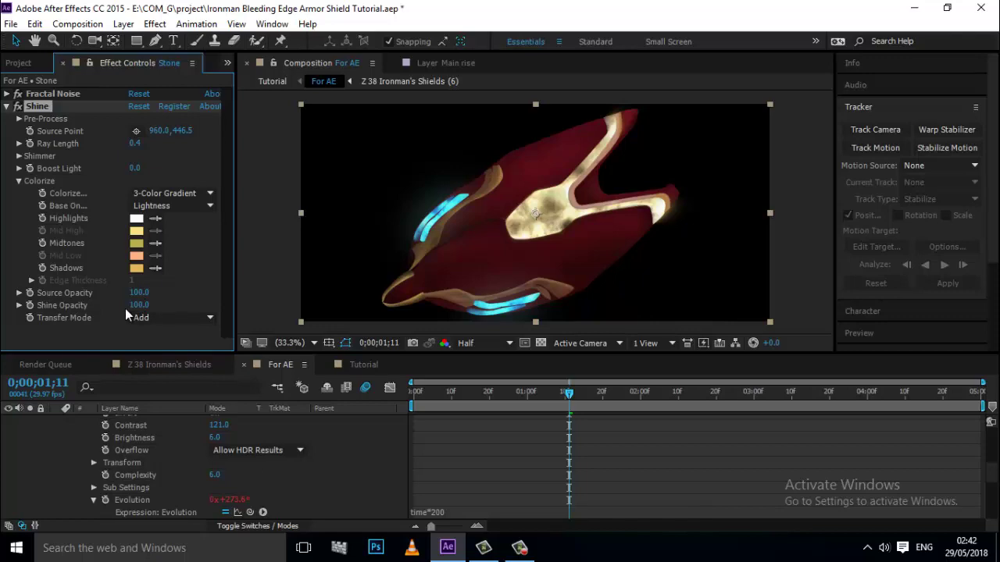
click(7, 107)
- Apply the Stylize Glow effect to the Stone layer
right_click(10, 164)
mouse_move(143, 447)
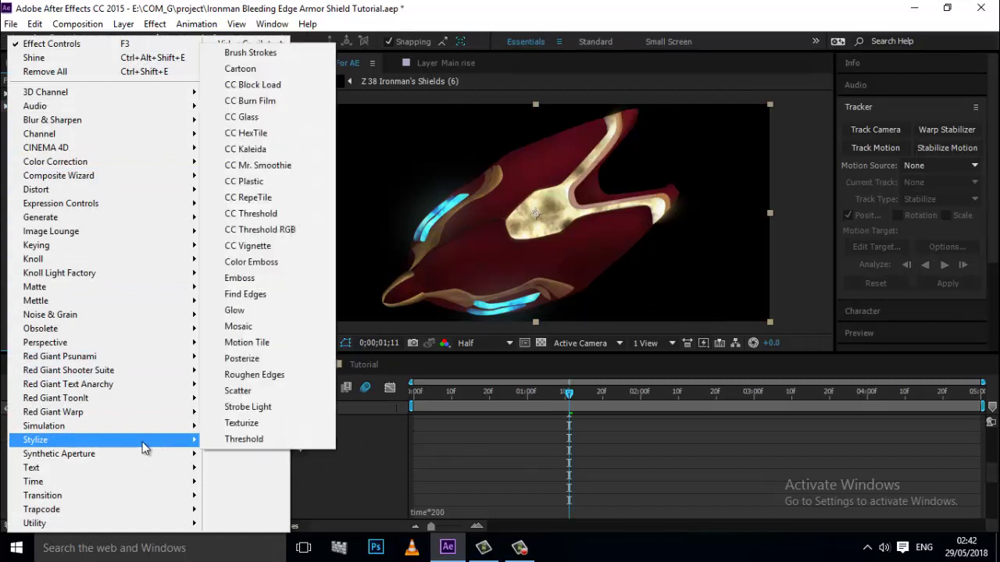
click(265, 316)
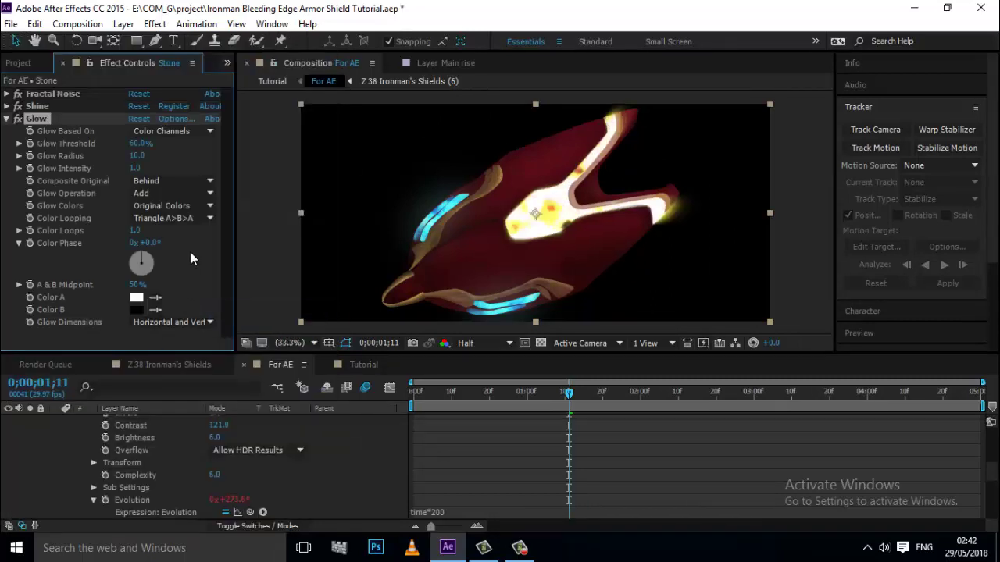
- Set the Stone layer's Glow threshold to 100%, radius to 50 and intensity to 0.4
click(141, 144)
text(100)
key(Return)
key(Tab)
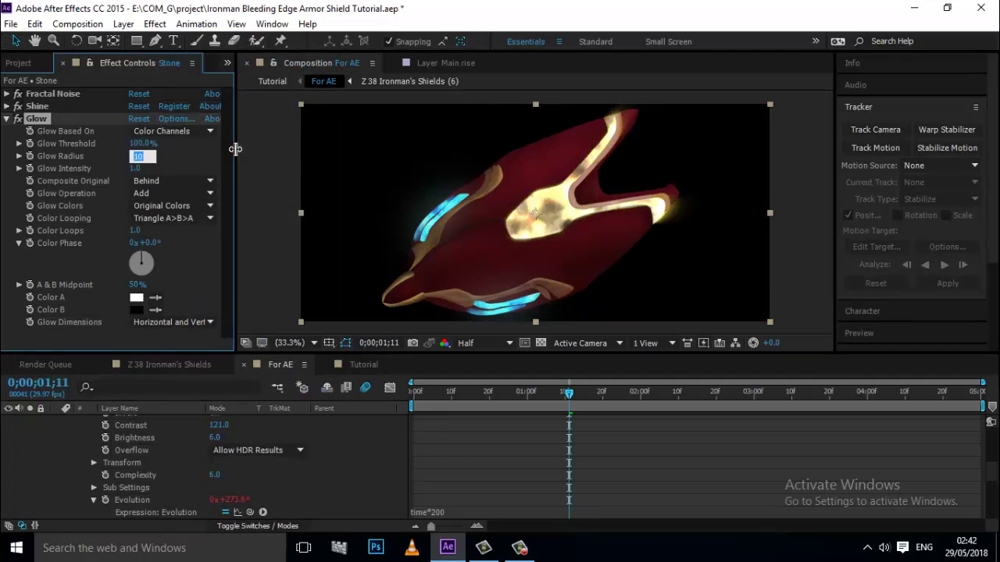
text(50)
key(Return)
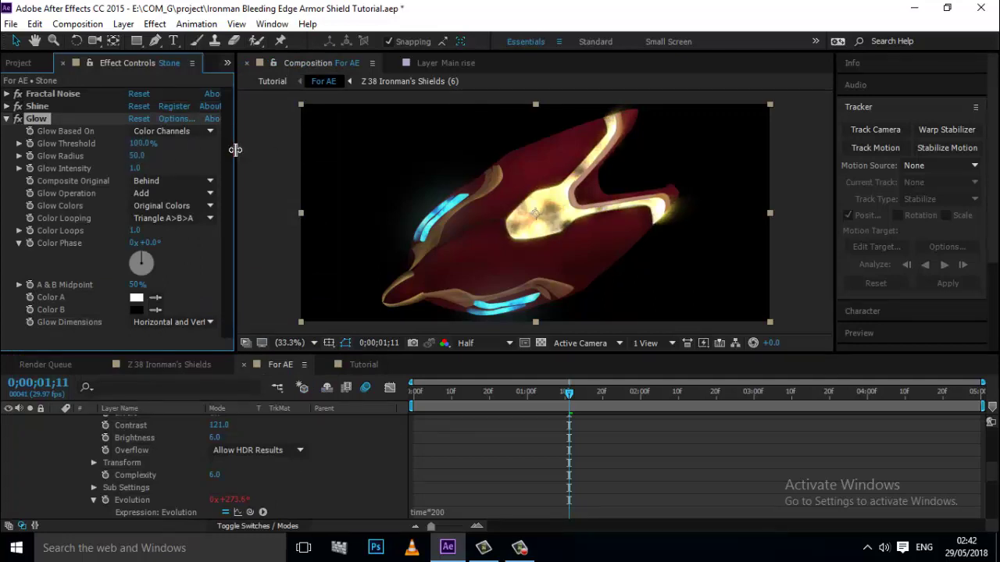
click(137, 170)
text(4)
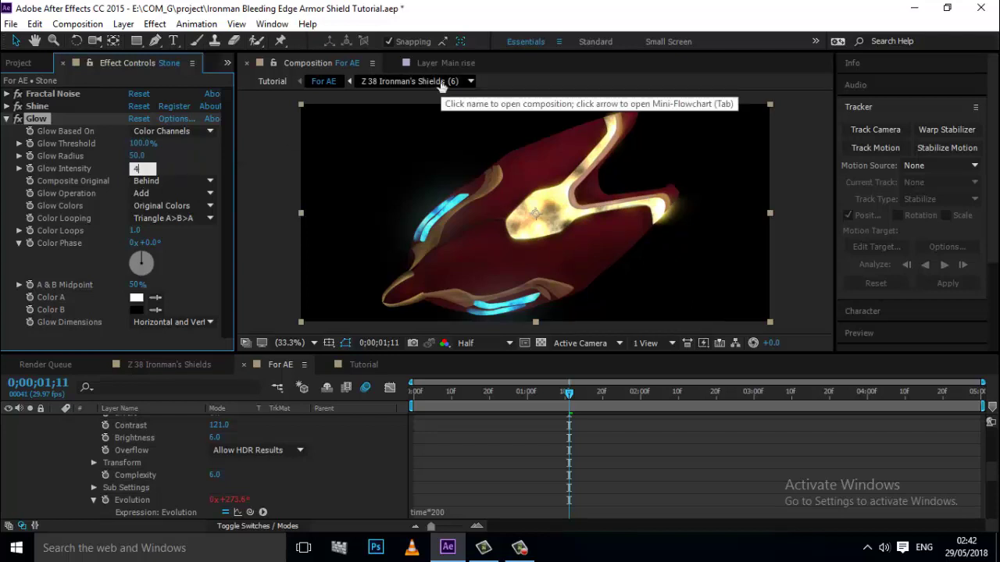
key(Return)
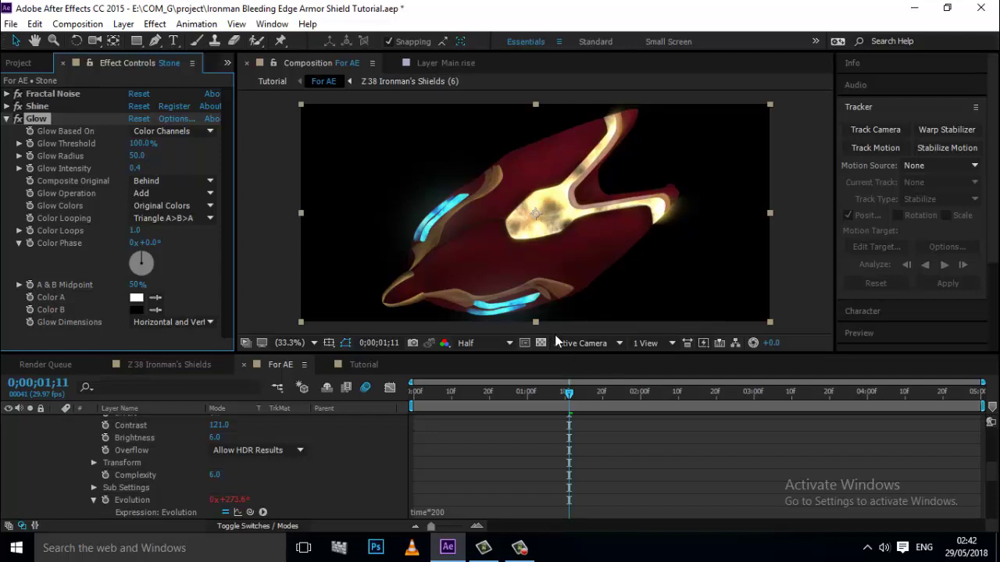
- Scrub through the For AE composition to preview the Stone animation, check the Tutorial composition and return
drag(566, 394, 515, 404)
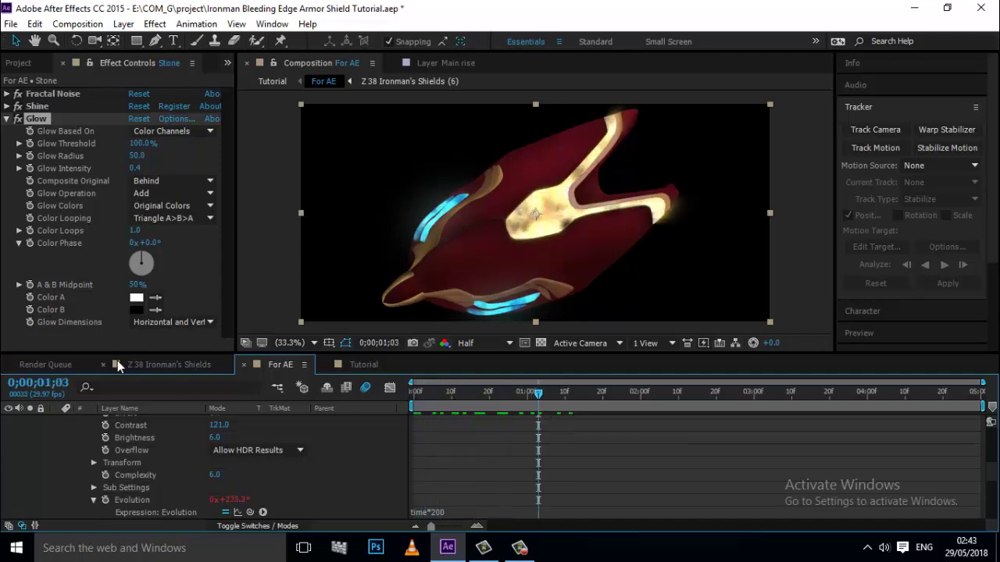
click(361, 365)
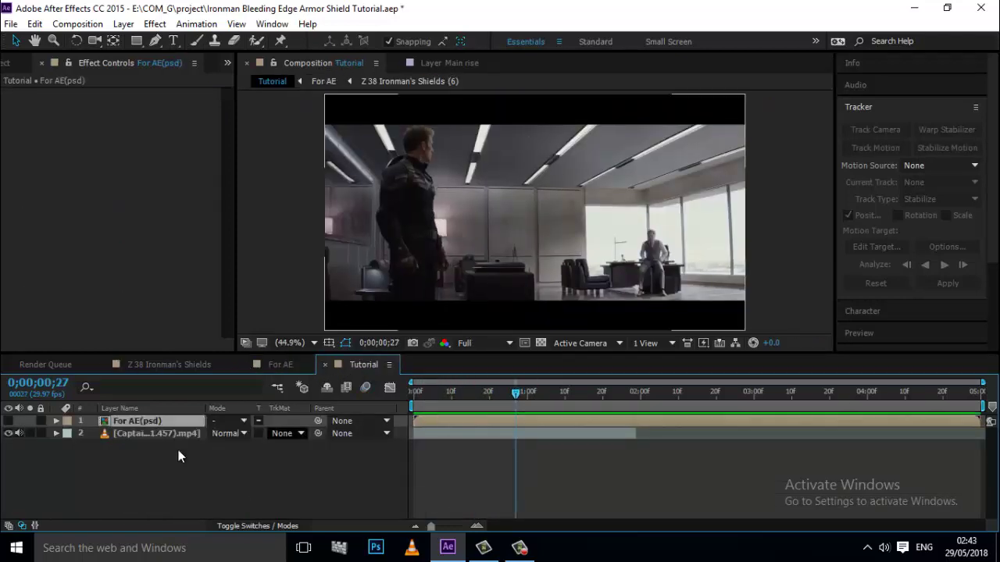
click(281, 364)
- Collapse the Stone layer's properties in the For AE timeline and select the layer
scroll(159, 452, up, 5)
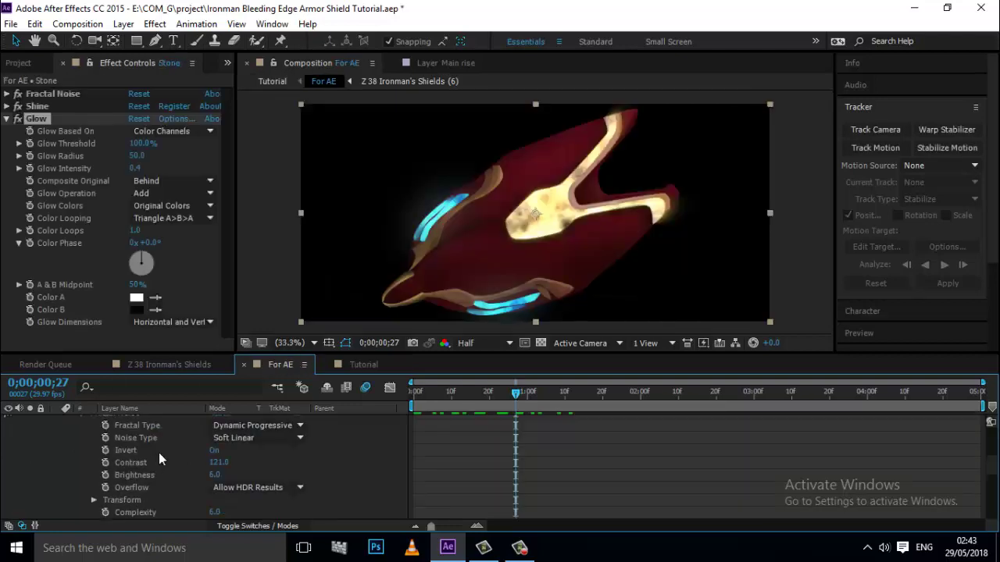
click(56, 463)
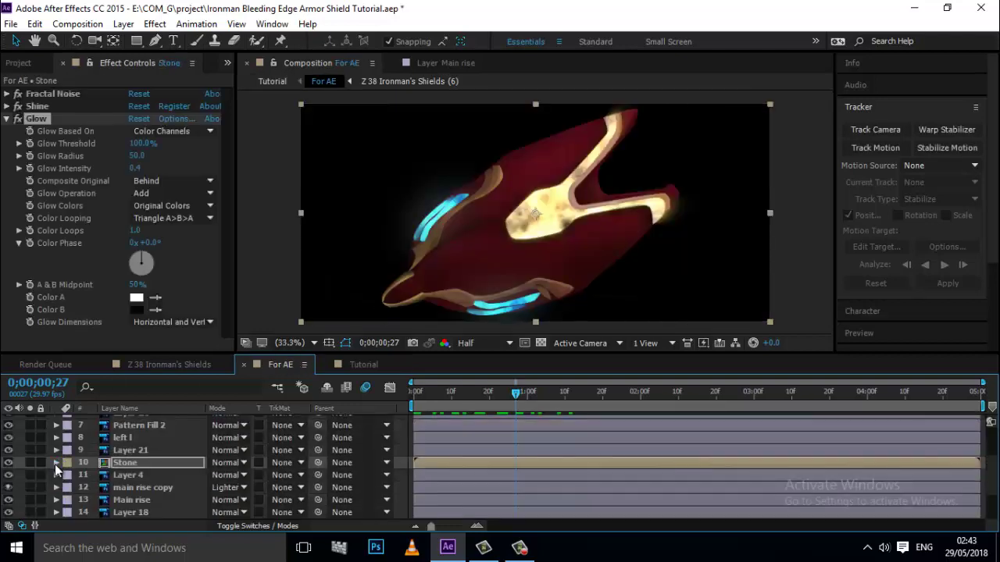
click(136, 463)
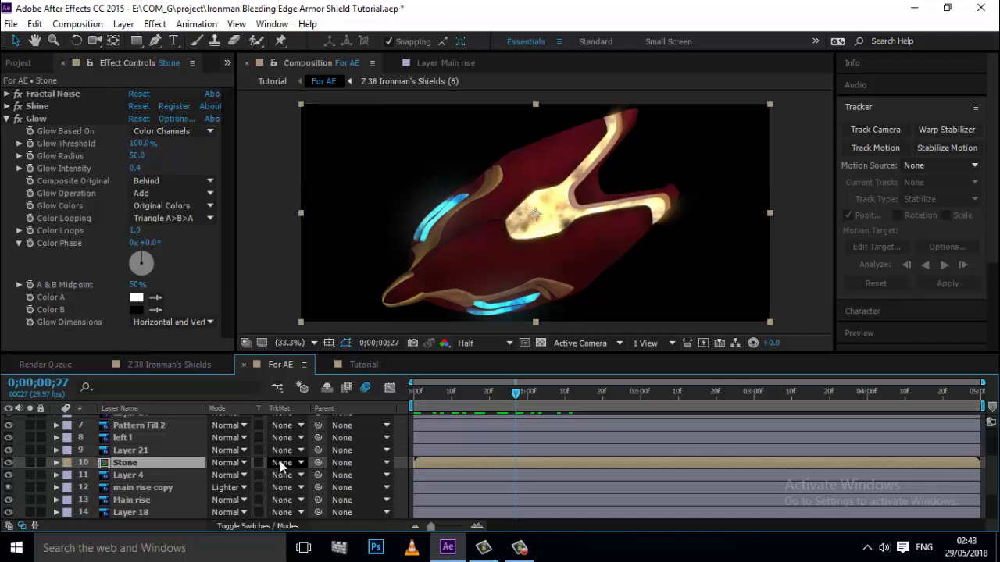
scroll(147, 484, down, 2)
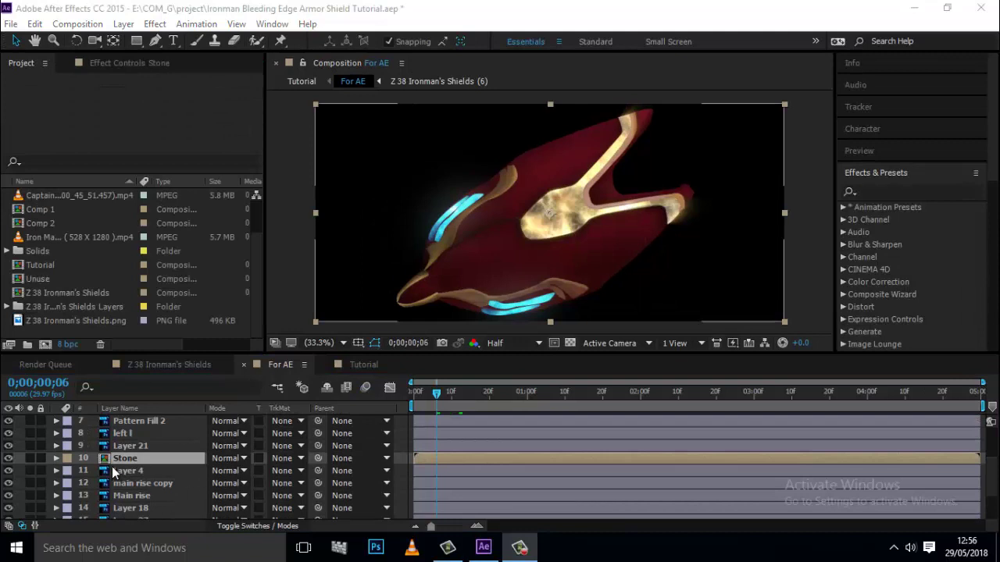
- Toggle the visibility of the Stone, main rise copy and Main rise layers to examine what each contributes to the shield
click(8, 457)
click(9, 458)
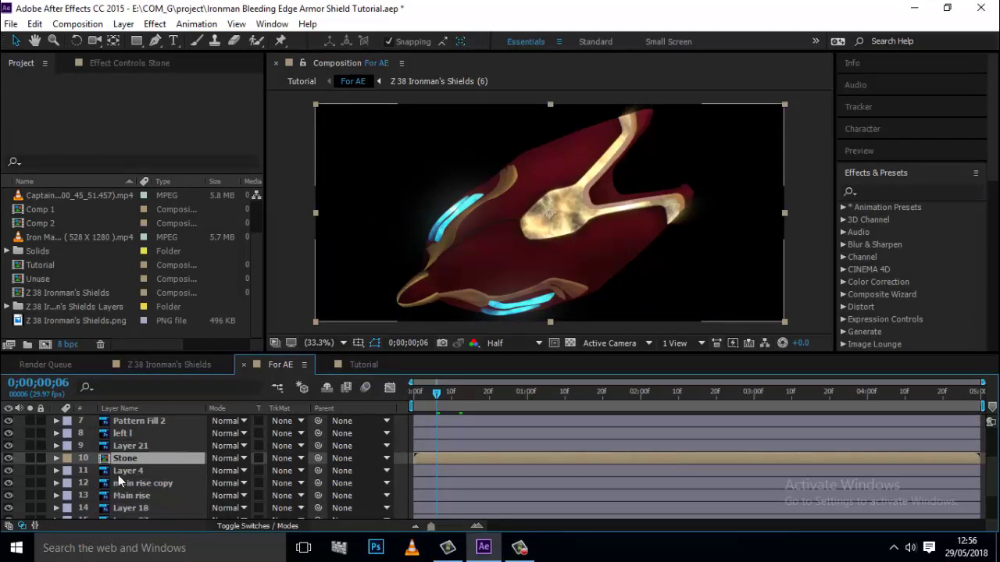
scroll(118, 474, down, 1)
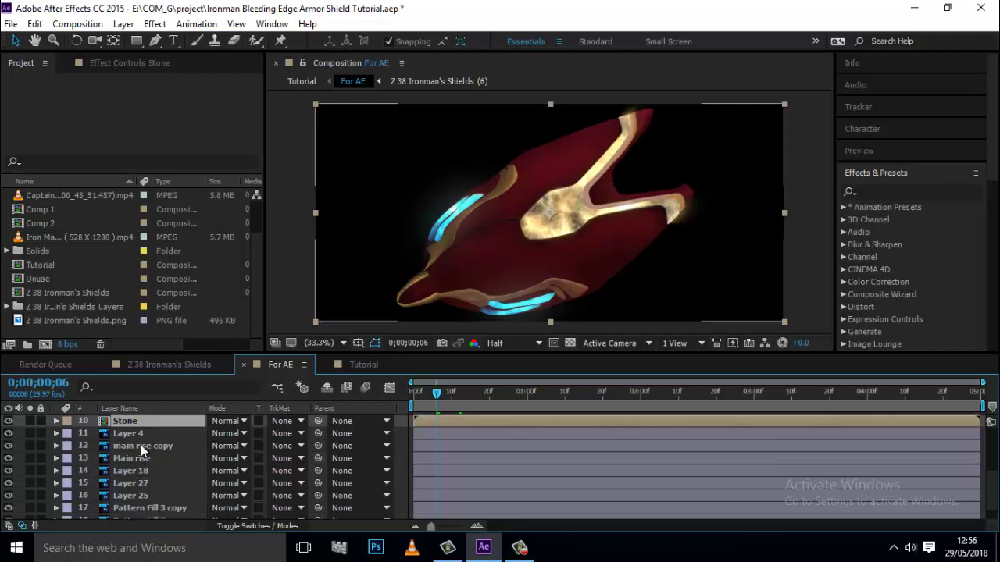
click(140, 445)
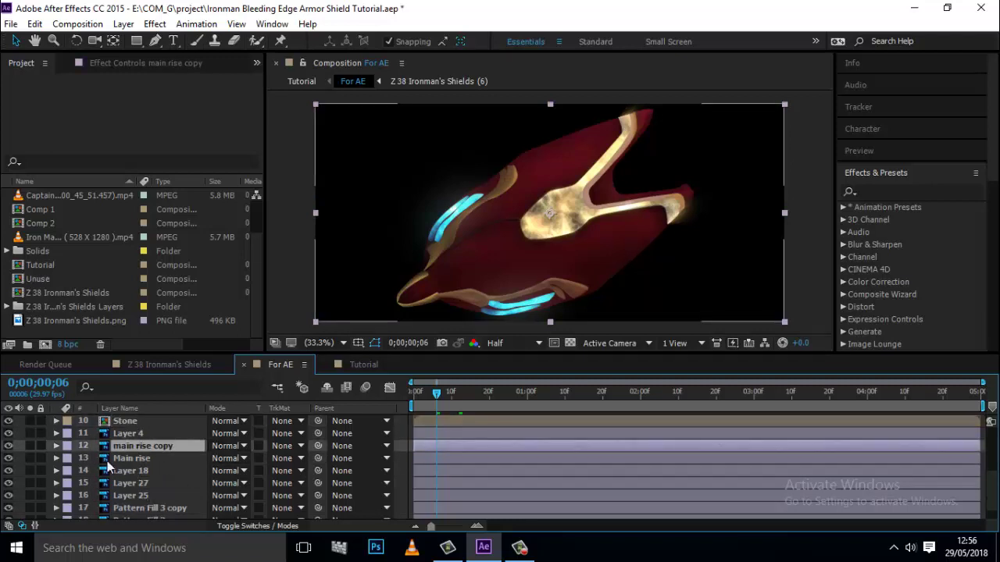
click(25, 448)
click(8, 446)
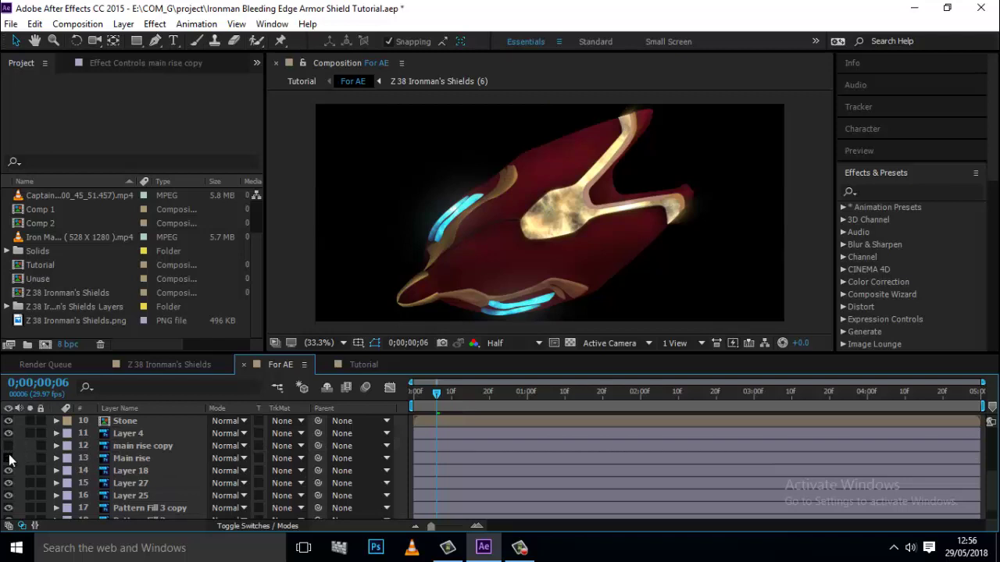
- Solo the main rise copy and Main rise layers and select Main rise
click(29, 445)
click(30, 458)
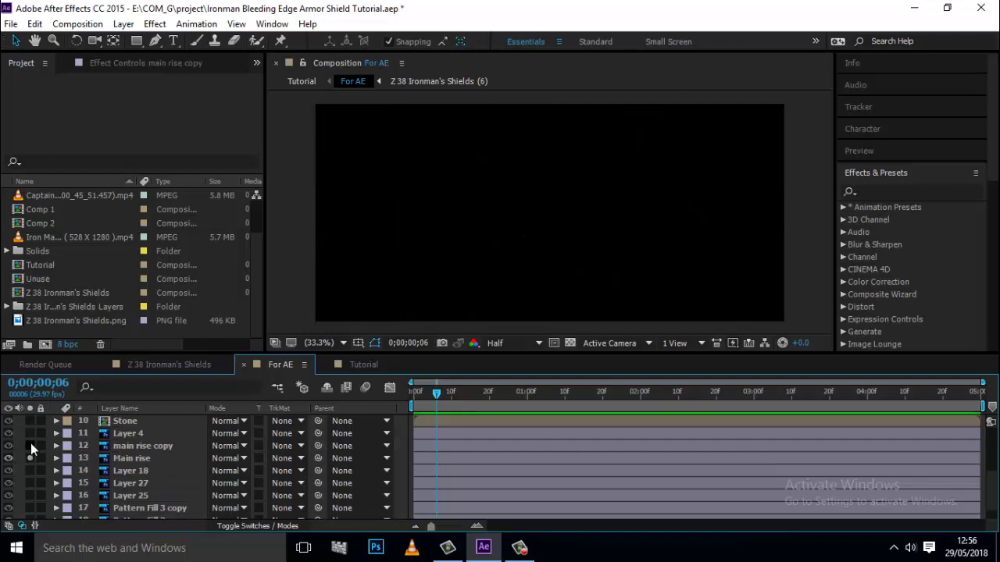
click(132, 446)
click(137, 458)
- Solo the left l layer briefly to check it, restore its solo state, and copy its Fractal Noise effect
scroll(141, 481, up, 3)
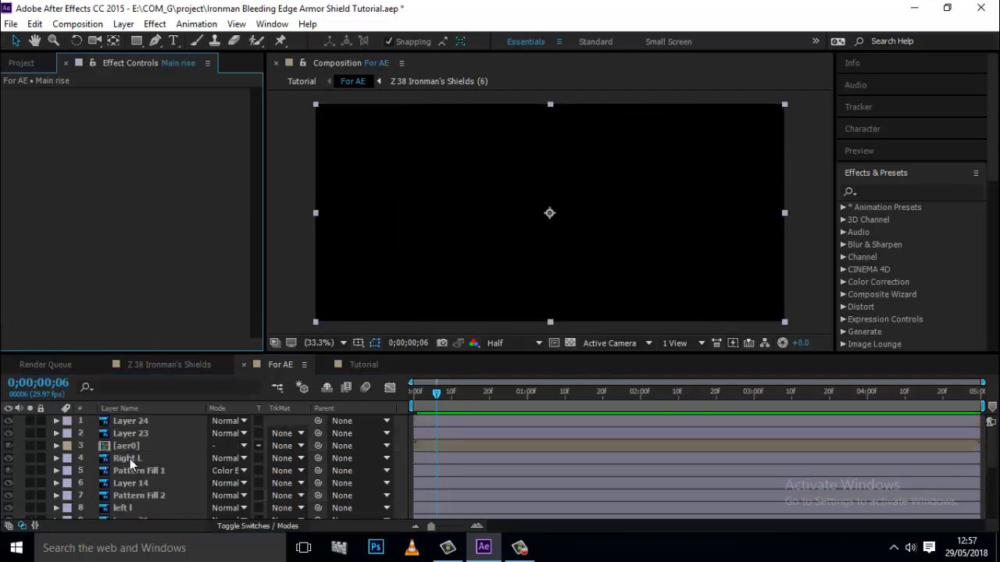
scroll(138, 500, down, 2)
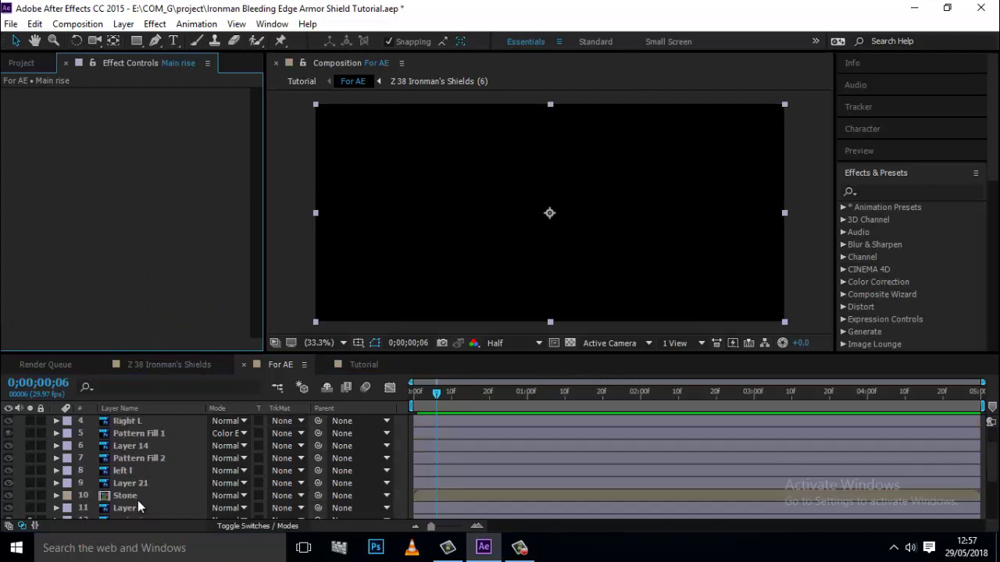
click(132, 471)
click(30, 470)
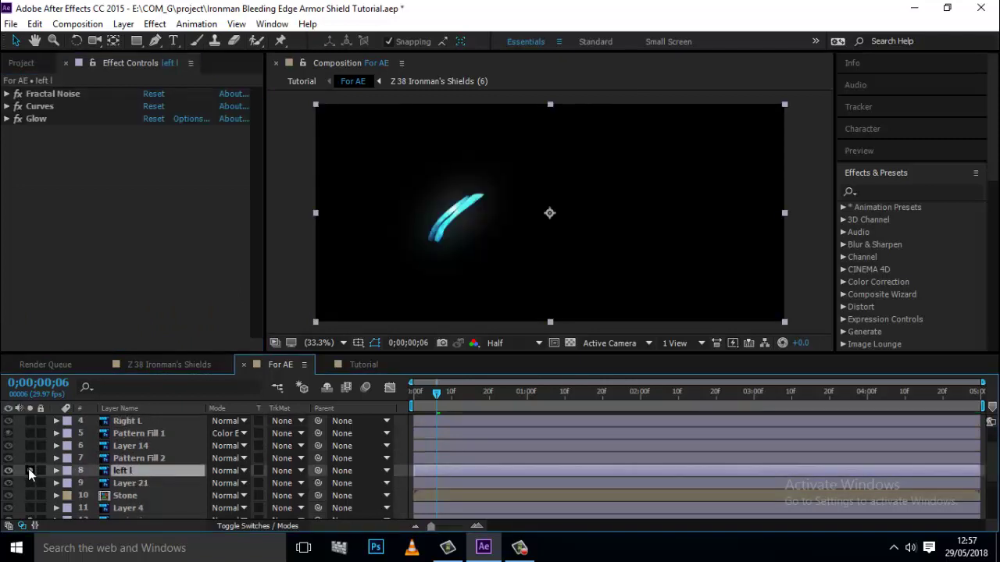
click(29, 470)
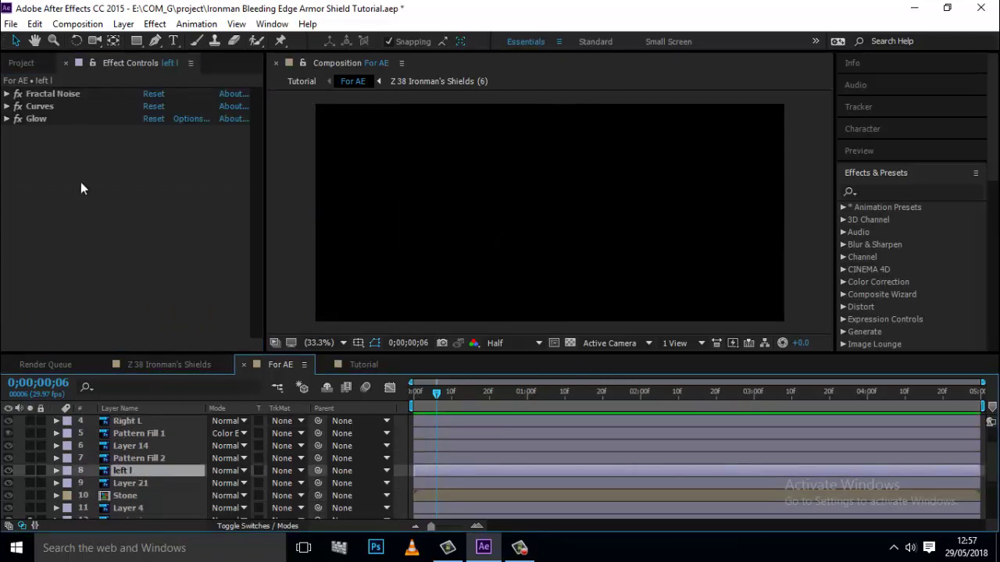
click(59, 93)
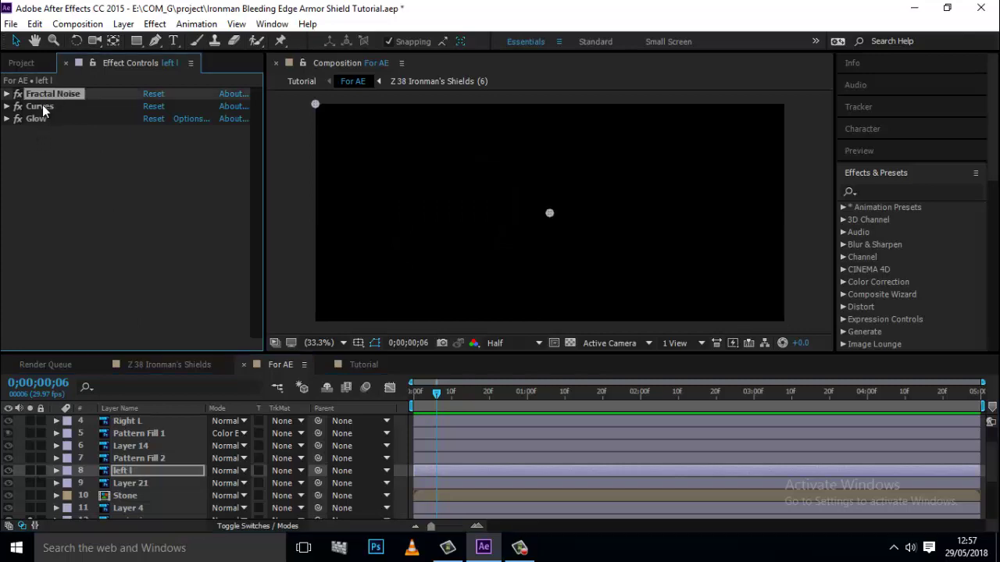
click(34, 24)
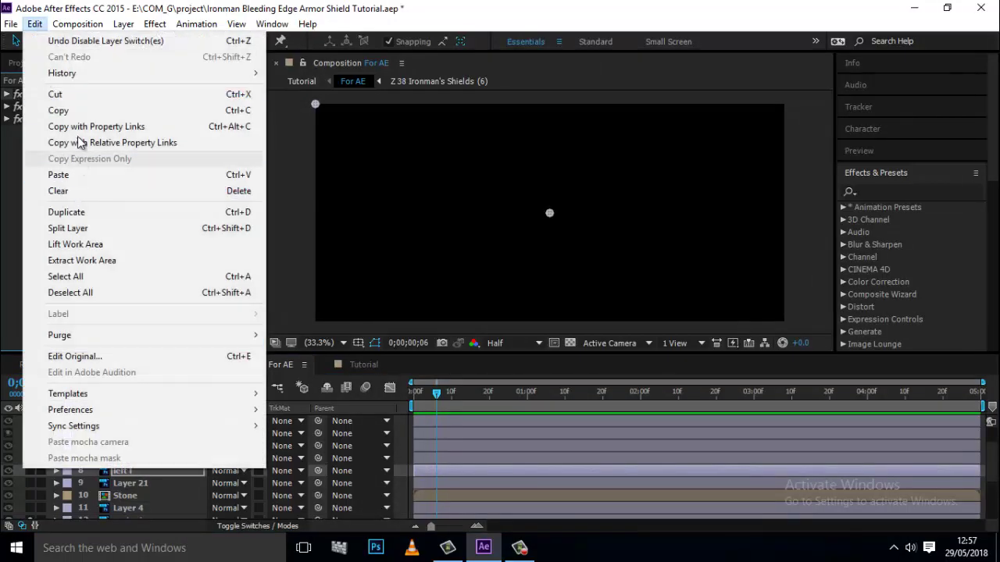
click(84, 111)
scroll(147, 444, down, 1)
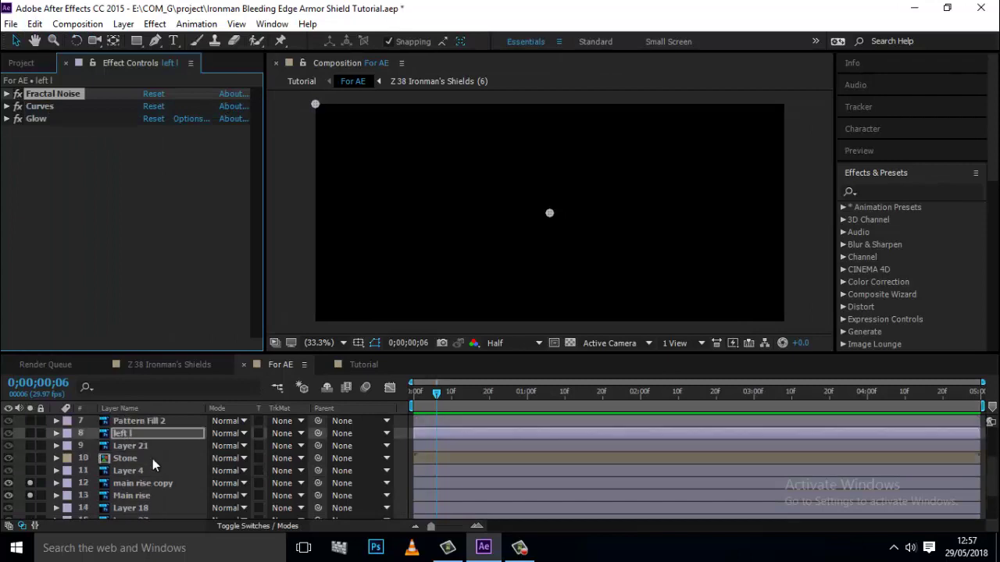
- Paste the copied Fractal Noise effect onto the Main rise layer and collapse its settings
click(141, 495)
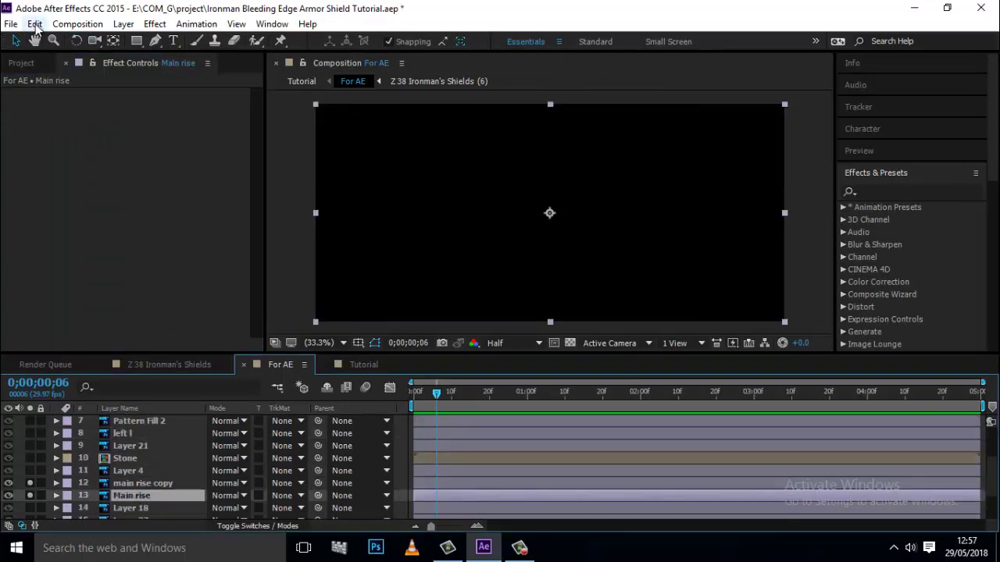
click(35, 24)
click(76, 173)
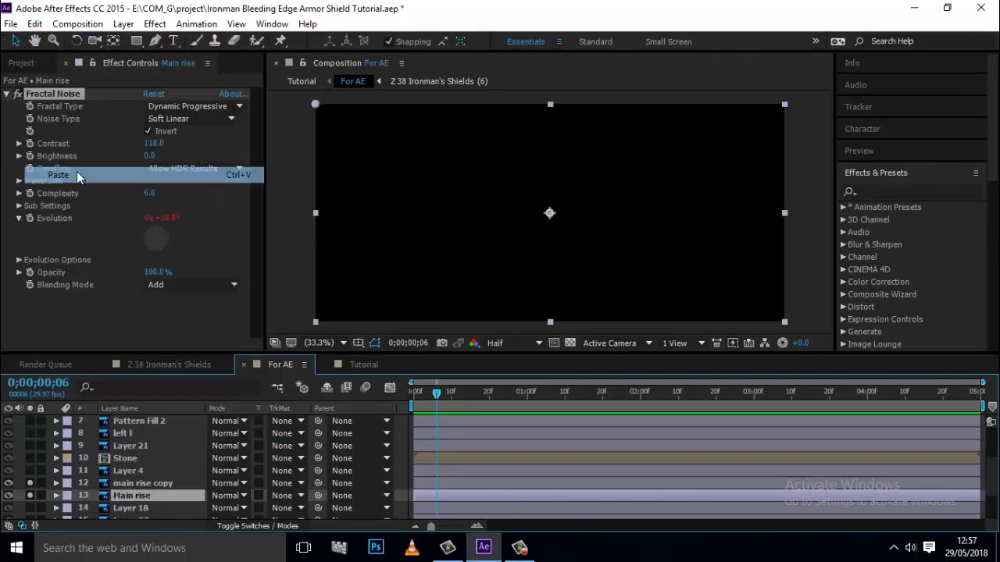
click(7, 94)
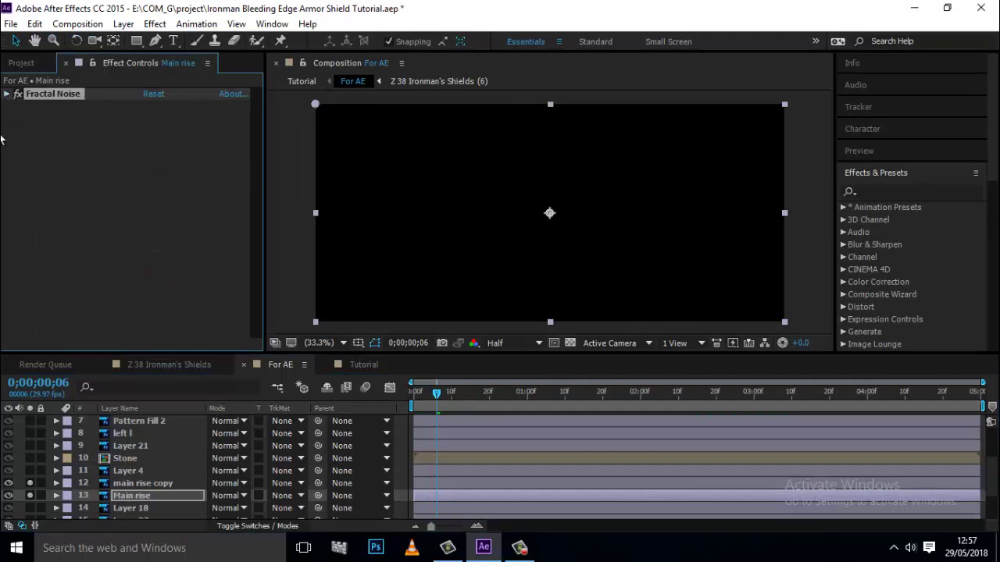
- Add a Curves color correction effect to Main rise and leave only that layer soloed
right_click(106, 223)
mouse_move(234, 161)
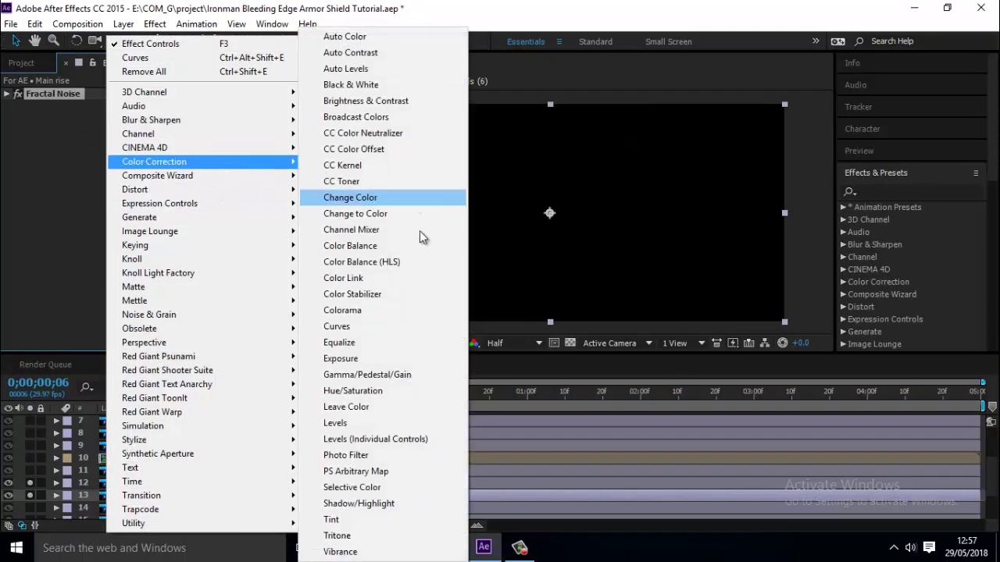
click(386, 322)
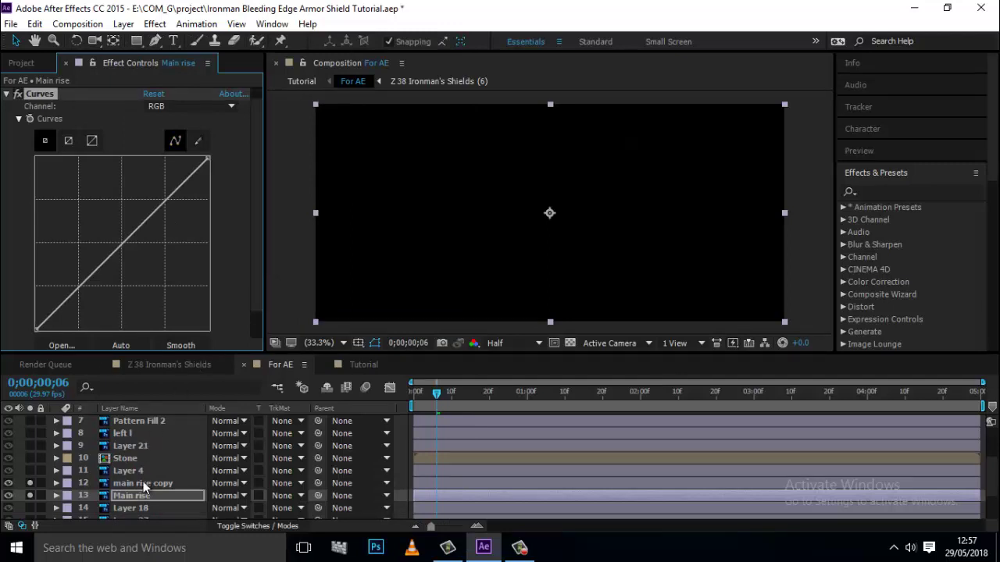
click(31, 496)
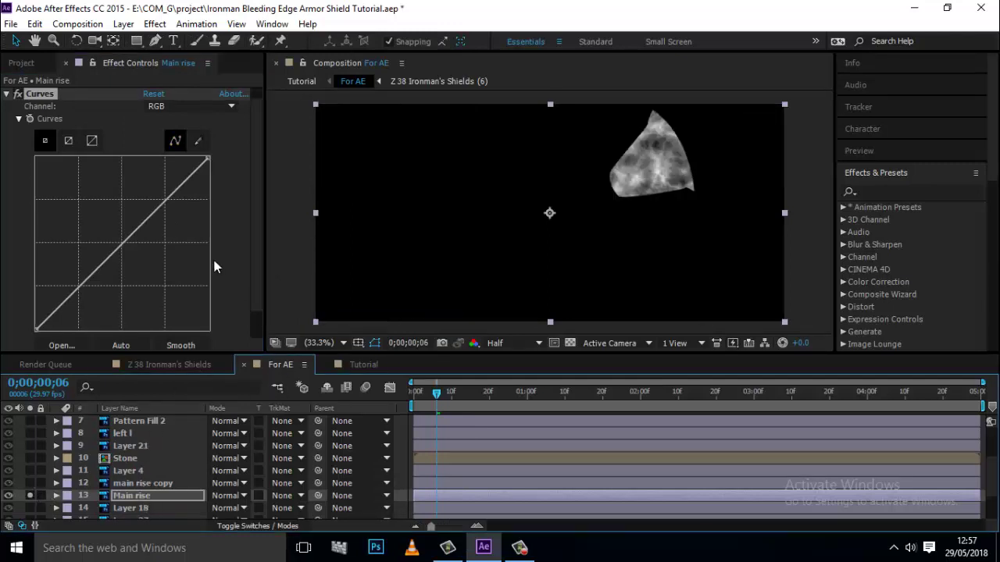
- Bend the RGB curve on Main rise slightly below the diagonal with two midtone points
drag(122, 243, 128, 253)
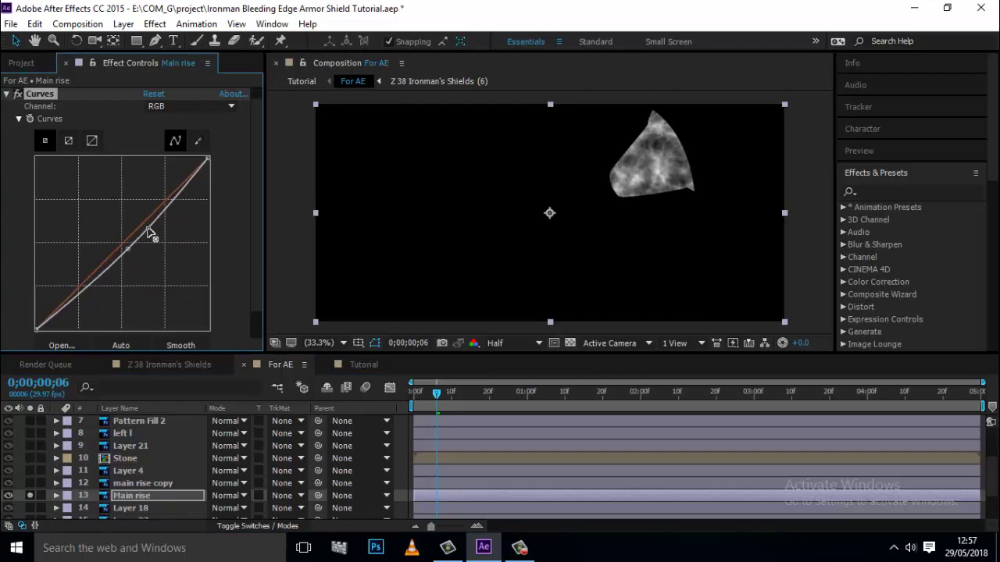
click(148, 230)
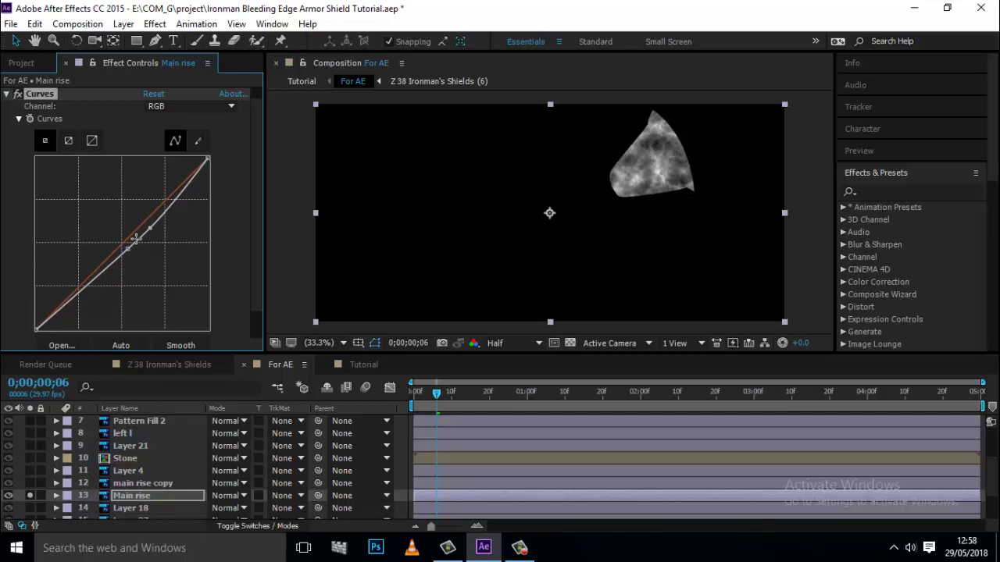
drag(152, 229, 148, 228)
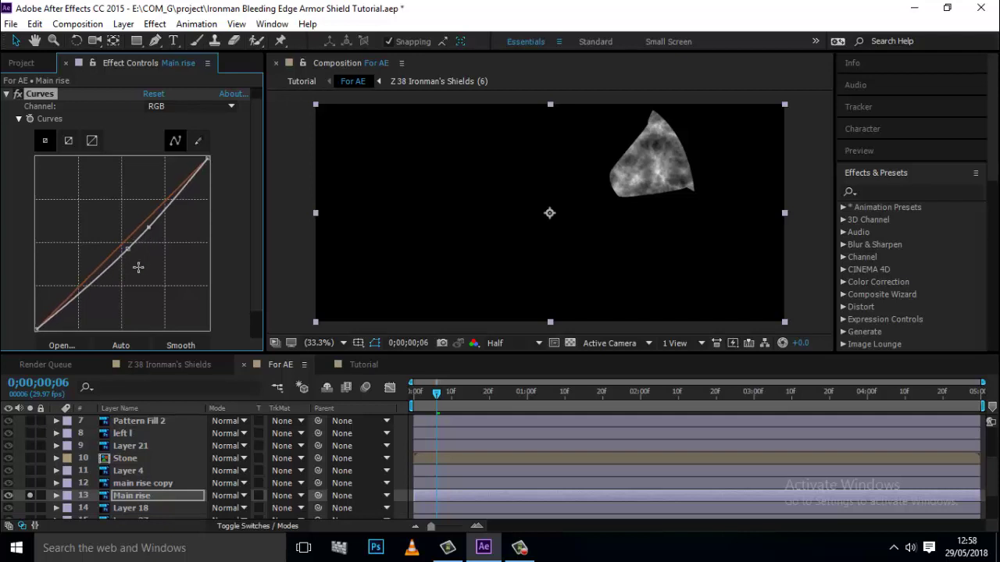
- Tint Main rise blue by pulling the Red curve well down and raising the Green and Blue curves
key(Down)
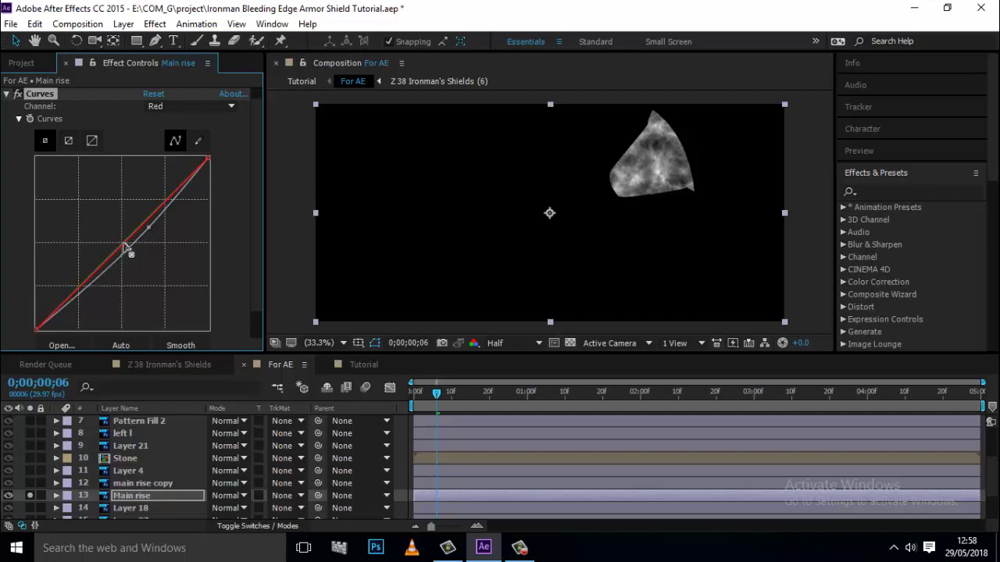
drag(128, 249, 151, 276)
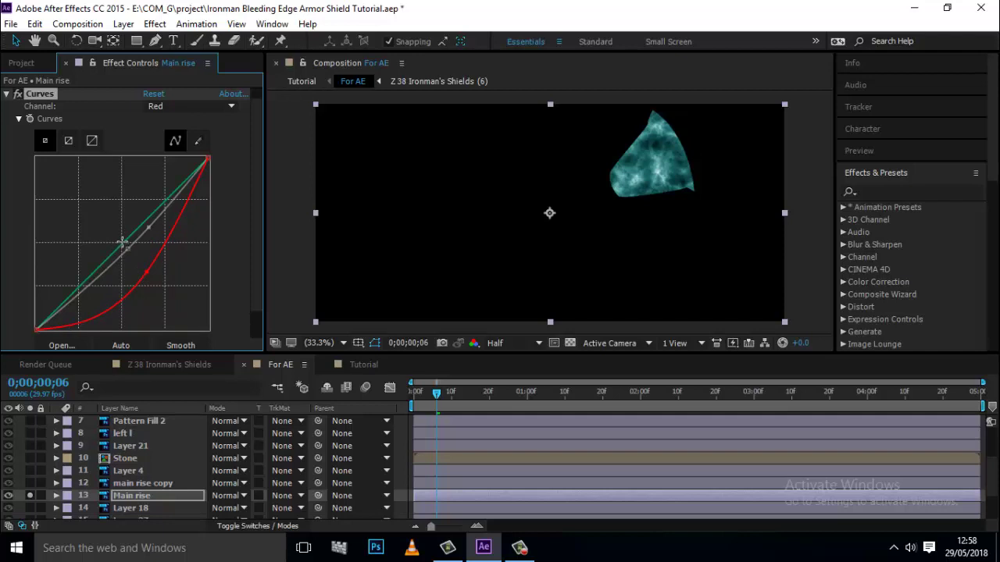
drag(123, 243, 100, 245)
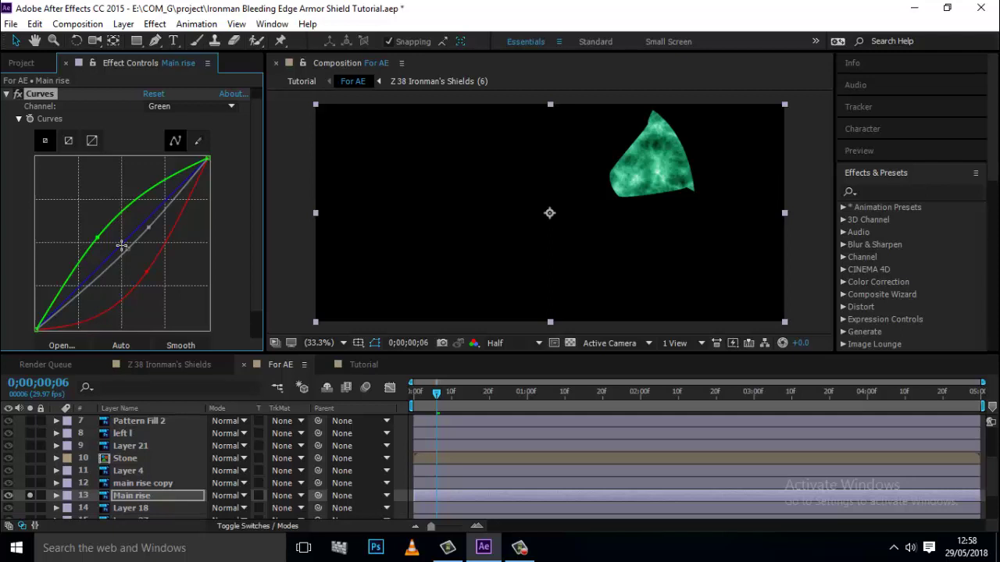
drag(119, 245, 127, 199)
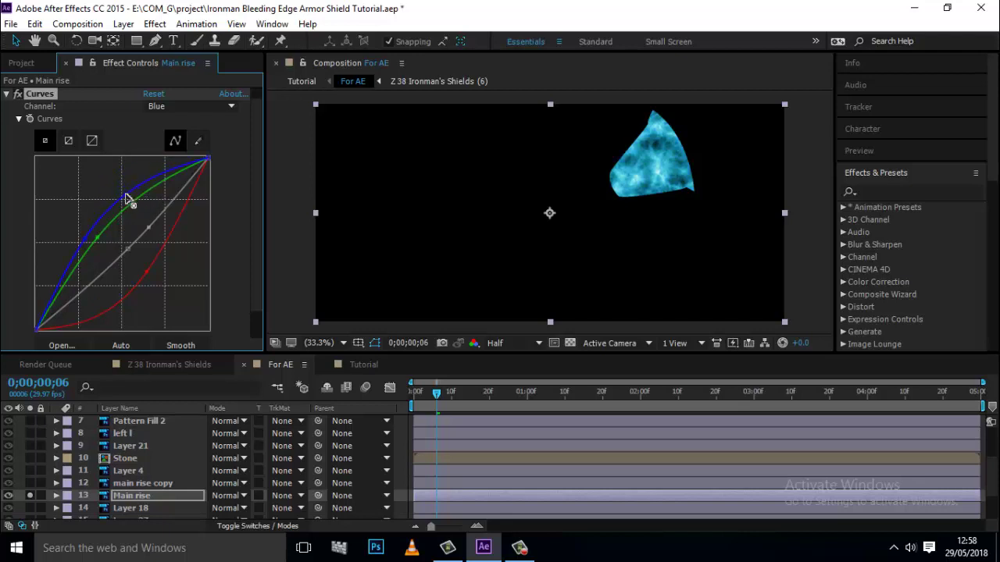
- Fine-tune the Red and Green curve points on Main rise, then collapse the Curves effect
click(149, 273)
mouse_move(149, 273)
mouse_down()
mouse_move(138, 254)
mouse_move(145, 272)
mouse_up()
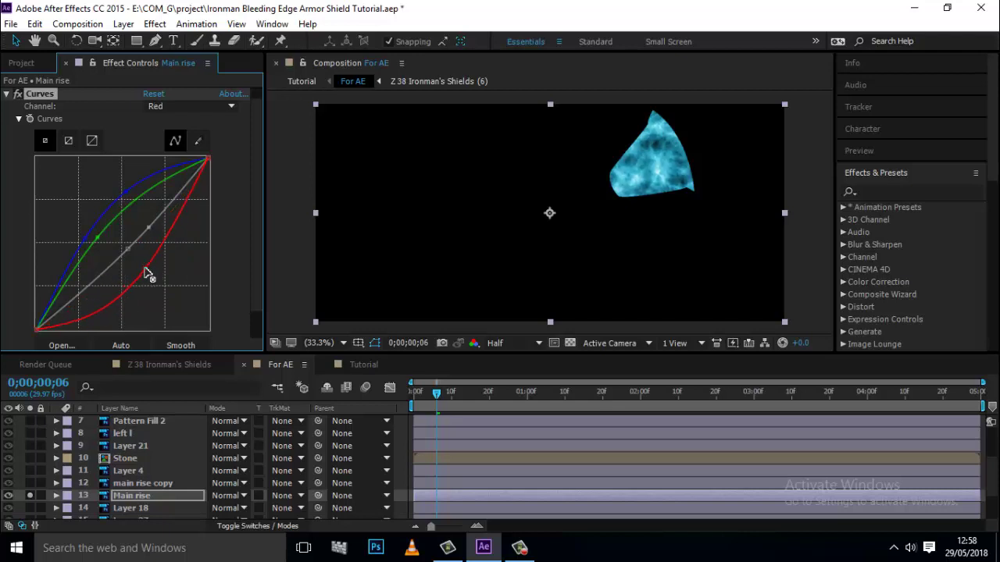
click(101, 241)
mouse_move(100, 240)
mouse_down()
mouse_move(107, 218)
mouse_move(100, 235)
mouse_up()
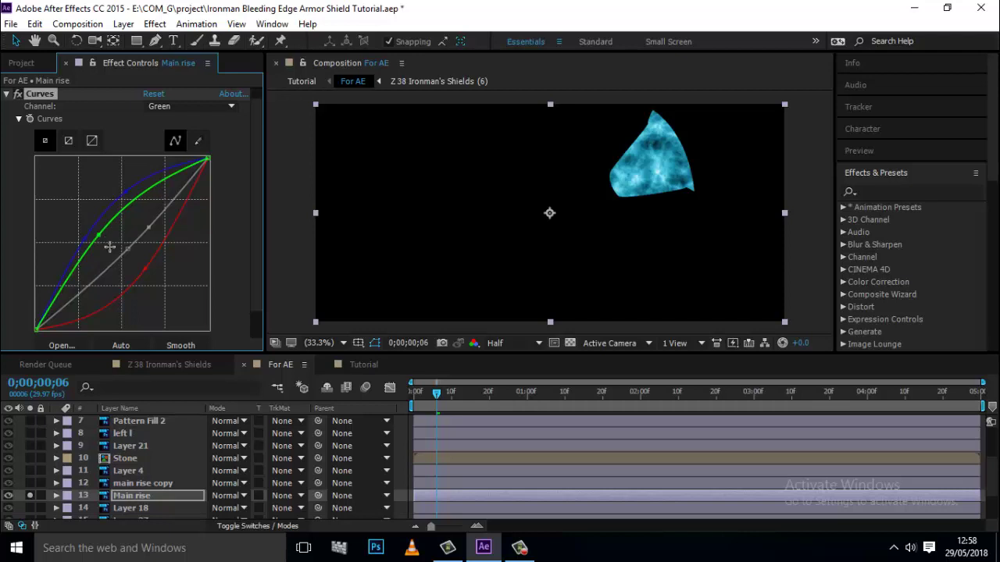
click(7, 94)
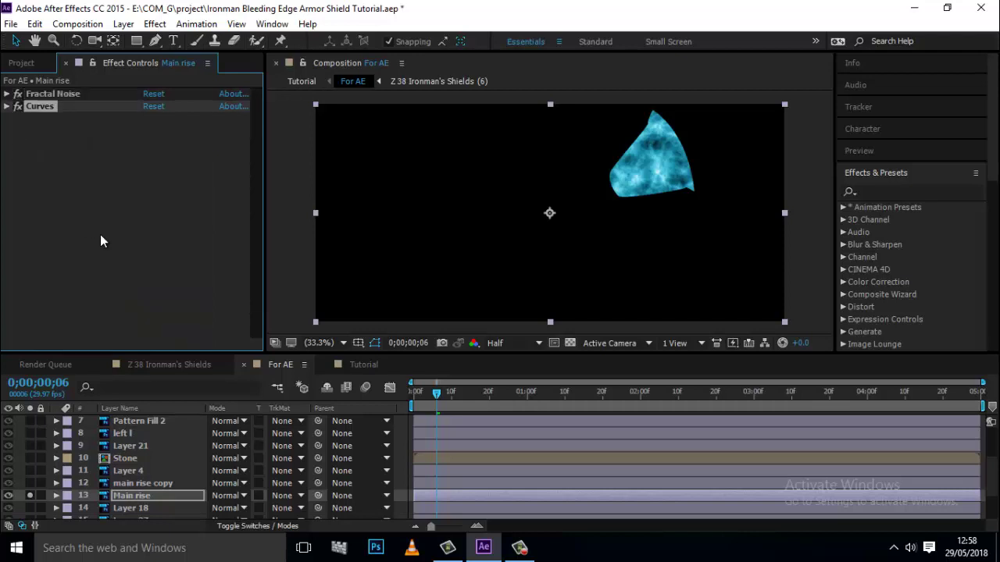
click(106, 233)
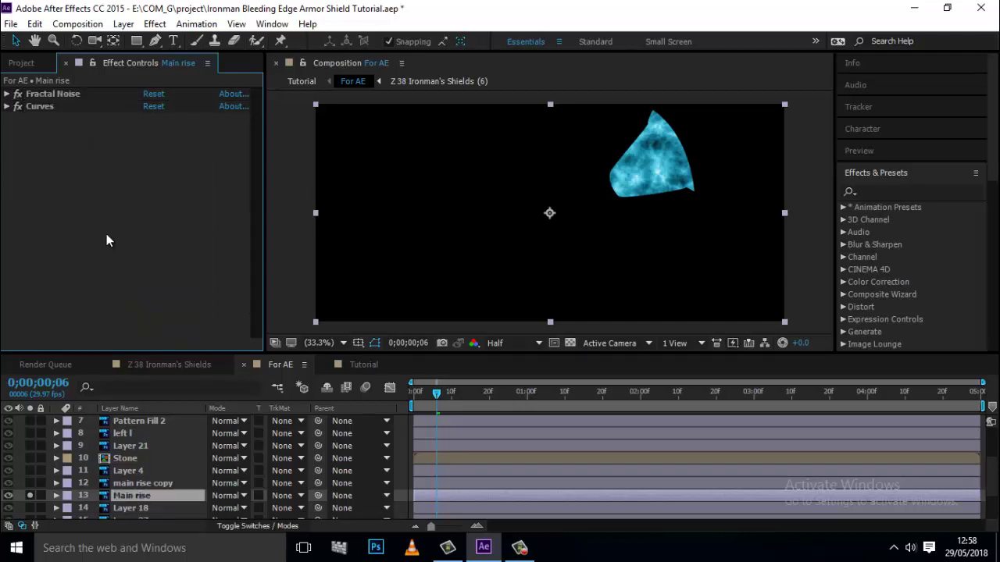
- Copy Fractal Noise and Curves from Main rise onto main rise copy, soloing main rise copy instead of Main rise
click(54, 94)
ctrl+click(49, 106)
click(34, 23)
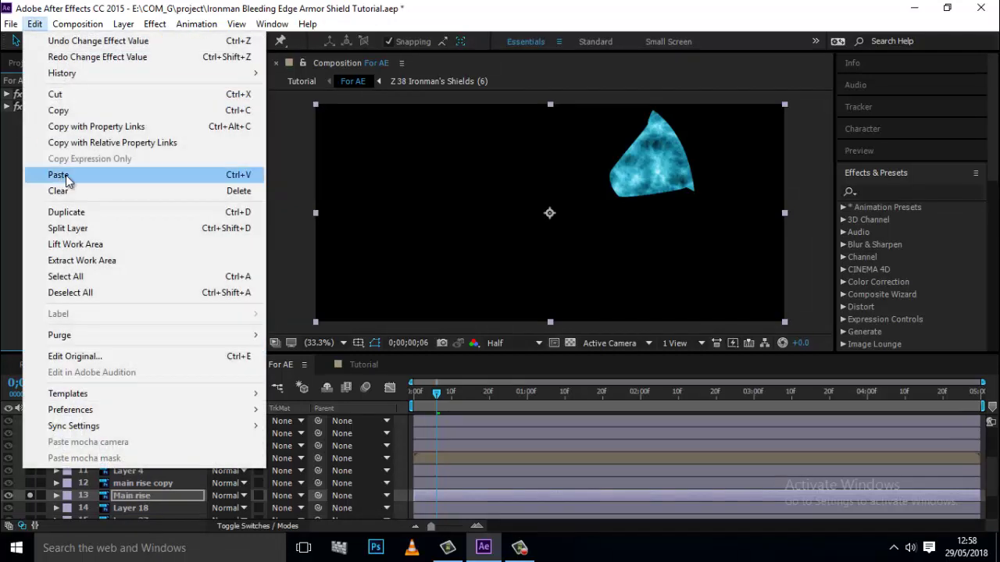
click(86, 113)
click(161, 483)
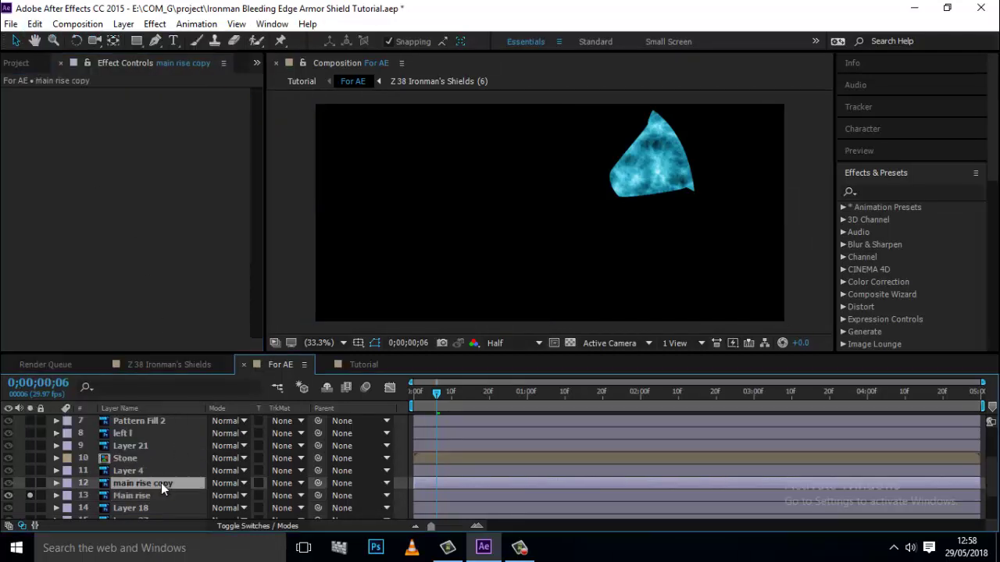
click(34, 497)
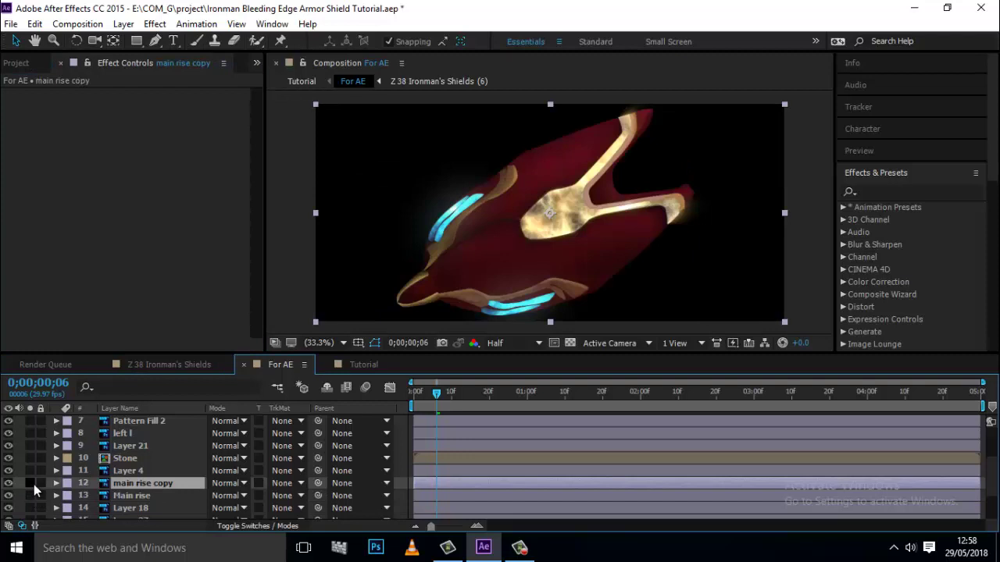
click(34, 485)
key(ctrl+v)
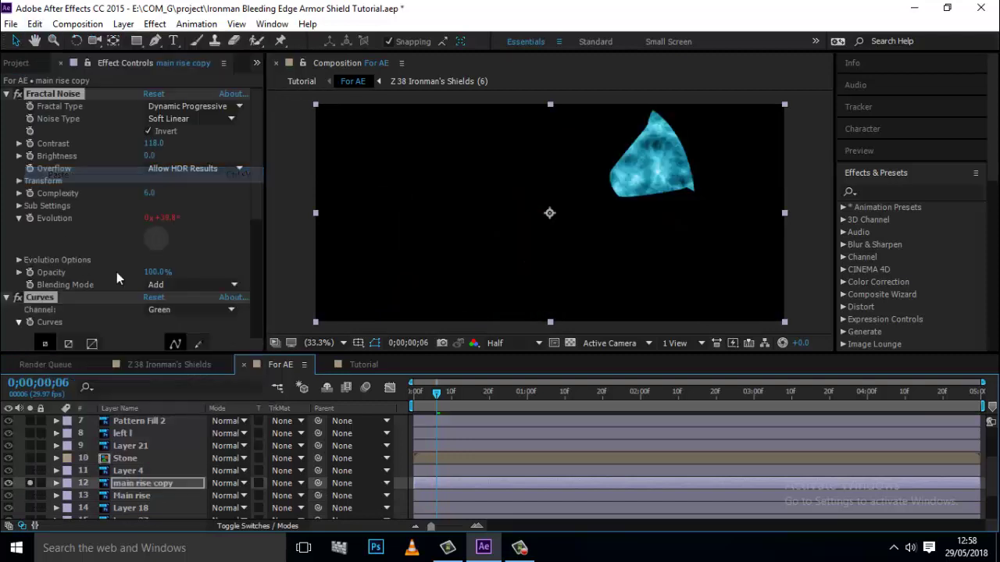
ctrl+click(6, 94)
- Add a Gaussian Blur effect to main rise copy with Blurriness 16.7 and collapse it
right_click(37, 107)
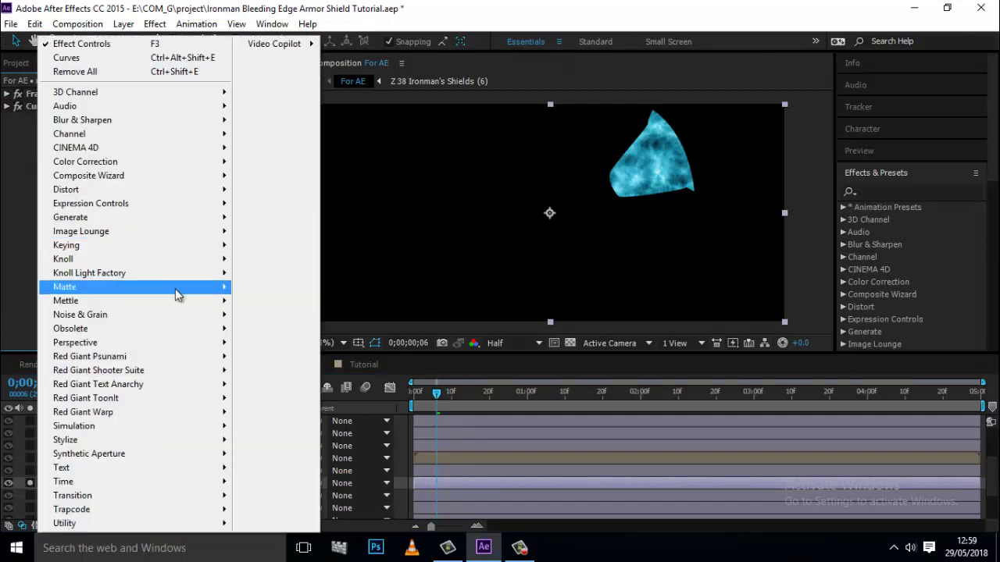
mouse_move(207, 125)
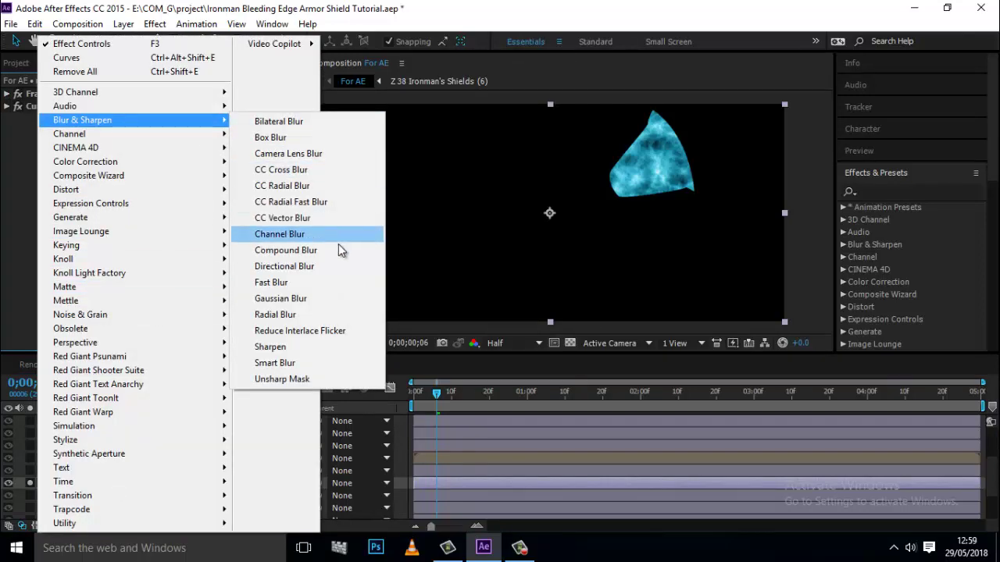
click(340, 303)
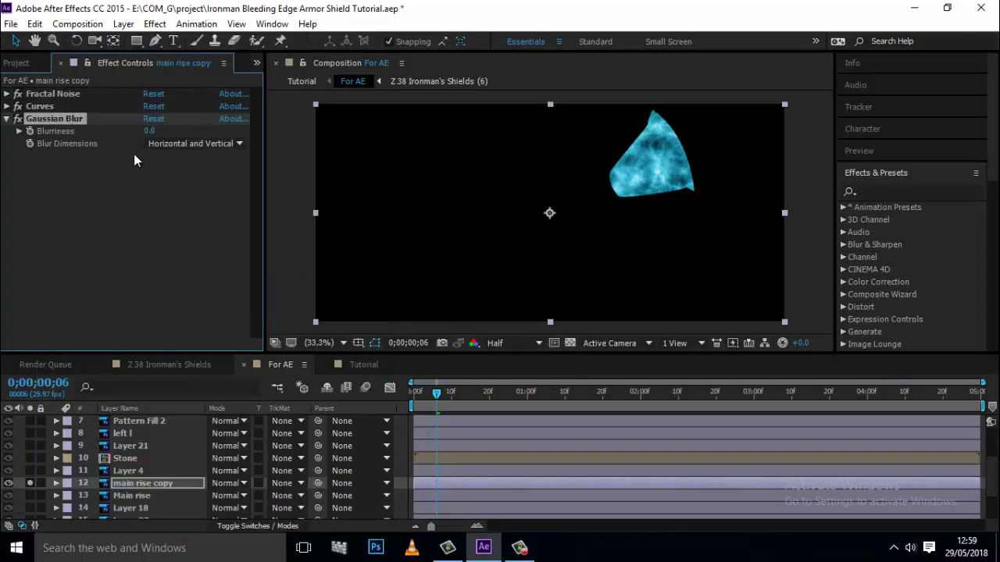
click(154, 131)
text(16.7)
key(Return)
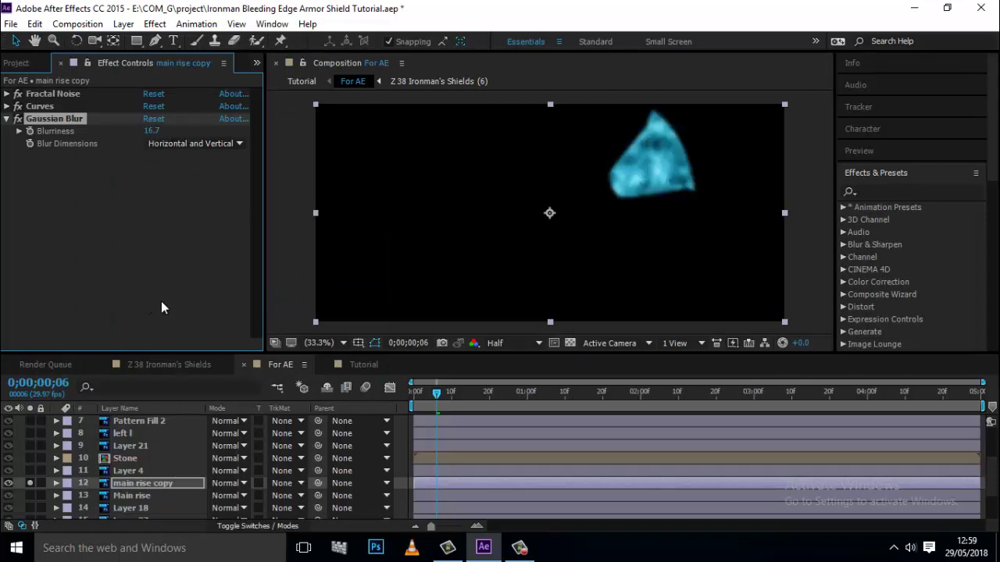
click(6, 119)
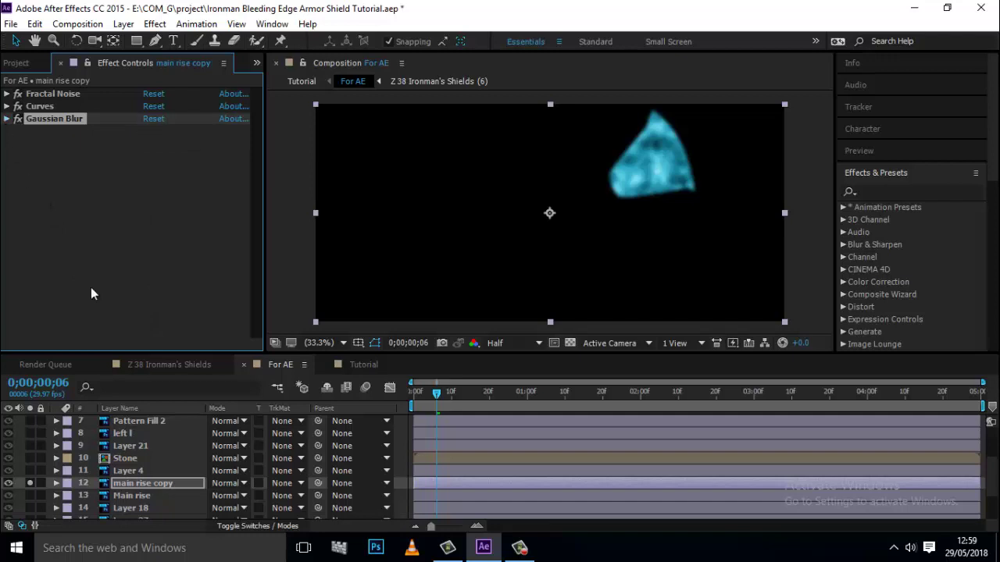
- Draw a closed four-point mask with the Pen tool on main rise copy, around the centre of the composition
click(156, 41)
click(556, 163)
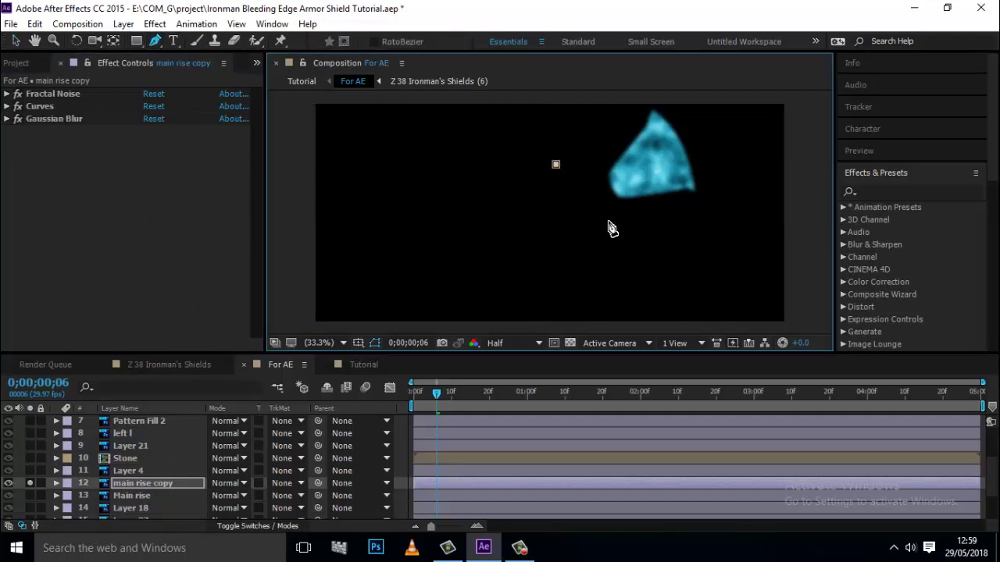
click(610, 235)
click(570, 268)
click(514, 201)
click(556, 164)
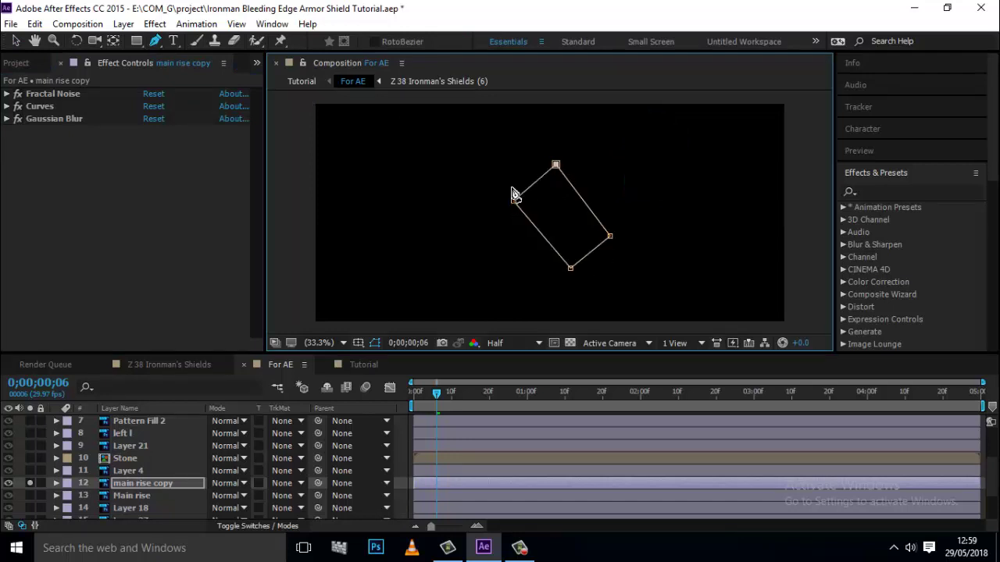
- Reveal Mask 1 of main rise copy and set a Mask Path keyframe at 0;00;00;22
click(16, 40)
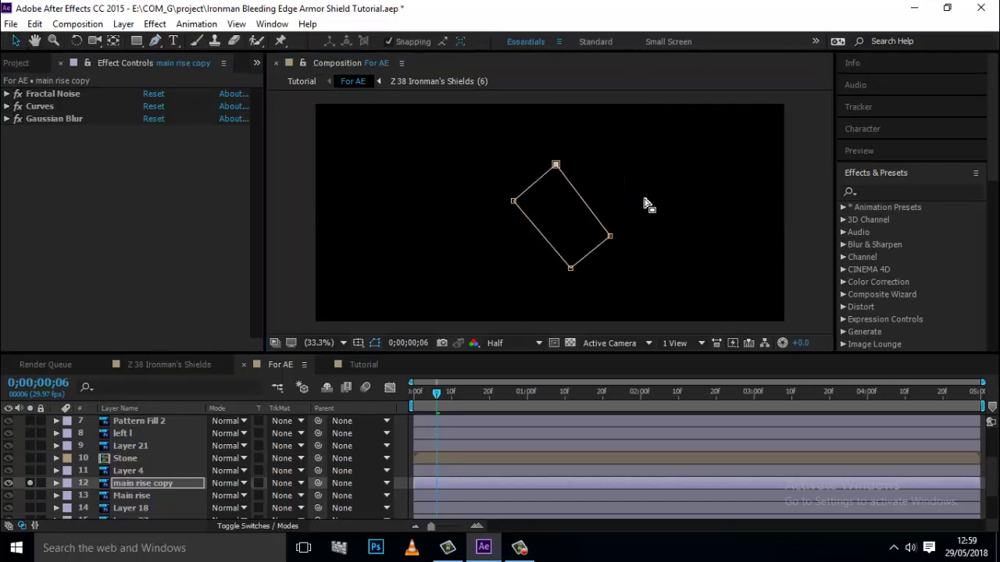
click(137, 40)
drag(542, 126, 676, 246)
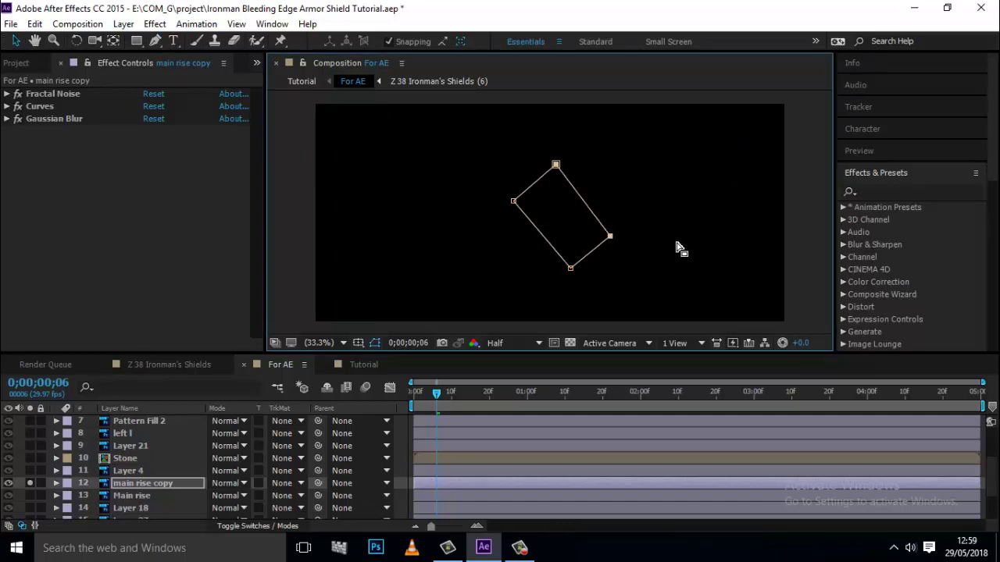
click(57, 483)
drag(436, 397, 497, 404)
key(m)
key(m)
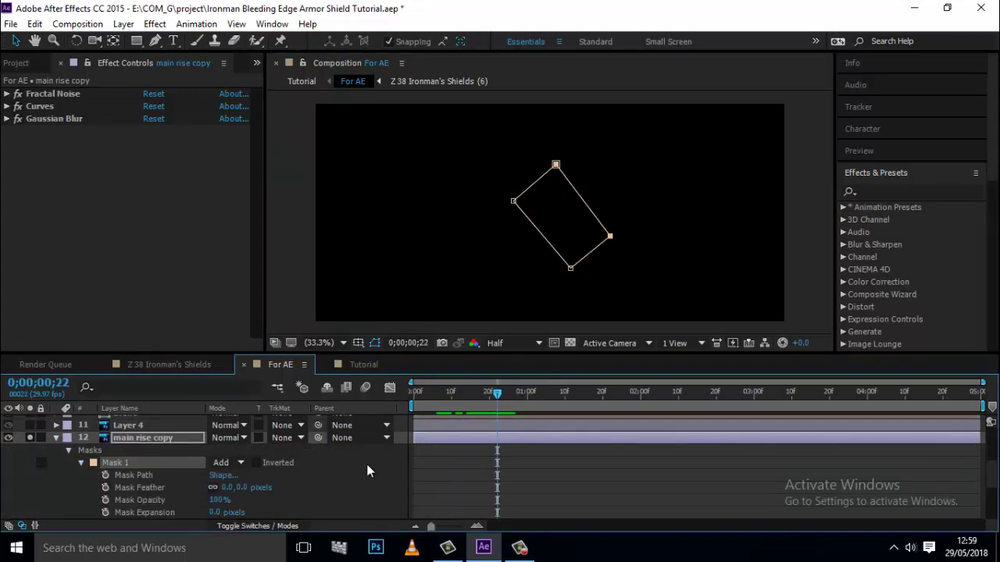
click(105, 475)
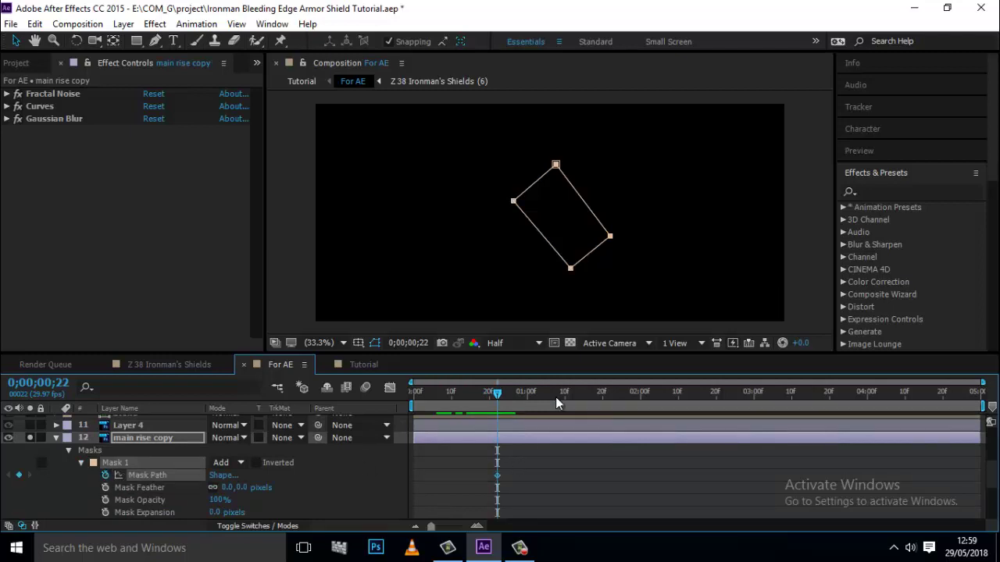
- At 0;00;01;06, reshape Mask 1 of main rise copy by moving its points to surround the whole blue energy area
drag(556, 397, 550, 395)
drag(538, 134, 658, 265)
drag(620, 234, 727, 183)
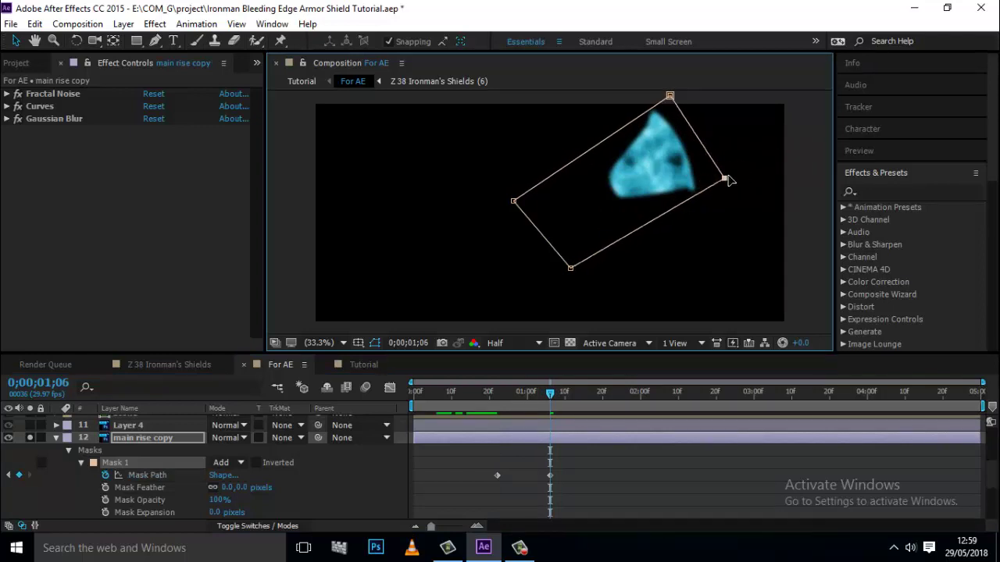
drag(669, 99, 661, 87)
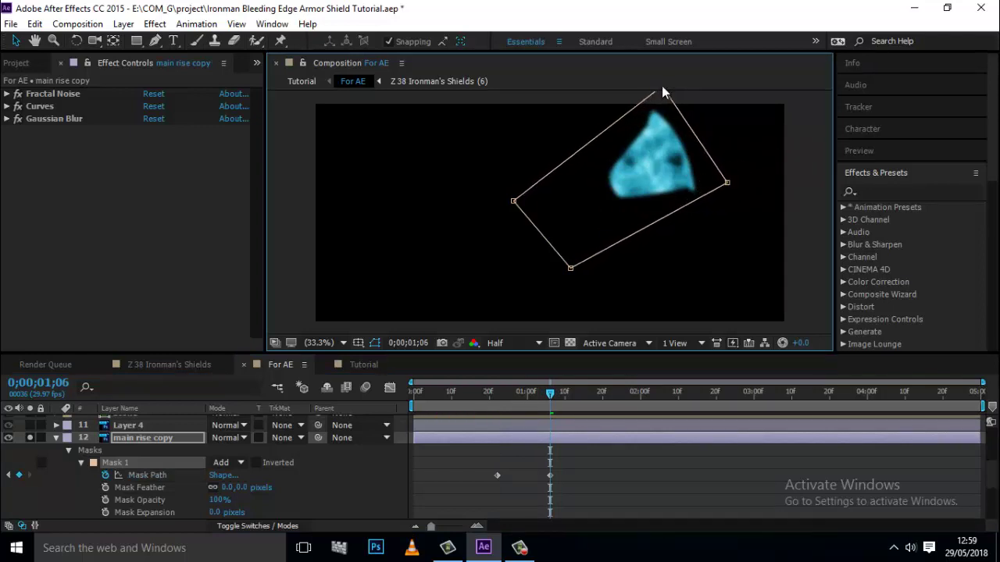
click(544, 232)
drag(571, 272, 615, 246)
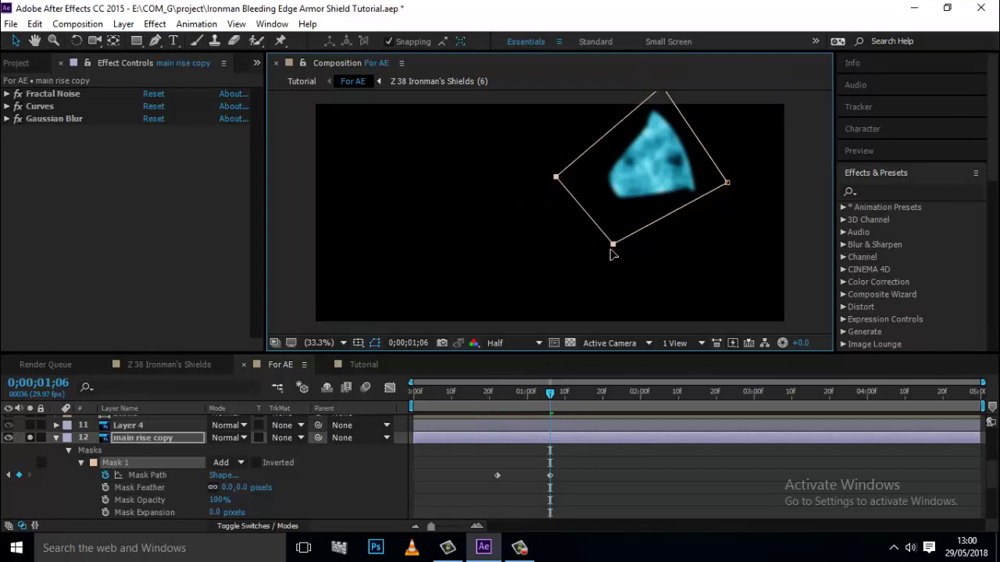
- Set the Mask Feather of main rise copy's Mask 1 to 60 pixels, then deselect and collapse the layer
click(226, 487)
text(60)
key(Return)
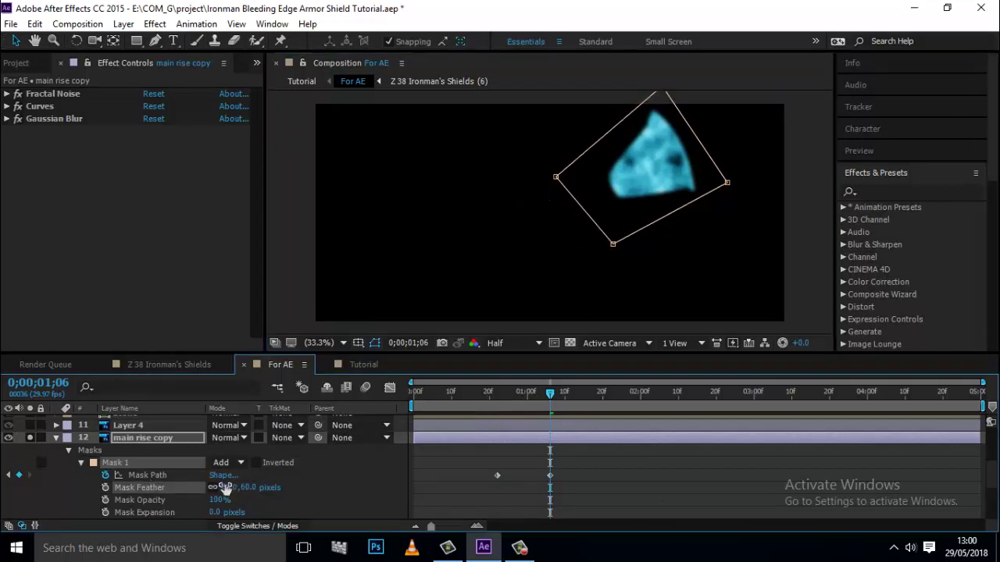
key(ctrl+shift+a)
click(56, 437)
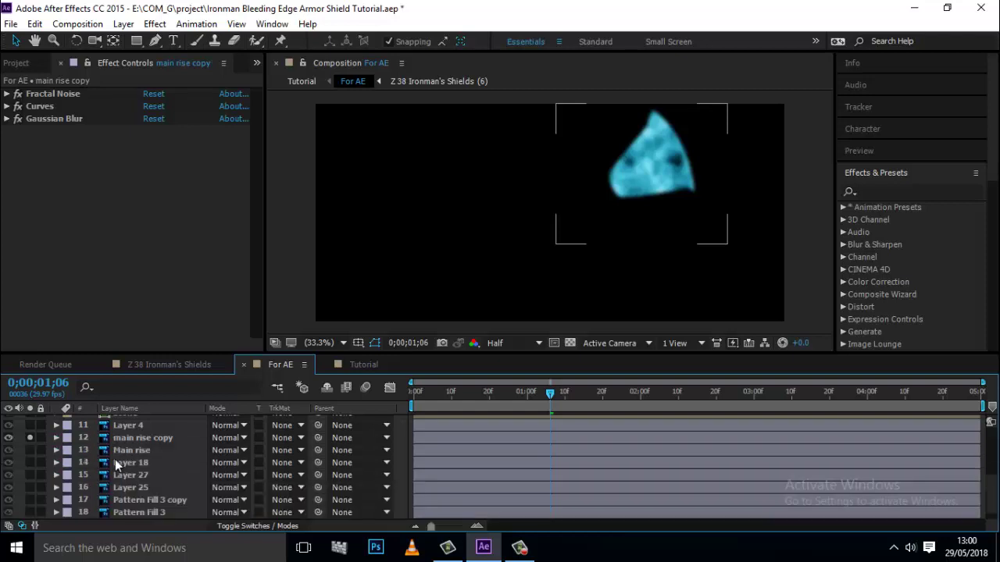
- Solo Main rise as well, return to 0;00;00;22 and copy Mask 1 from main rise copy
click(145, 450)
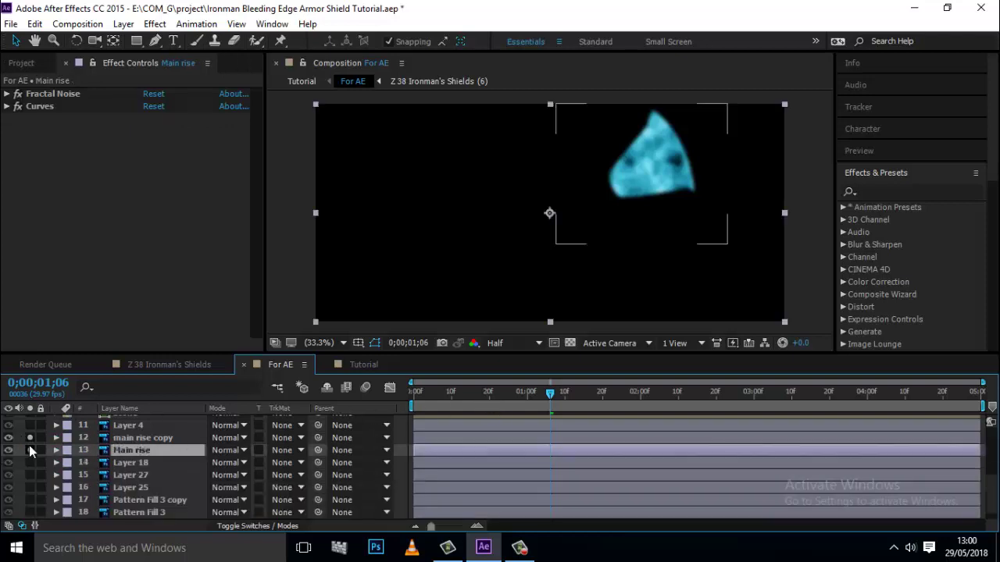
click(29, 446)
click(57, 437)
drag(550, 393, 496, 393)
click(148, 451)
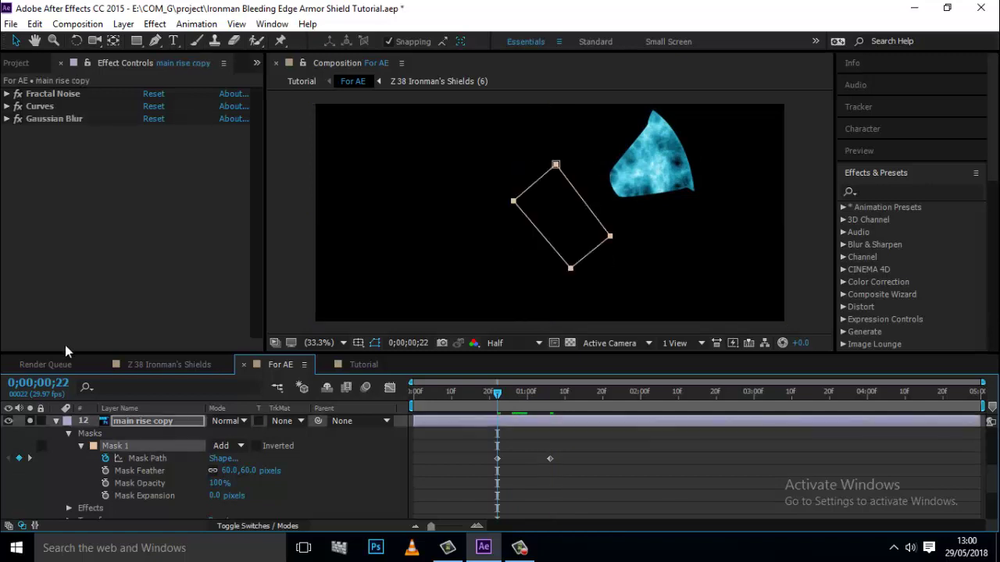
- Paste the animated Mask 1 onto Main rise, then turn off soloing for both rise layers and collapse them
click(57, 422)
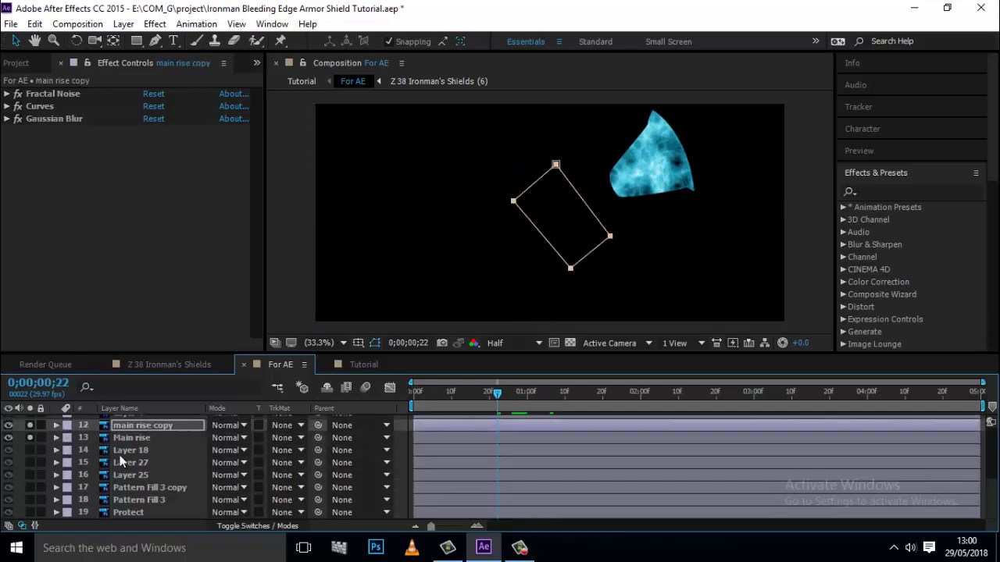
click(138, 437)
click(57, 438)
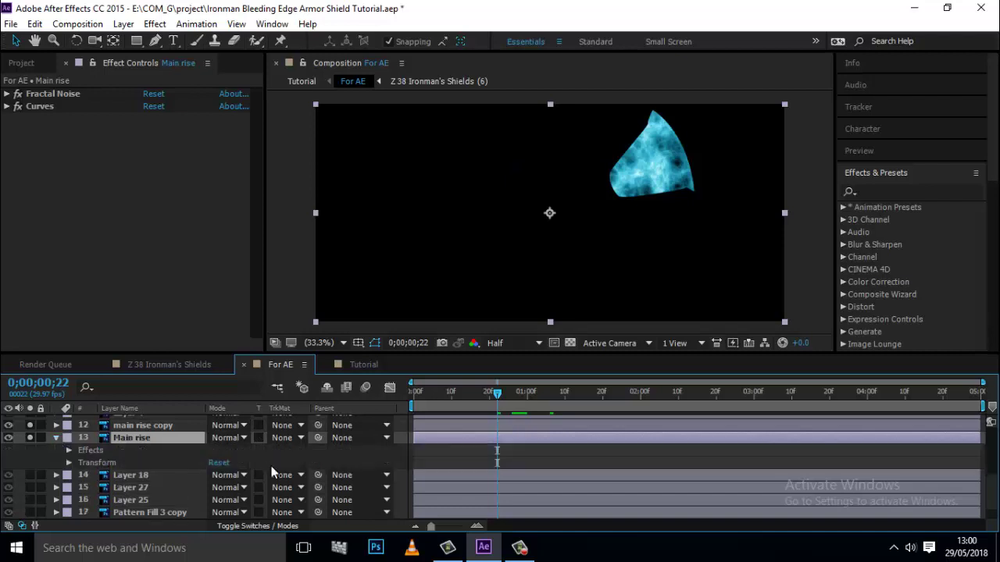
click(81, 462)
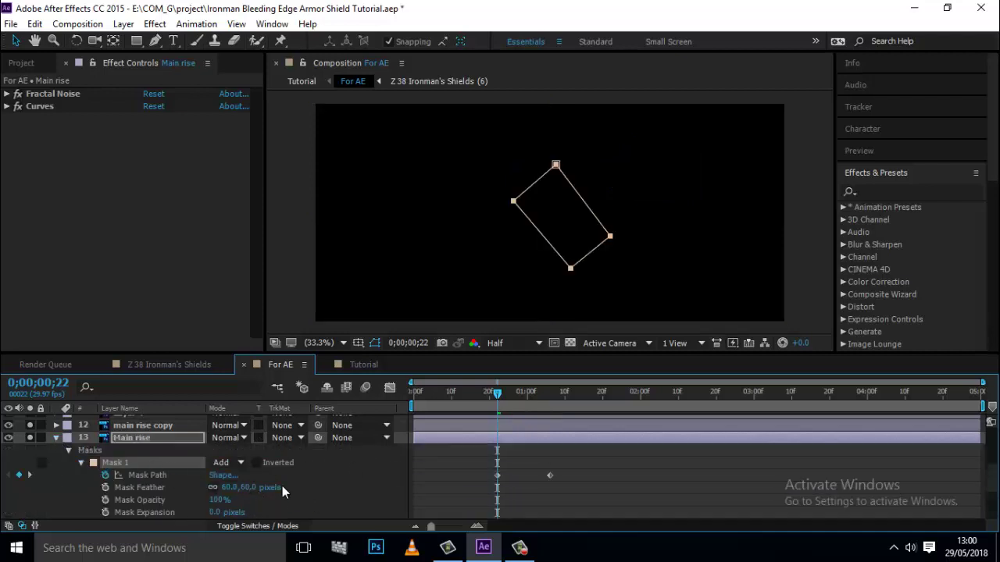
click(30, 438)
click(56, 438)
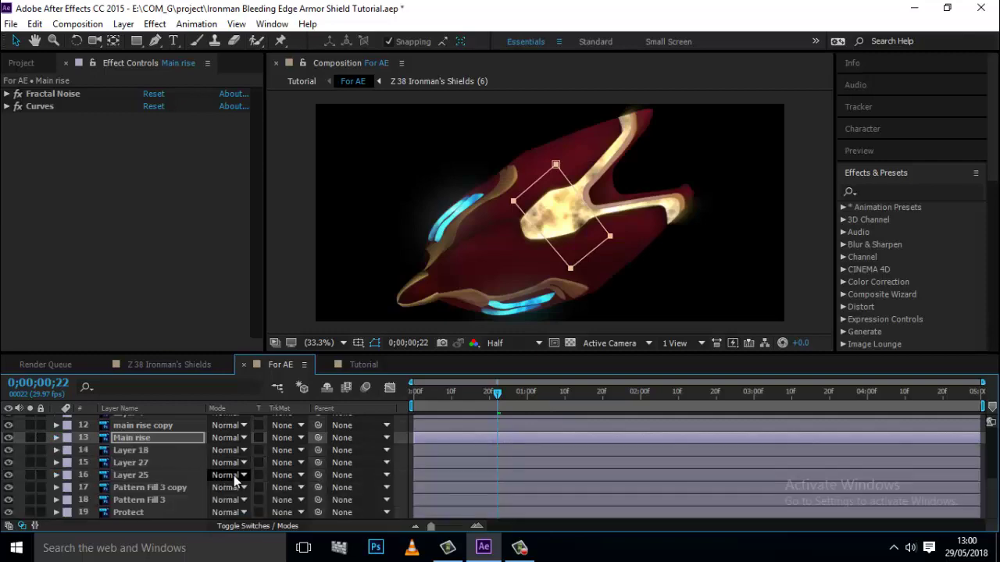
- Go to 0;00;01;08 and set the blending mode of main rise copy to Lighten
click(242, 419)
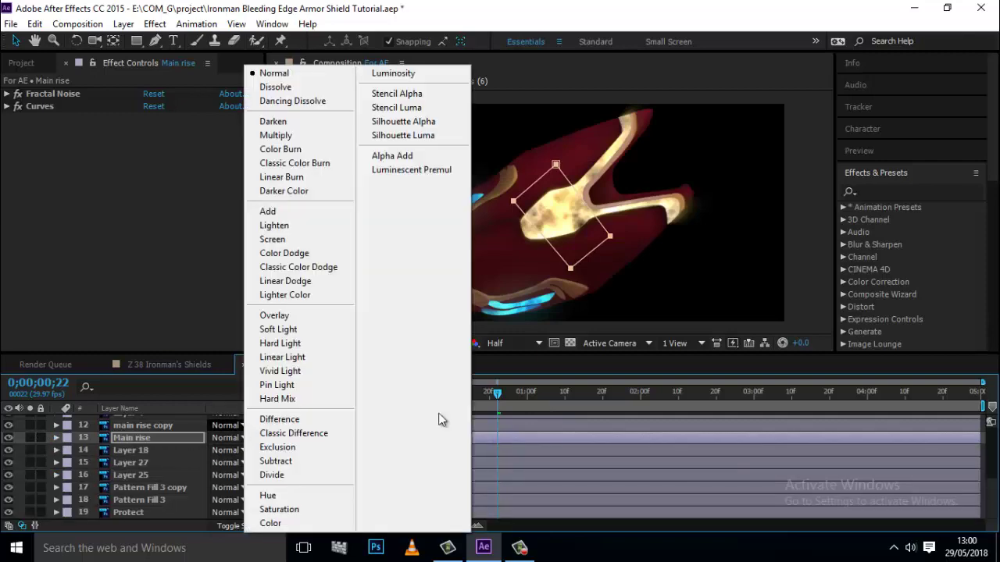
click(493, 399)
drag(495, 397, 557, 402)
click(175, 426)
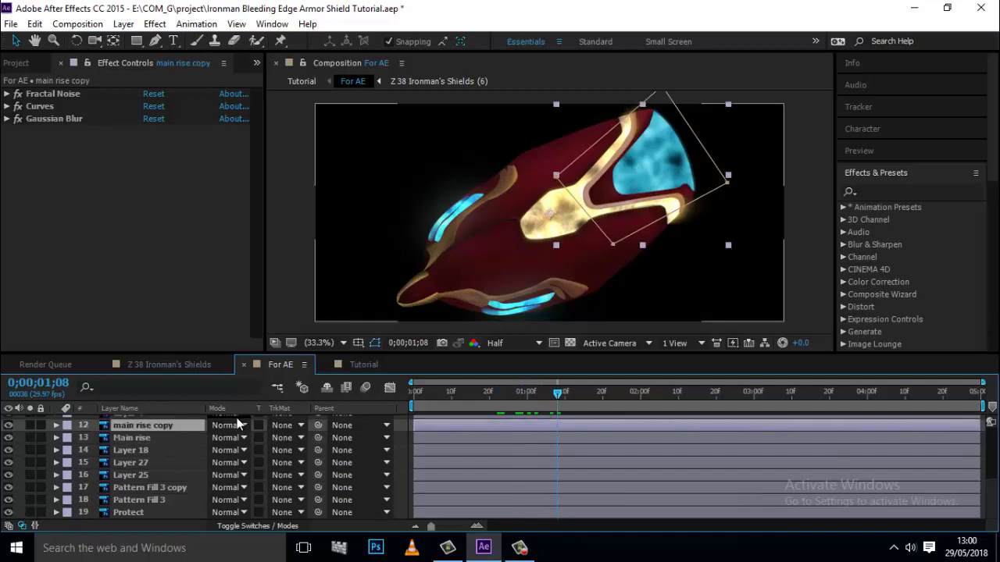
click(240, 425)
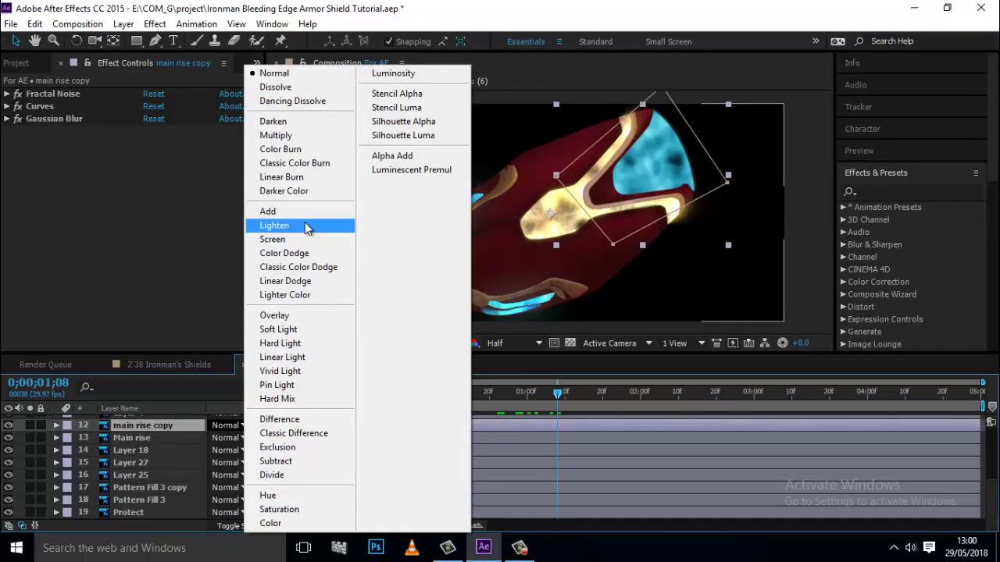
click(274, 224)
click(397, 451)
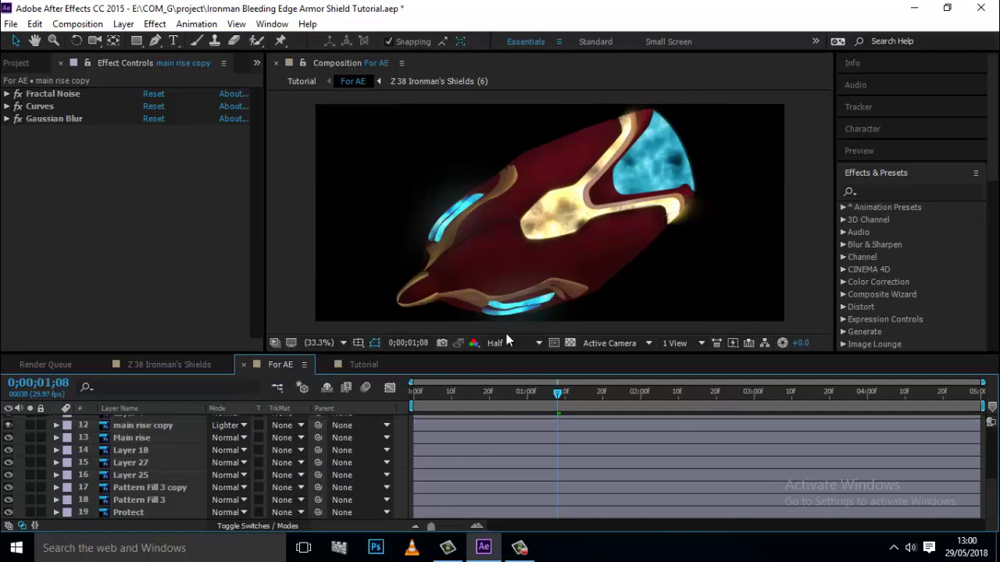
- In the Tutorial composition, set the Scale of the For AE layer to 32%
click(360, 365)
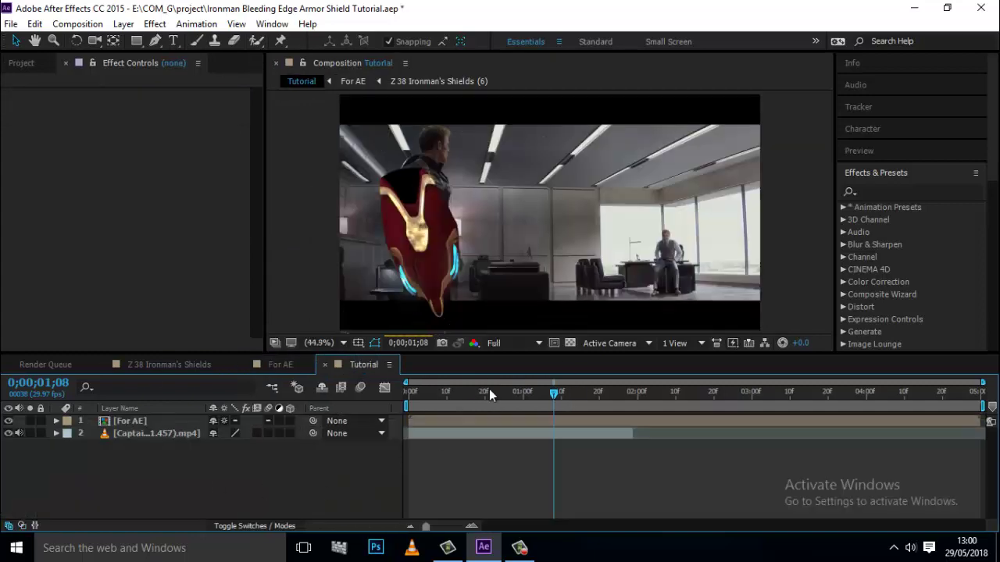
click(462, 391)
click(168, 422)
key(s)
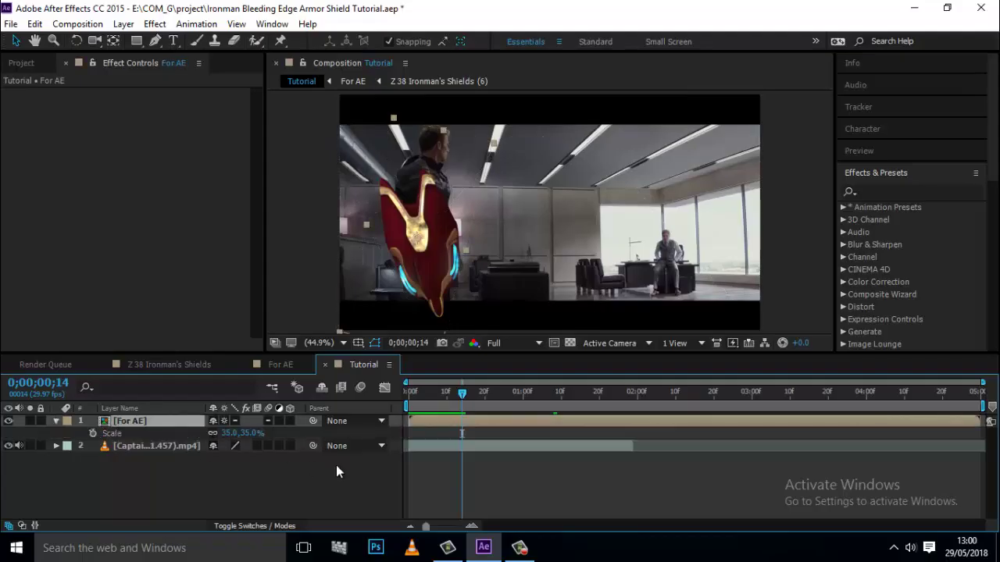
click(230, 433)
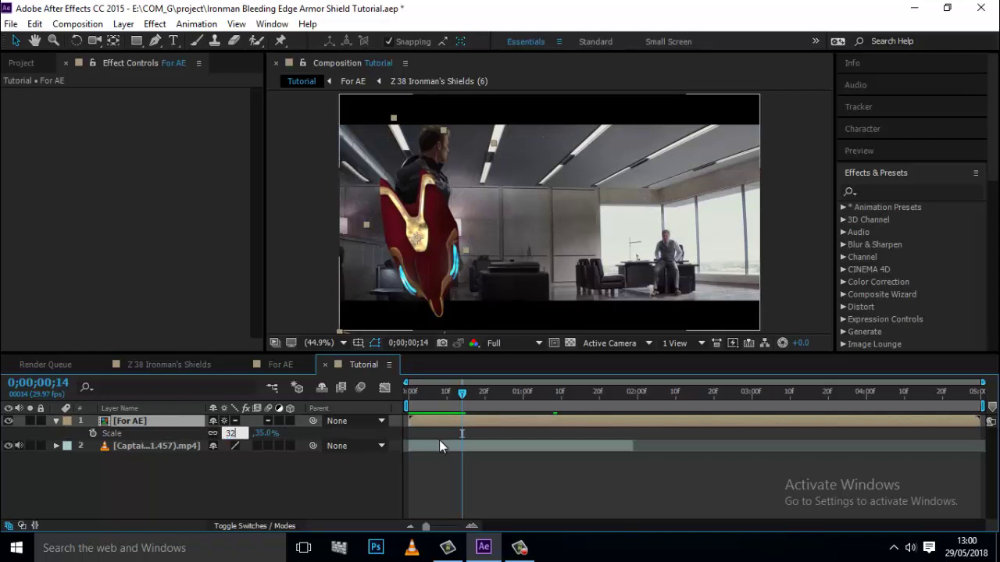
text(32)
key(Return)
- Play the Tutorial composition from its start with the preview resolution set to Half
key(Home)
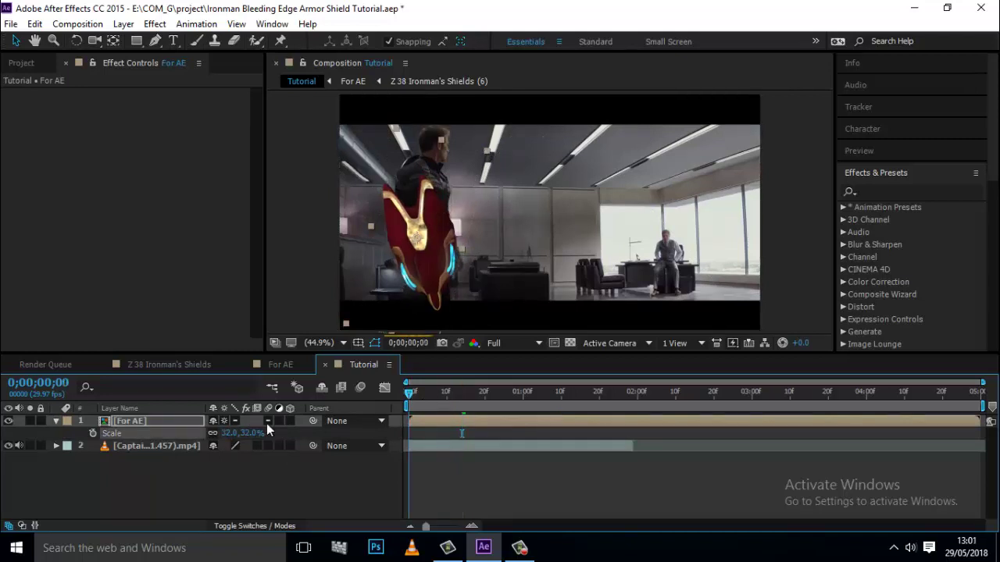
key(space)
click(538, 343)
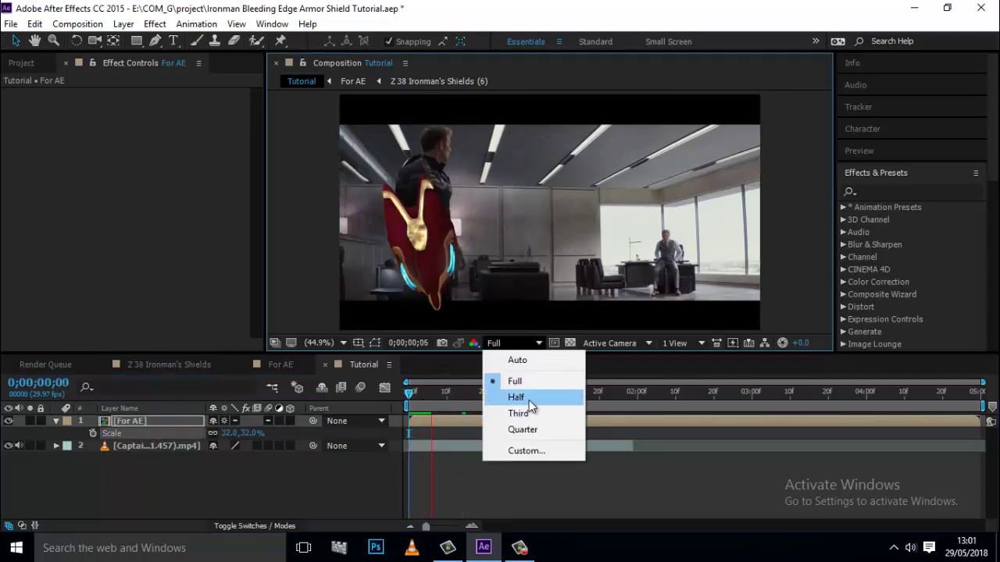
click(528, 398)
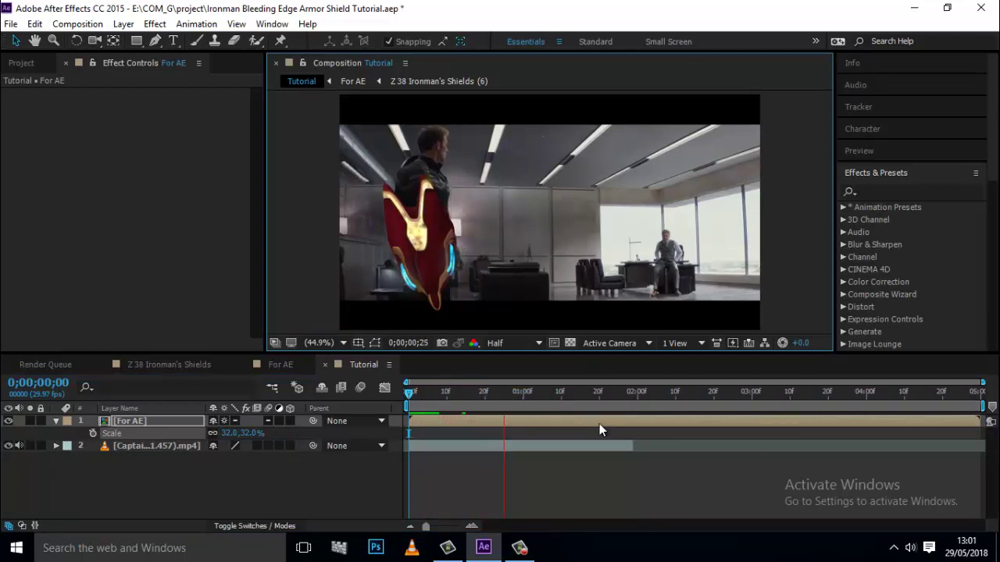
click(165, 489)
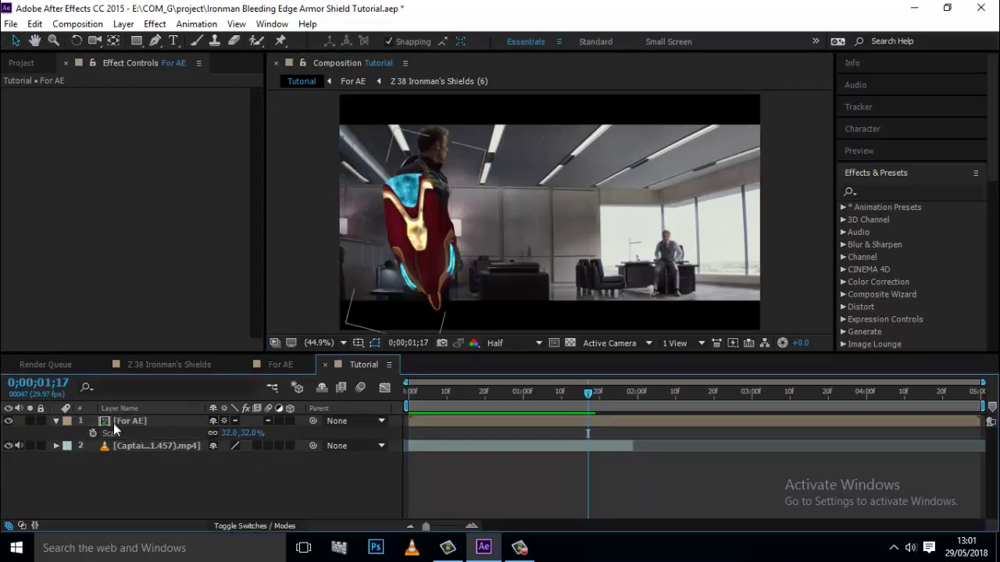
- Add an adjustment layer above For AE in the Tutorial composition, collapse For AE and hide the adjustment layer
click(113, 423)
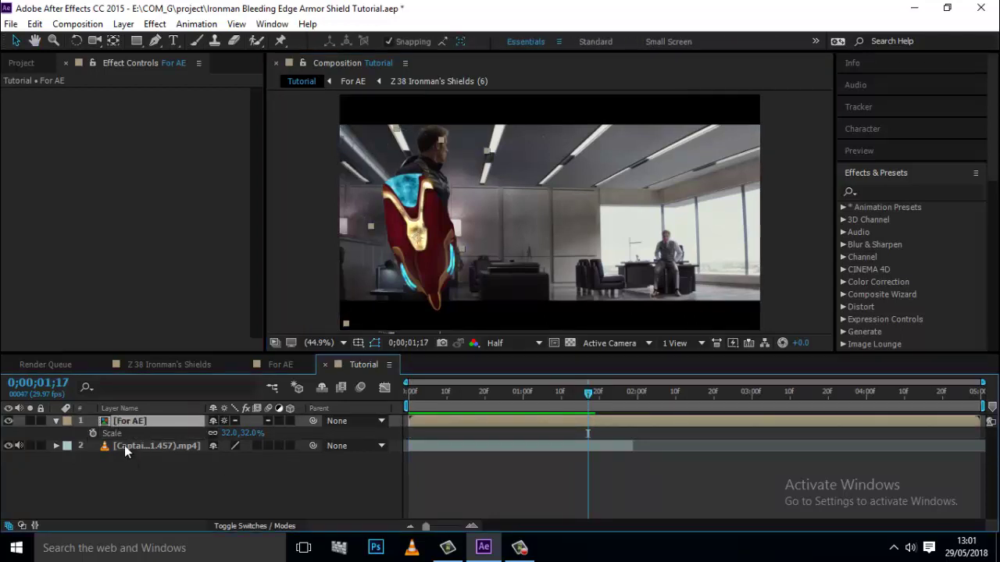
key(ctrl+alt+y)
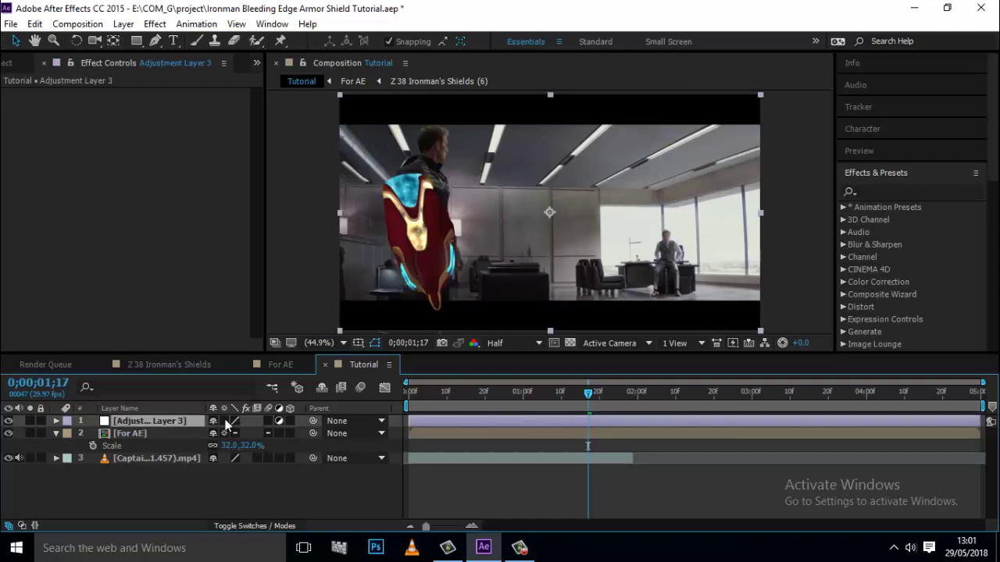
click(118, 474)
click(55, 433)
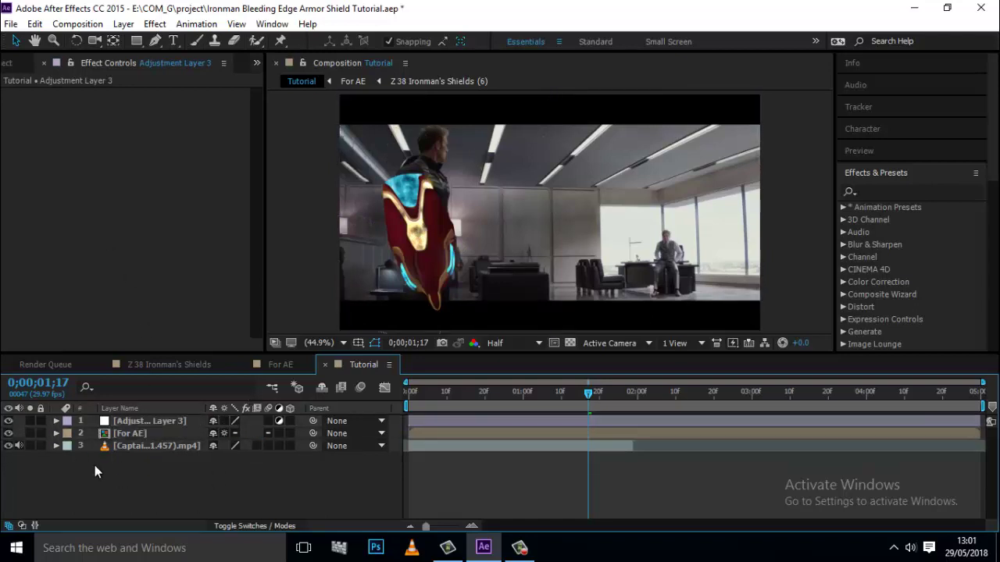
click(160, 421)
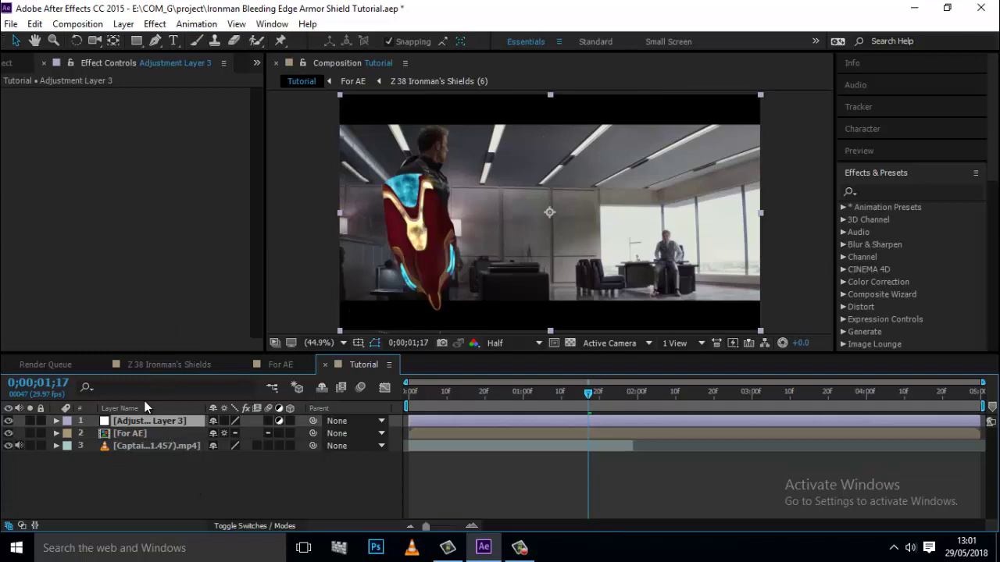
- Apply the CC Image Wipe transition effect to the For AE layer
click(149, 434)
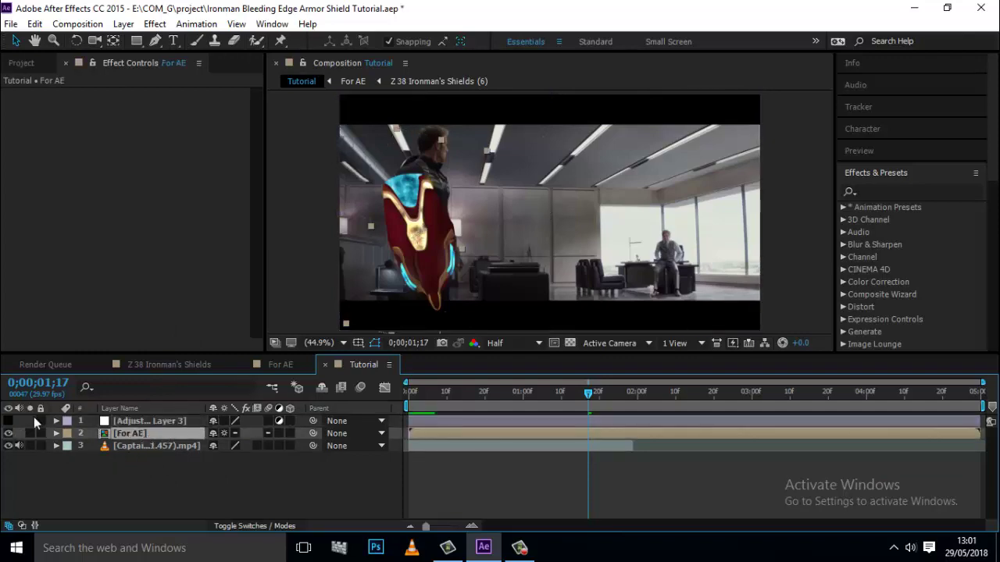
right_click(124, 320)
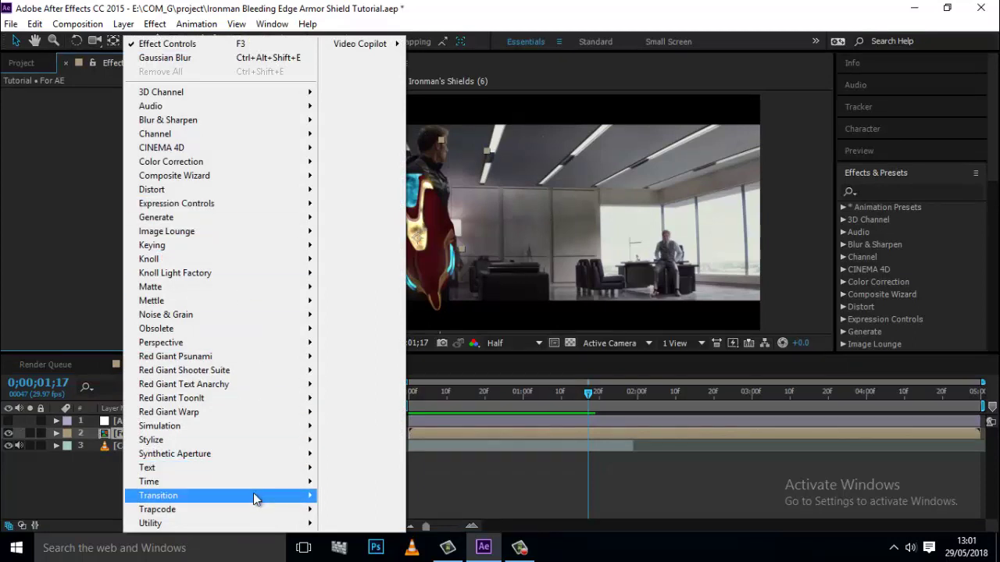
mouse_move(253, 493)
click(394, 301)
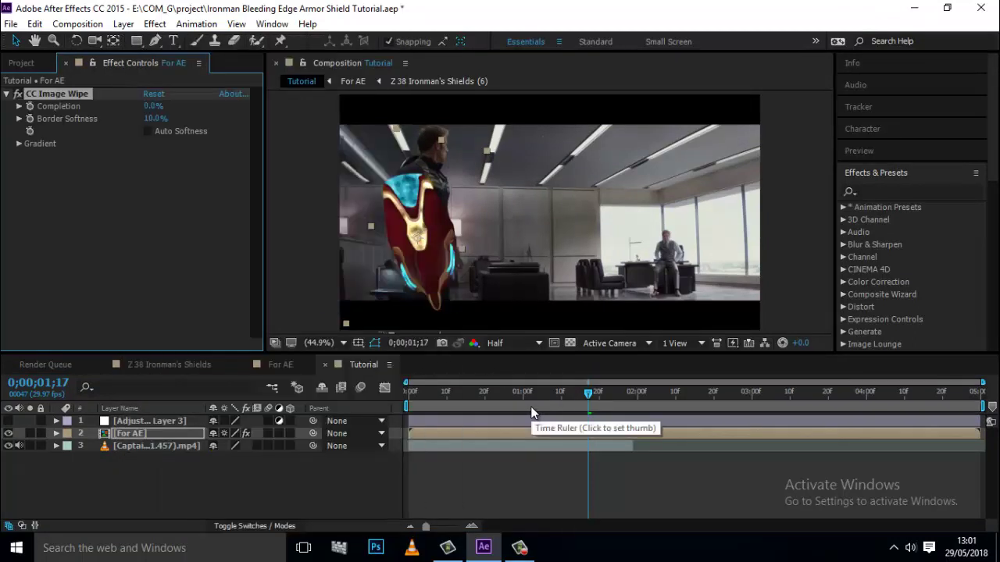
- Set a CC Image Wipe Completion keyframe of 100% on For AE at 0;00;00;00
drag(472, 394, 407, 391)
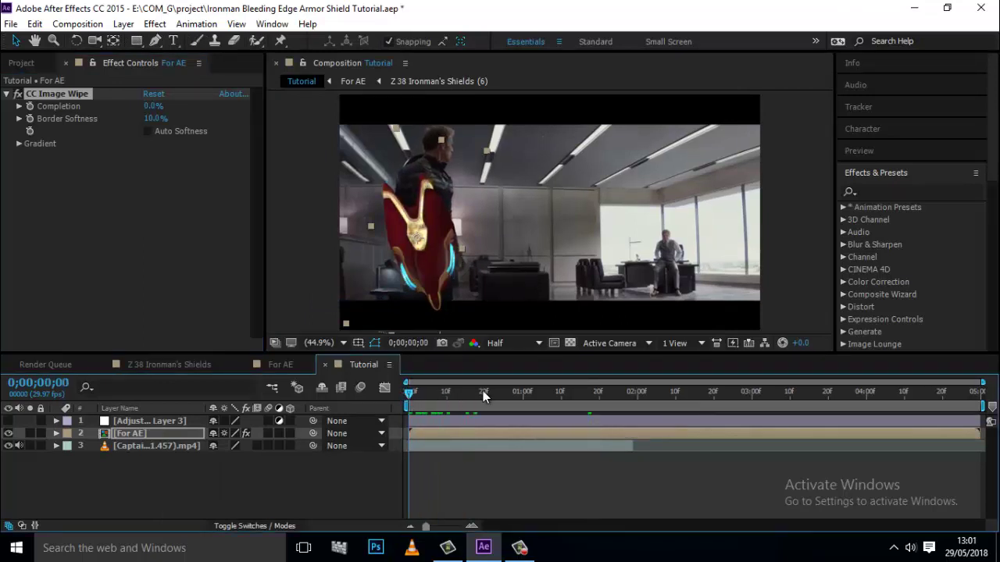
click(30, 106)
drag(154, 106, 475, 113)
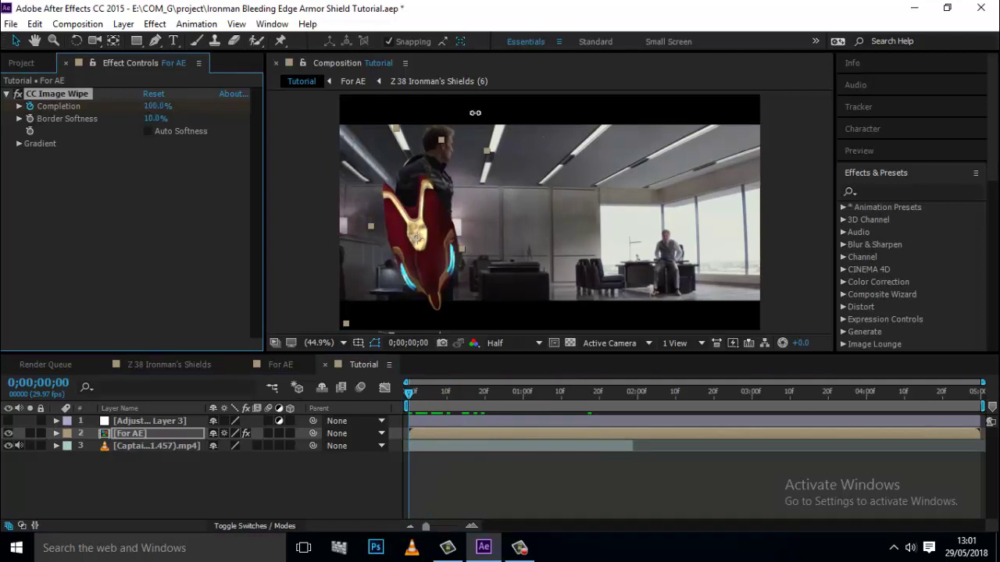
- Set a CC Image Wipe Completion keyframe of 1% on For AE at 0;00;00;12
drag(450, 390, 454, 395)
drag(156, 106, 1, 171)
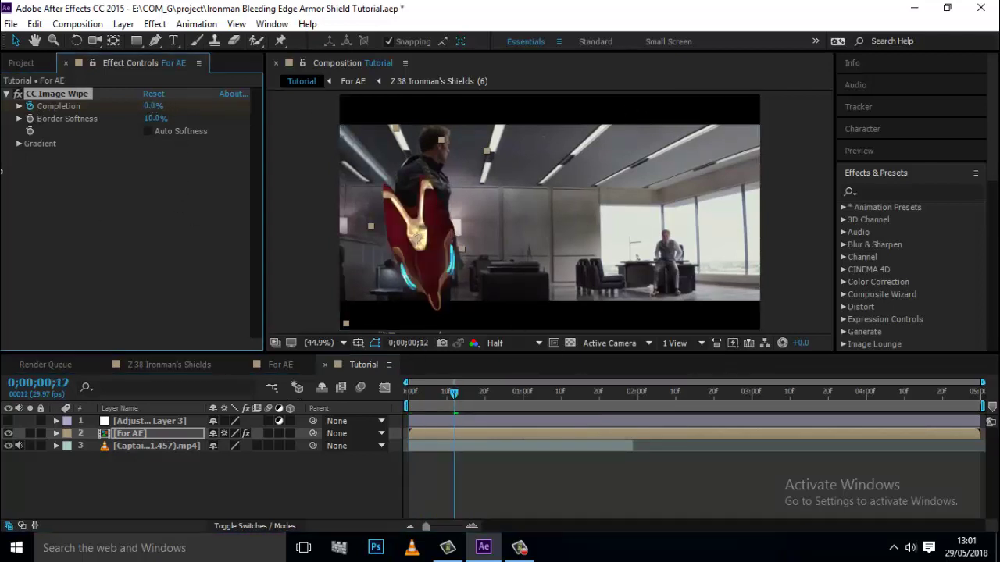
- Play the Tutorial composition from its start to preview the shield's image wipe
drag(450, 394, 384, 395)
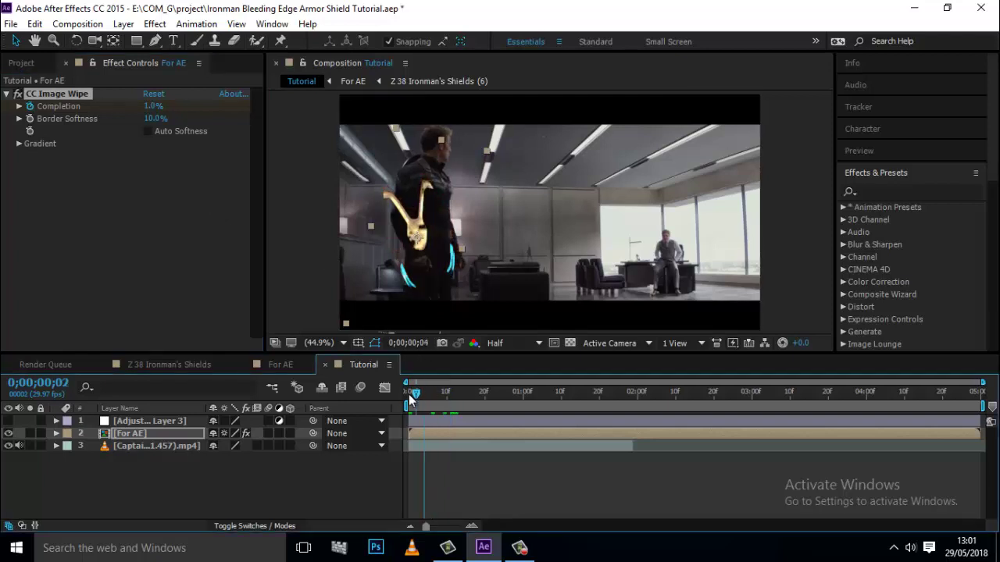
key(space)
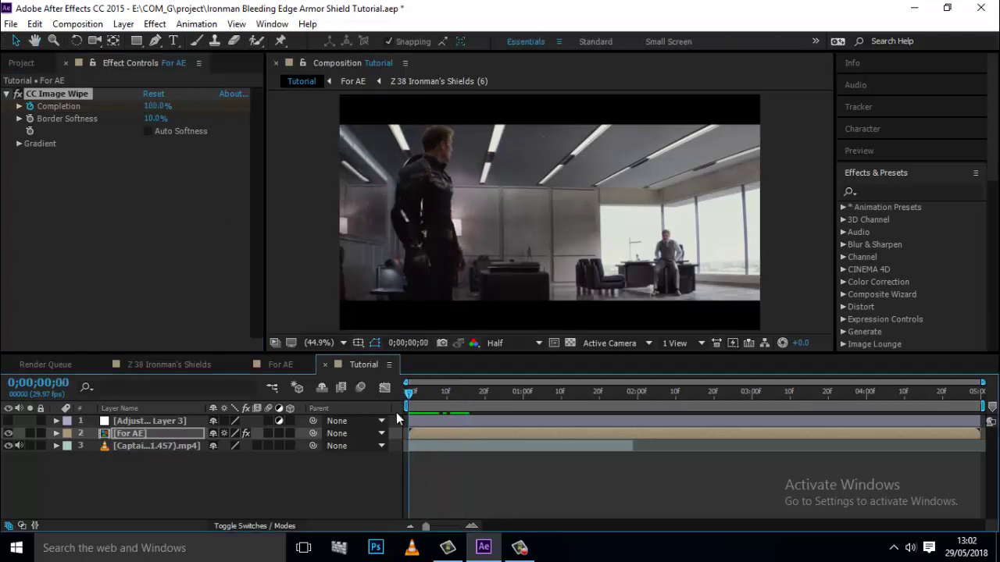
key(space)
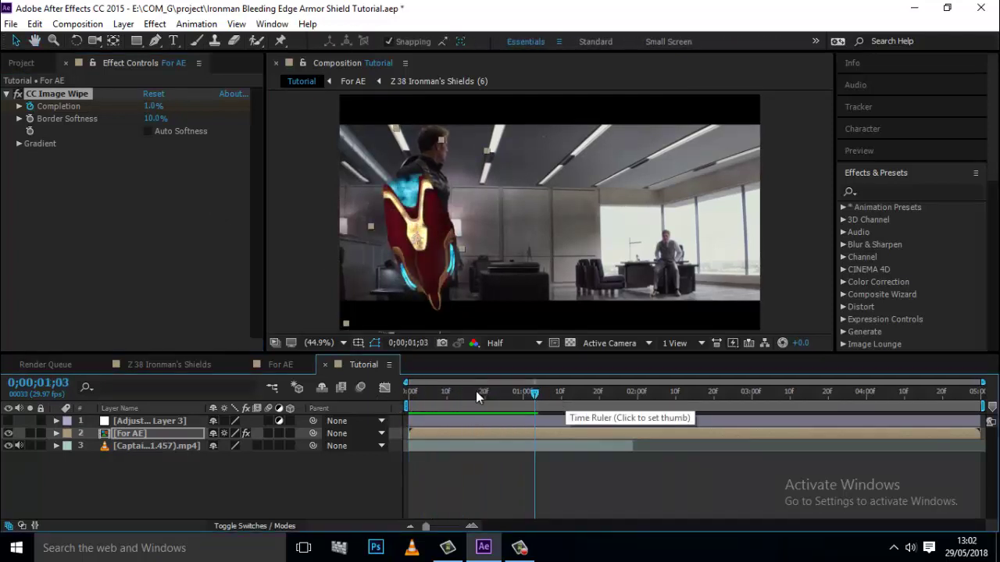
key(space)
key(space)
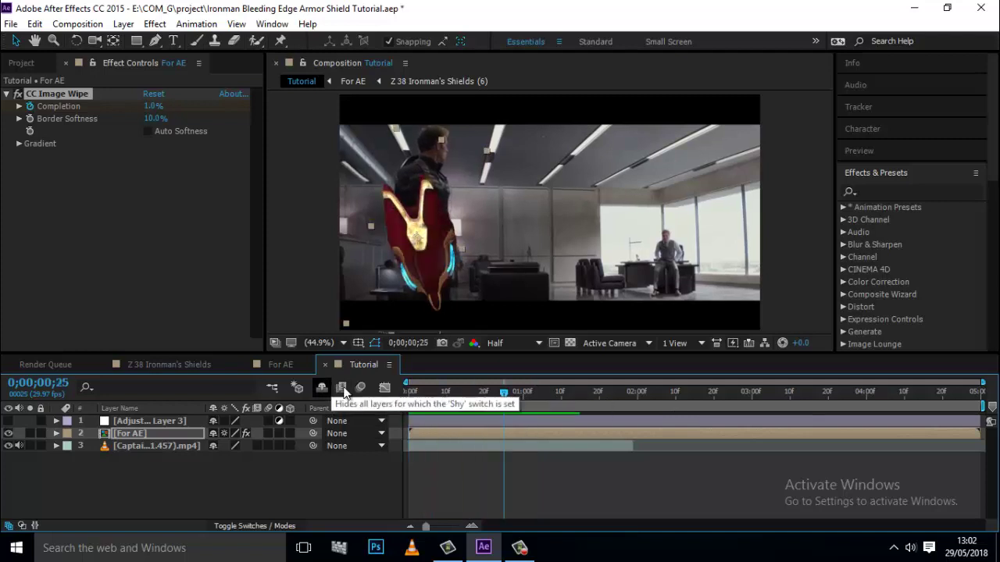
- Make Adjustment Layer 3 visible and apply the Displacement Map distort effect to it
click(146, 131)
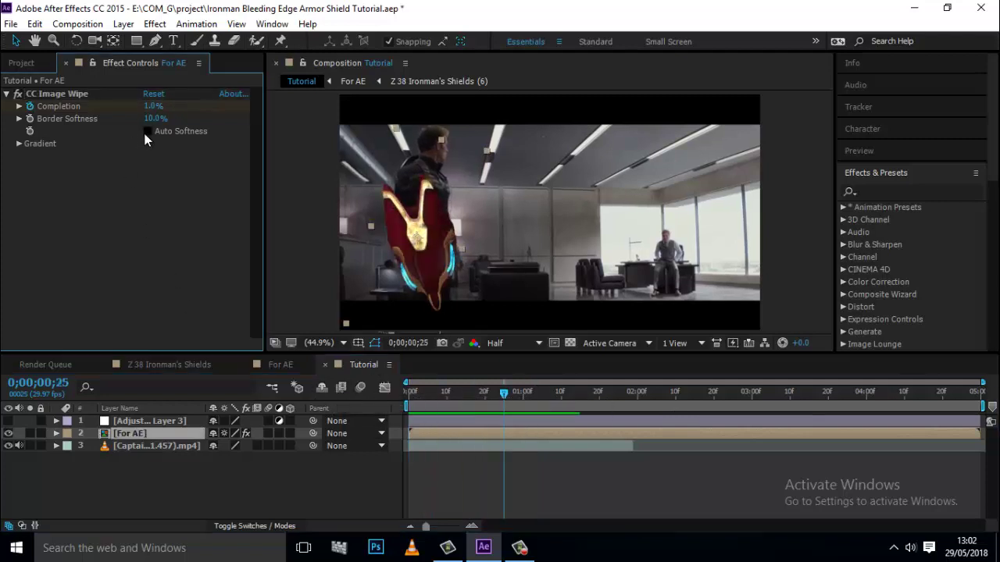
click(6, 94)
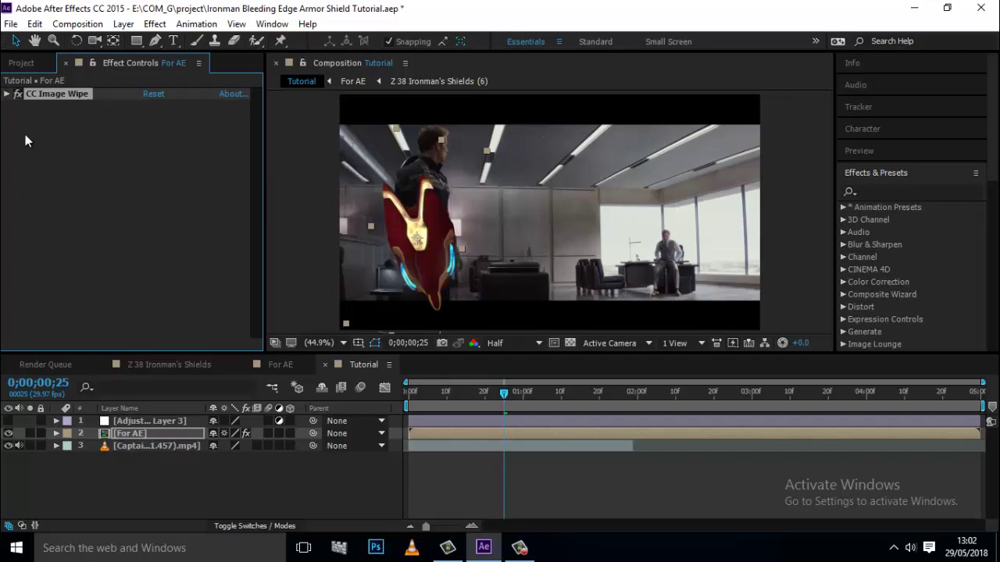
click(140, 421)
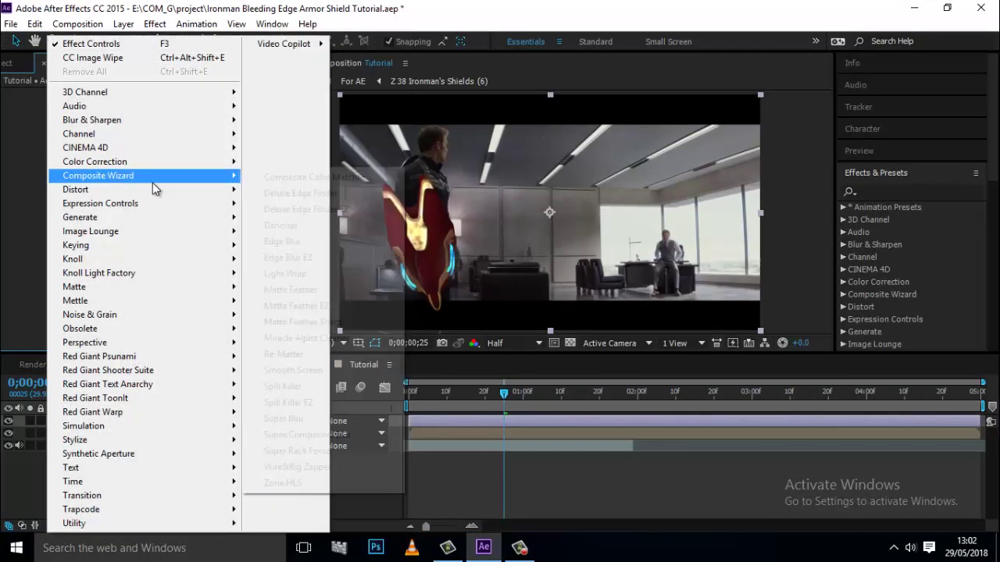
mouse_move(140, 189)
click(300, 314)
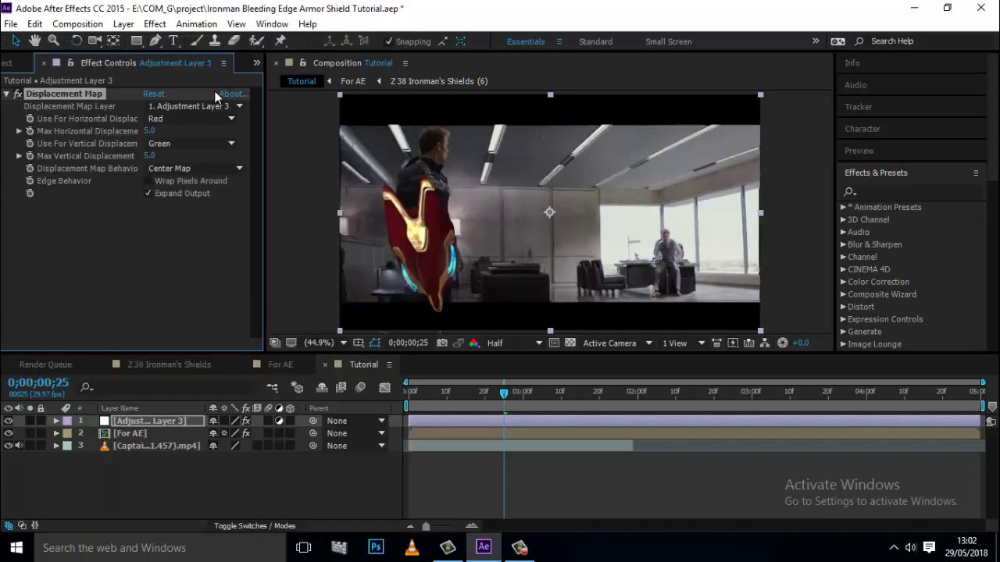
- Use For AE as the displacement map layer, with Luminance for horizontal displacement and a maximum horizontal displacement of 16
click(221, 106)
click(226, 160)
click(193, 117)
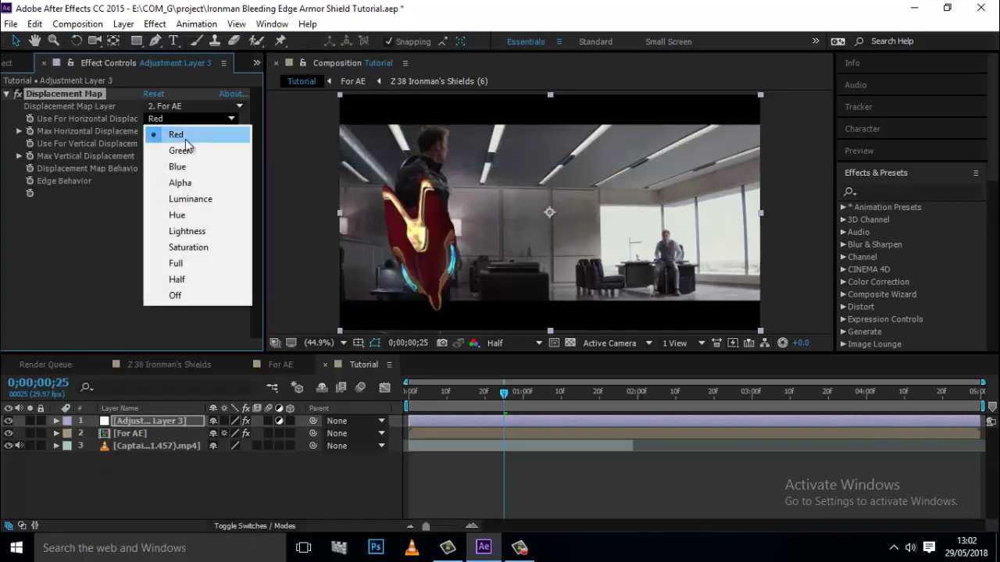
click(190, 199)
click(150, 131)
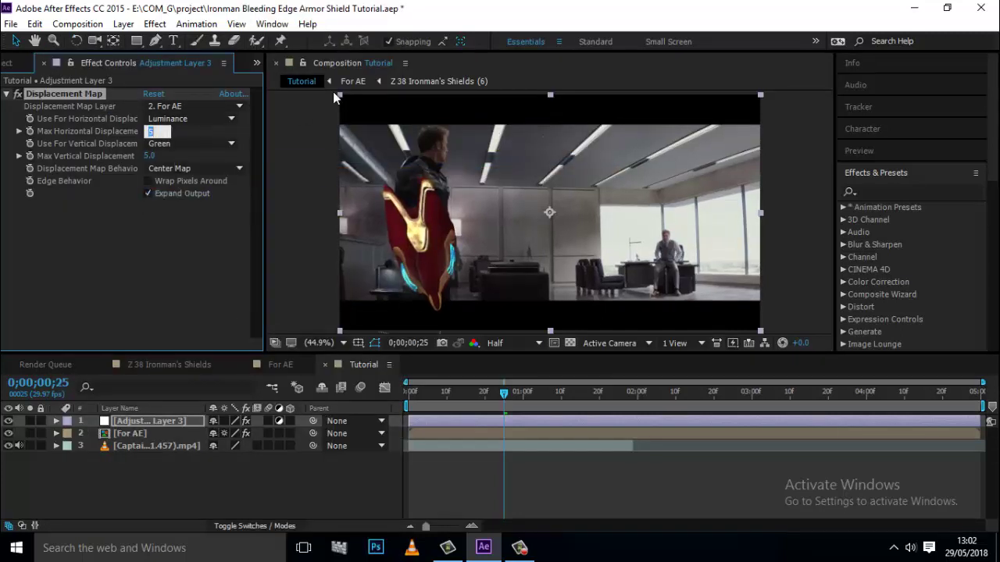
text(16)
key(Return)
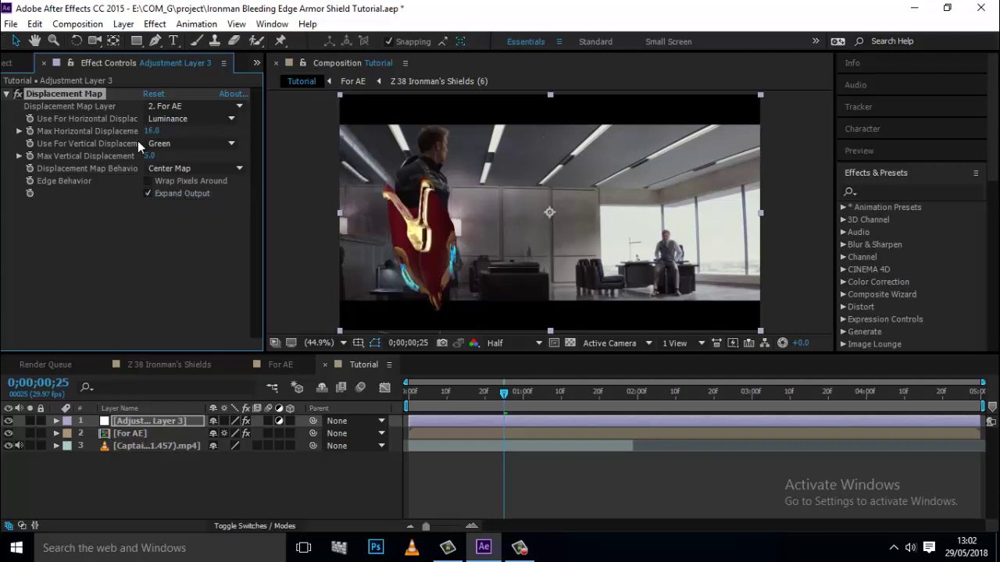
- Use Luminance for the Displacement Map's vertical displacement and set the maximum vertical displacement to 72
click(145, 145)
click(189, 224)
click(151, 156)
text(72)
key(Return)
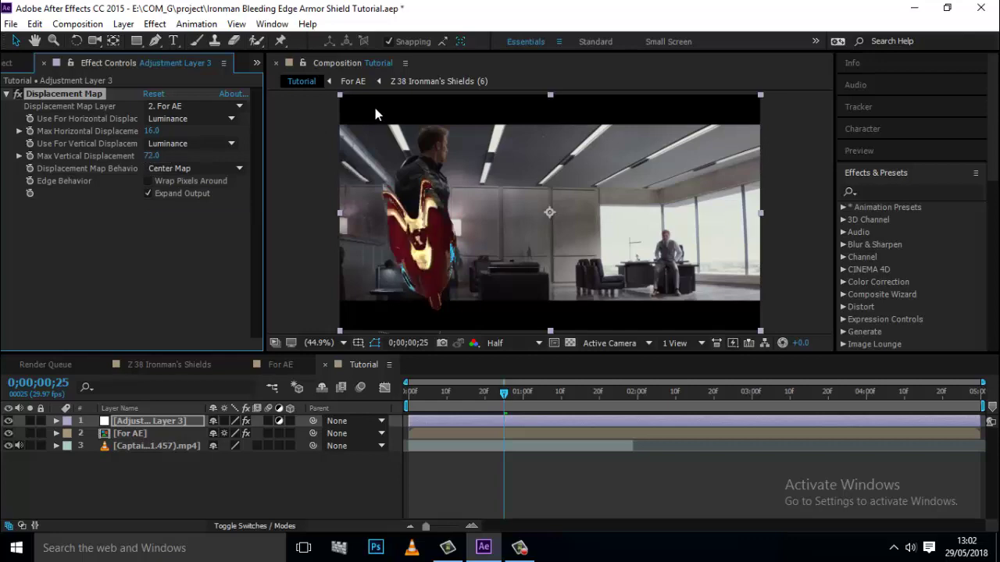
- Collapse Displacement Map and apply the Fractal Noise effect to Adjustment Layer 3
click(6, 93)
right_click(76, 163)
mouse_move(78, 203)
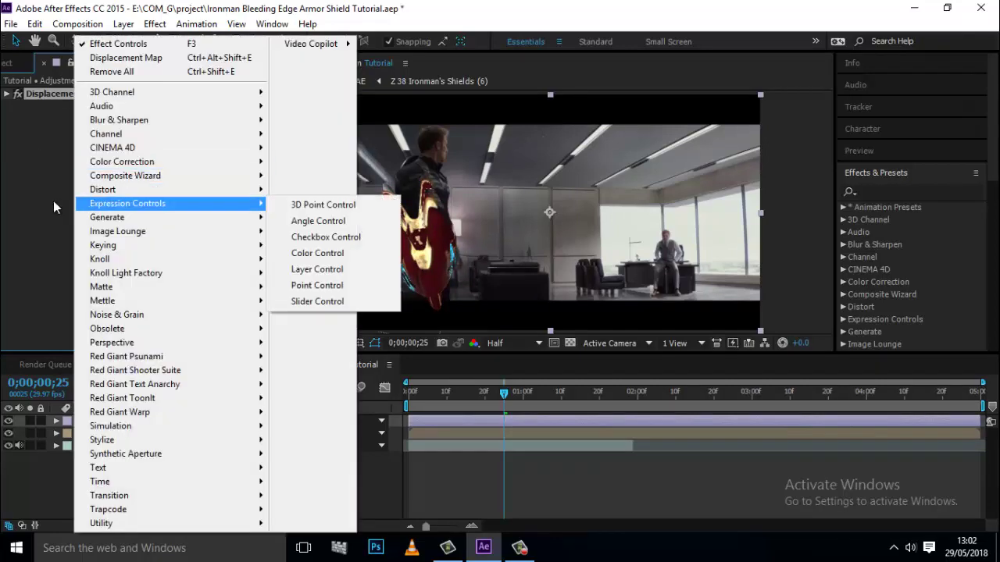
mouse_move(201, 321)
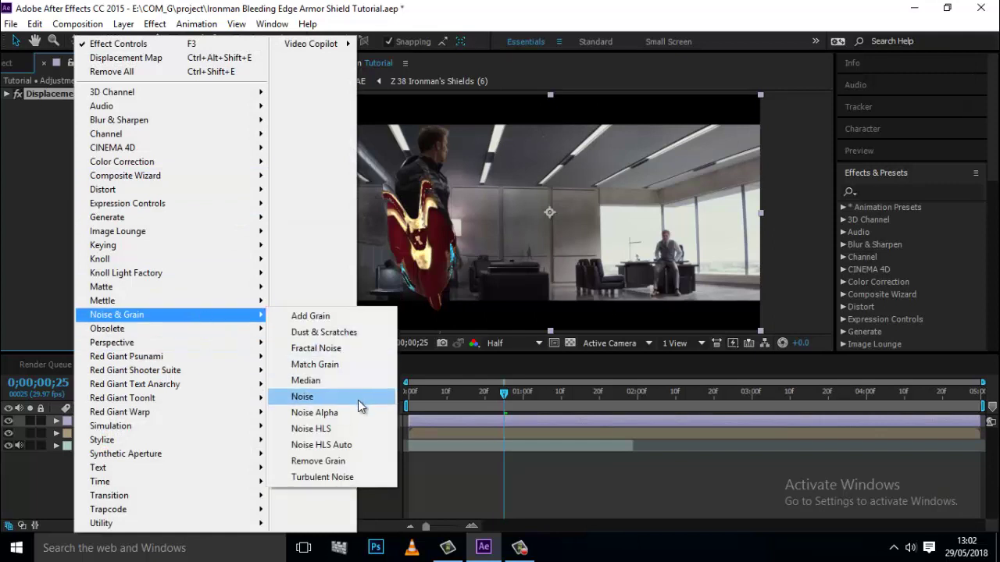
click(315, 349)
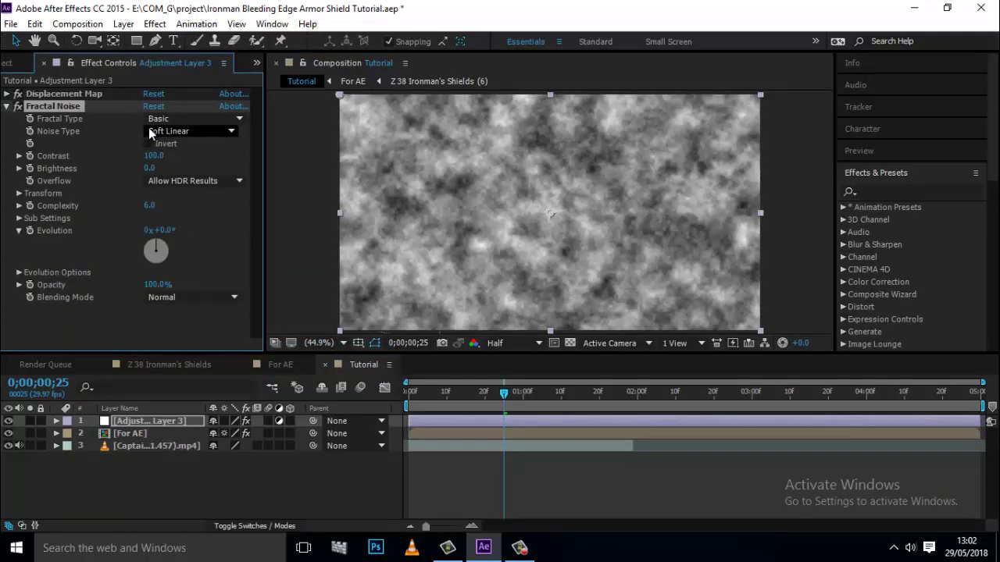
- Set the Fractal Noise fractal type to Dynamic Progressive and invert the noise
click(172, 119)
click(205, 226)
click(196, 132)
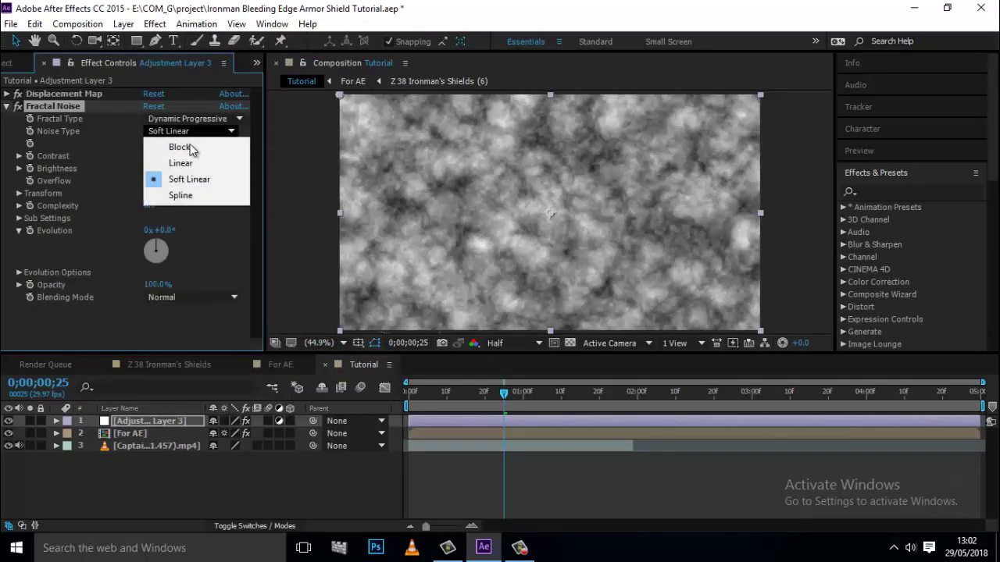
click(144, 139)
click(149, 144)
- Set the Fractal Noise contrast to 138 and its brightness to 6
click(155, 156)
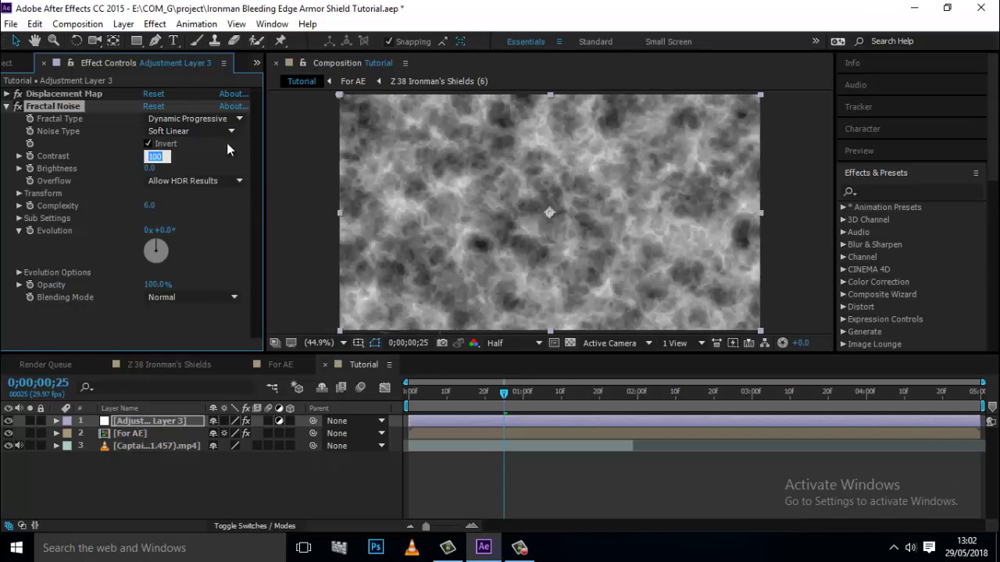
text(138)
key(Return)
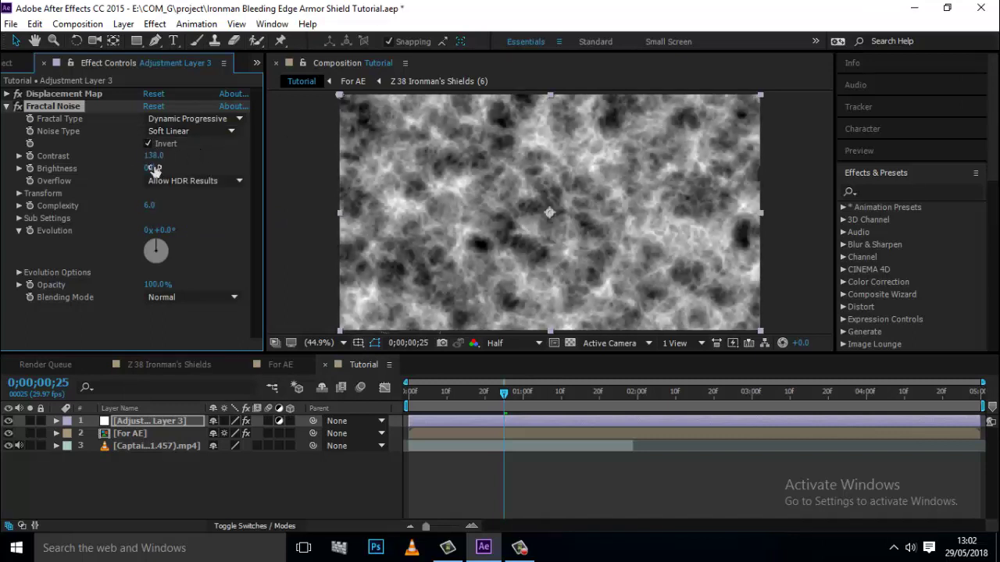
click(154, 169)
text(6)
key(Return)
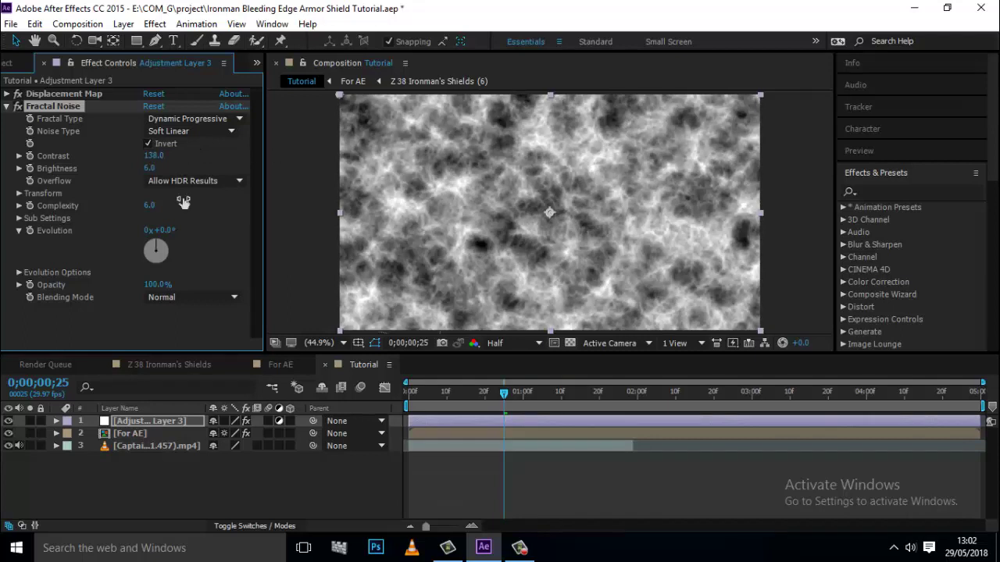
- Set the Fractal Noise opacity to 64% and its blending mode to Soft Light
click(164, 297)
click(156, 284)
click(156, 284)
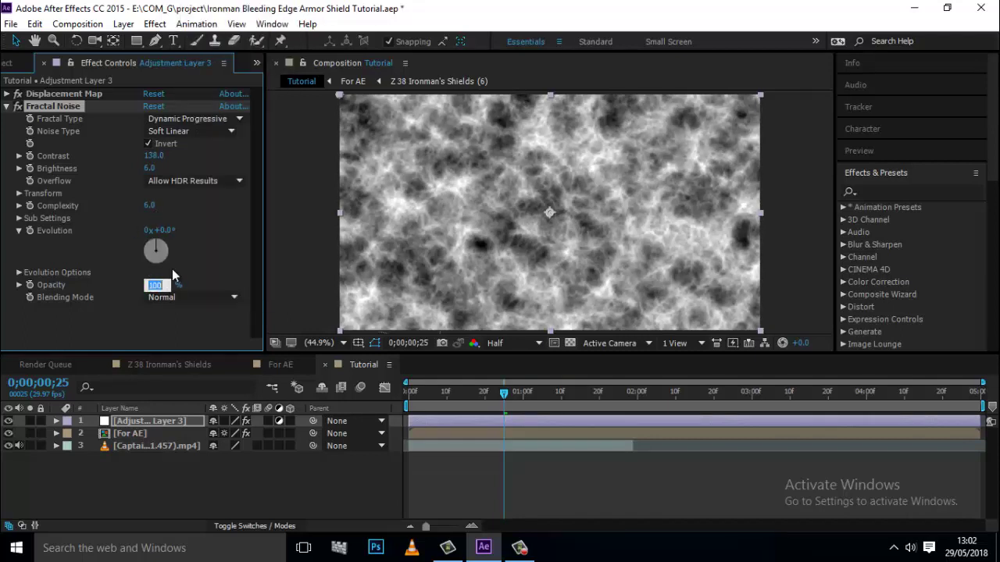
text(64)
key(Return)
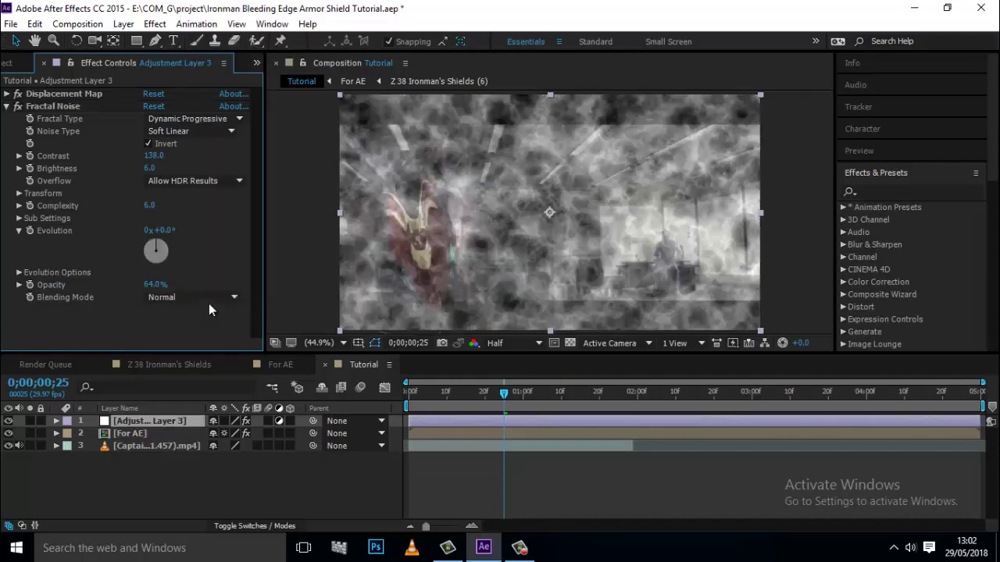
click(209, 301)
click(194, 211)
click(192, 299)
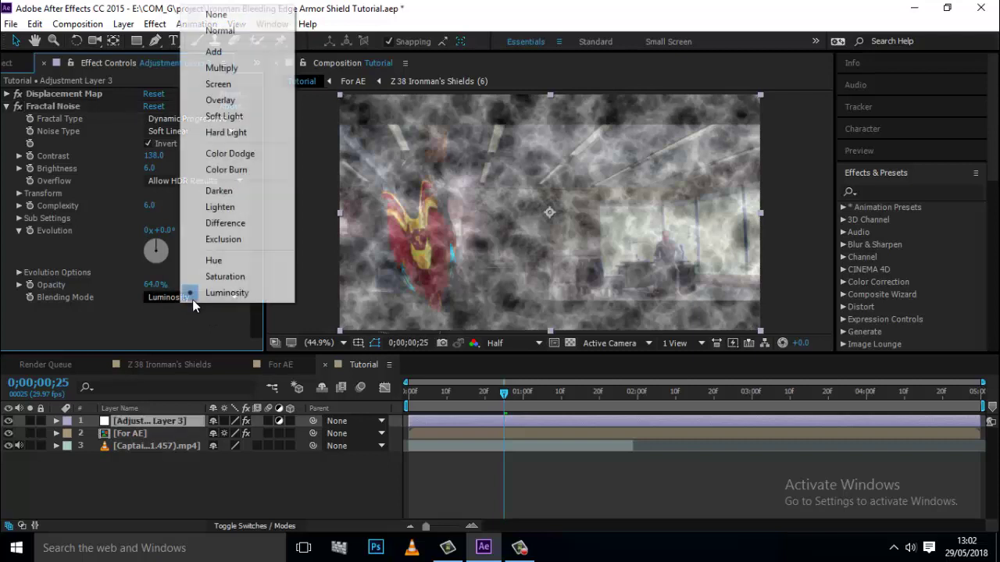
click(228, 115)
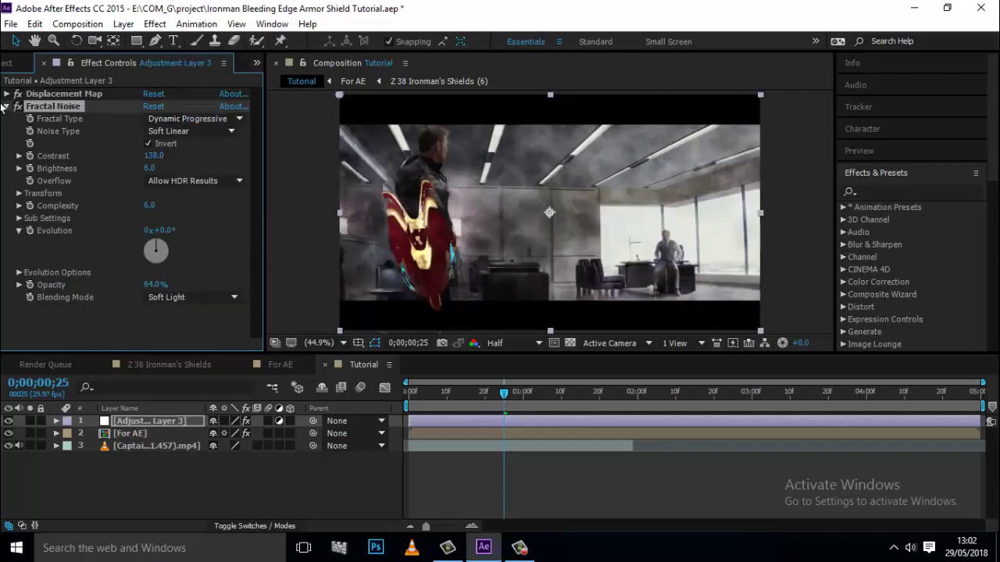
- Collapse Fractal Noise and apply the Trapcode Shine effect to Adjustment Layer 3
click(6, 107)
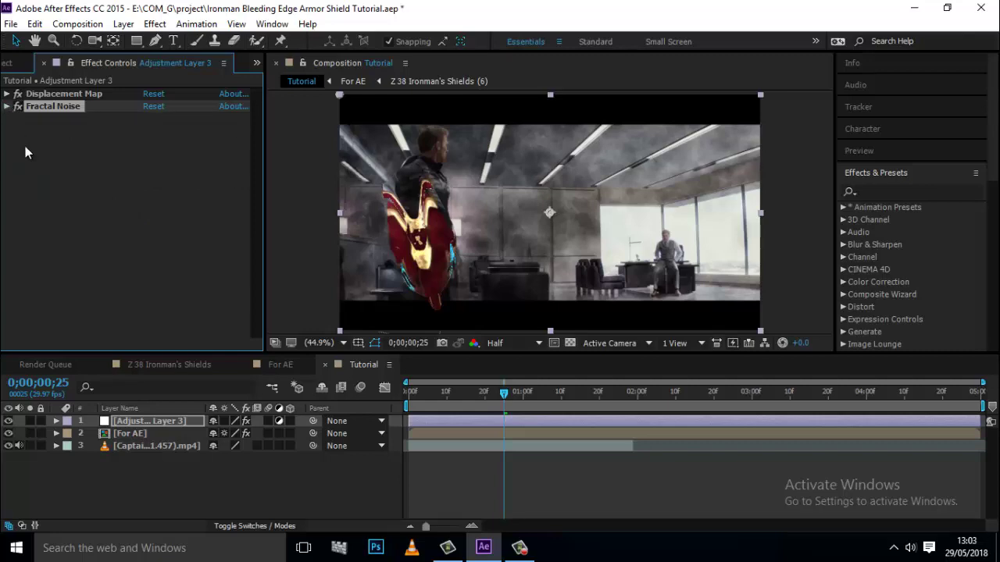
right_click(45, 179)
mouse_move(145, 500)
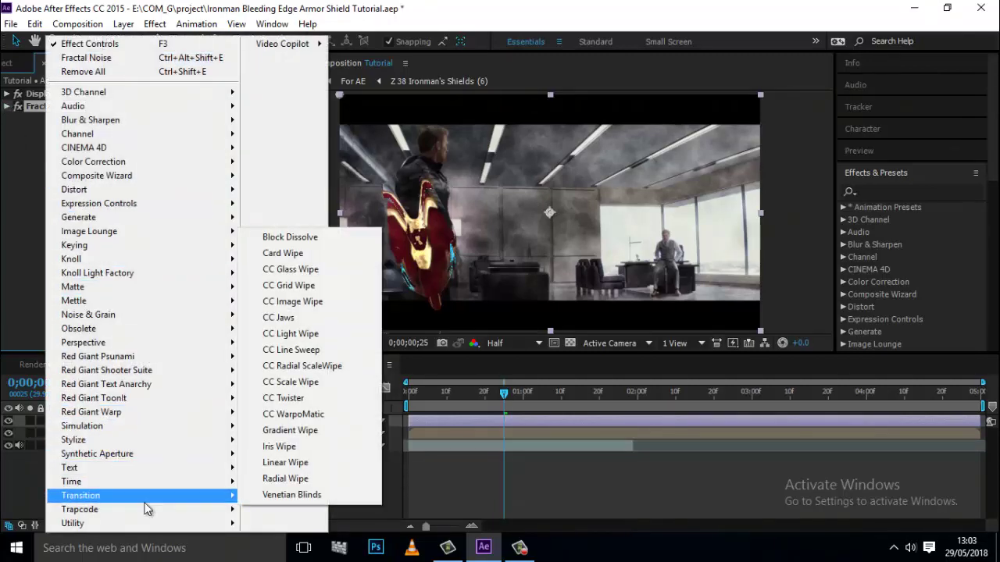
click(279, 478)
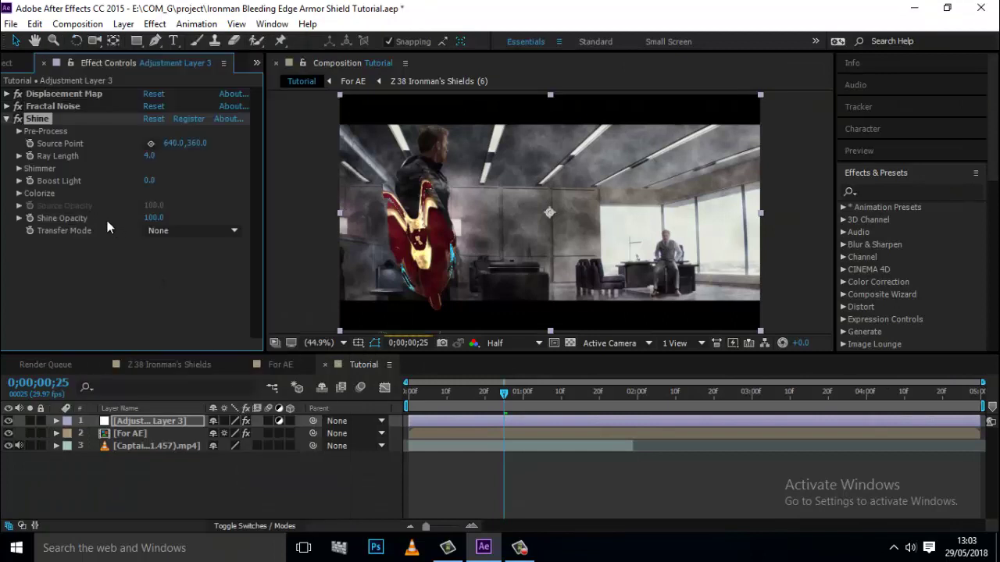
- Set the Shine ray length to 0.2 and its boost light to 3
click(148, 155)
text(0.2)
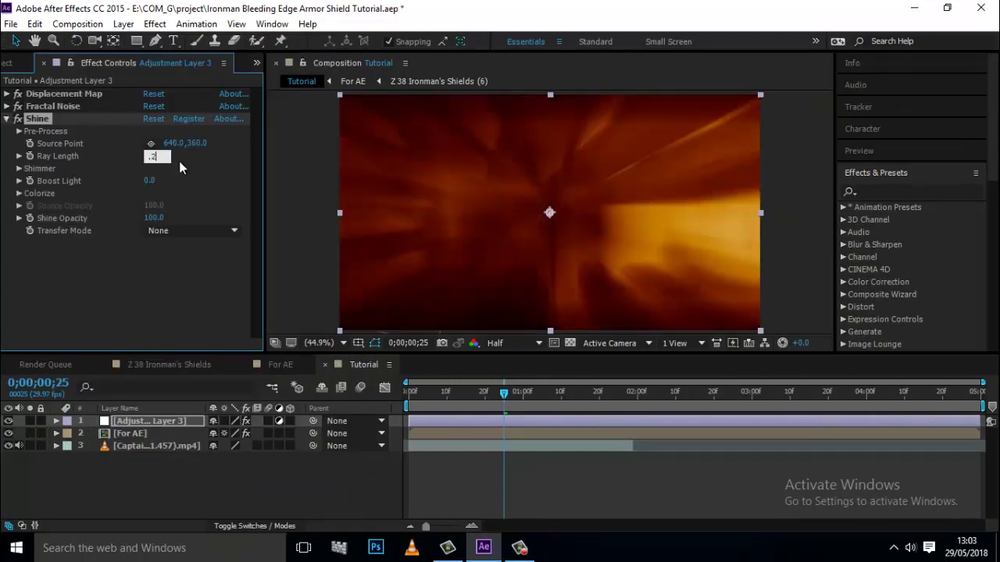
key(Return)
click(149, 180)
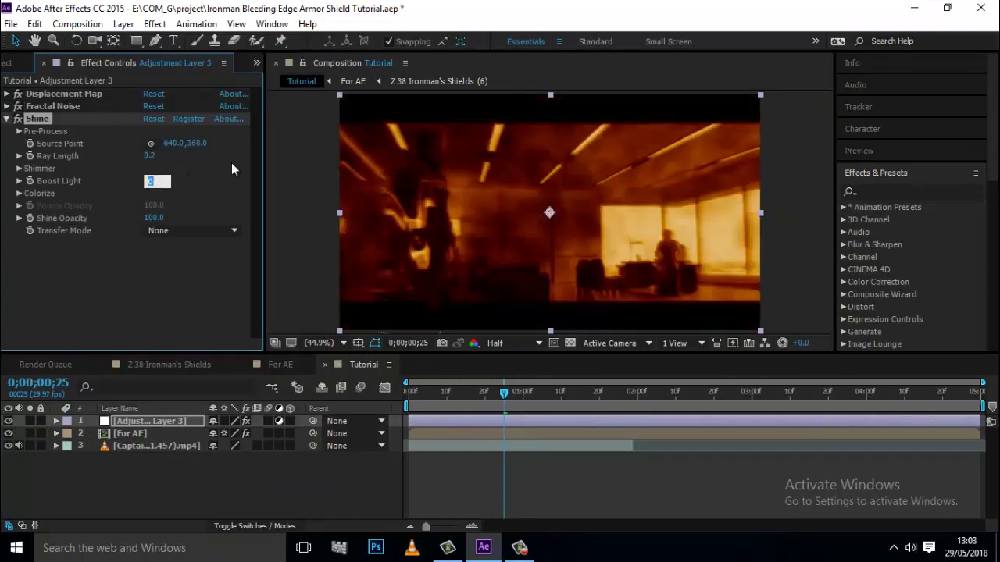
text(3)
key(Return)
- Expand Shine's Colorize settings and change the midtones color to white
click(33, 204)
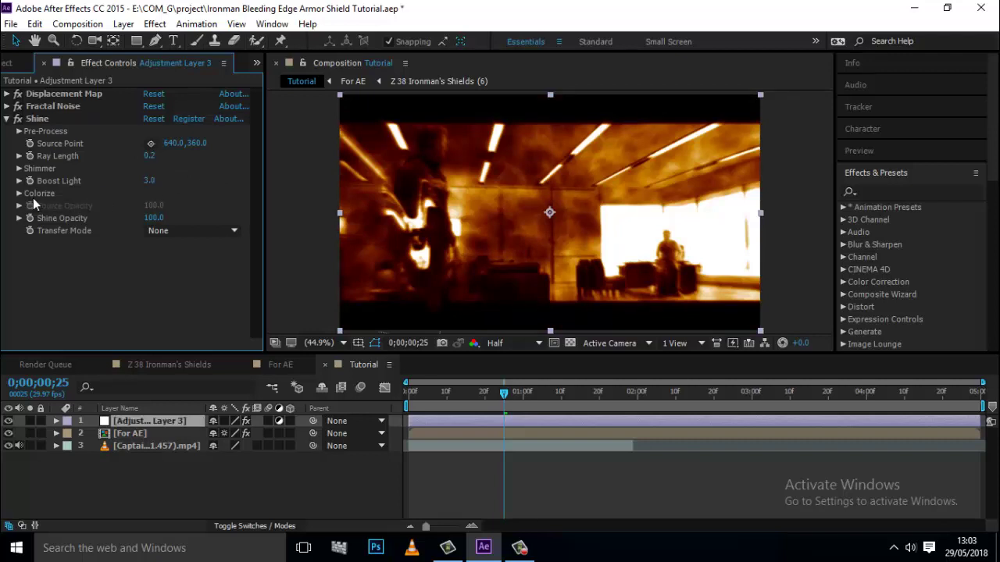
click(18, 194)
click(151, 256)
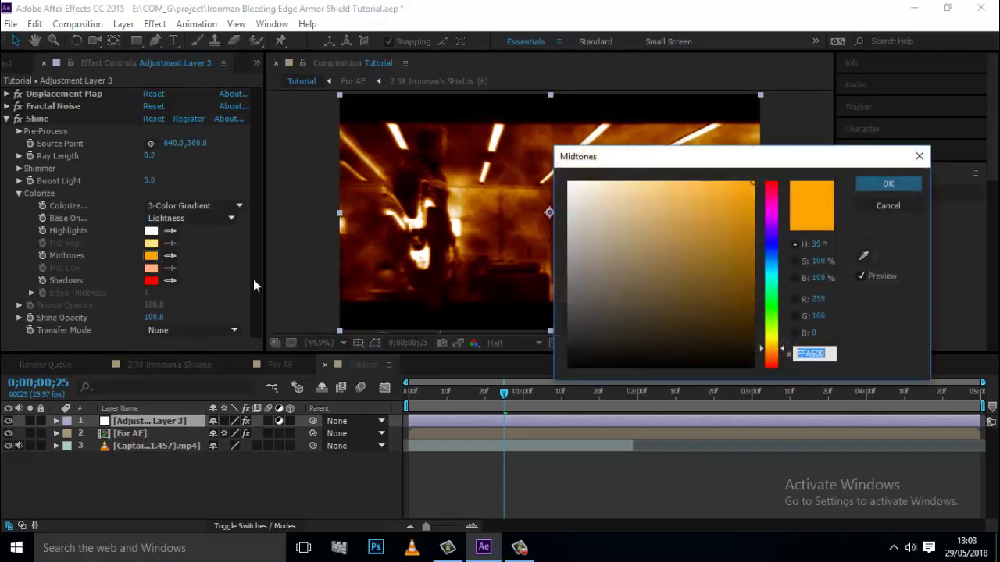
drag(584, 243, 411, 90)
key(Return)
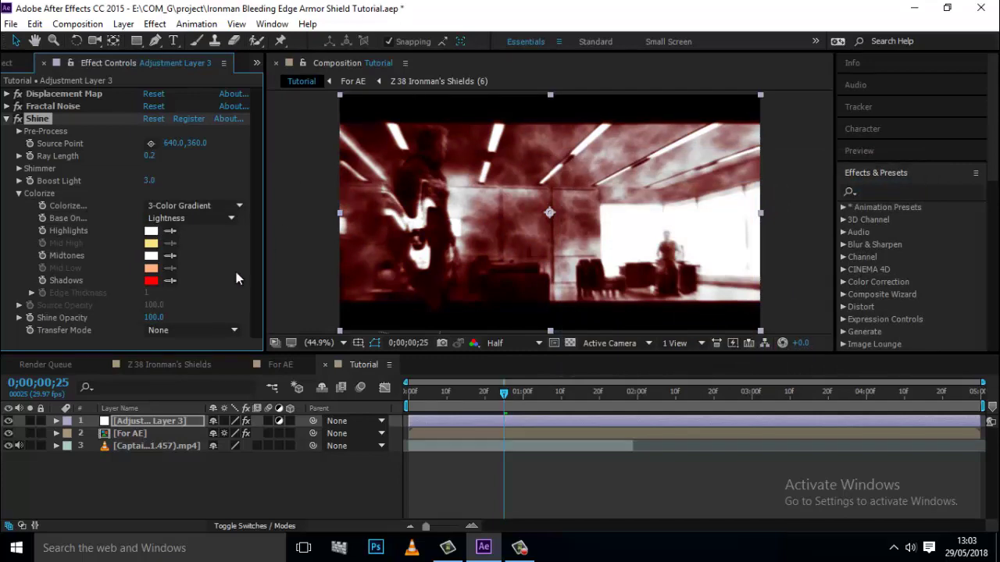
- Change the shadows color in Shine's Colorize settings to light blue
click(152, 281)
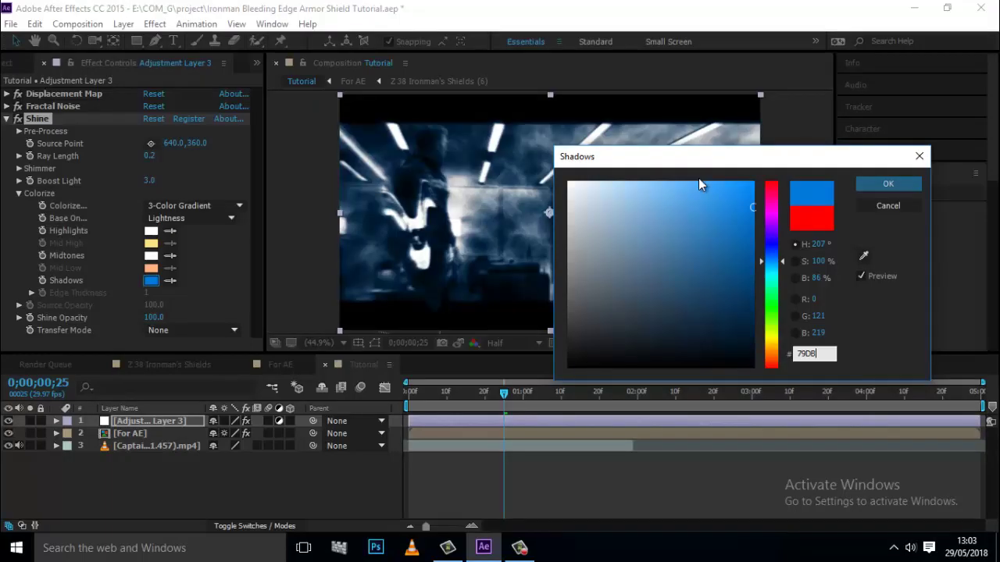
click(698, 178)
key(Return)
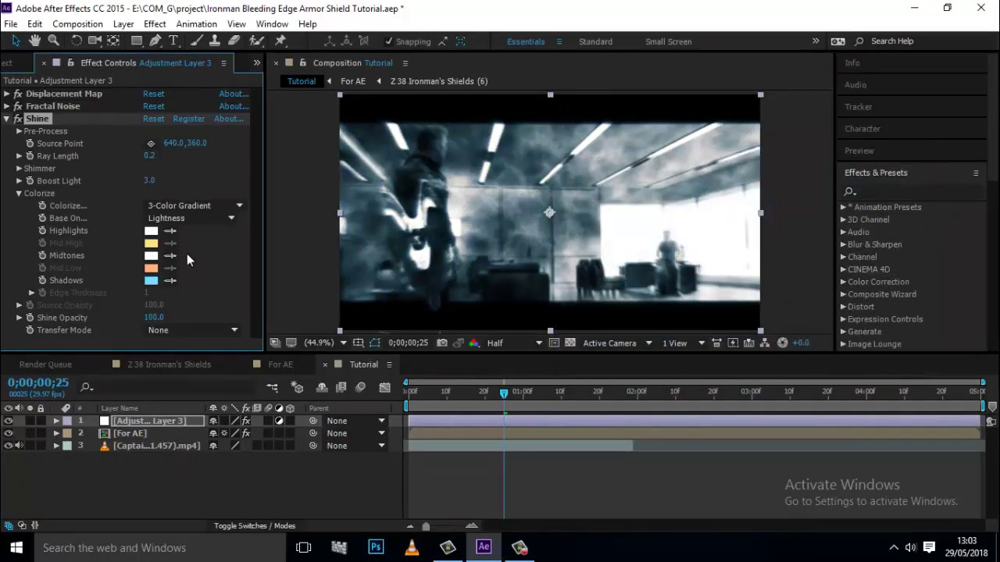
- Set Shine's transfer mode to Screen and its shine opacity to 86, and collapse the effect's settings
click(173, 334)
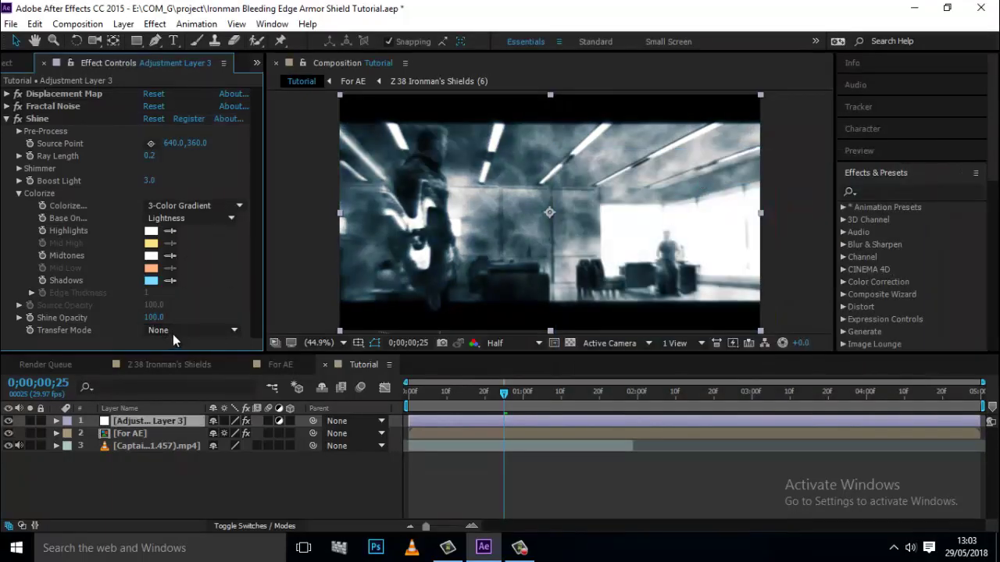
click(173, 335)
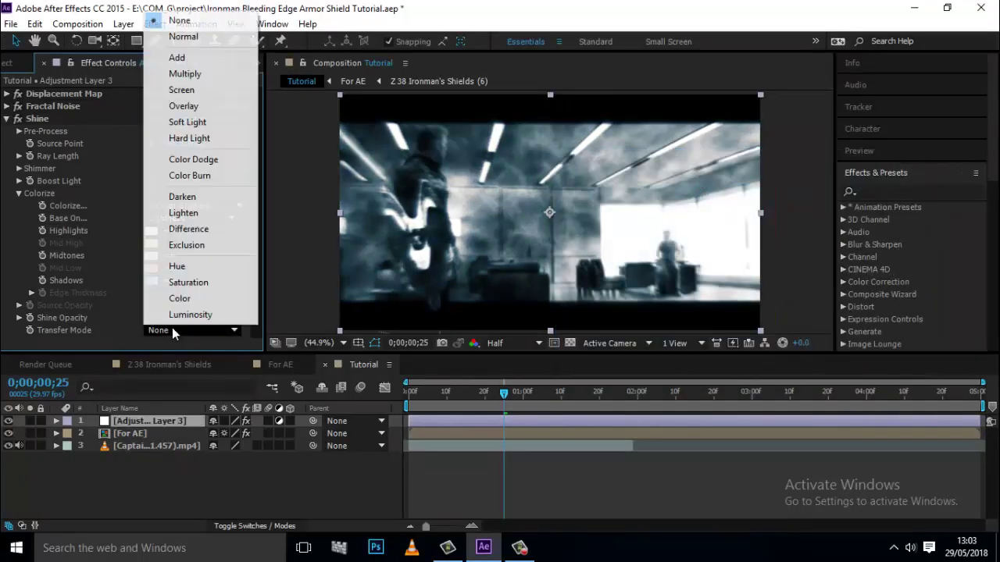
click(187, 96)
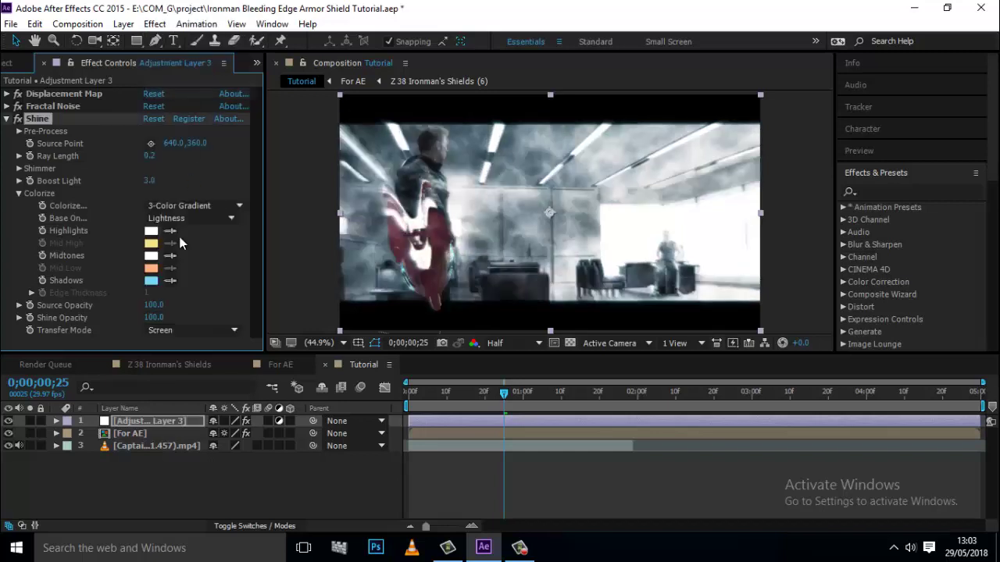
click(154, 318)
text(86)
key(Return)
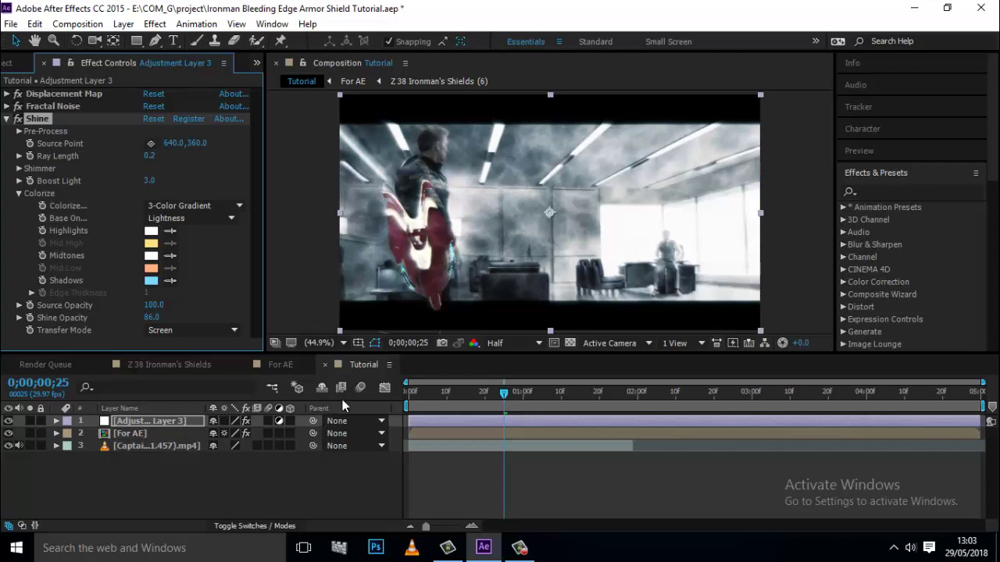
click(80, 338)
click(6, 119)
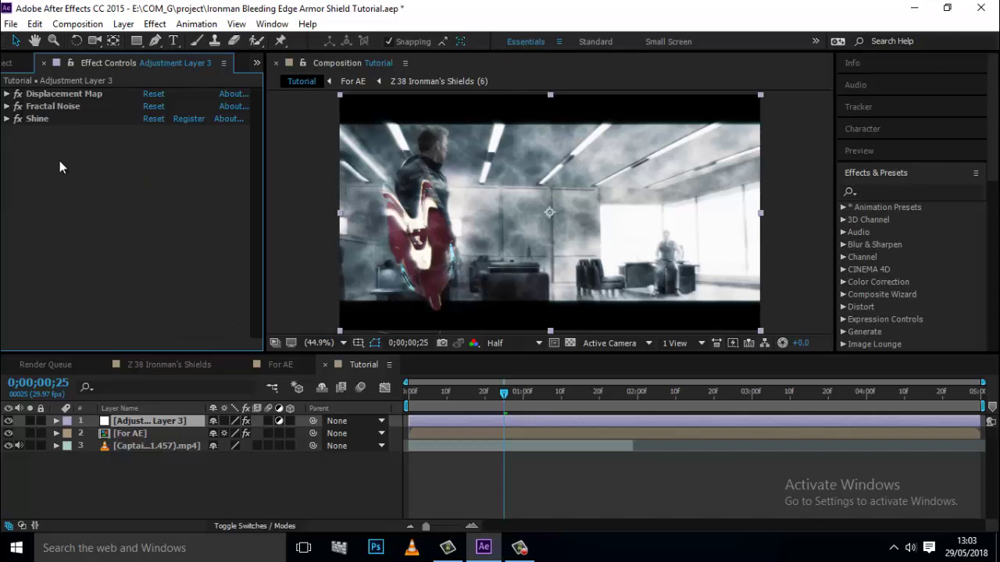
- Apply a Curves effect to Adjustment Layer 3 and bend the RGB curve slightly upward around its midpoint to brighten the midtones
right_click(97, 183)
mouse_move(173, 162)
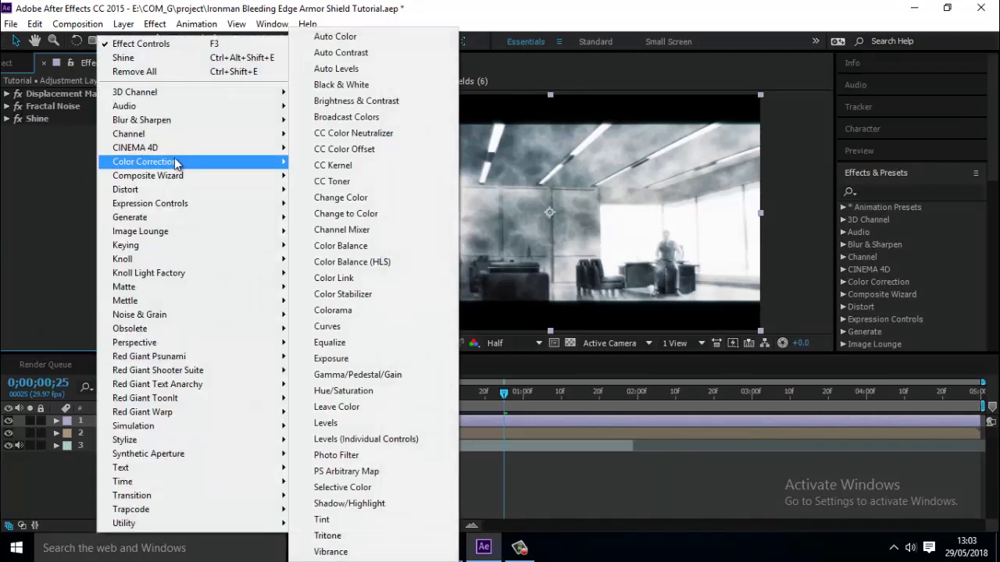
click(367, 326)
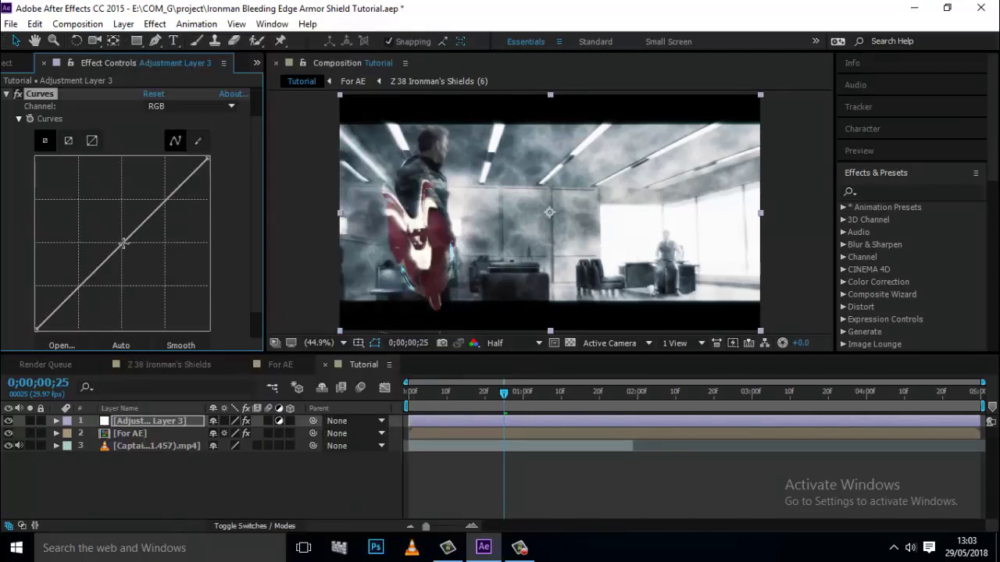
drag(120, 249, 106, 240)
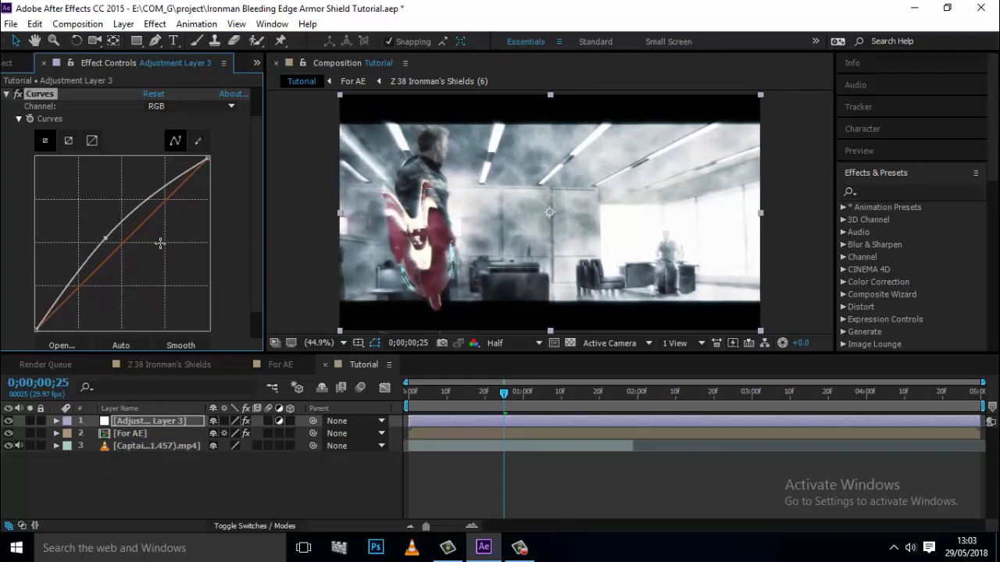
- Move the For AE layer above Adjustment Layer 3 in the Tutorial composition's layer stack
click(6, 95)
click(149, 310)
click(222, 483)
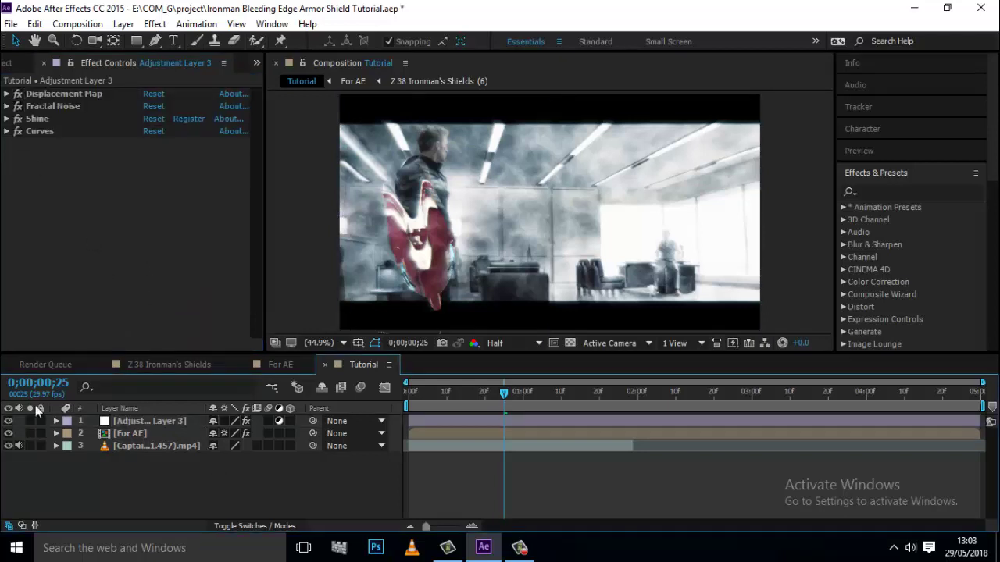
click(125, 423)
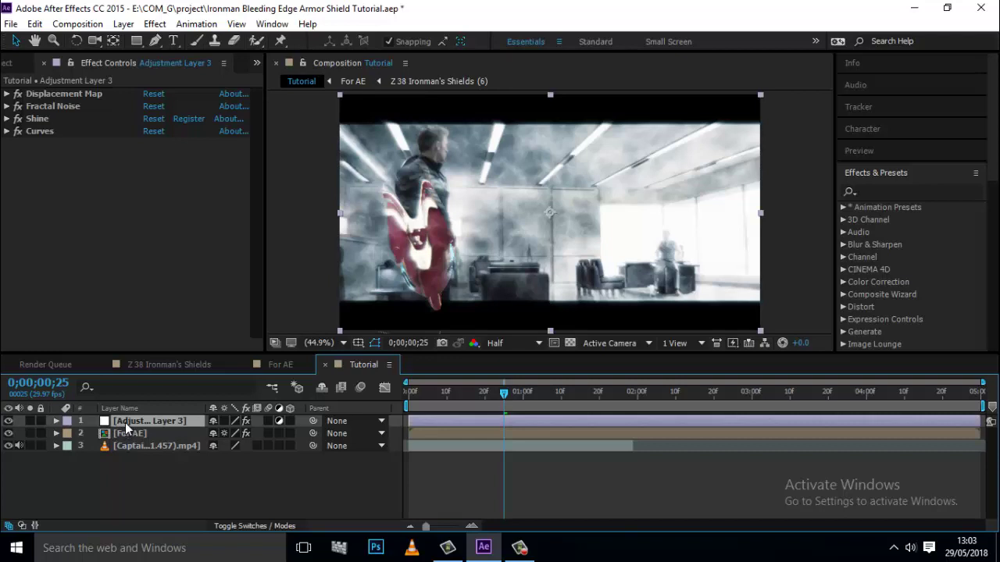
click(146, 433)
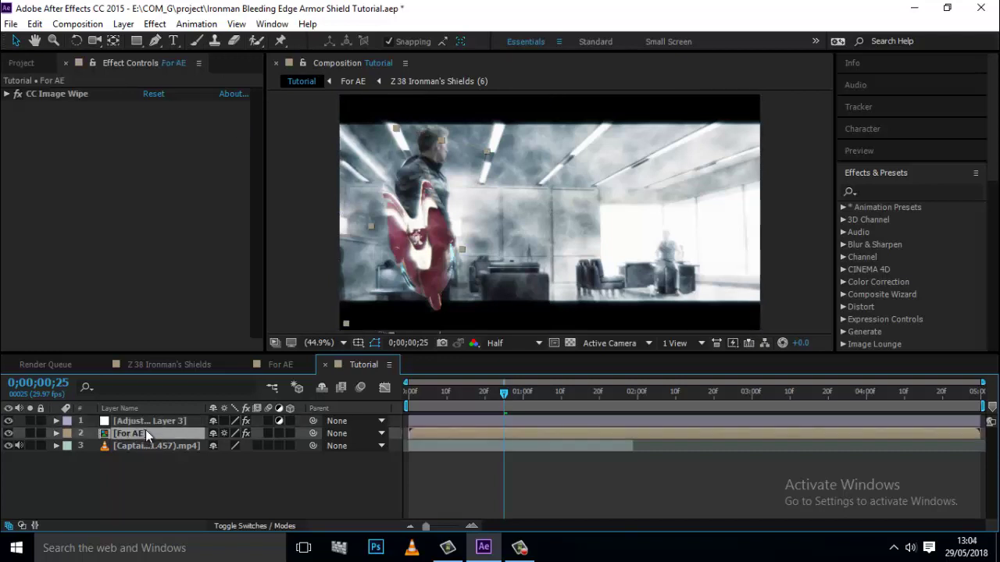
key(Home)
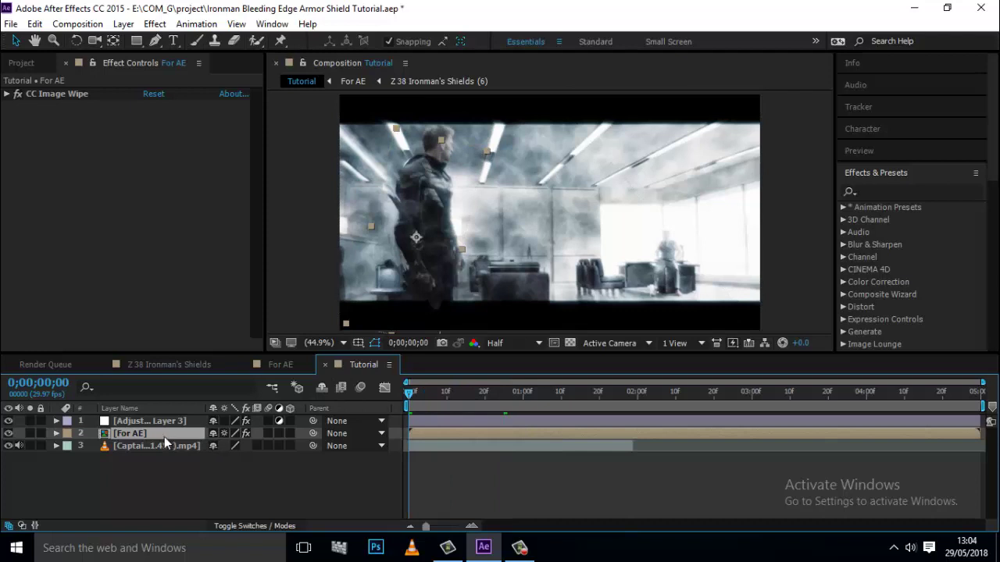
drag(164, 437, 154, 416)
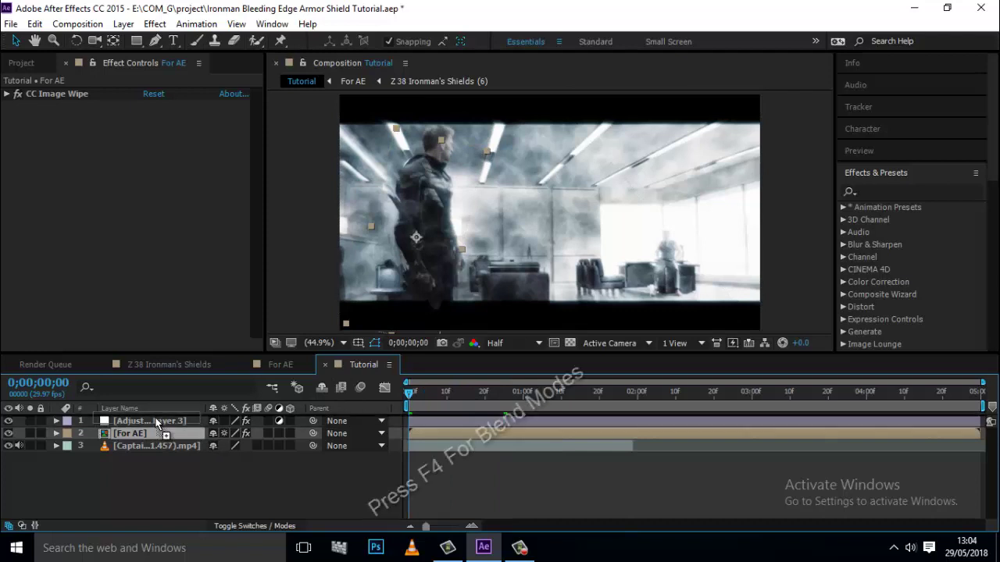
- Set Adjustment Layer 3's track matte to Alpha Matte "[For AE]"
key(F4)
click(292, 435)
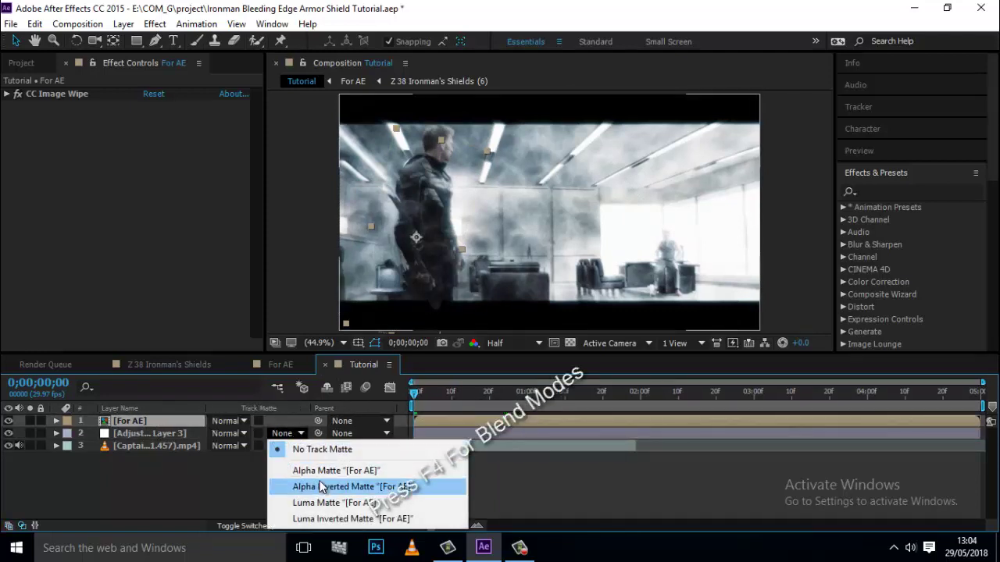
click(326, 472)
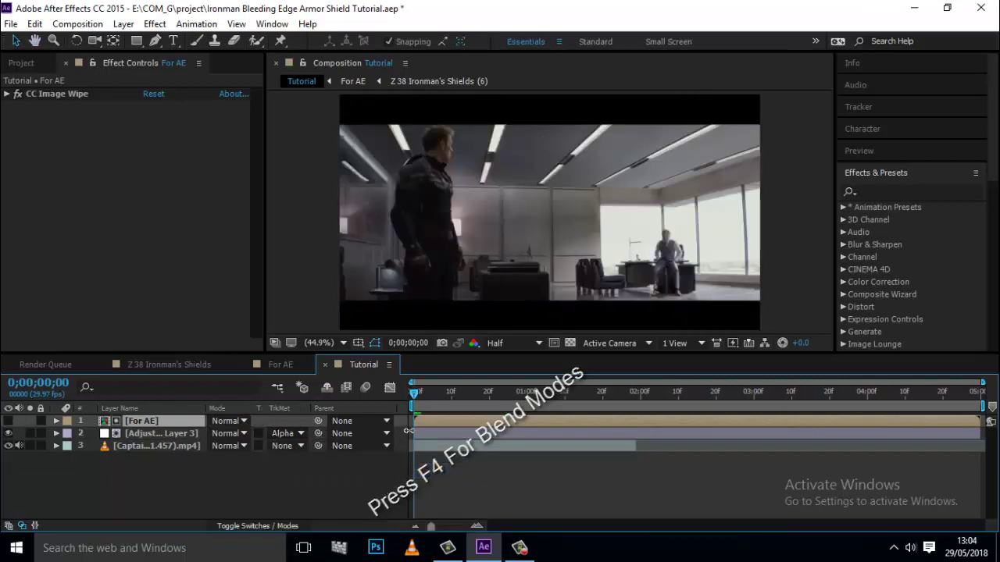
- Preview the matted shield effect from the beginning and return the playhead to 0;00;00;00
key(space)
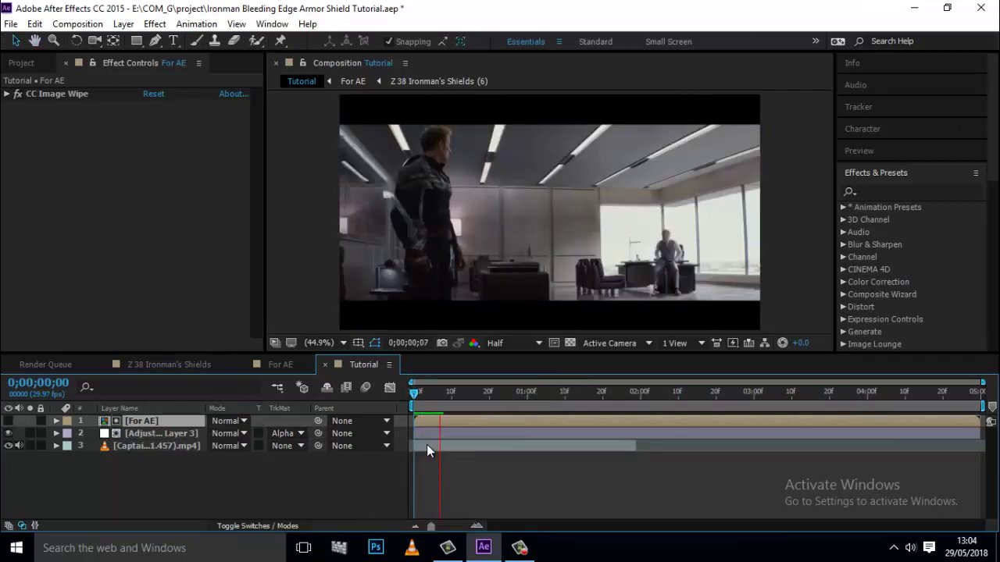
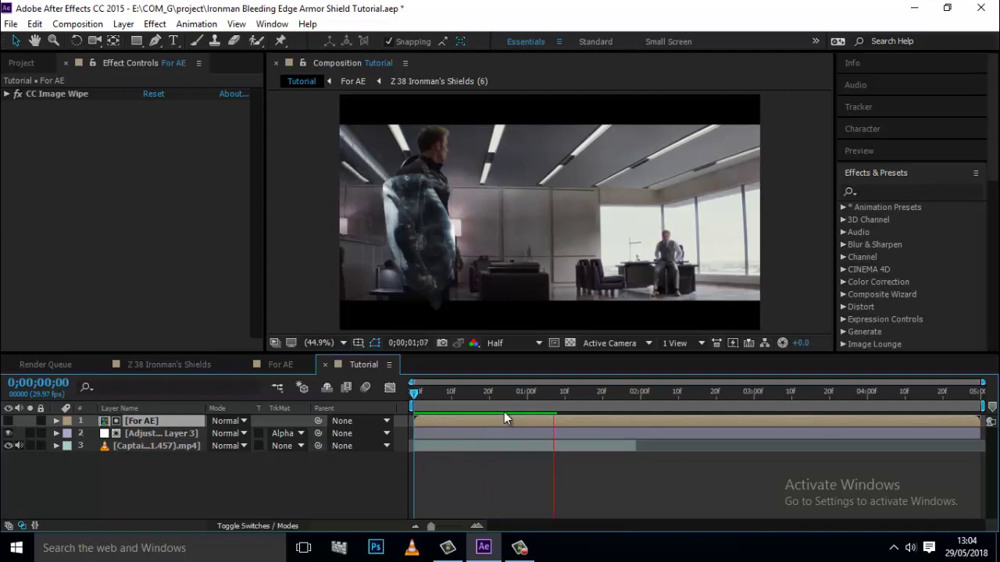
key(space)
drag(538, 398, 352, 413)
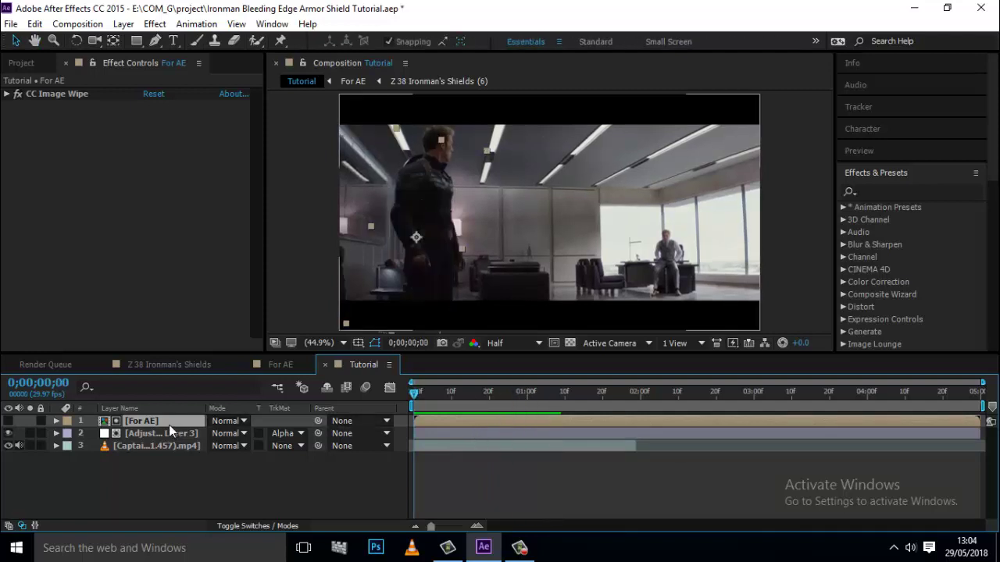
- Duplicate the For AE matte layer as a visible top layer that starts at 0;00;00;09
key(ctrl+d)
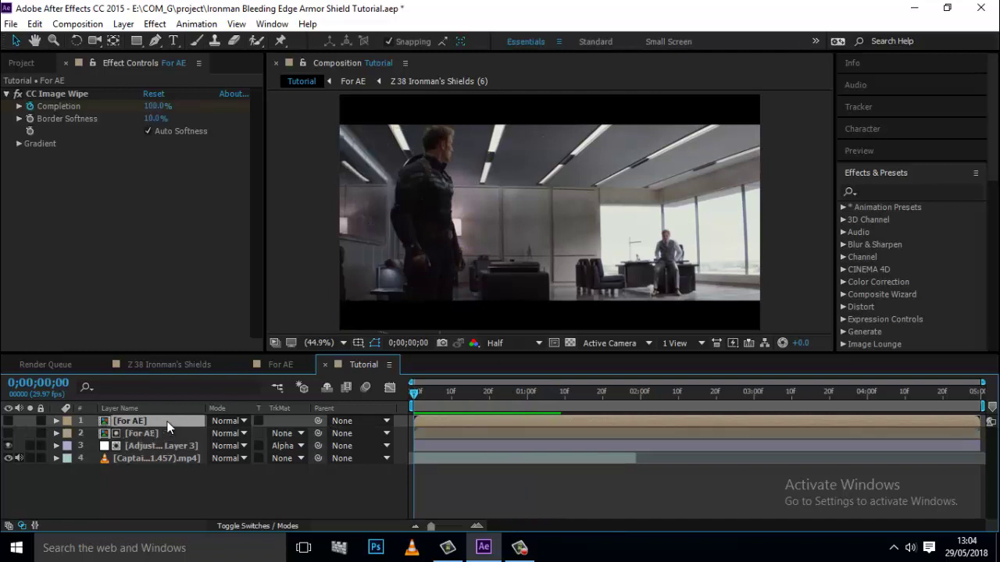
click(8, 421)
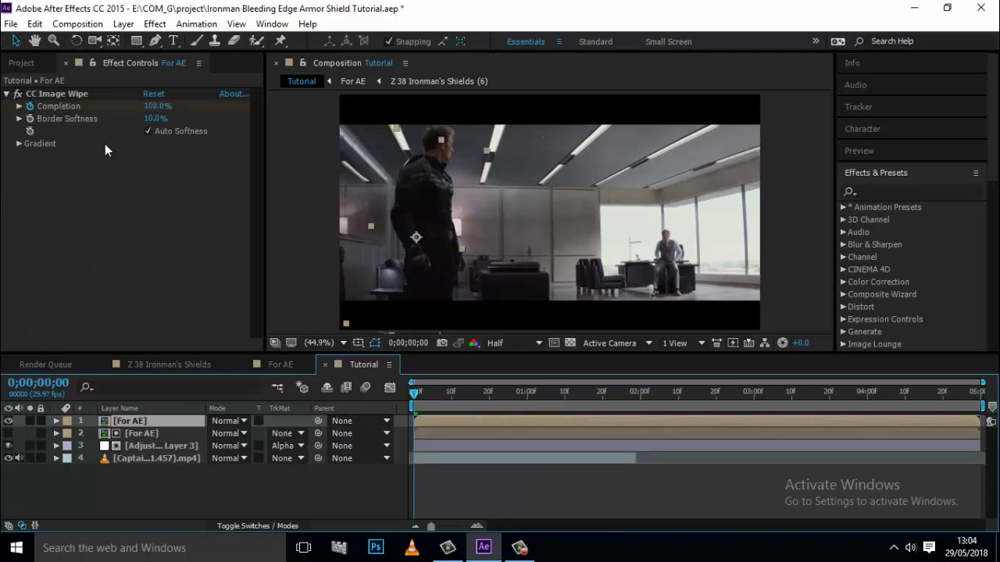
drag(414, 398, 496, 423)
click(8, 421)
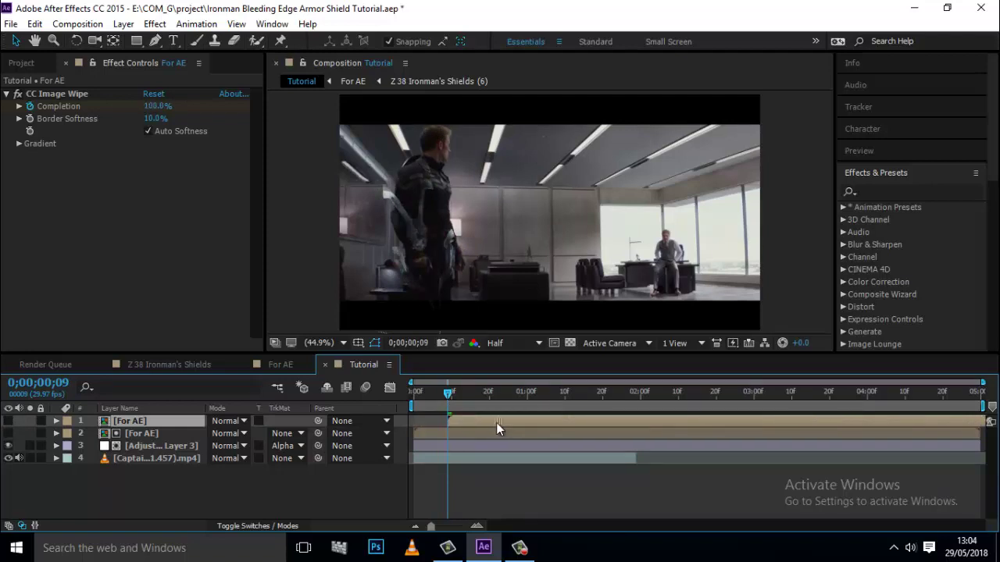
drag(447, 399, 262, 420)
click(8, 421)
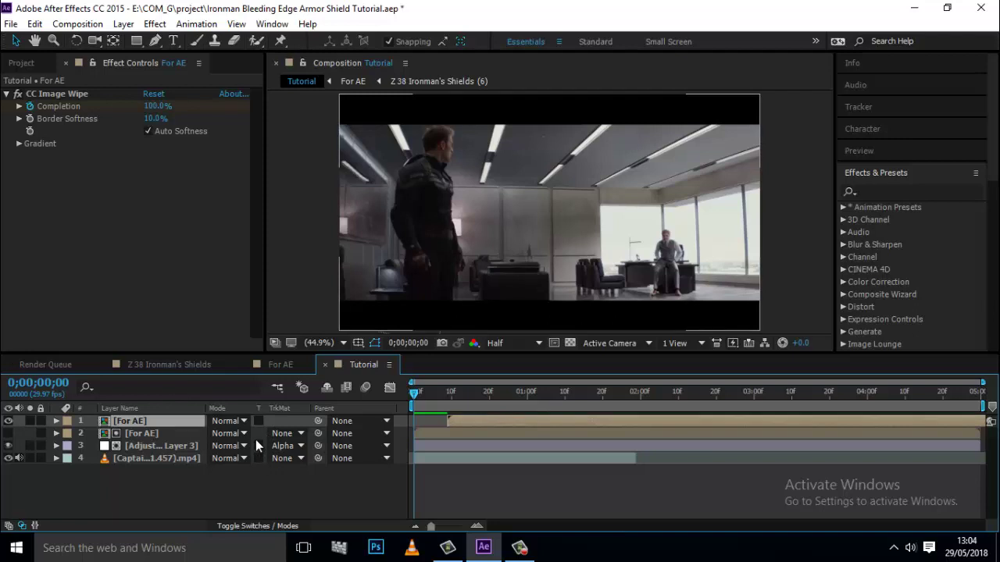
- Enable motion blur for the composition, both For AE layers and Adjustment Layer 3
key(F4)
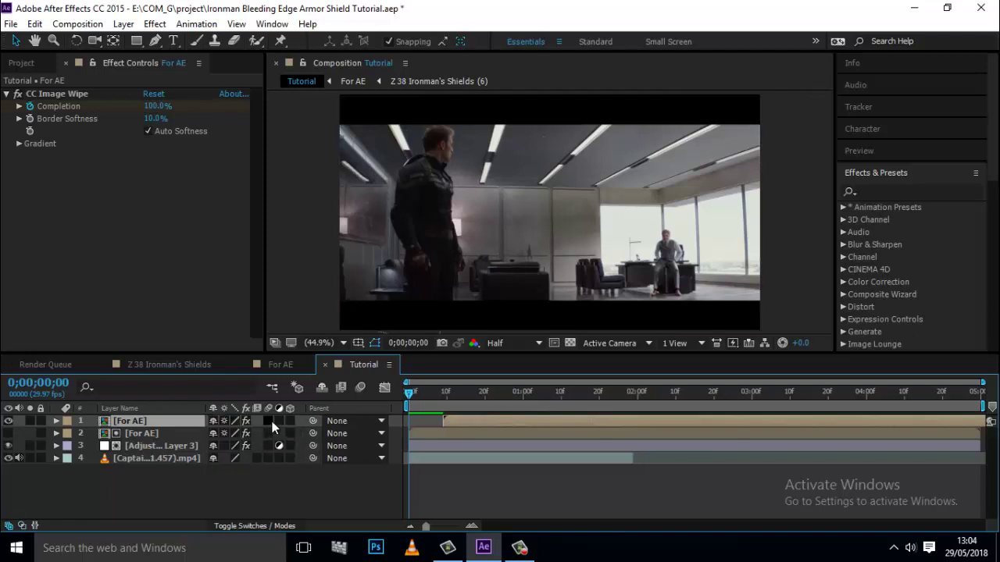
click(269, 423)
click(358, 392)
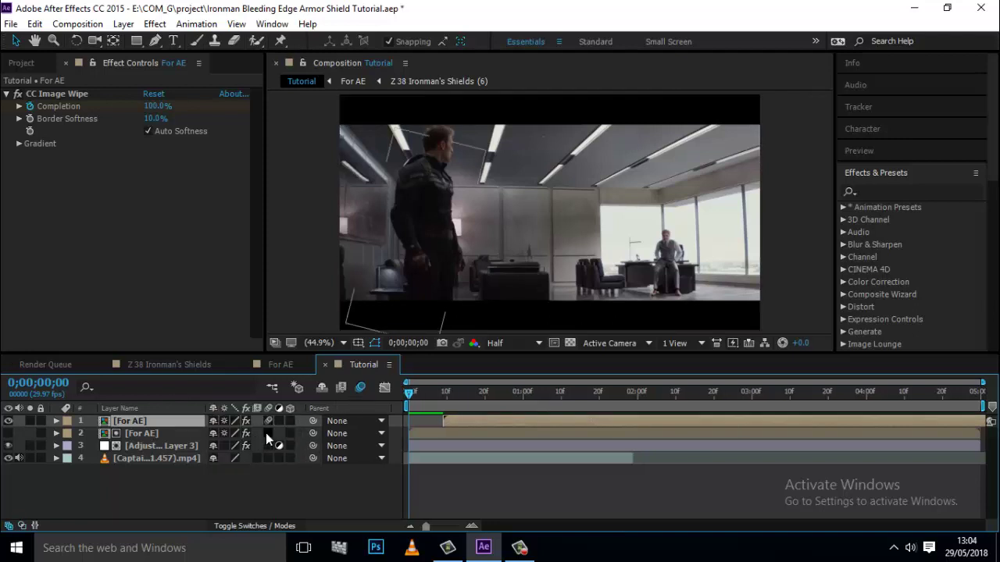
click(268, 433)
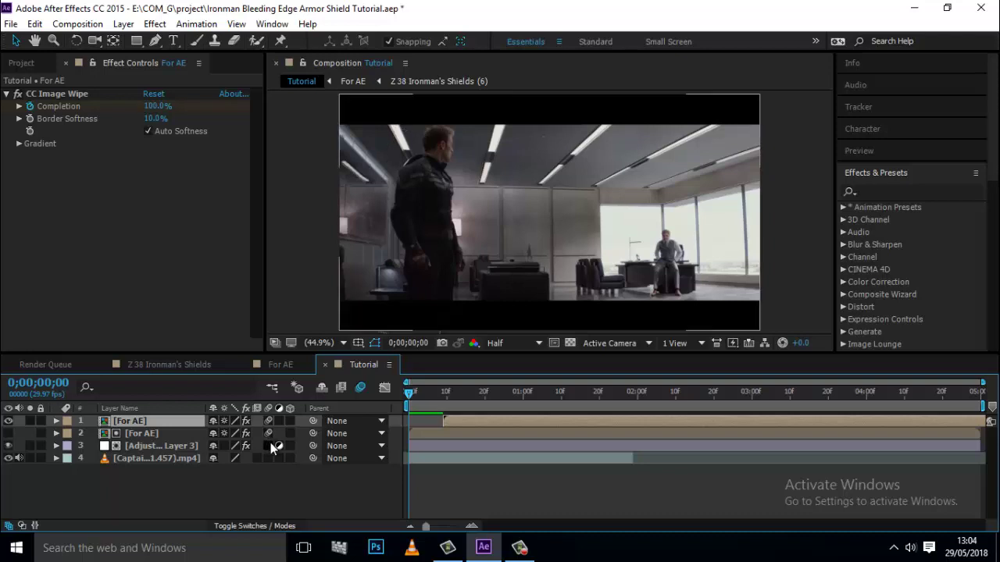
click(269, 446)
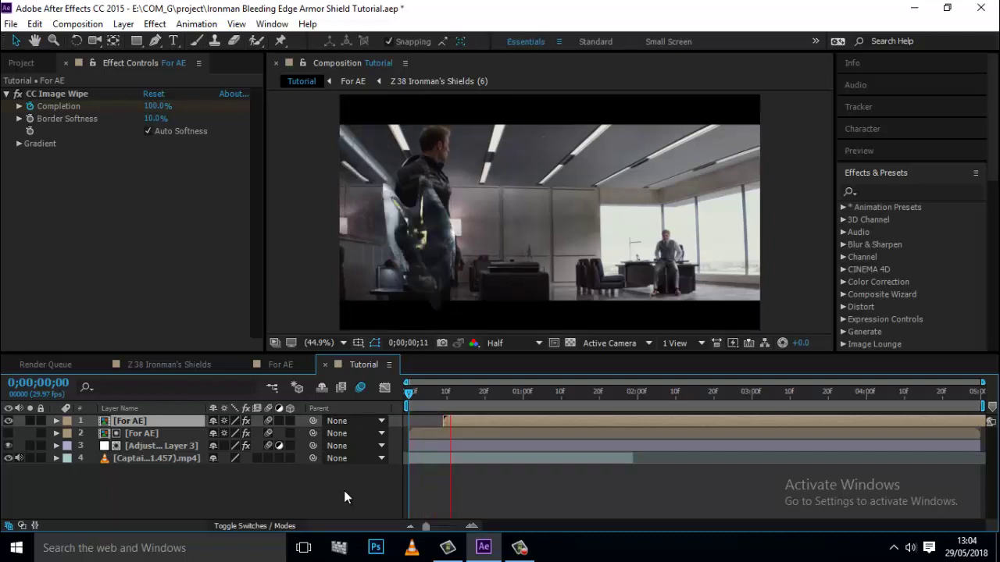
- Add the CC Vector Blur effect to the top For AE layer and set its type to Perpendicular
key(space)
drag(451, 393, 474, 401)
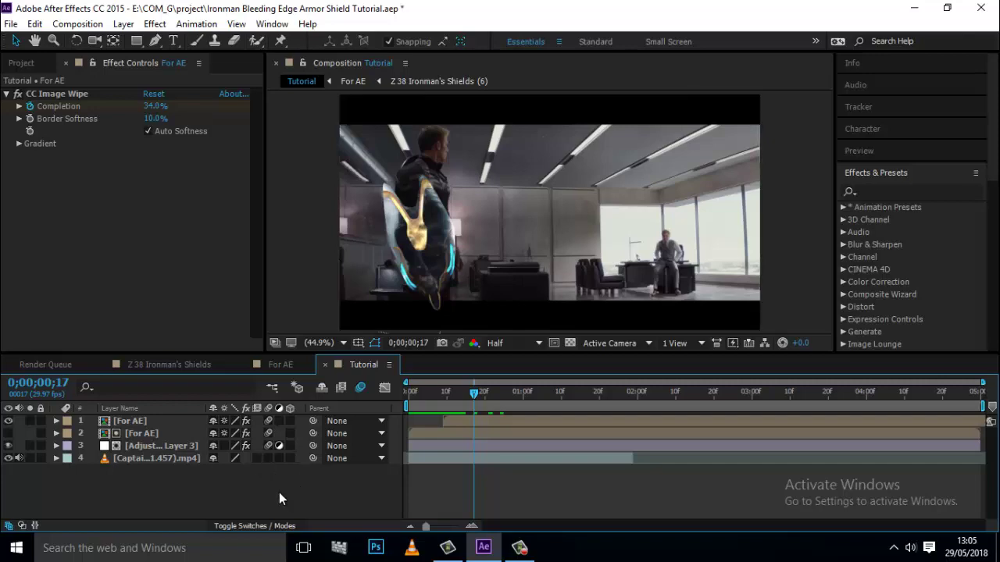
click(142, 423)
right_click(96, 297)
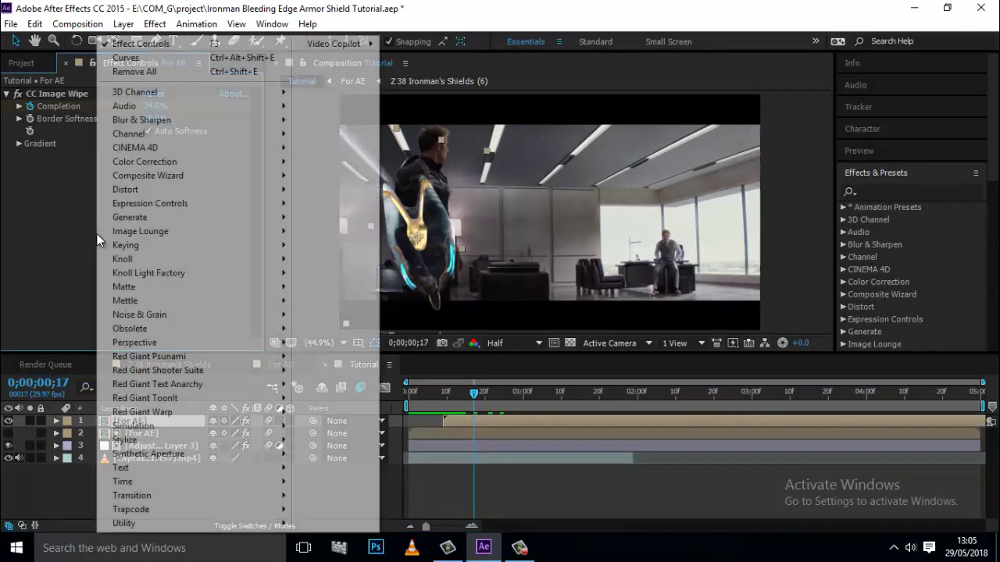
mouse_move(250, 119)
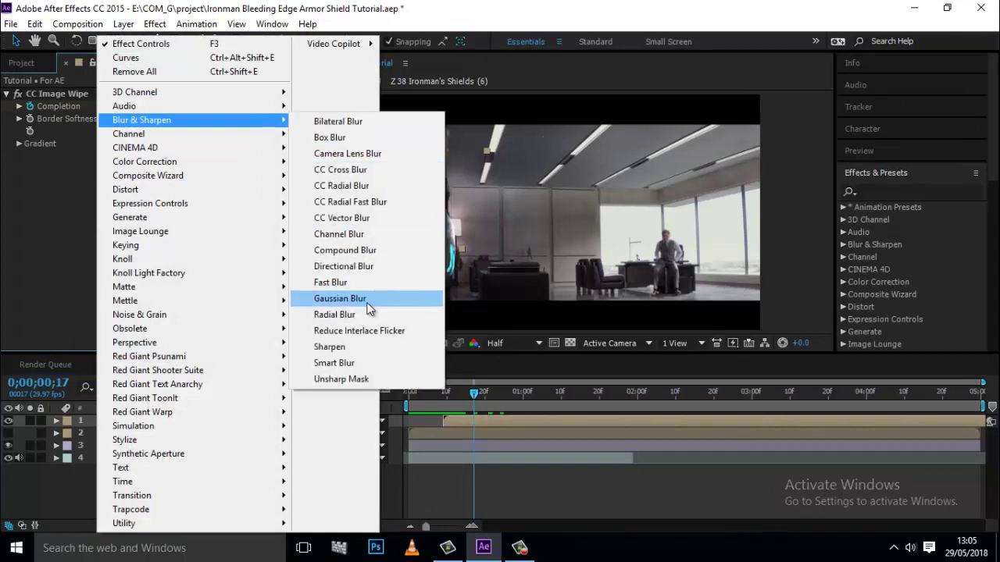
click(343, 218)
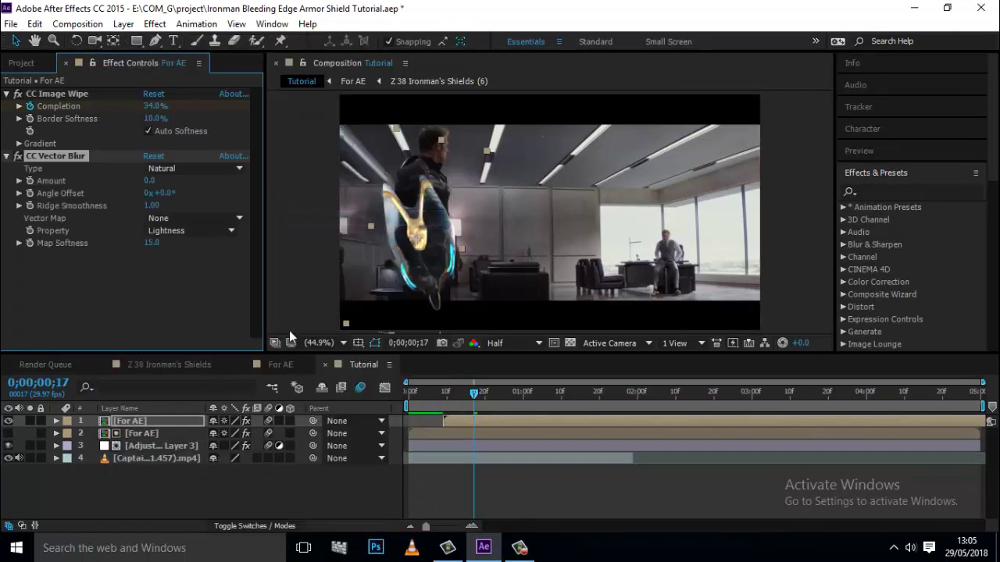
click(172, 168)
click(175, 213)
- Keyframe the CC Vector Blur Amount at 195 at 0;00;00;09
drag(473, 405, 444, 398)
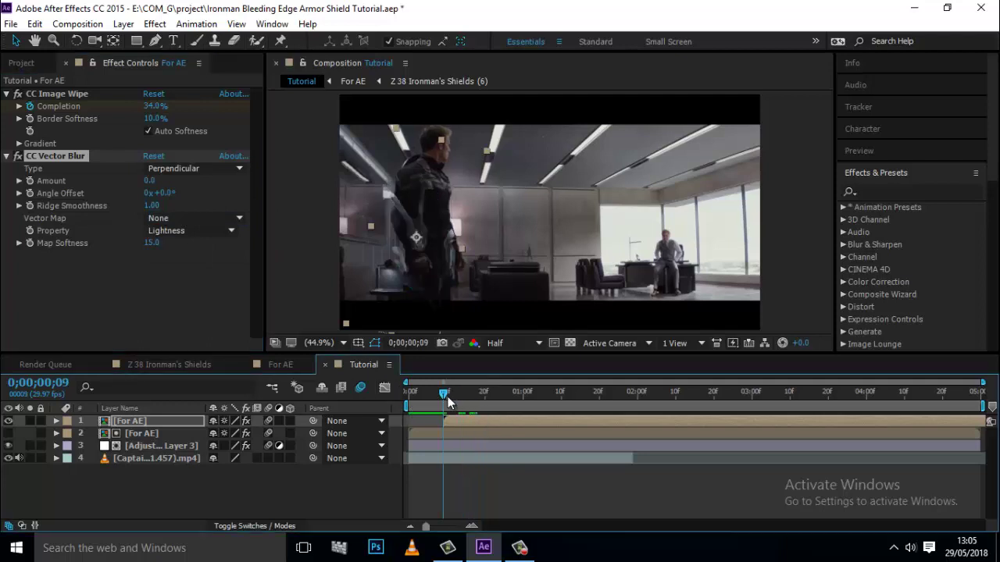
click(31, 191)
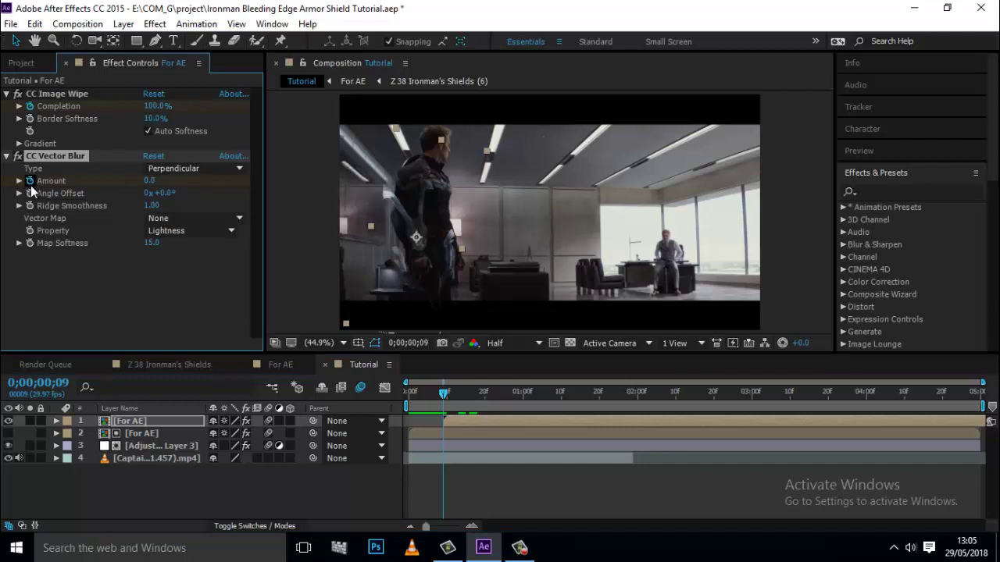
click(148, 180)
text(195)
key(Return)
- Add a CC Vector Blur Amount keyframe of 15 at 0;00;00;20
drag(448, 396, 489, 403)
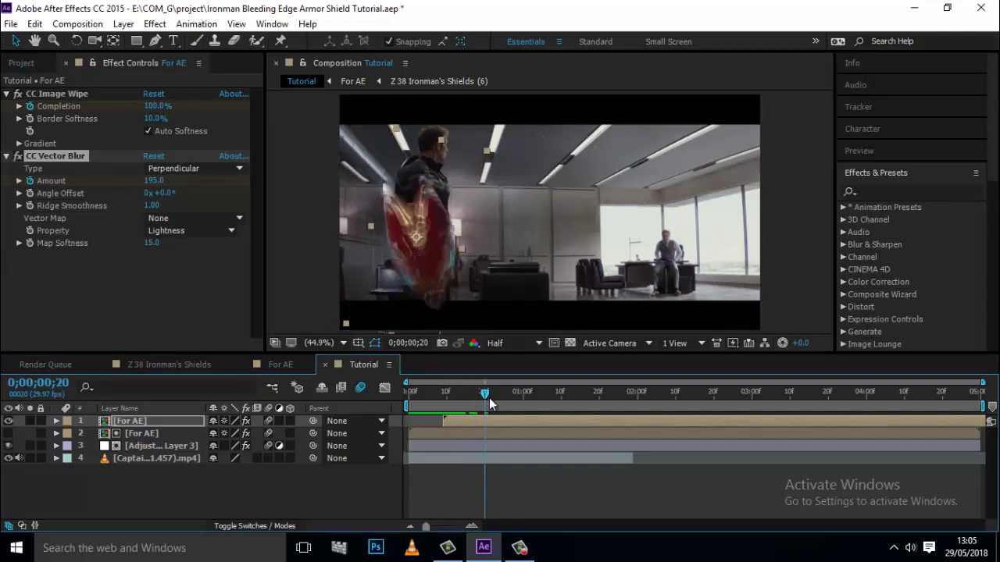
click(163, 182)
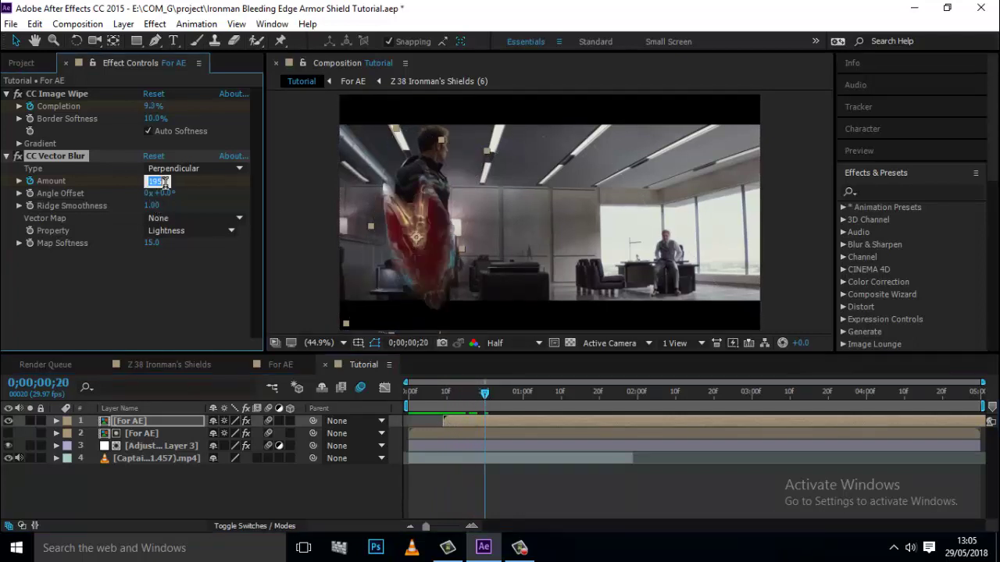
key(Return)
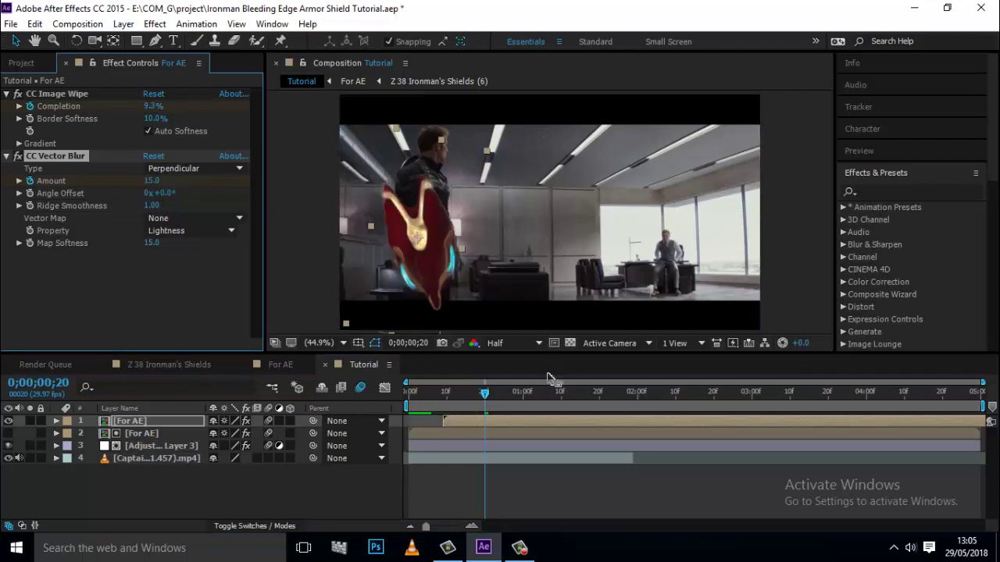
- Play the composition from the beginning to check the animated vector blur, stopping at 0;00;00;25
key(Home)
key(space)
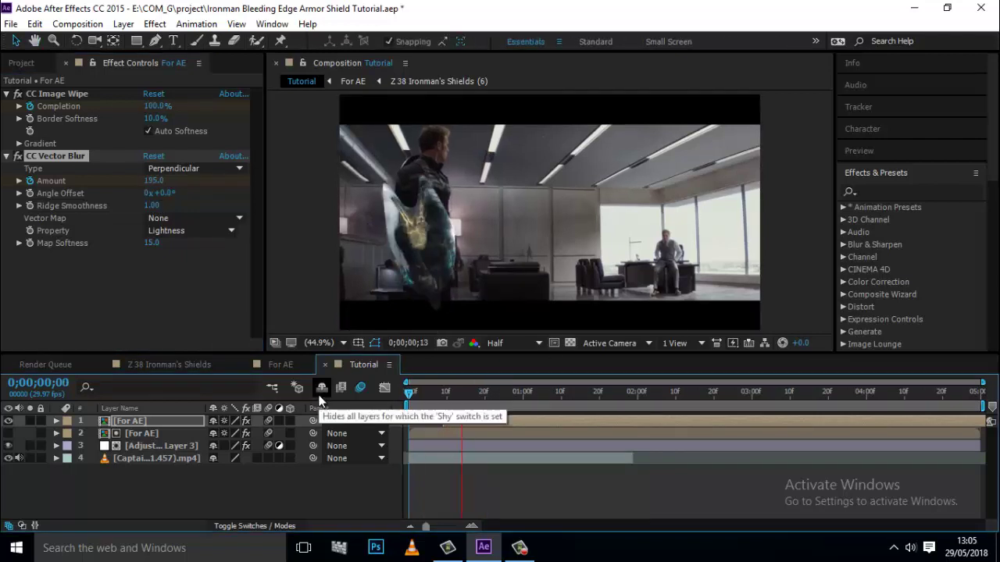
key(space)
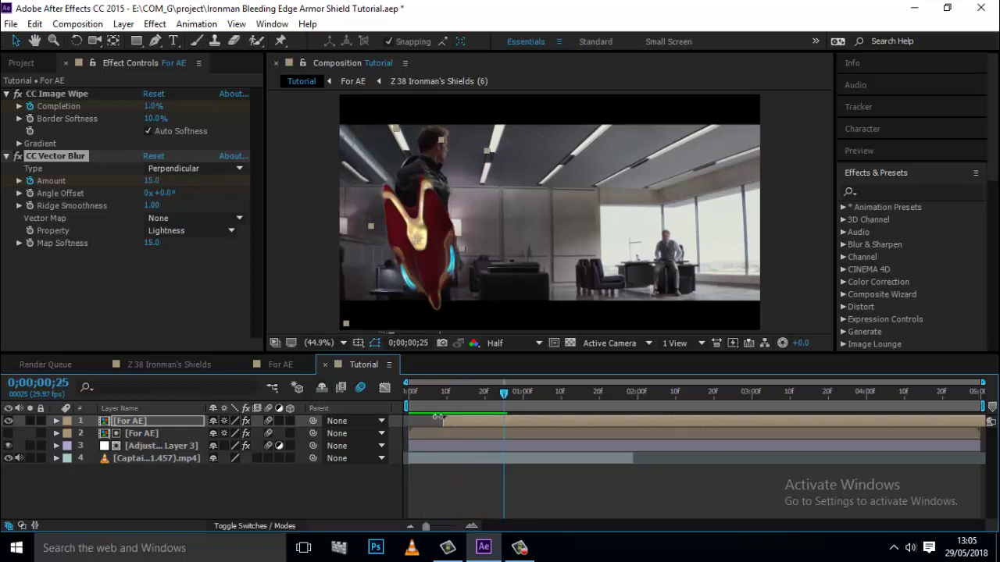
- Apply Easy Ease to the second CC Vector Blur Amount keyframe on the top For AE layer
click(56, 420)
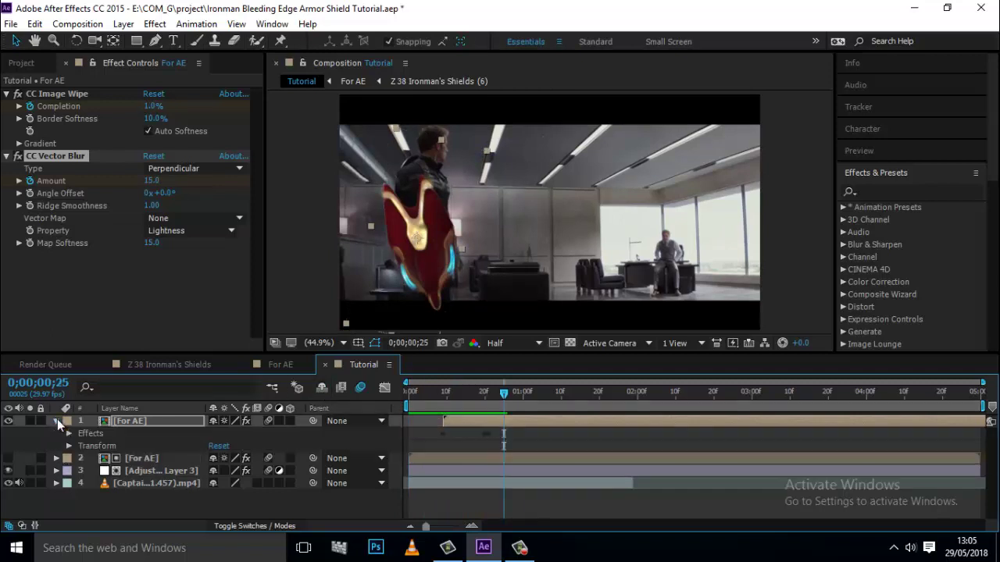
click(70, 433)
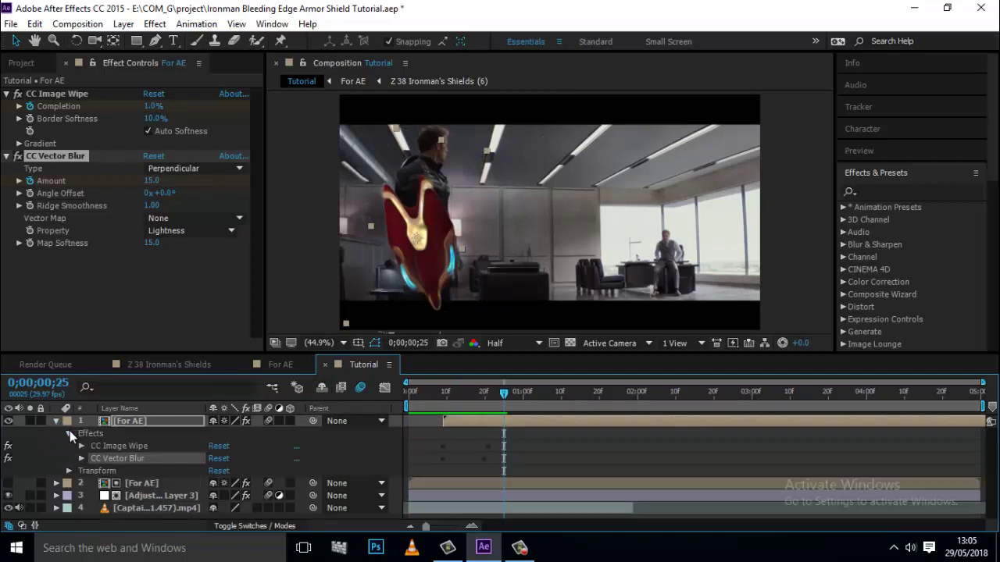
click(80, 459)
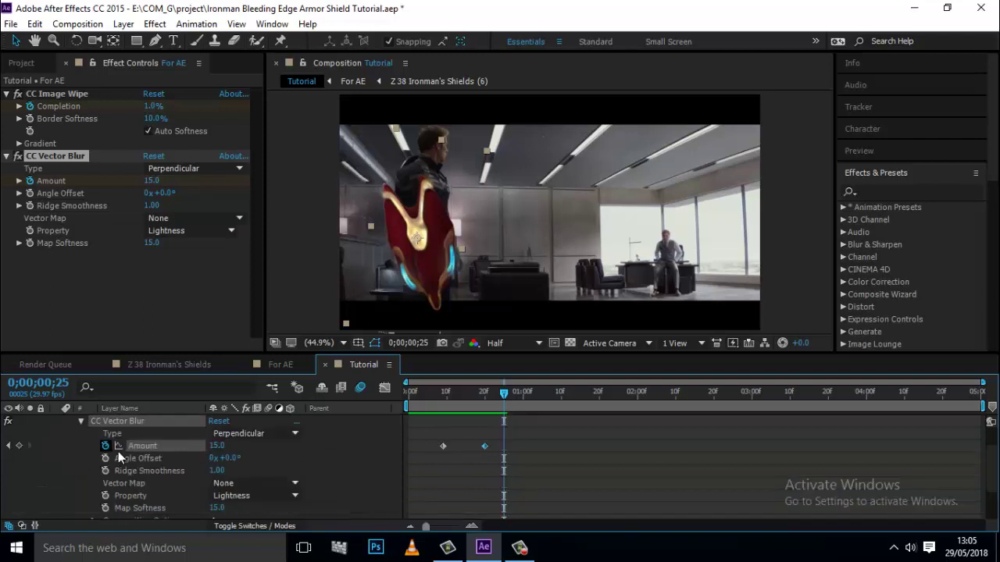
right_click(485, 445)
mouse_move(520, 444)
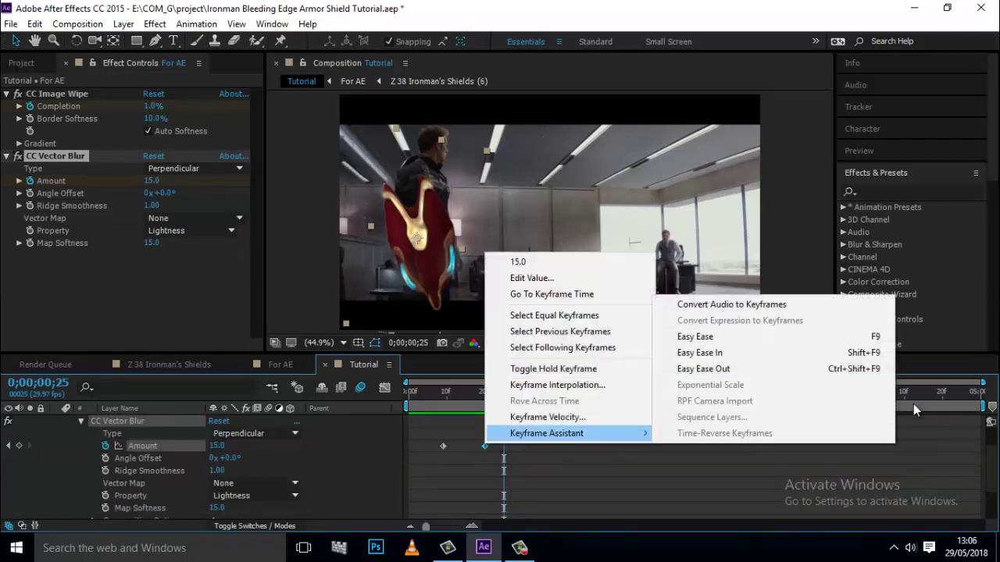
click(805, 337)
scroll(110, 451, up, 1)
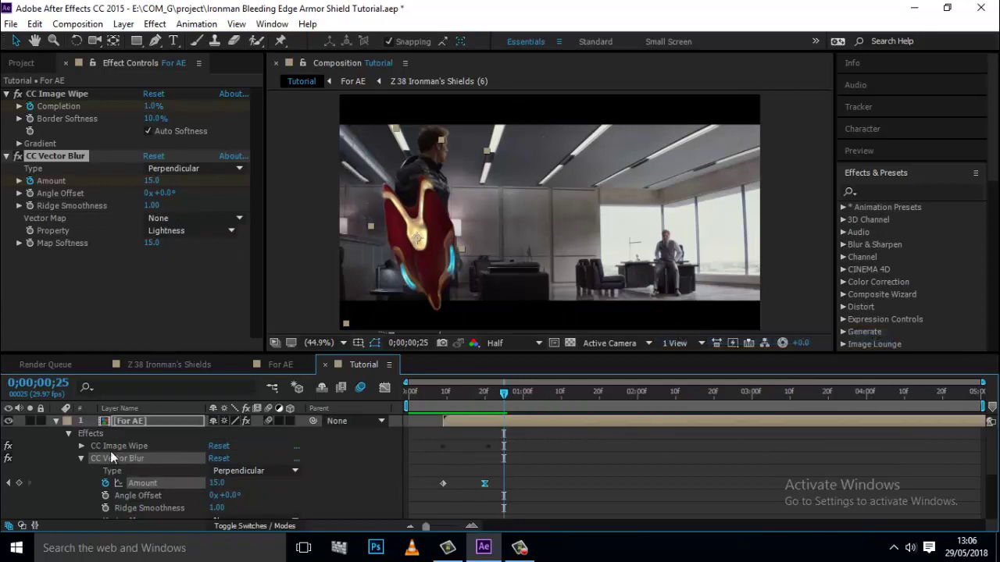
- Reveal the top For AE layer's CC Image Wipe keyframes and select the Completion keyframe at 0;00;00;21
click(53, 421)
click(55, 421)
click(82, 459)
click(82, 446)
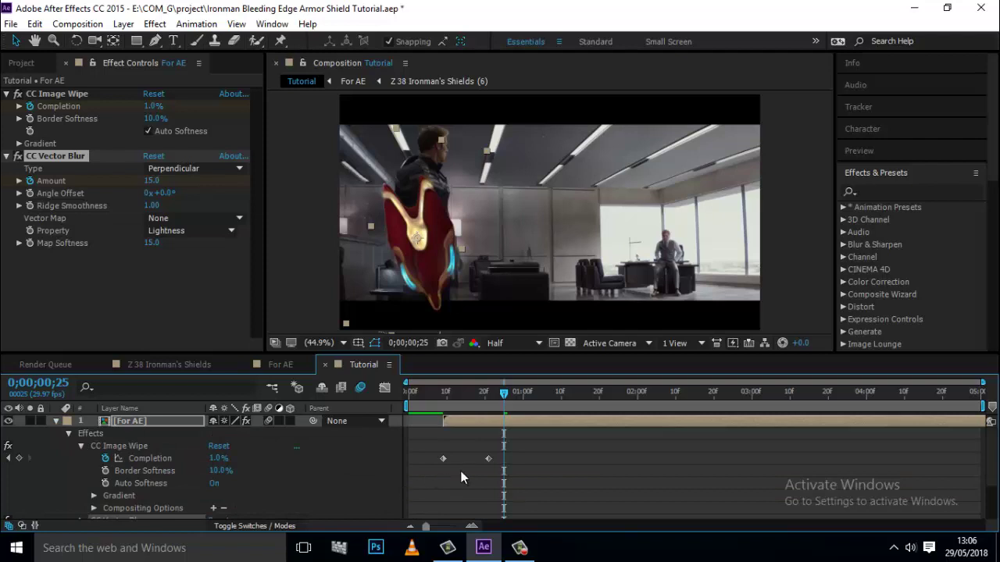
key(ctrl+v)
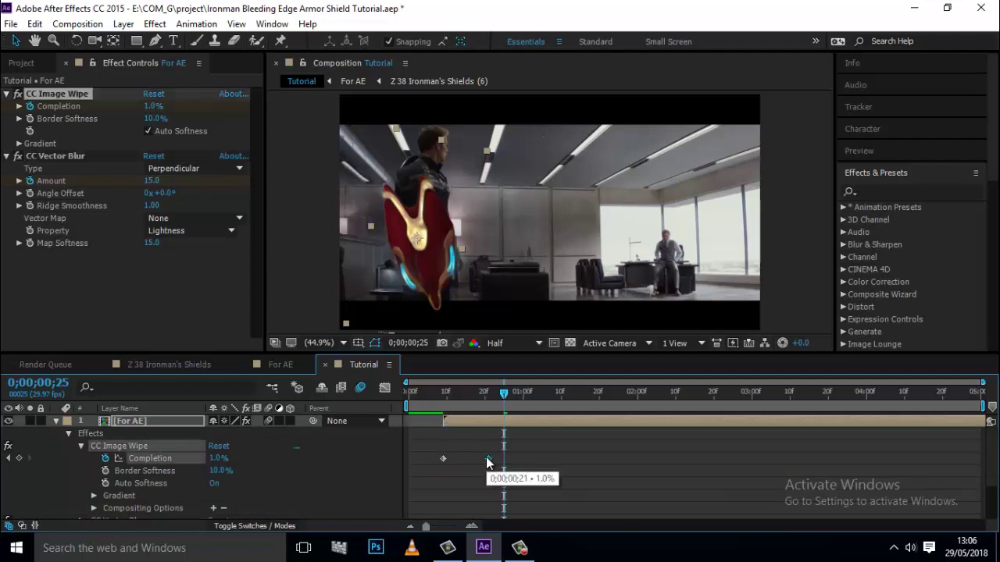
scroll(481, 462, down, 2)
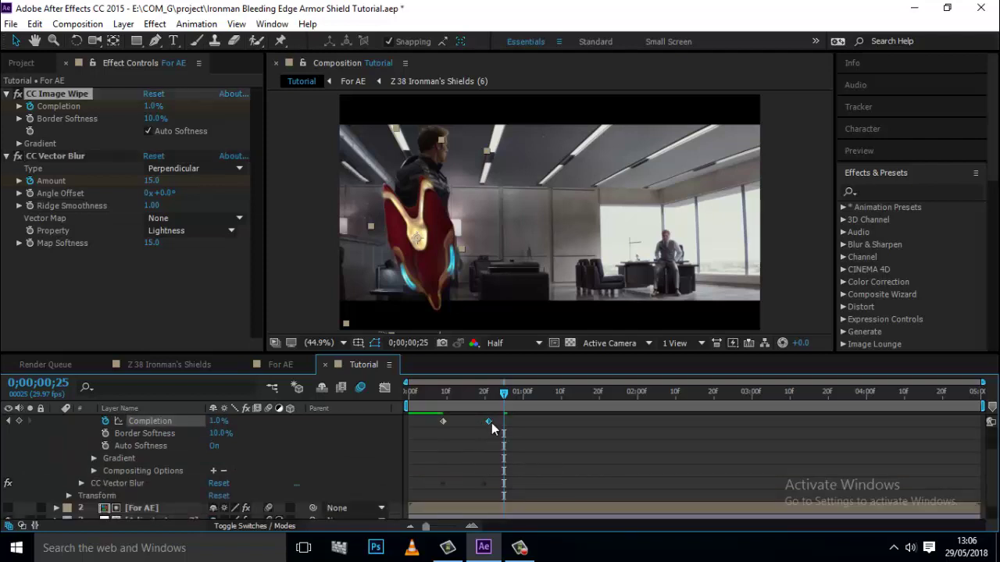
drag(491, 422, 481, 422)
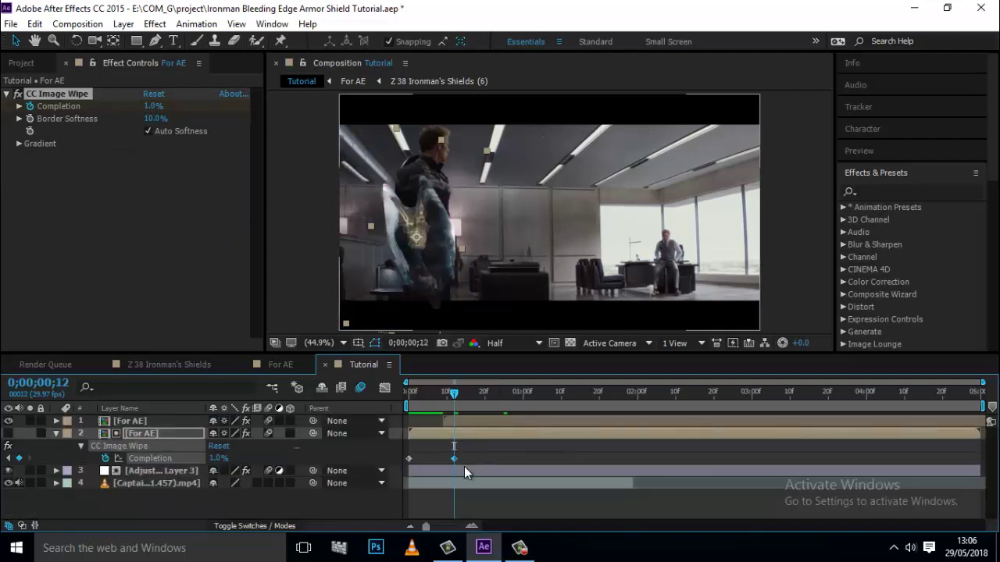
- Apply Easy Ease to the lower For AE layer's Completion keyframe at 0;00;00;12, and check Adjustment Layer 3's property groups
right_click(453, 459)
mouse_move(551, 451)
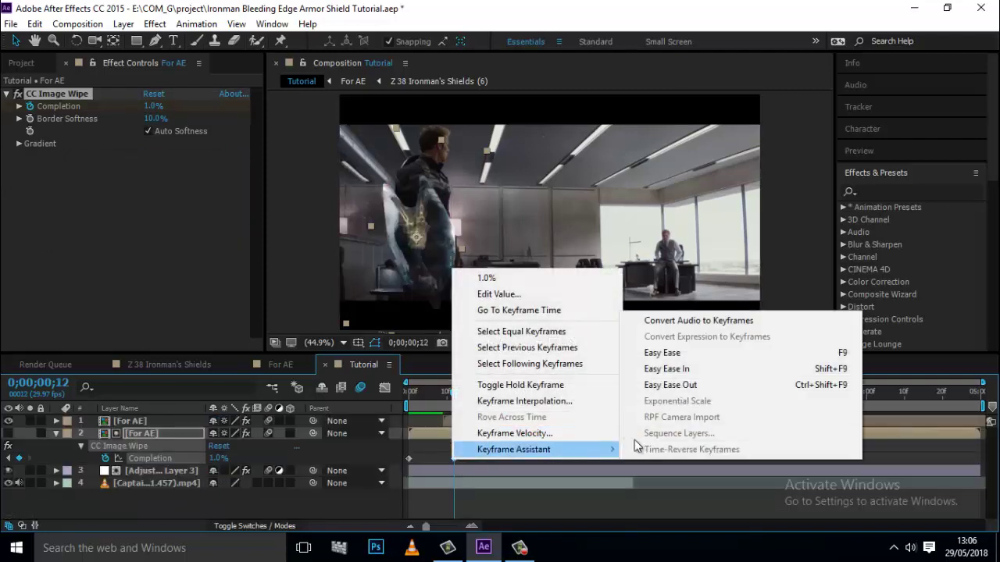
click(664, 353)
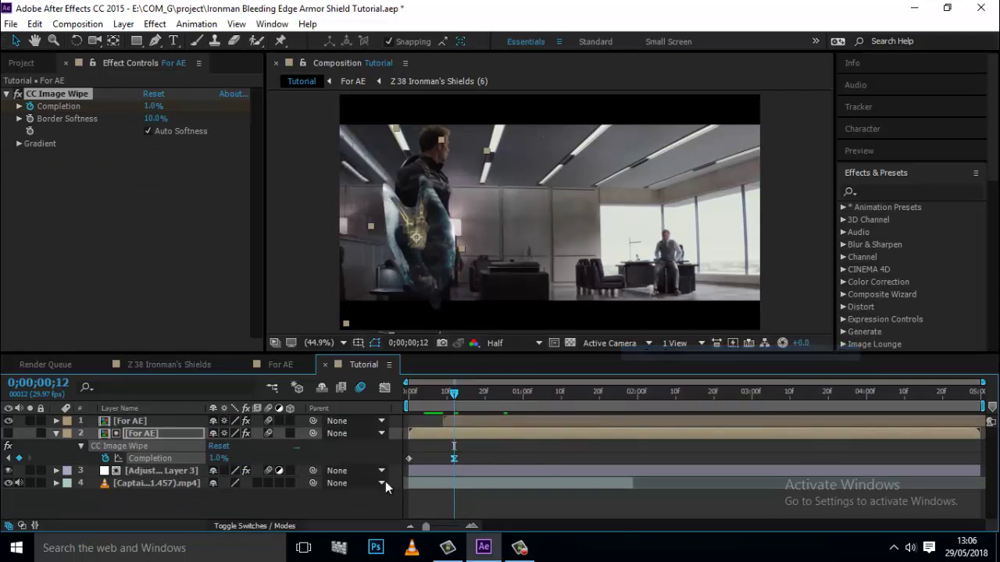
click(54, 432)
click(135, 447)
click(55, 446)
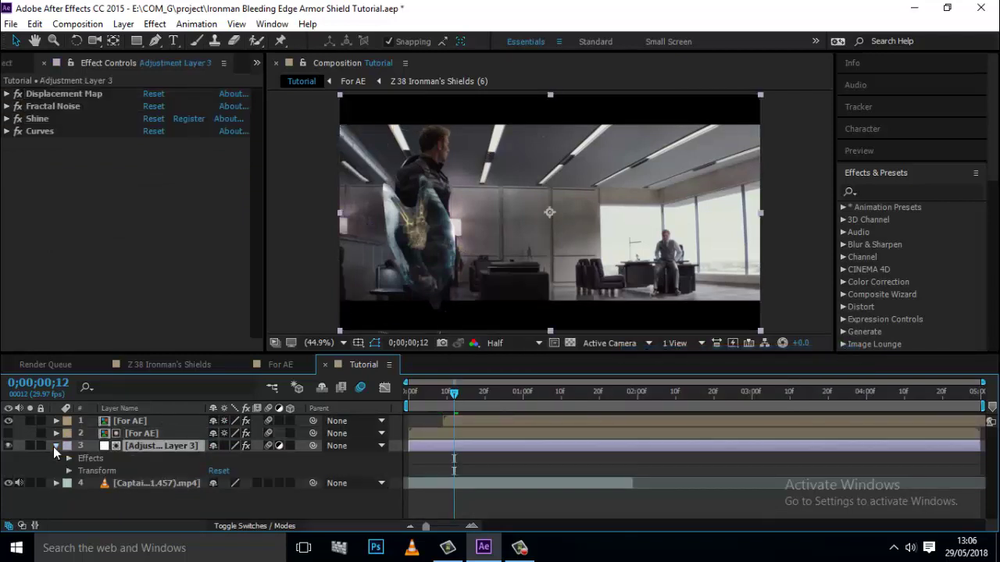
click(54, 446)
- In the For AE composition, apply Easy Ease to the second Mask Path keyframes of the main rise copy and Main rise layers
click(280, 364)
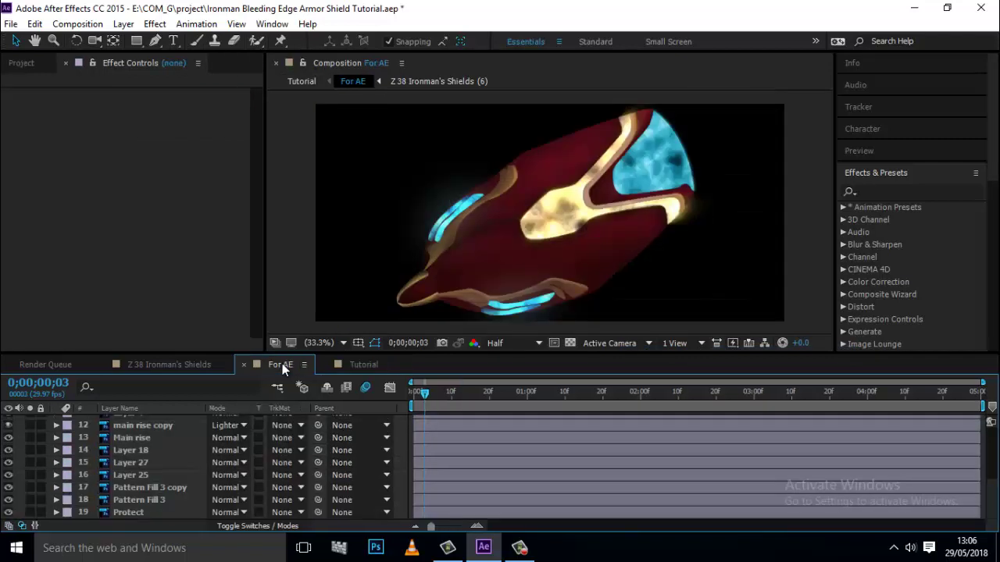
scroll(150, 481, up, 3)
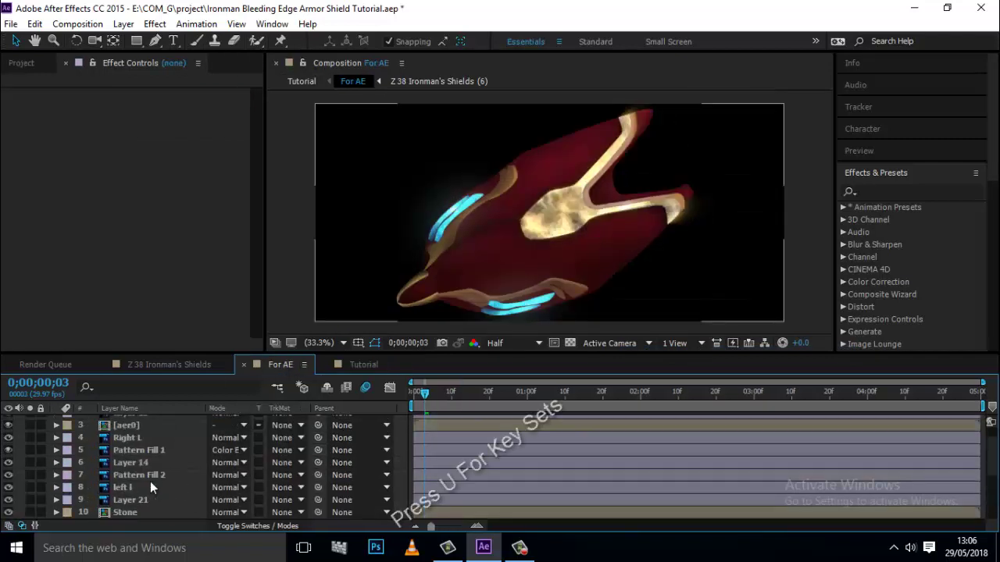
scroll(150, 481, up, 1)
scroll(144, 451, down, 4)
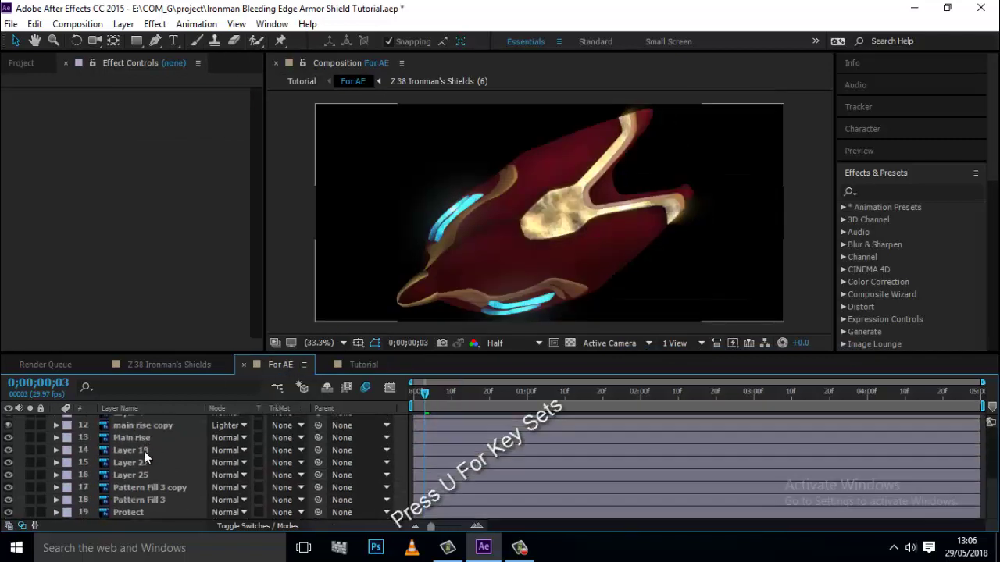
click(153, 431)
ctrl+click(159, 438)
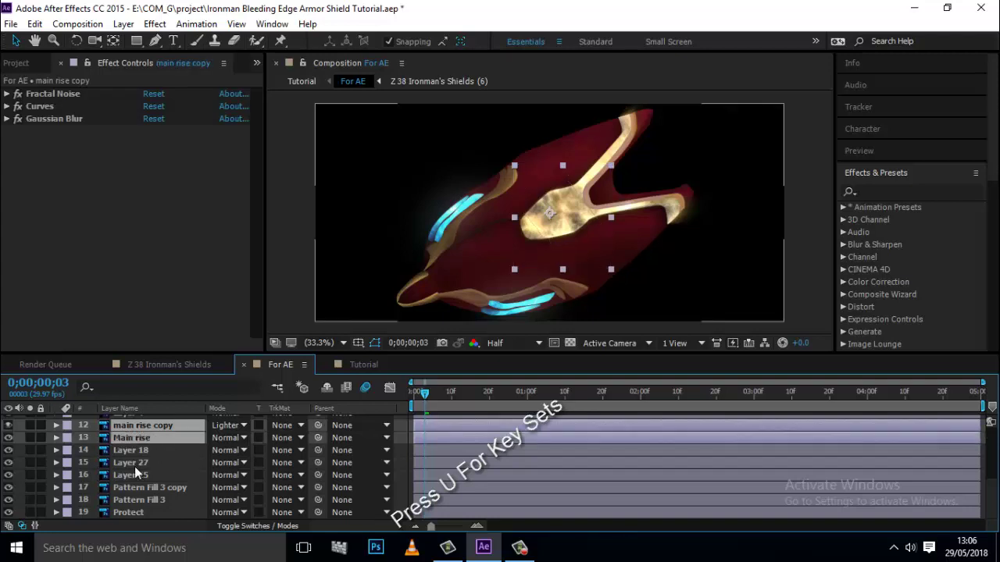
key(u)
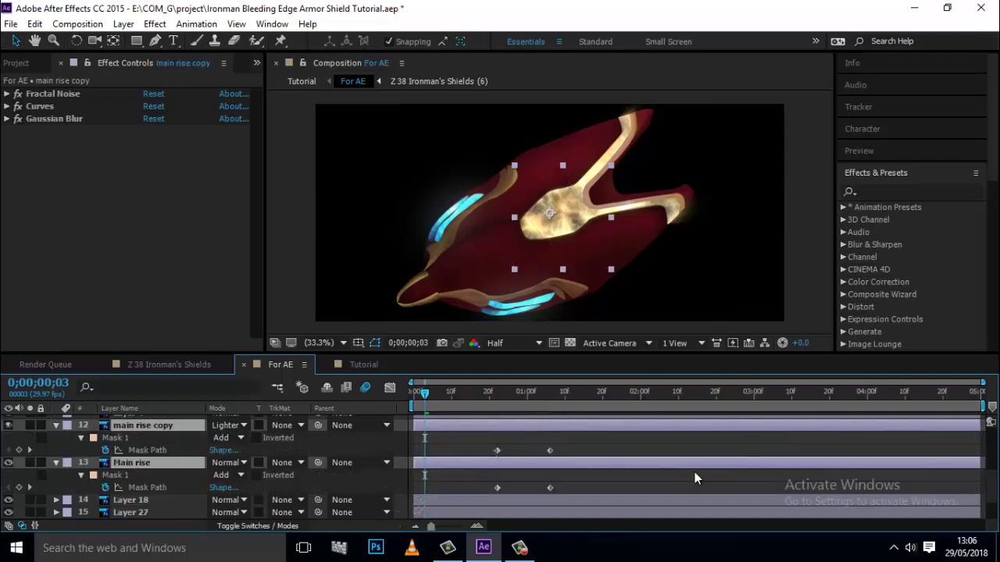
drag(568, 444, 547, 480)
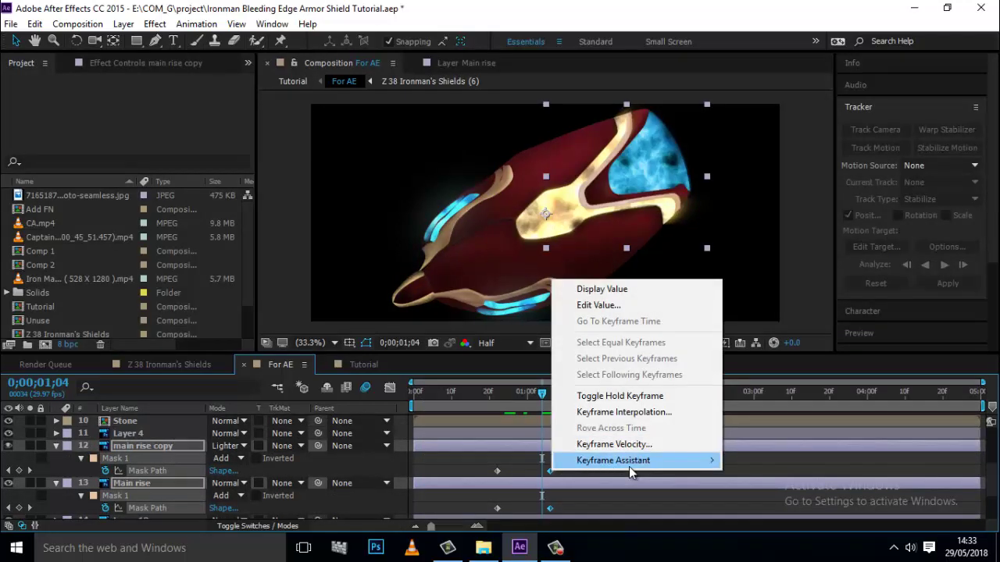
mouse_move(631, 461)
click(765, 364)
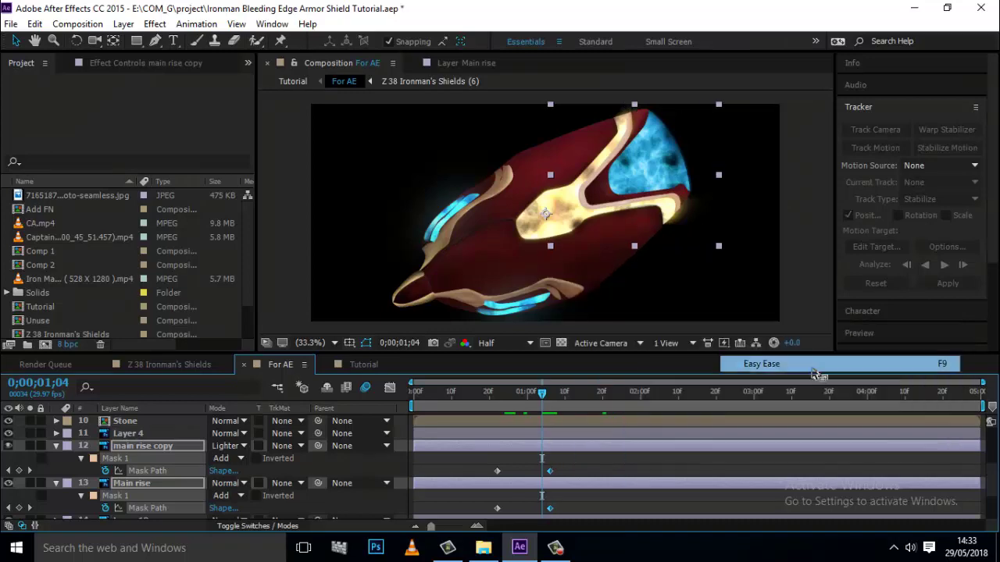
click(592, 468)
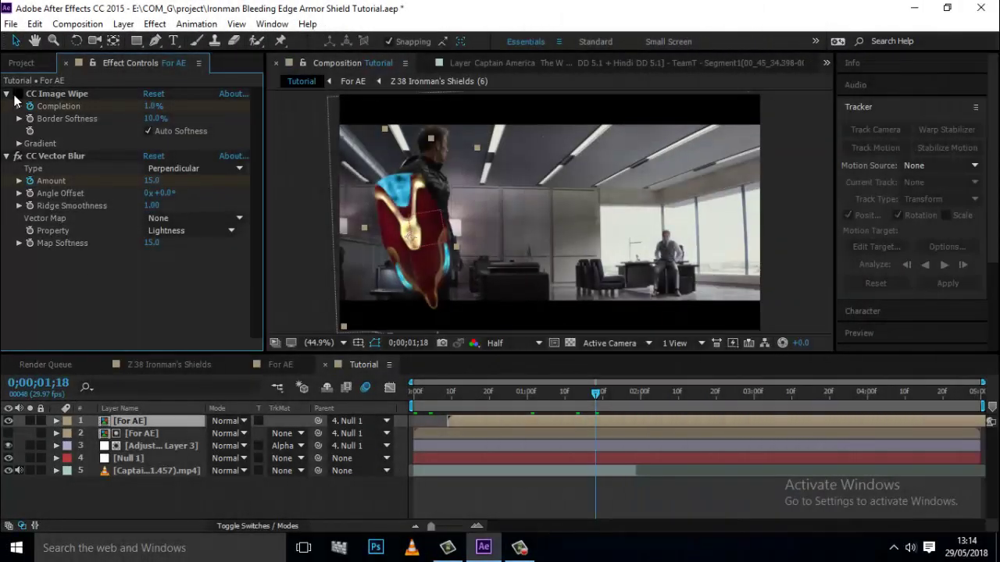
- Collapse the existing effects on the Tutorial composition's top For AE layer and add a Photo Filter effect
click(7, 93)
click(6, 106)
right_click(39, 231)
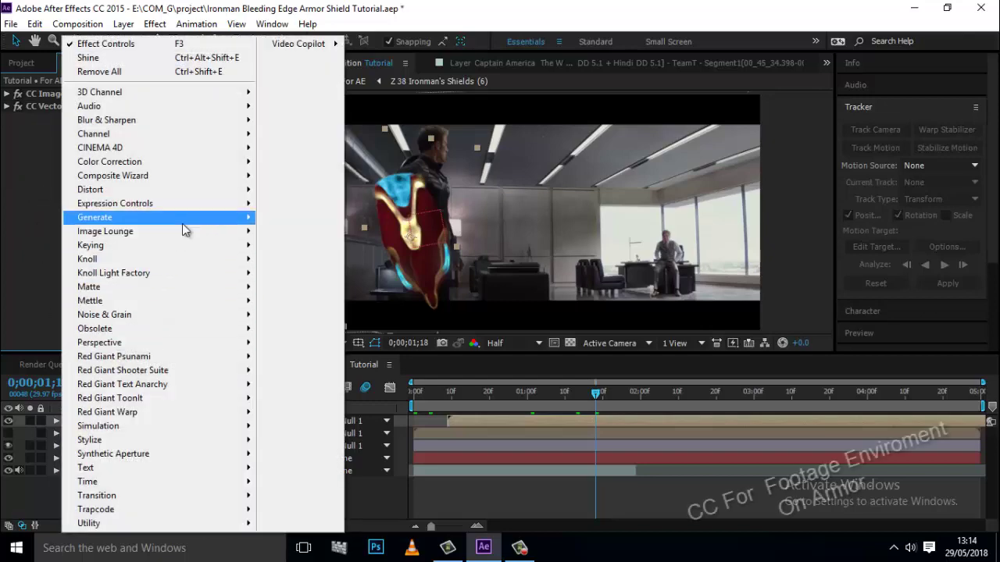
mouse_move(195, 162)
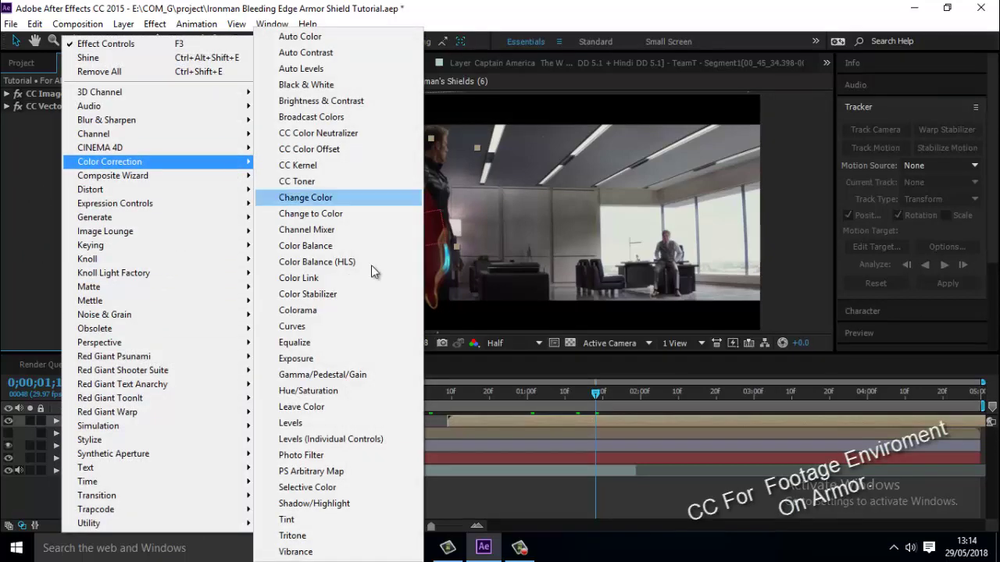
click(342, 457)
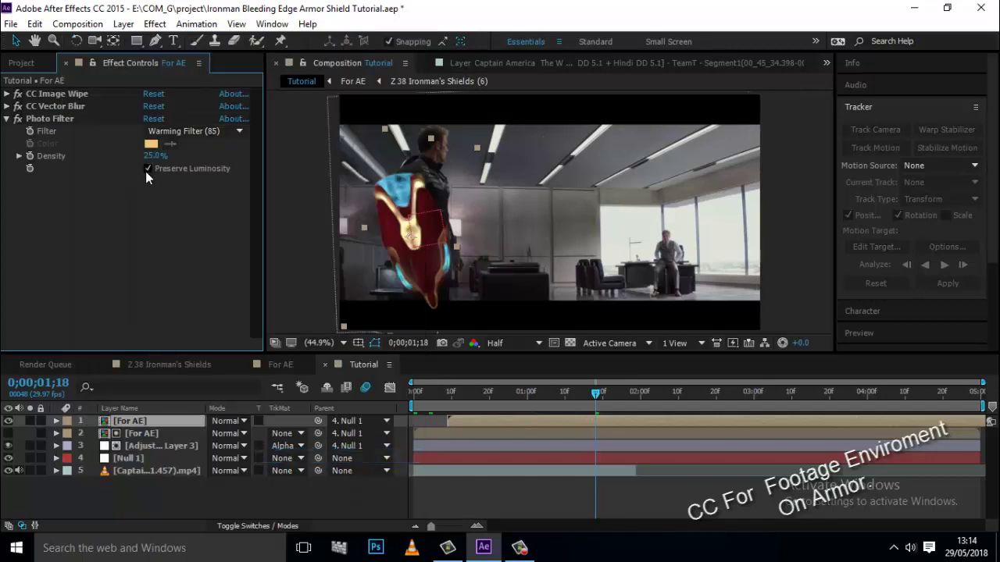
- Set the Photo Filter to Custom with a colour sampled from the standing man's dark jacket, 55% density and Preserve Luminosity on
click(197, 131)
click(212, 468)
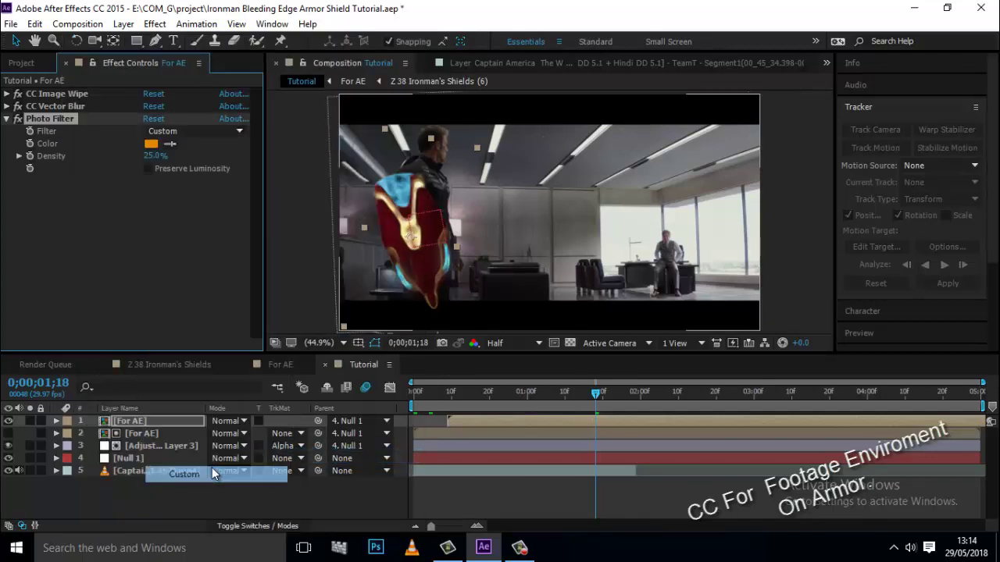
click(170, 143)
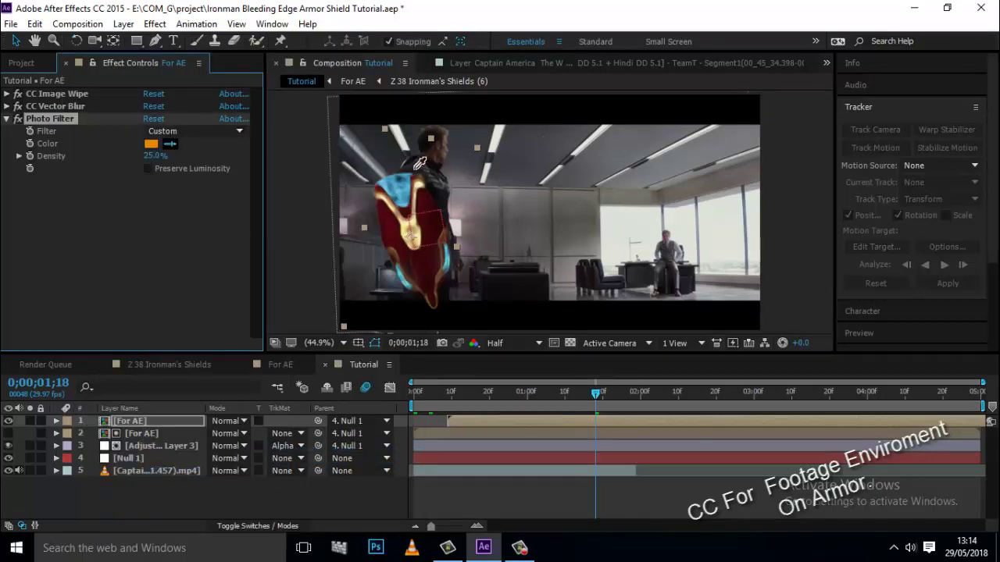
click(416, 167)
drag(155, 155, 383, 153)
click(149, 168)
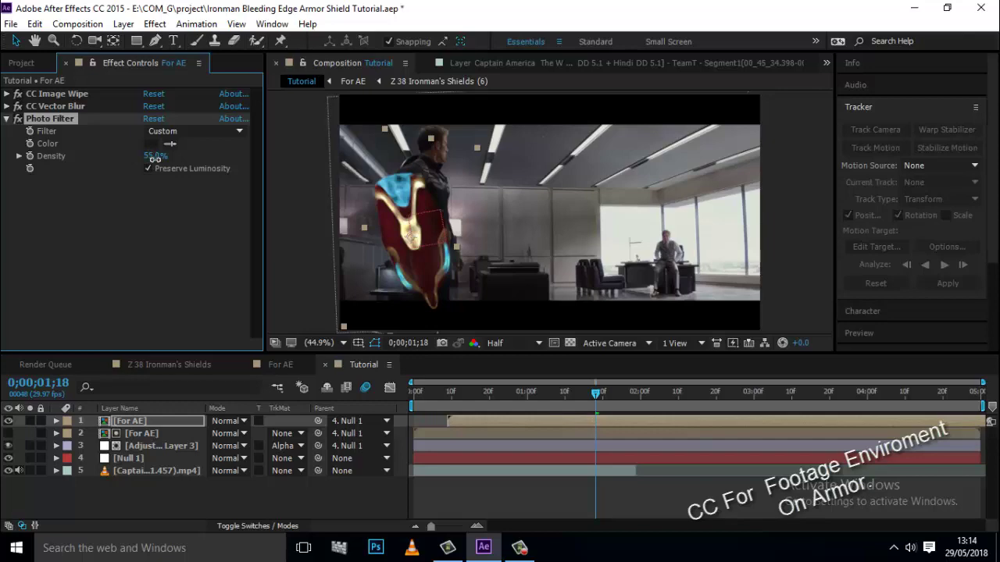
click(7, 119)
- Add a Levels effect to the top For AE layer, set RGB gamma to 1.06 and input white to 224, and raise input black slightly
right_click(78, 133)
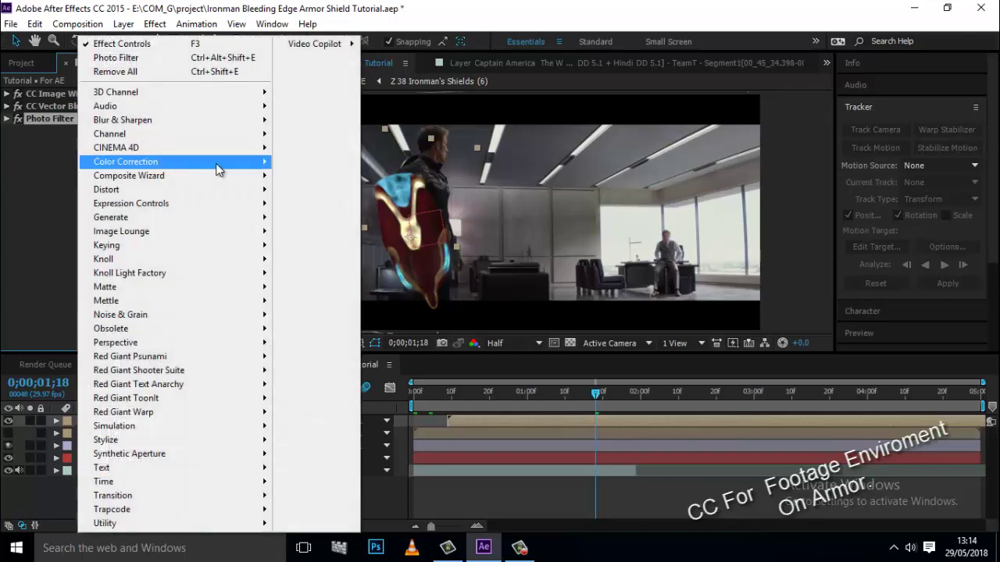
mouse_move(236, 164)
click(316, 422)
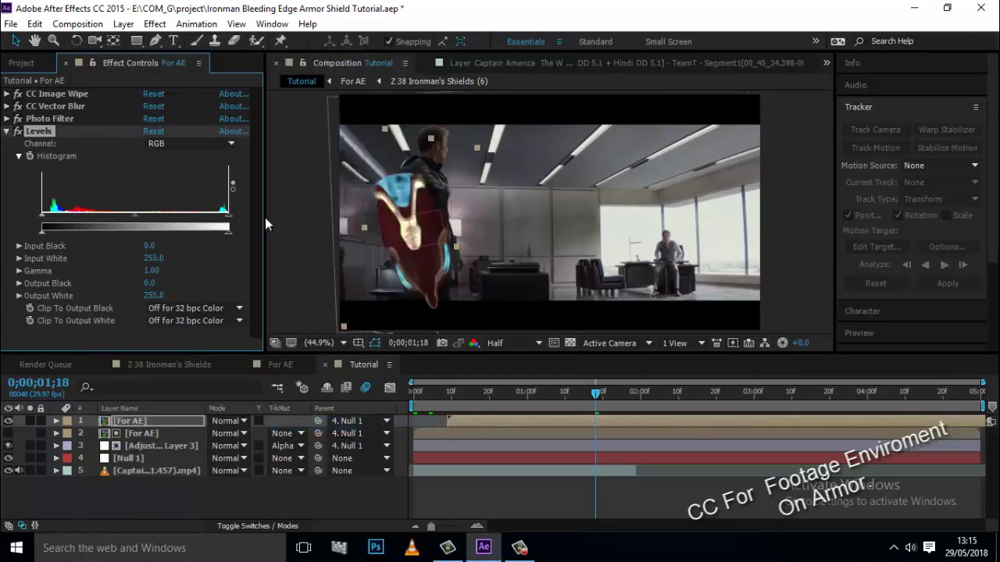
drag(124, 215, 131, 215)
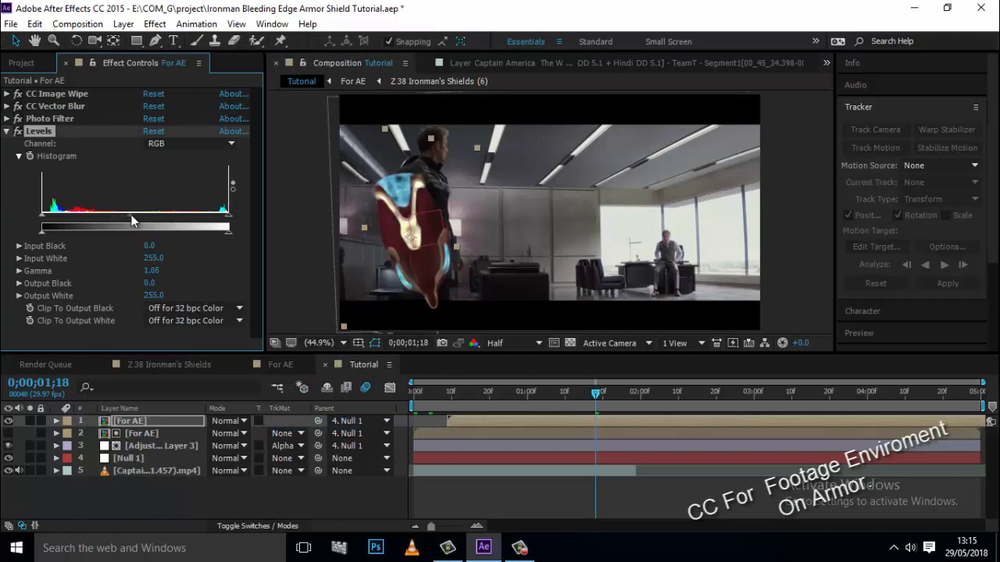
drag(224, 221, 204, 218)
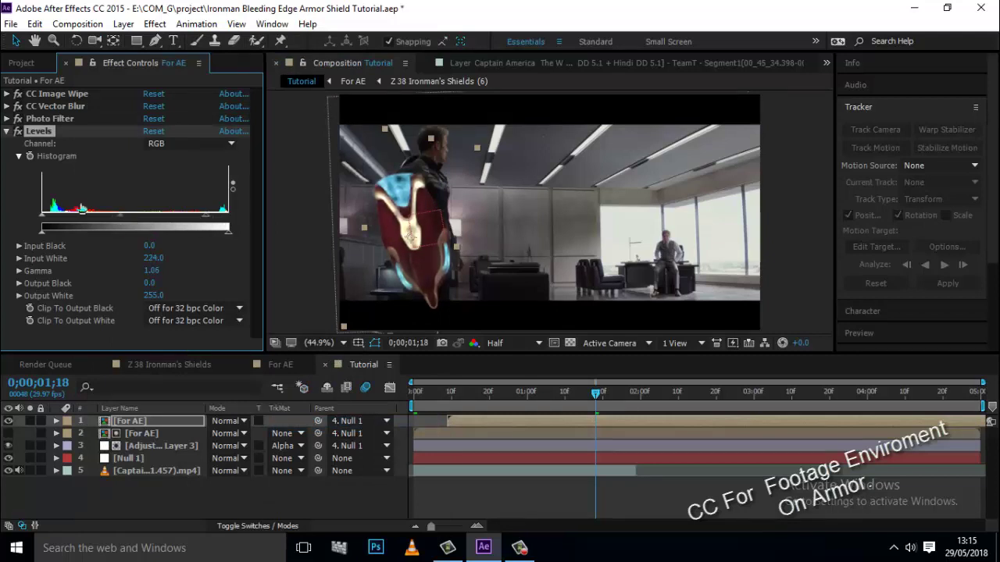
drag(44, 216, 49, 220)
- In the Levels Red channel, set the gamma to 0.94 and fine-tune the input black and input white points
click(187, 143)
click(160, 169)
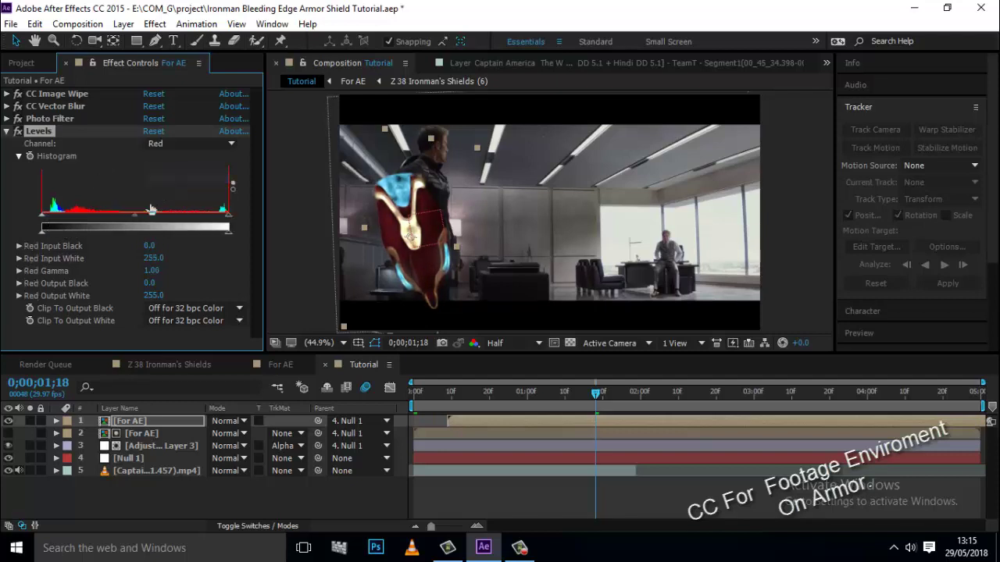
drag(145, 218, 154, 219)
mouse_move(57, 223)
mouse_down()
mouse_move(78, 221)
mouse_move(56, 221)
mouse_up()
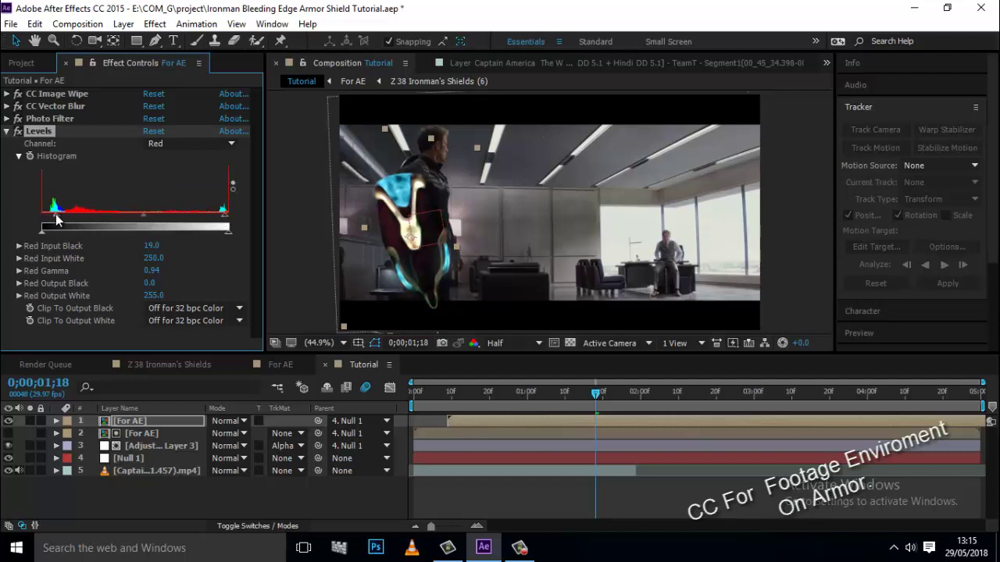
- Set the gamma of the Levels Green channel to 0.97
click(191, 144)
click(177, 156)
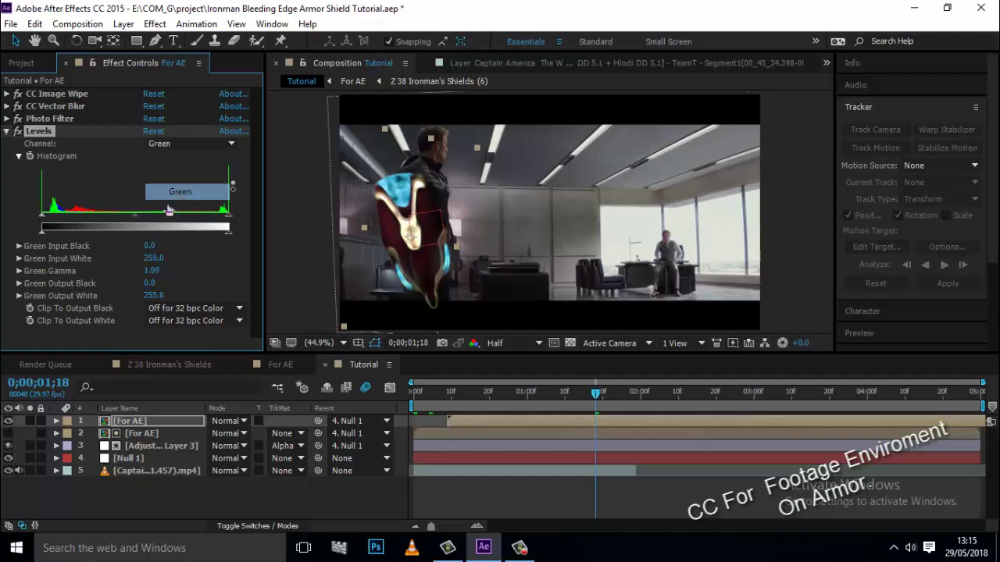
drag(136, 223, 131, 222)
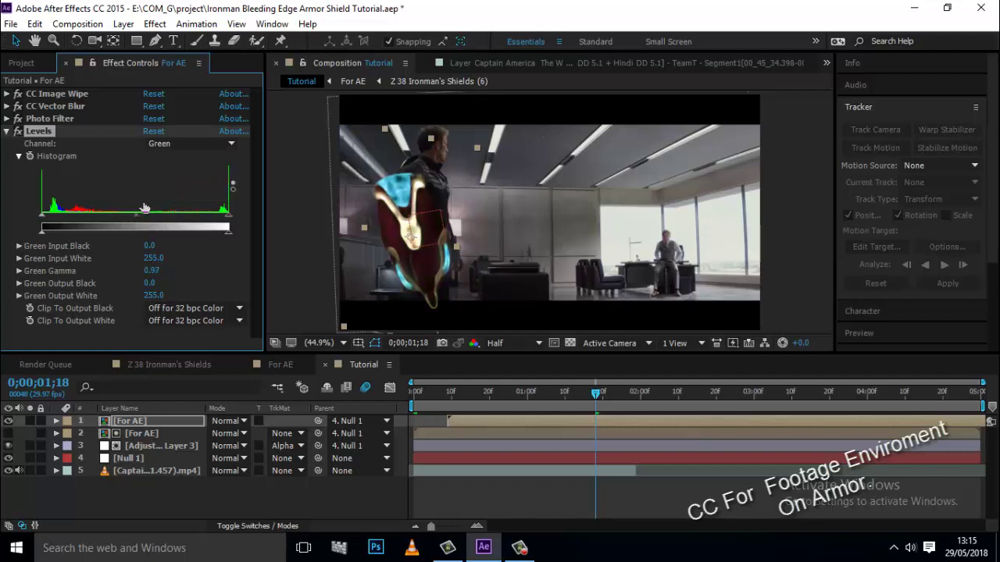
- In the Levels Blue channel, set the input white to 246 and the gamma to 0.97, then collapse the effect
click(192, 144)
click(184, 207)
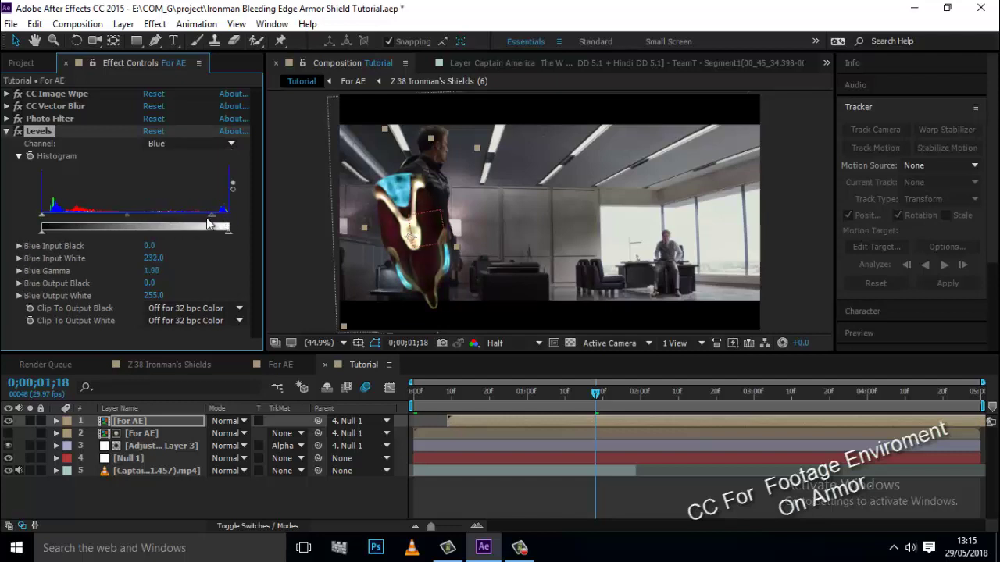
drag(131, 216, 65, 222)
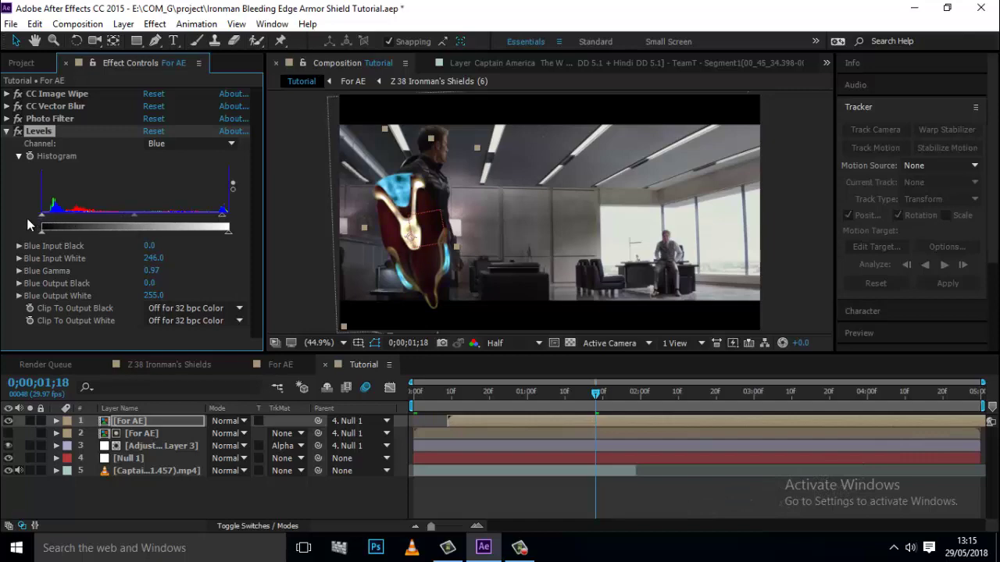
click(5, 132)
- Add a Leave Color effect to the top For AE layer with Amount to Decolor at 11%
right_click(67, 207)
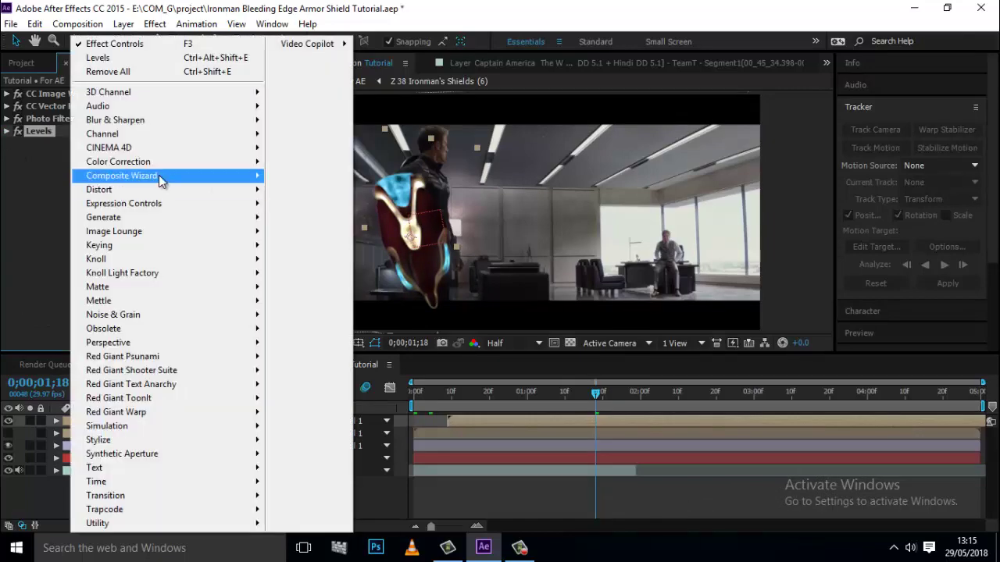
mouse_move(165, 164)
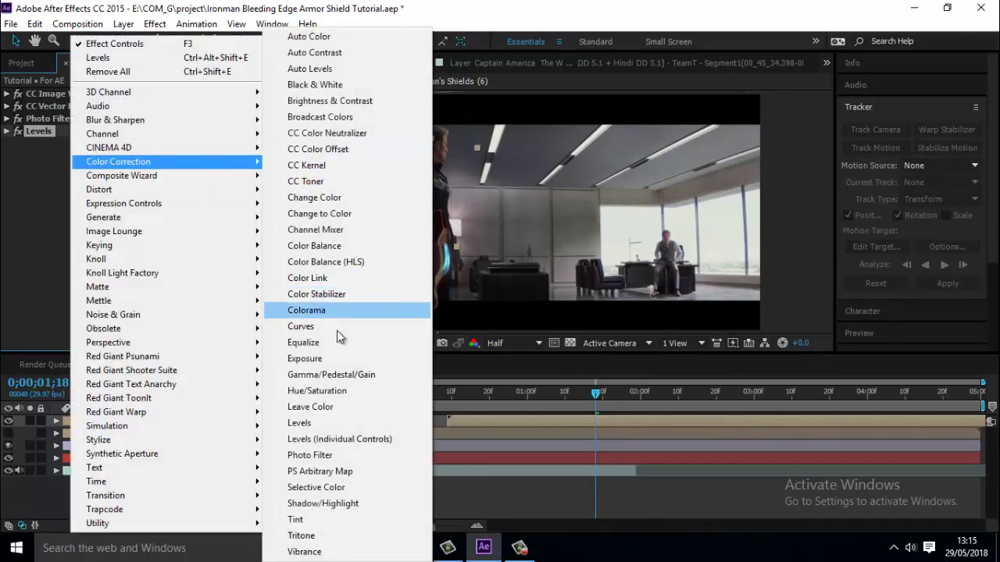
click(310, 407)
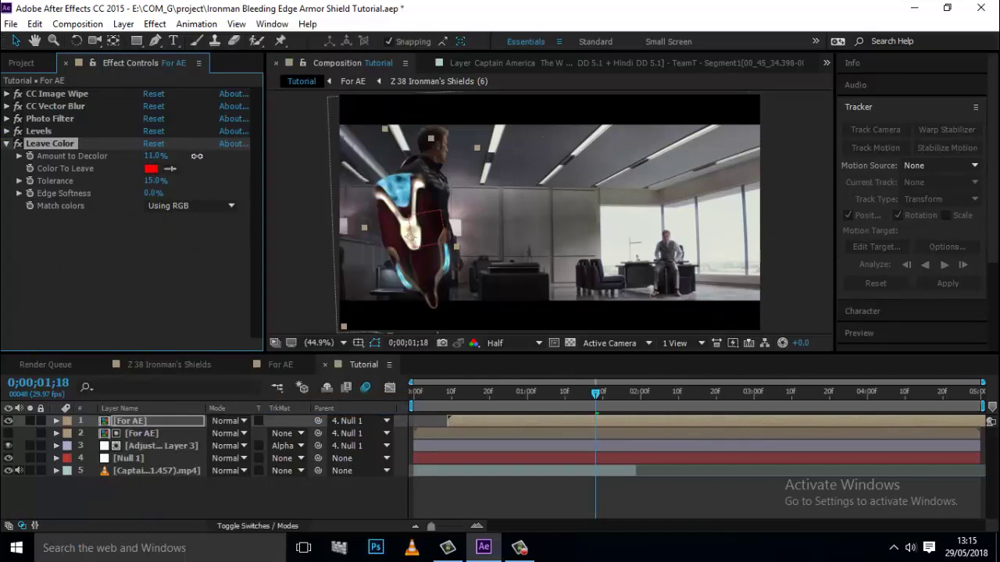
click(7, 143)
- Add a Curves effect to the top For AE layer, make a slight curve adjustment, and collapse the effect
right_click(42, 194)
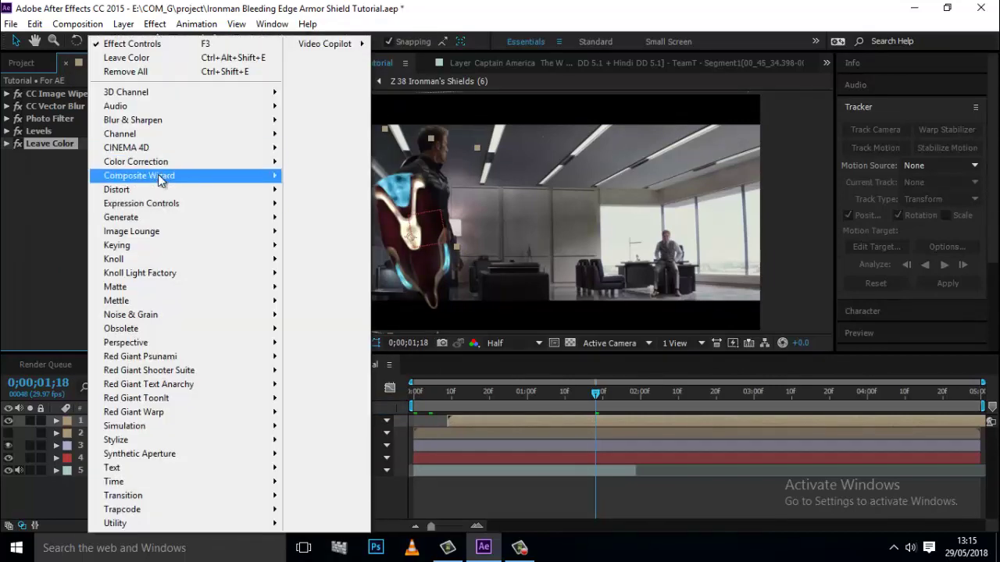
mouse_move(174, 162)
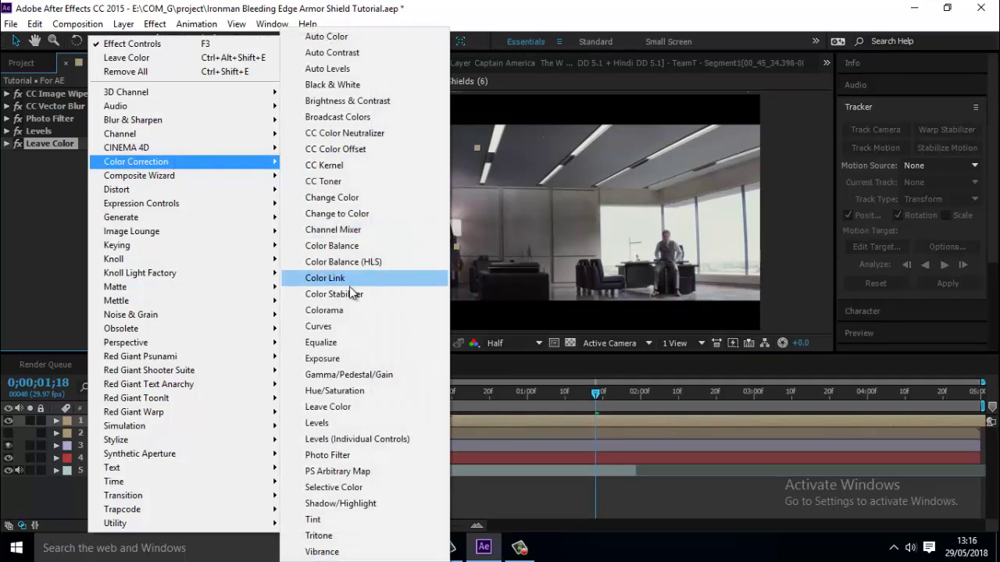
click(318, 327)
mouse_move(118, 243)
mouse_down()
mouse_move(134, 253)
mouse_move(114, 243)
mouse_up()
key(alt+3)
click(7, 94)
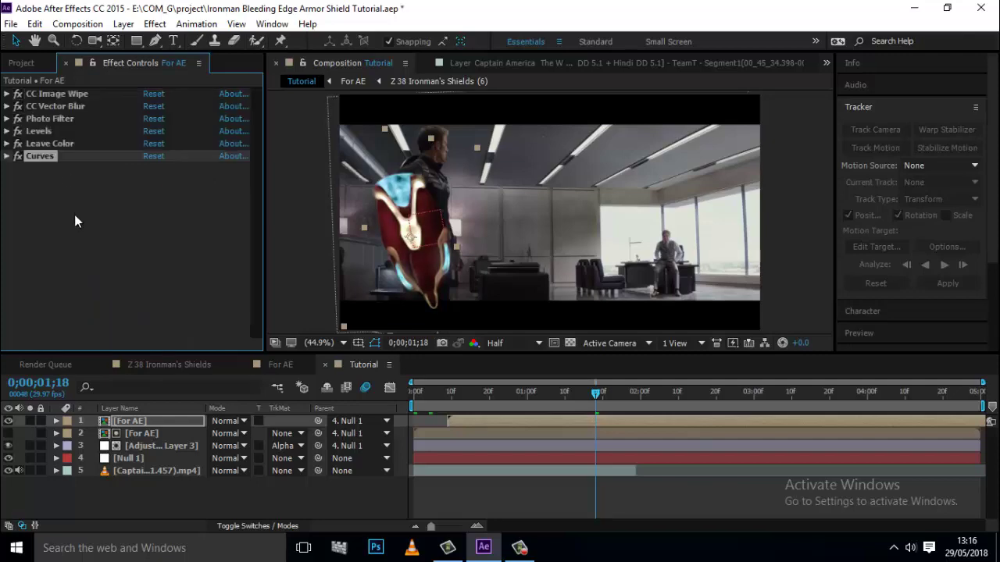
- Add a Vibrance effect to the top For AE layer with Vibrance at 21 and Saturation at 5
right_click(75, 156)
mouse_move(157, 161)
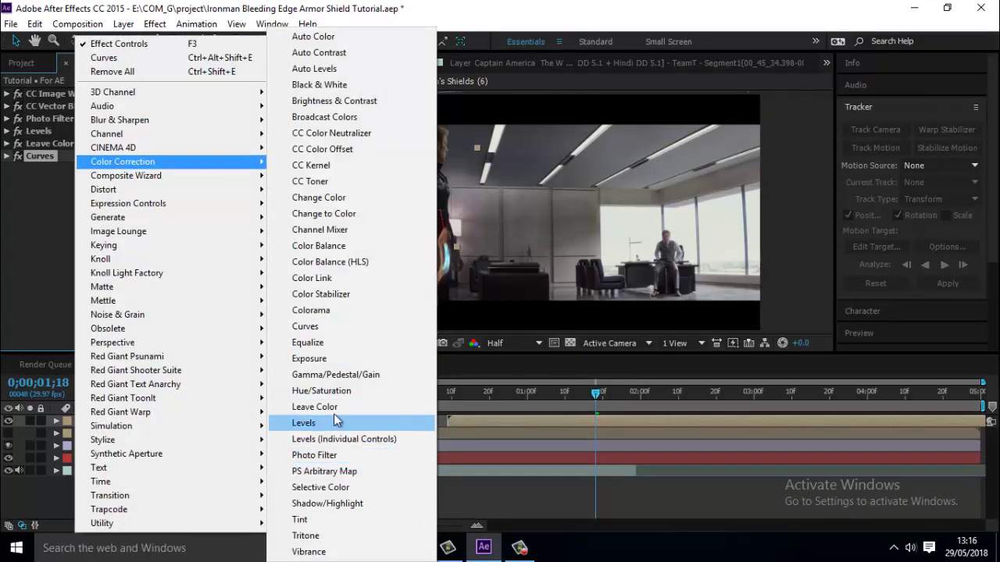
click(326, 550)
drag(147, 180, 191, 182)
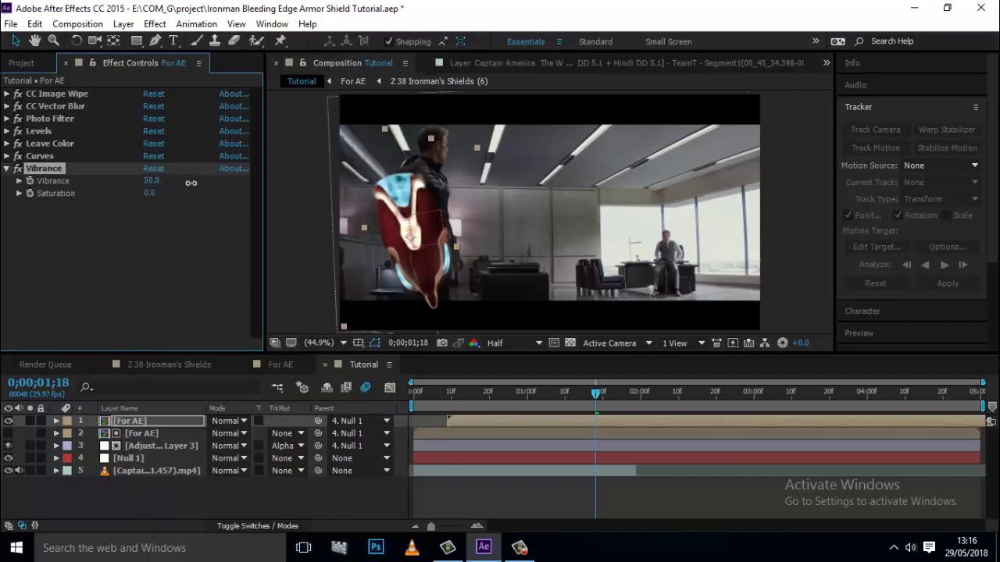
drag(256, 181, 139, 193)
click(139, 224)
- Cut the Photo Filter, Levels, Leave Color, Curves and Vibrance effects from the layer and open the For AE composition
click(44, 168)
shift+click(47, 118)
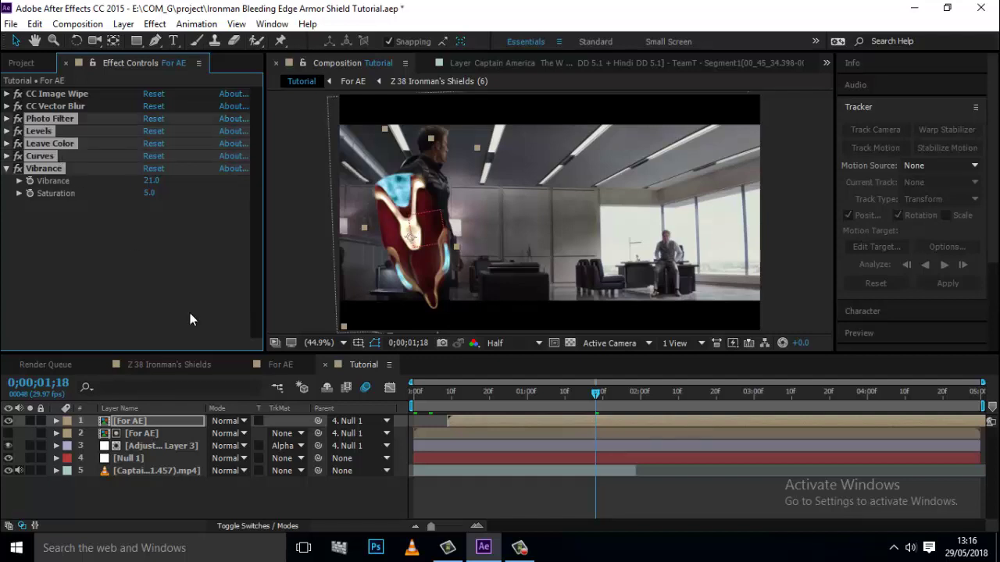
key(Delete)
click(34, 23)
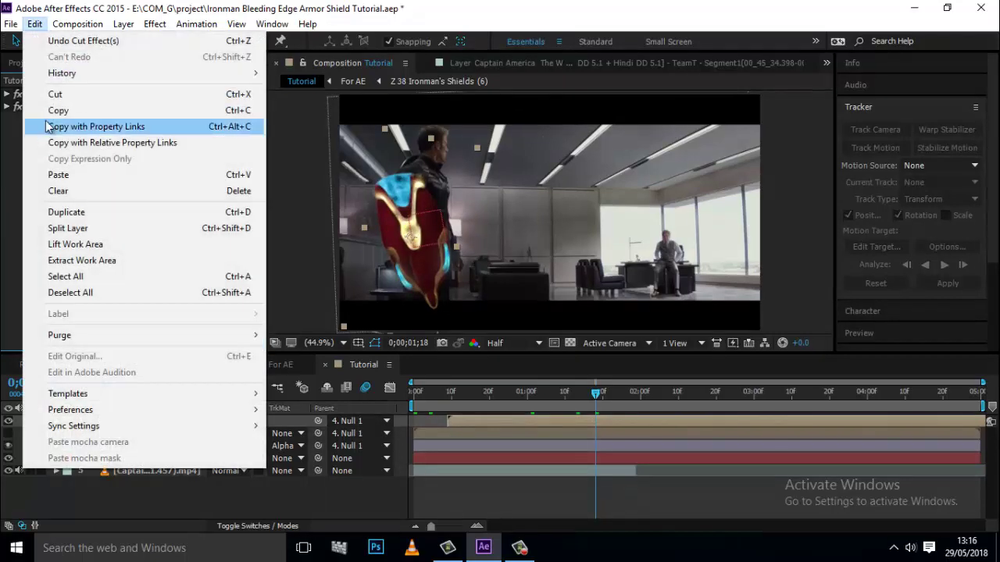
click(277, 269)
double_click(150, 426)
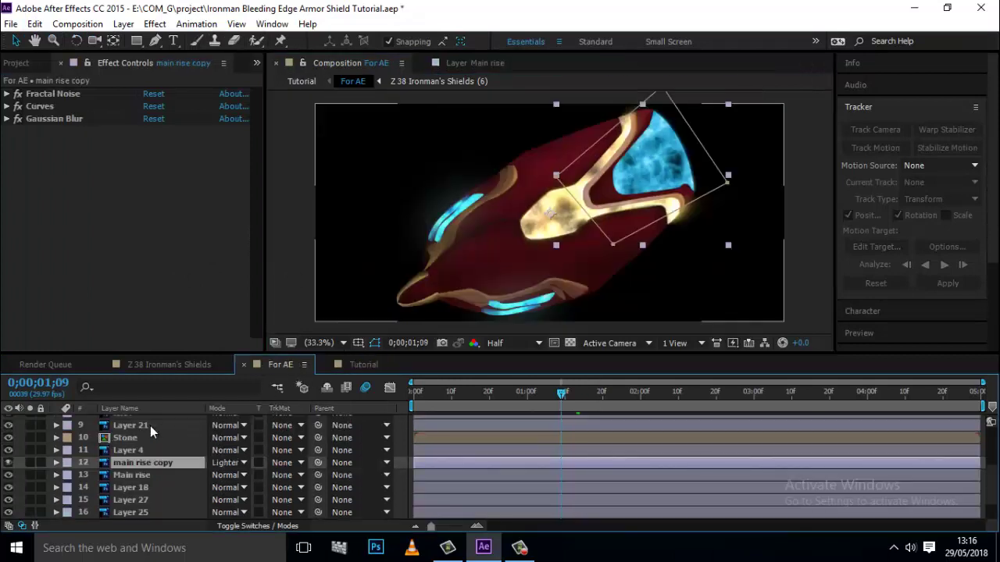
- Select the Protect, Pattern Fill 3, Pattern Fill 3 copy, Layer 25, Layer 27 and Layer 18 layers
click(142, 501)
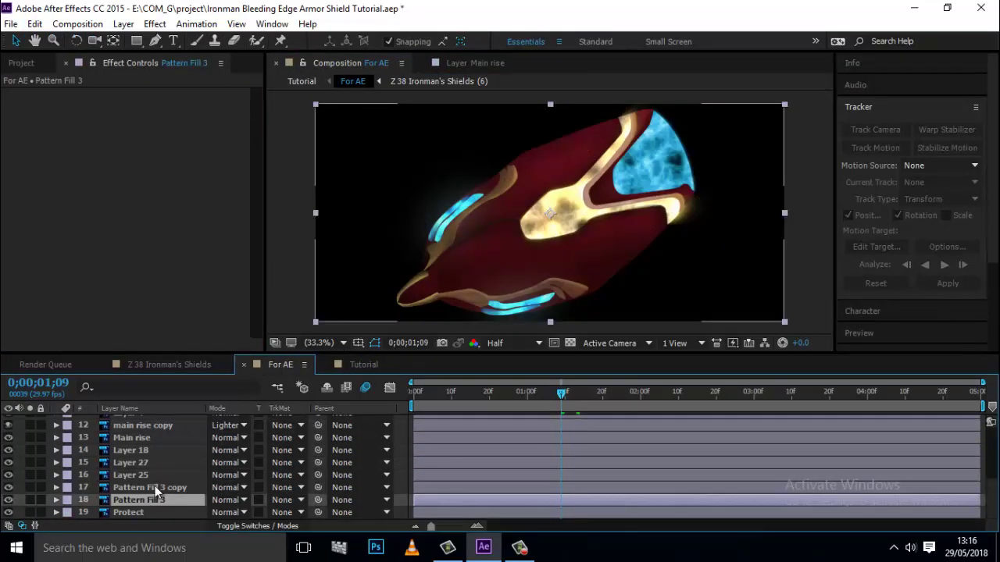
click(129, 487)
click(109, 464)
click(118, 512)
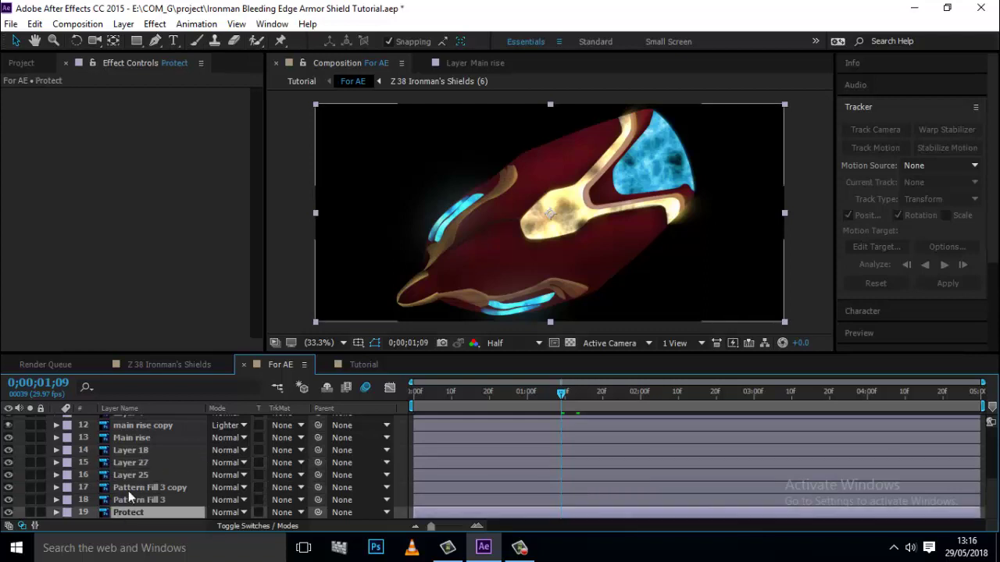
shift+click(128, 487)
shift+click(133, 474)
shift+click(137, 463)
shift+click(135, 451)
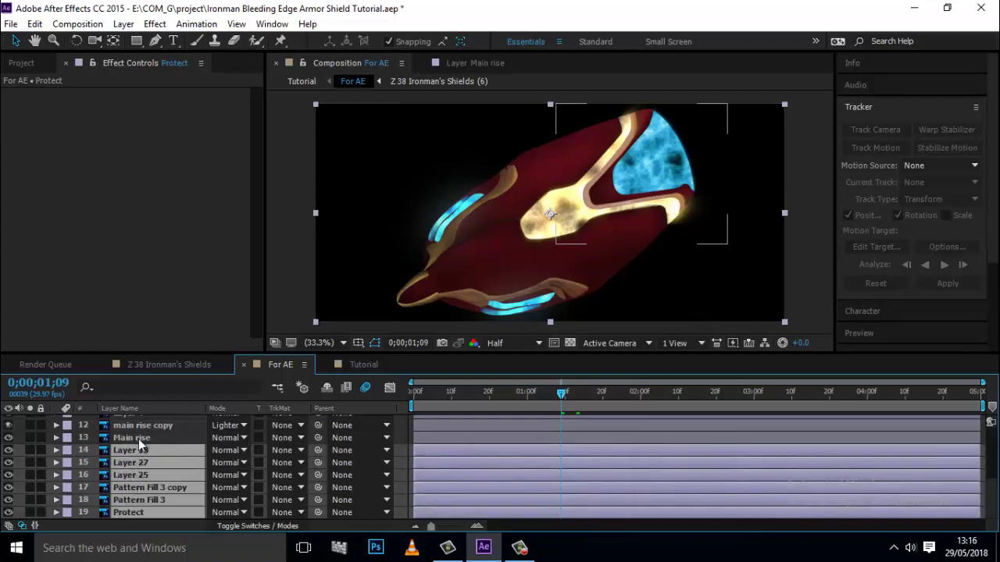
- Extend the selection with Layer 4, Layer 21 and Pattern Fill 2, leaving out the main rise, Stone and left l layers
scroll(141, 457, up, 1)
shift+click(124, 452)
ctrl+click(132, 461)
ctrl+click(131, 475)
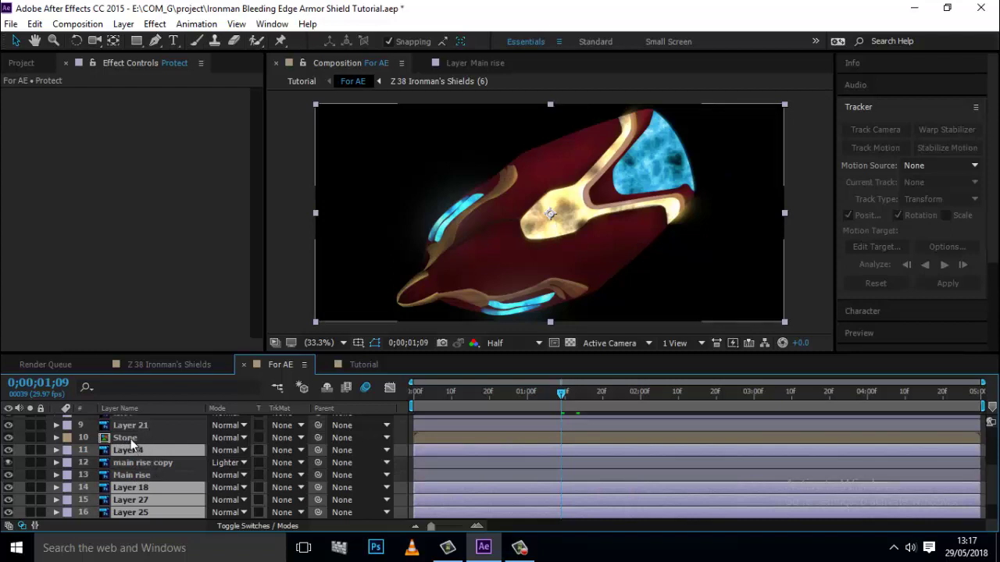
ctrl+click(130, 426)
scroll(130, 430, up, 1)
ctrl+click(130, 451)
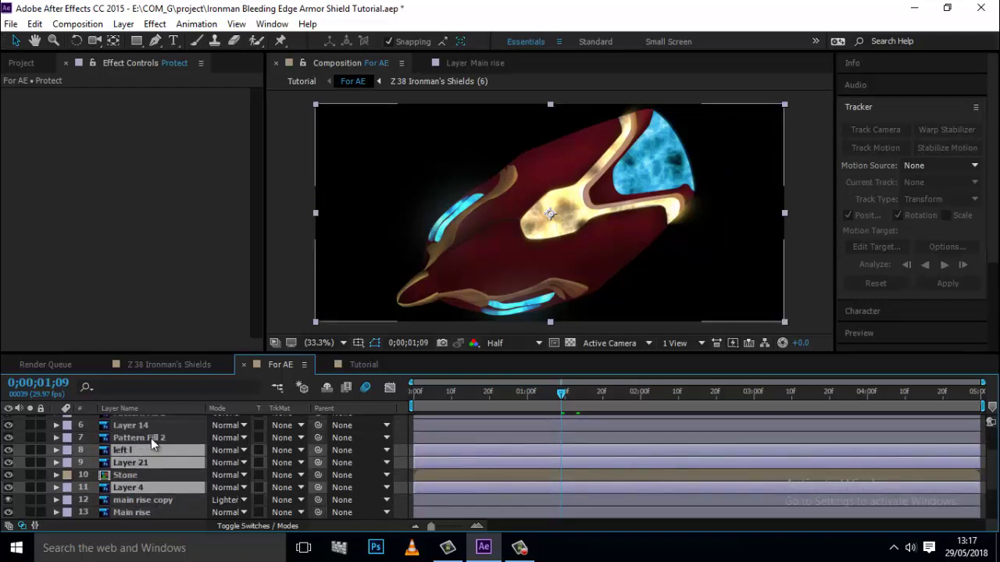
scroll(148, 445, up, 1)
ctrl+click(138, 476)
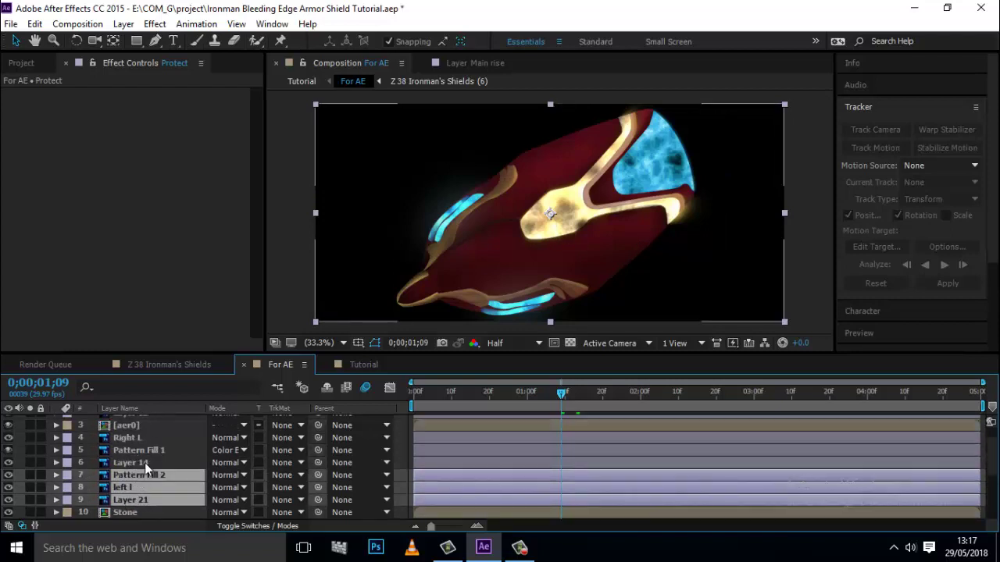
ctrl+click(128, 487)
- Add Layer 14, Pattern Fill 1, aer0, Layer 23 and Layer 24 to the selection, leaving out Right L
ctrl+click(139, 460)
ctrl+click(140, 450)
ctrl+click(135, 427)
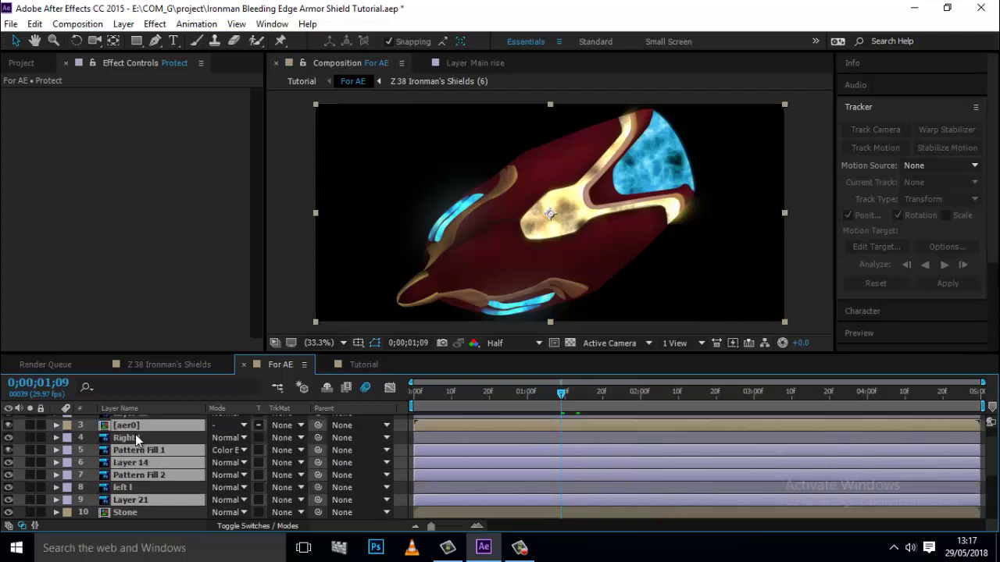
scroll(134, 436, up, 1)
ctrl+click(133, 434)
ctrl+click(139, 422)
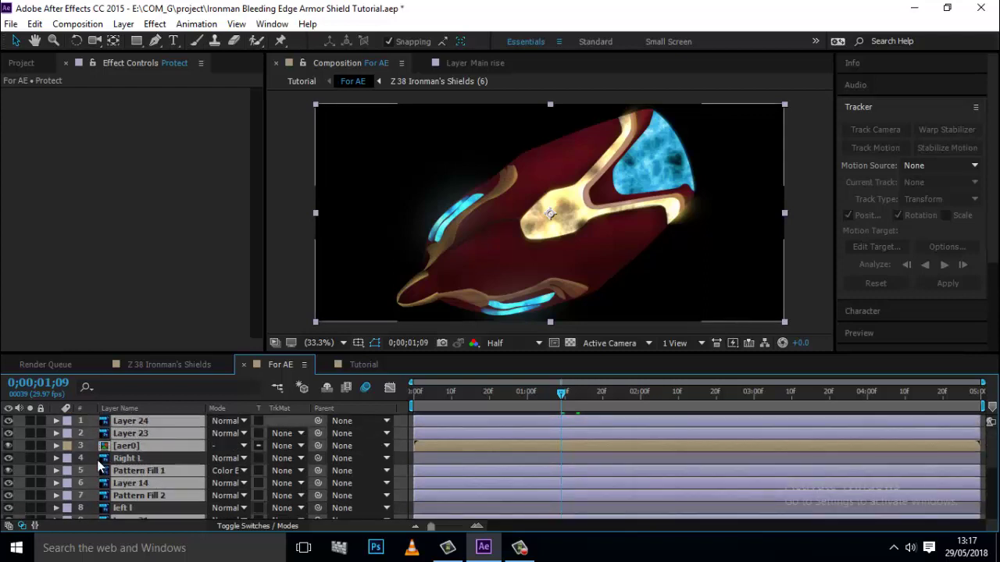
- Hide the Right L, left l, Stone, main rise copy and Main rise layers, and paste the cut color effects onto the selected layers
click(8, 458)
scroll(47, 461, down, 5)
click(8, 450)
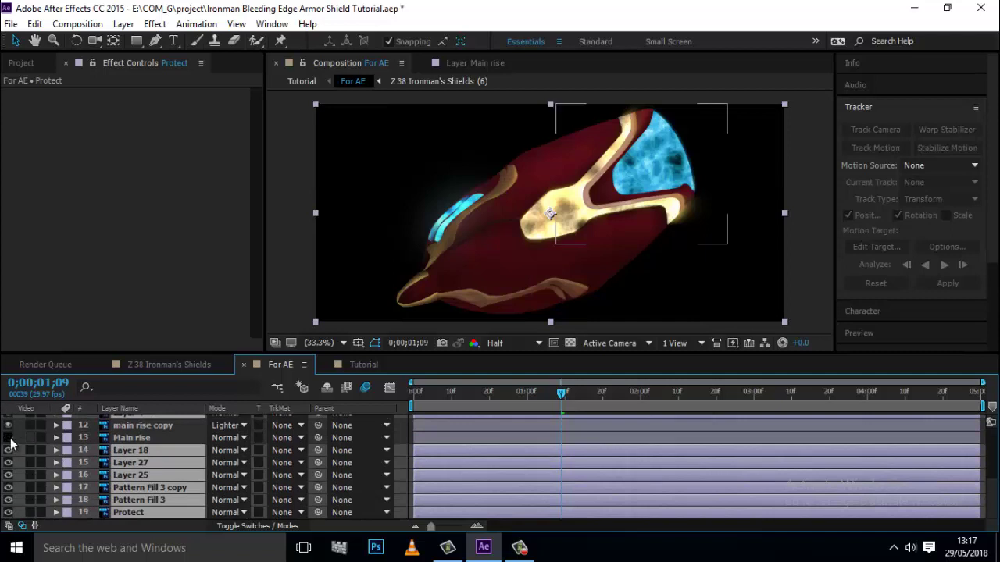
click(8, 437)
scroll(70, 465, up, 3)
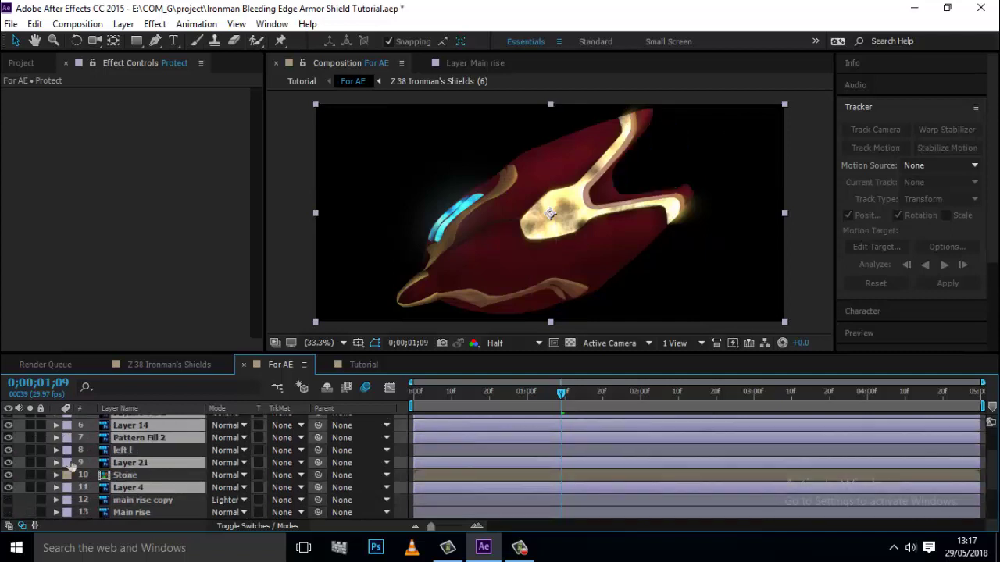
click(8, 474)
click(7, 463)
scroll(70, 461, up, 5)
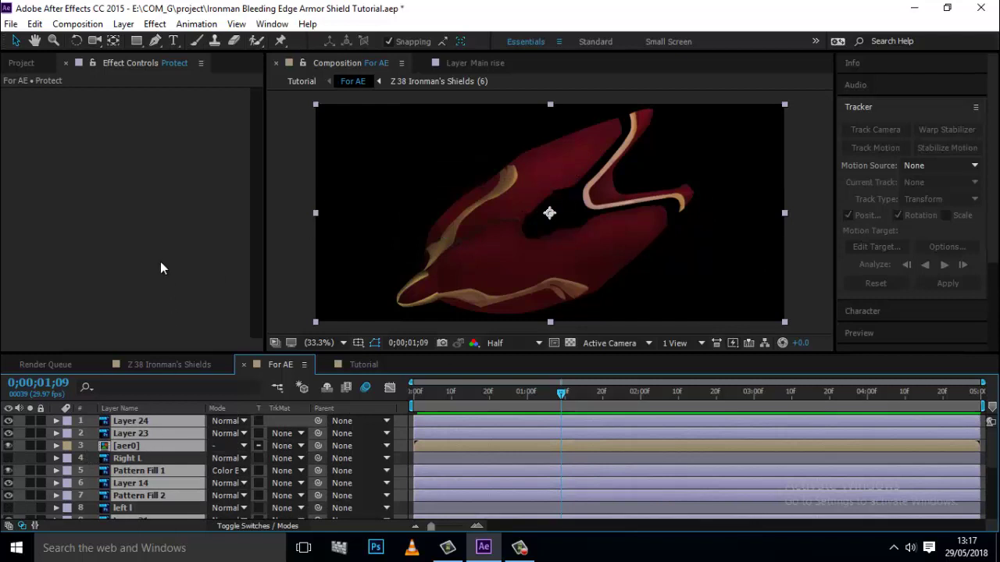
key(ctrl+v)
ctrl+click(7, 94)
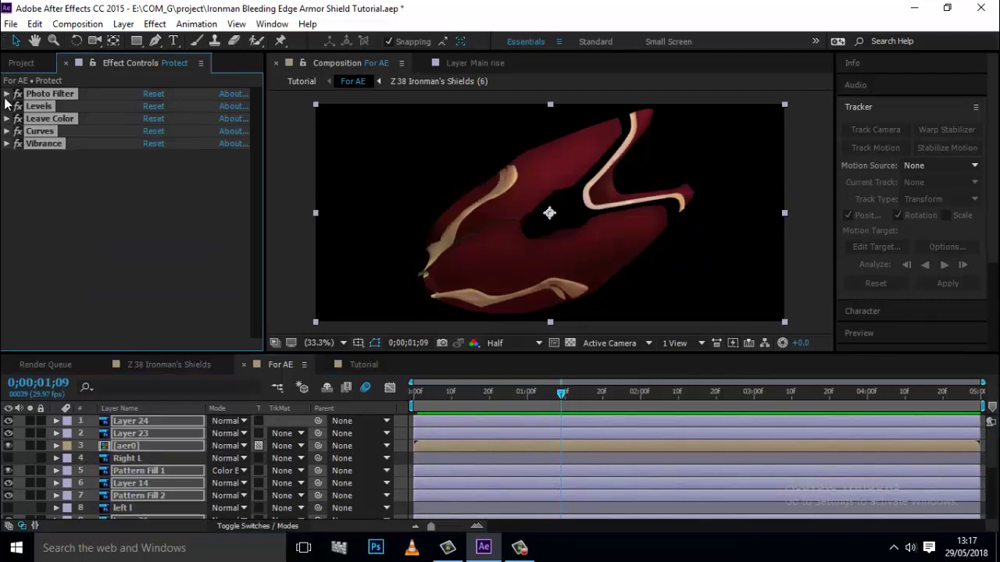
- Turn the visibility of the Right L, left l, Stone, main rise copy and Main rise layers back on
click(193, 458)
click(8, 457)
scroll(14, 461, down, 1)
click(8, 470)
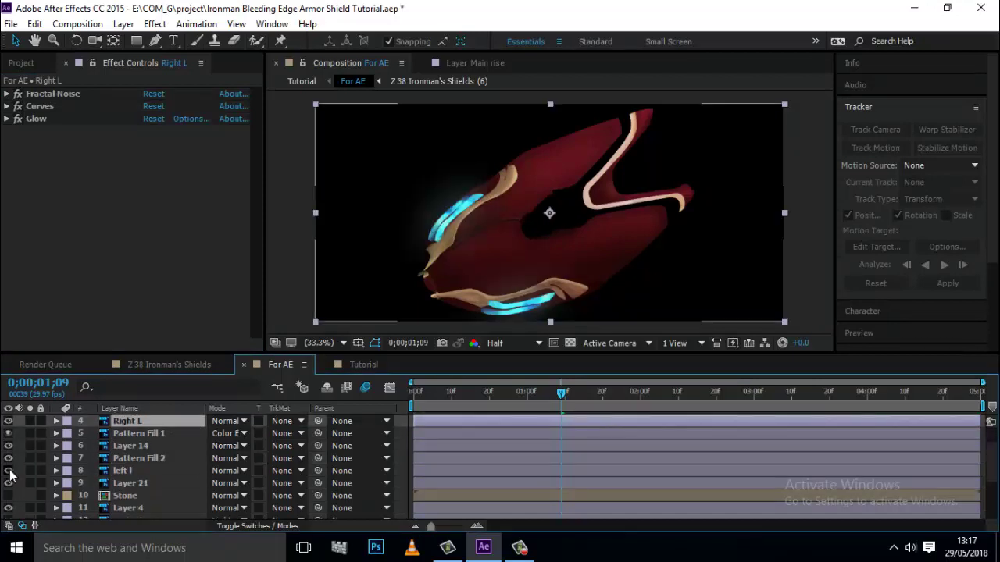
click(7, 495)
scroll(7, 493, down, 1)
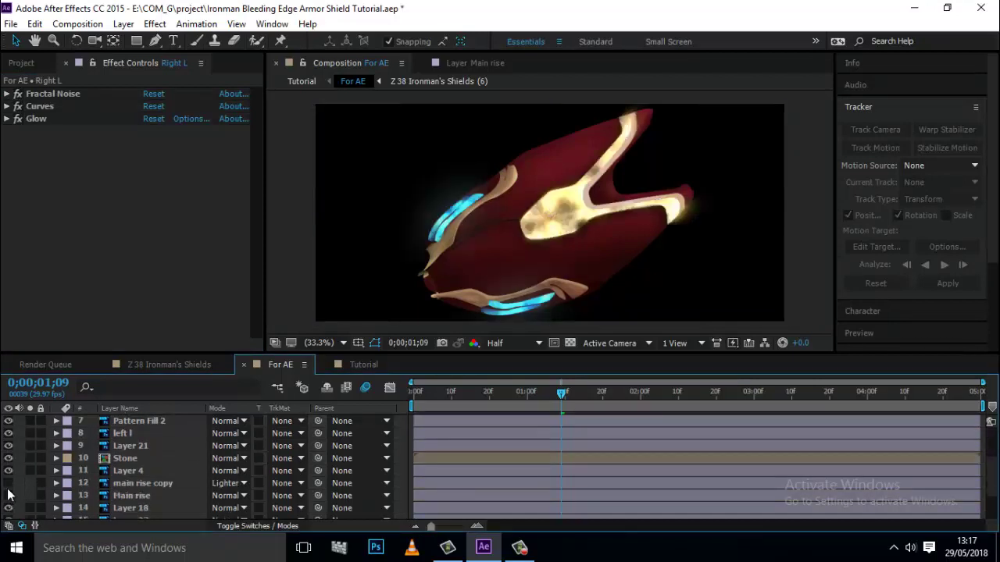
click(8, 483)
scroll(117, 469, down, 2)
scroll(251, 500, up, 1)
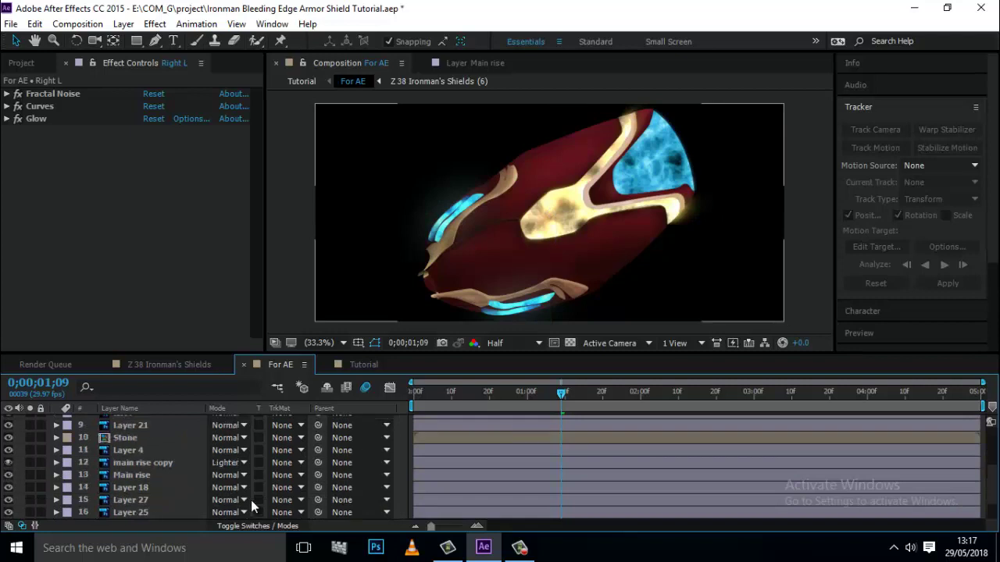
scroll(251, 500, up, 3)
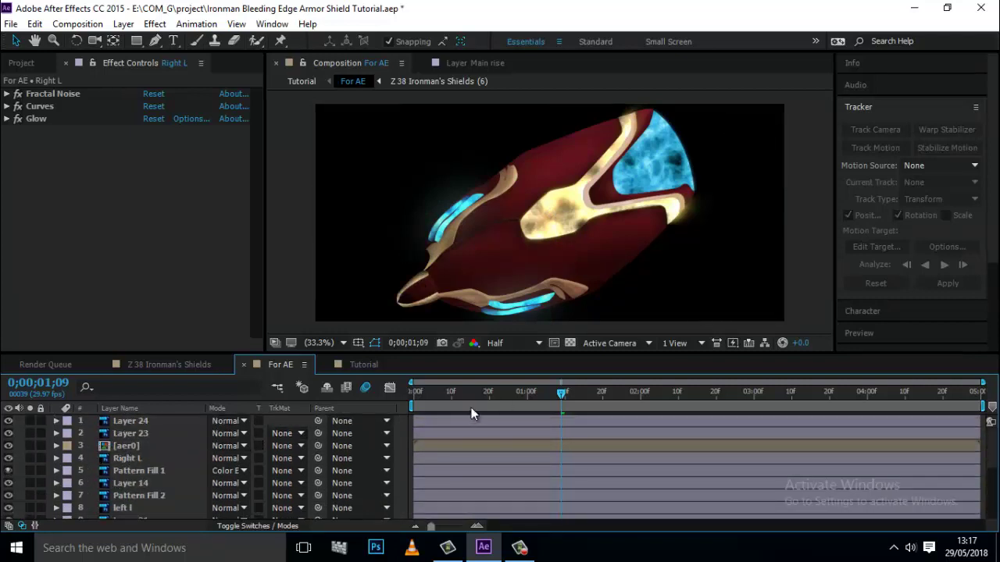
- Preview the Tutorial composition, and add and adjust a Vibrance effect on its top For AE layer
click(364, 364)
key(space)
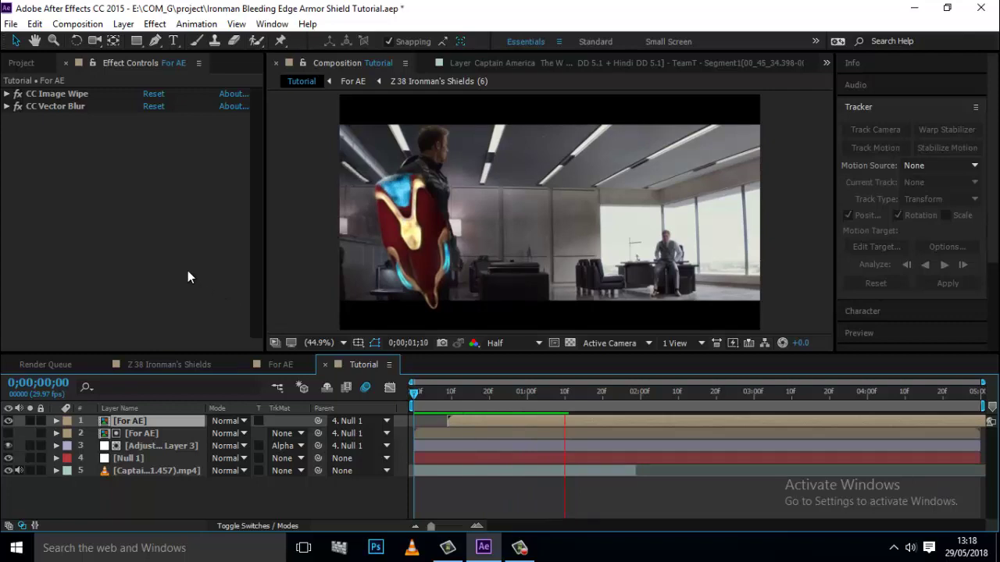
click(155, 24)
mouse_move(268, 161)
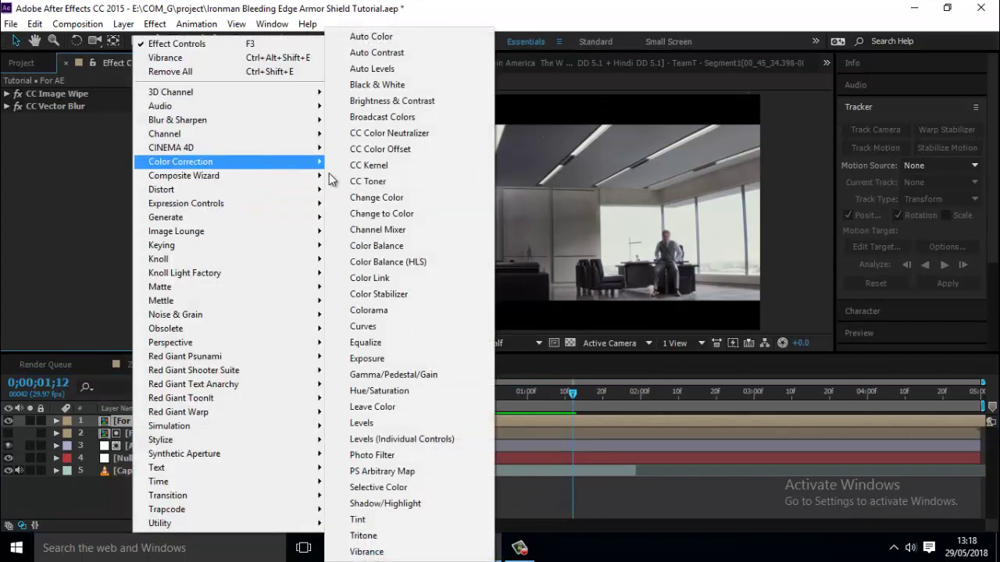
click(368, 551)
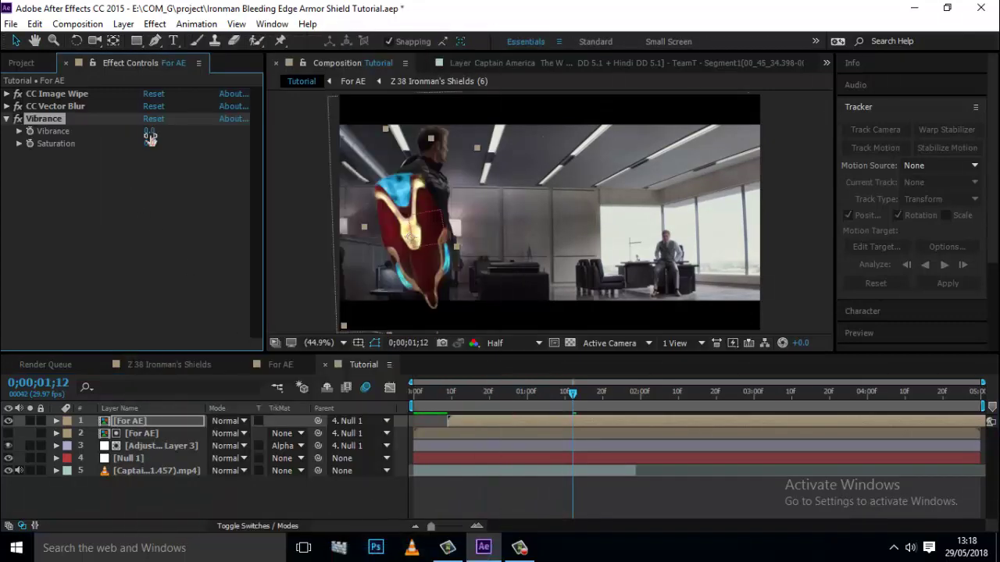
drag(162, 145, 136, 150)
click(133, 218)
click(7, 119)
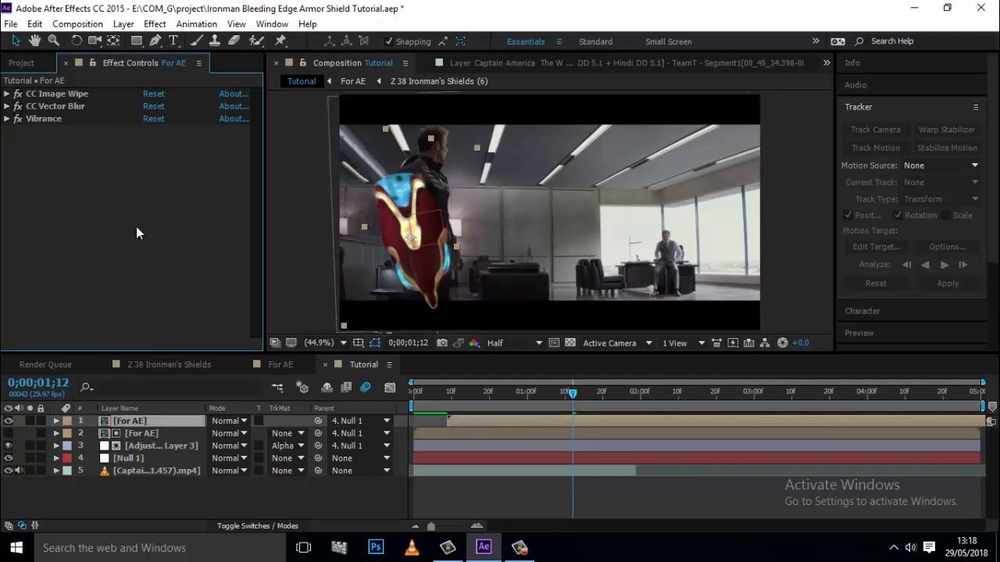
- End the work area at 0;00;01;28 and preview the shield animation
drag(557, 403, 631, 406)
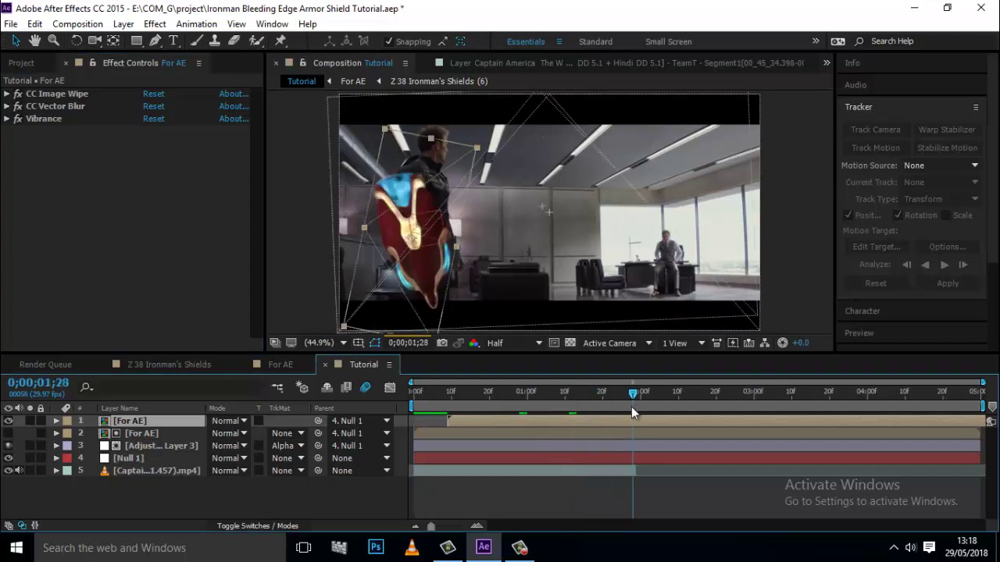
key(n)
key(space)
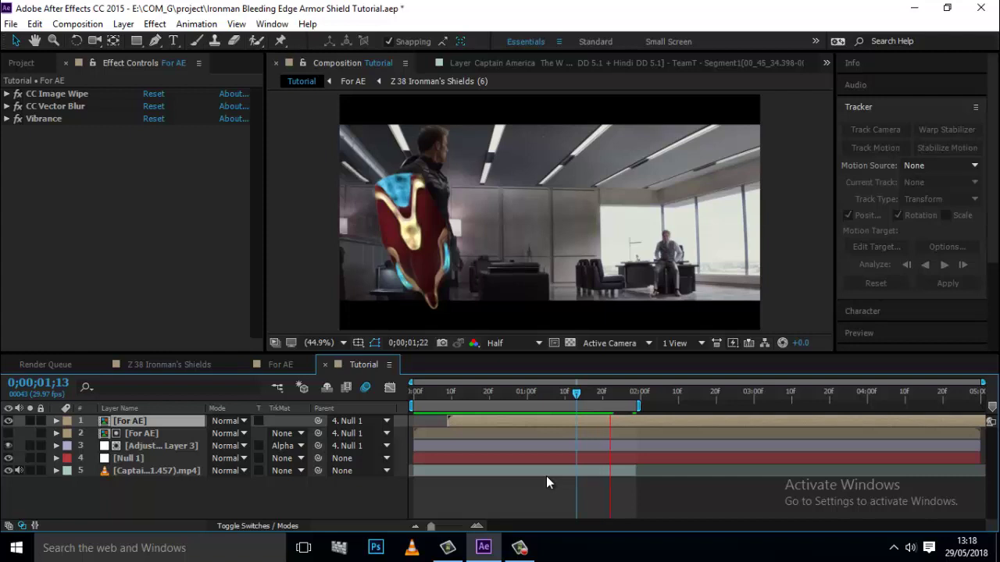
- Add a CC Image Wipe Completion keyframe to the top For AE layer at 0;00;01;17
click(615, 394)
drag(615, 394, 591, 394)
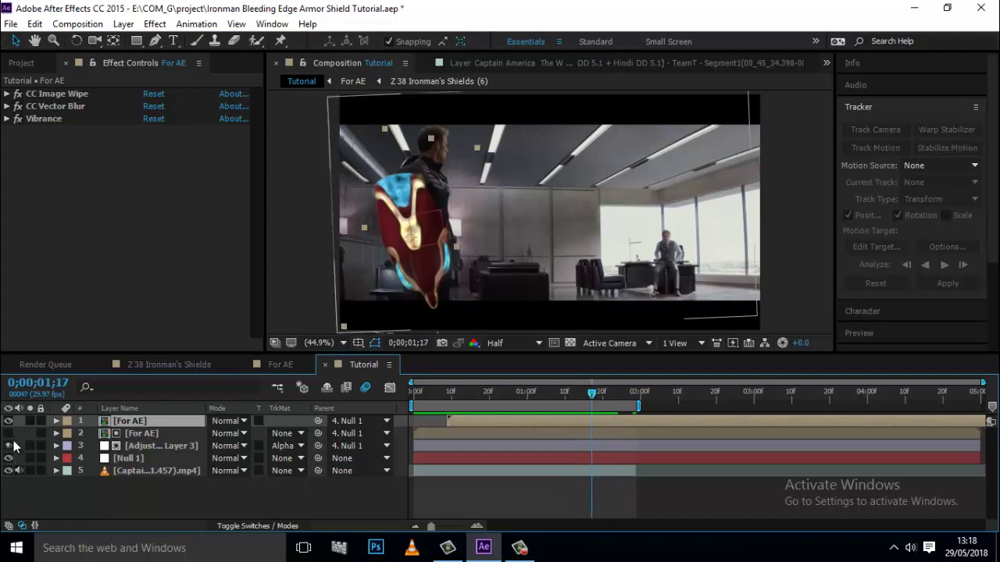
click(56, 421)
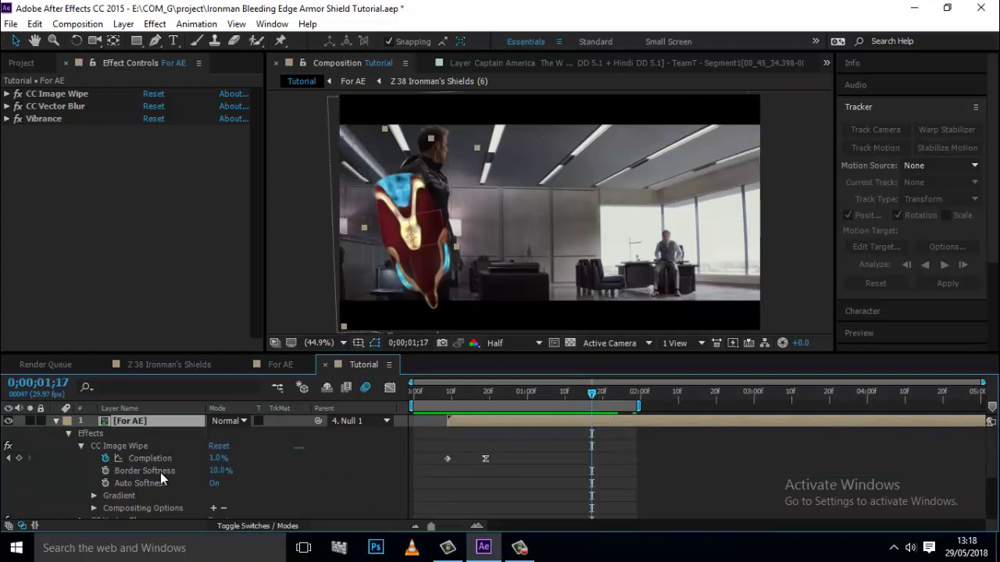
click(19, 458)
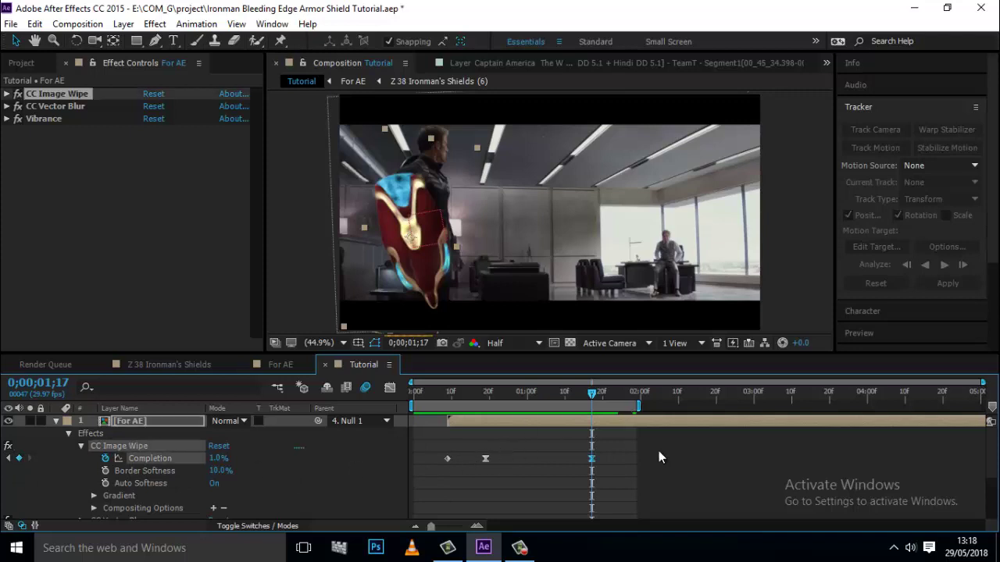
- Play back the shield animation and return to the first frame
key(space)
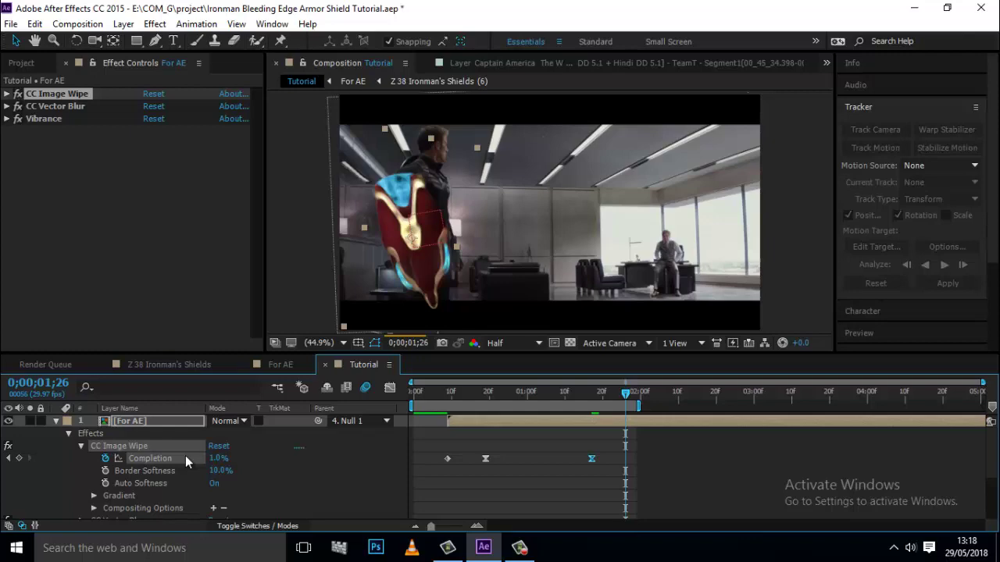
key(space)
key(Home)
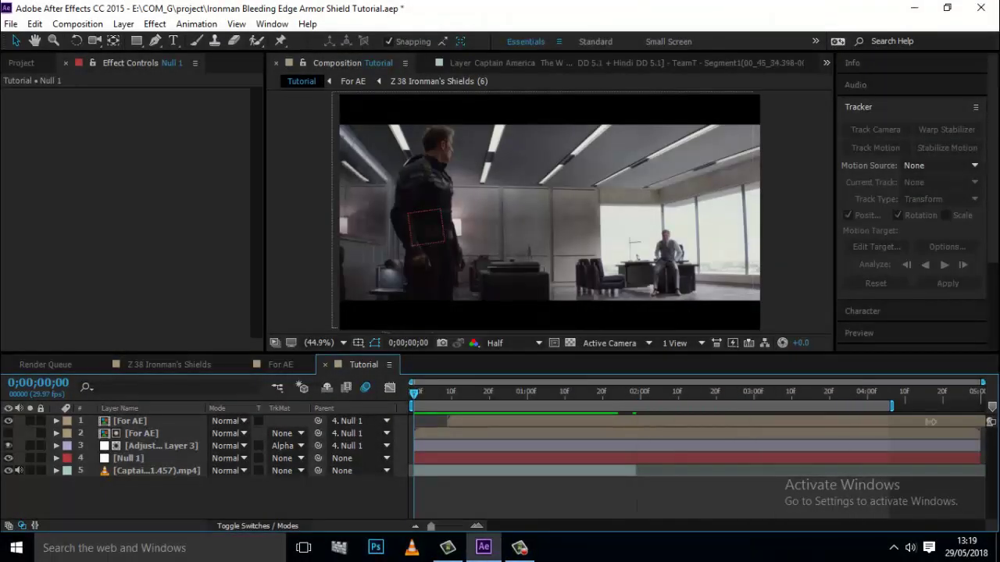
- Shift all layers so the effect layers start at about 0;00;01;07, then extend the film footage's start back to the first frame
click(617, 474)
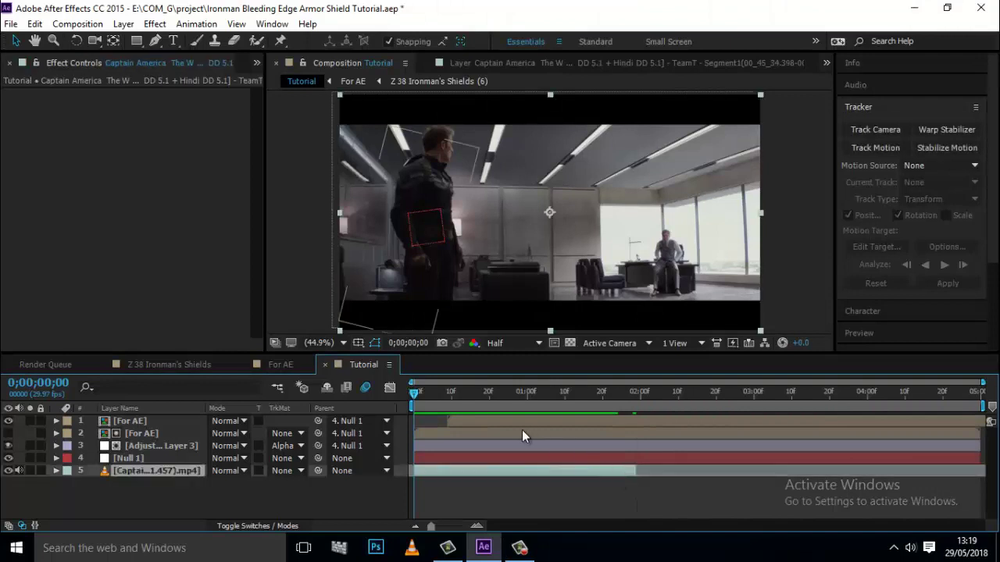
click(162, 449)
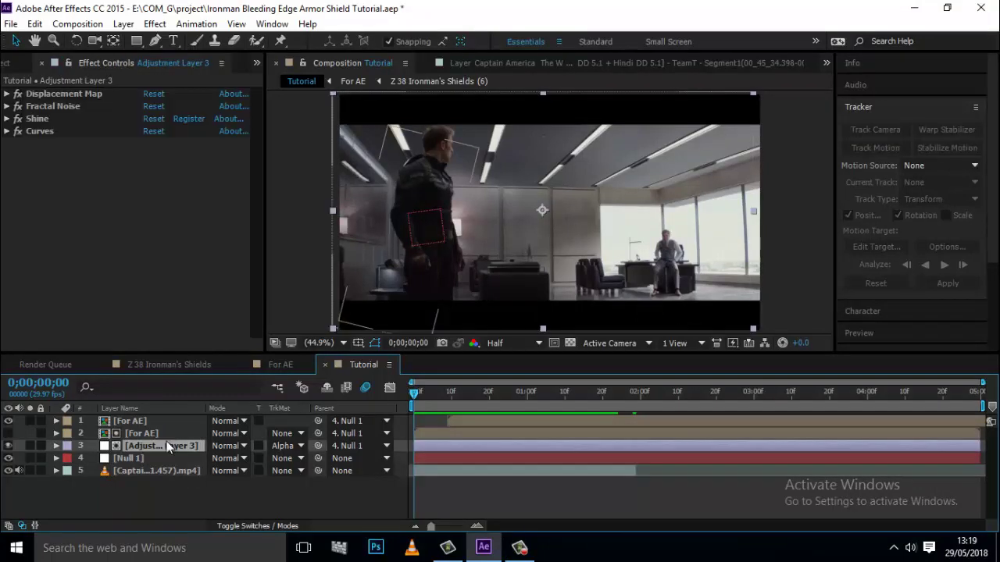
click(156, 459)
click(171, 471)
key(ctrl+a)
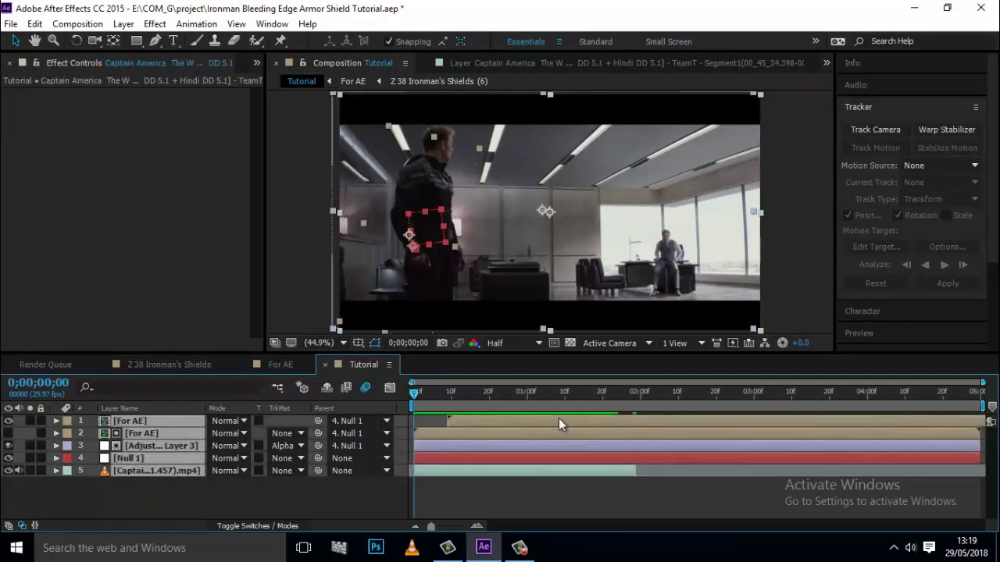
drag(559, 424, 699, 434)
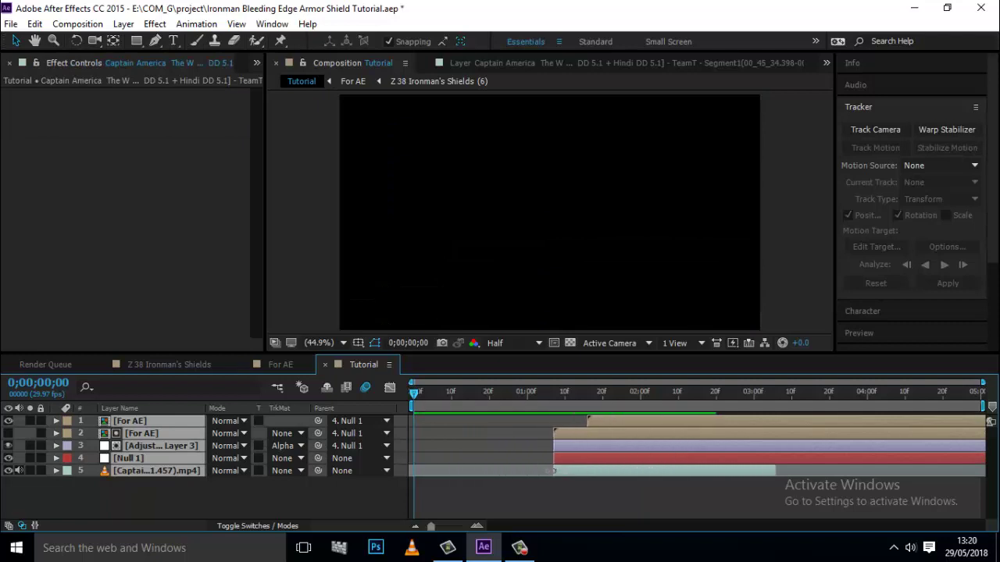
click(531, 484)
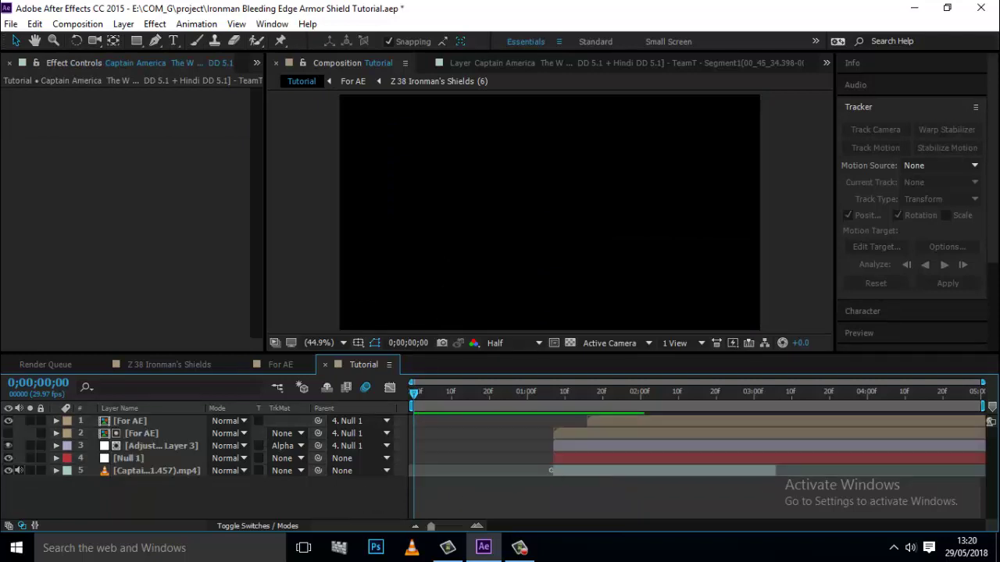
drag(550, 471, 413, 470)
click(527, 392)
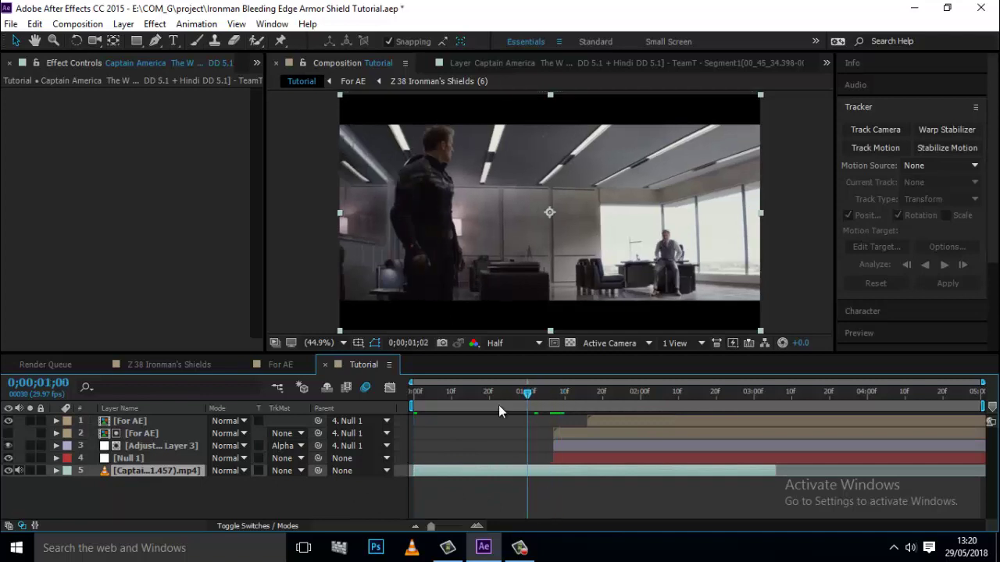
drag(498, 405, 416, 414)
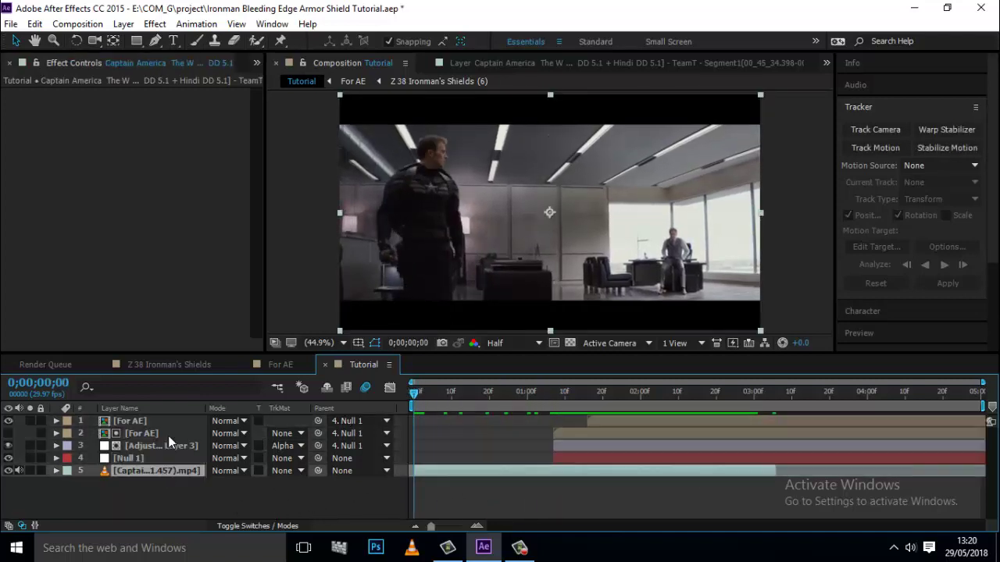
- Shift all layers until the effect layers start at about 0;00;02;09, and extend the film footage's start back to the first frame again
key(ctrl+a)
drag(560, 471, 678, 473)
click(270, 492)
click(131, 471)
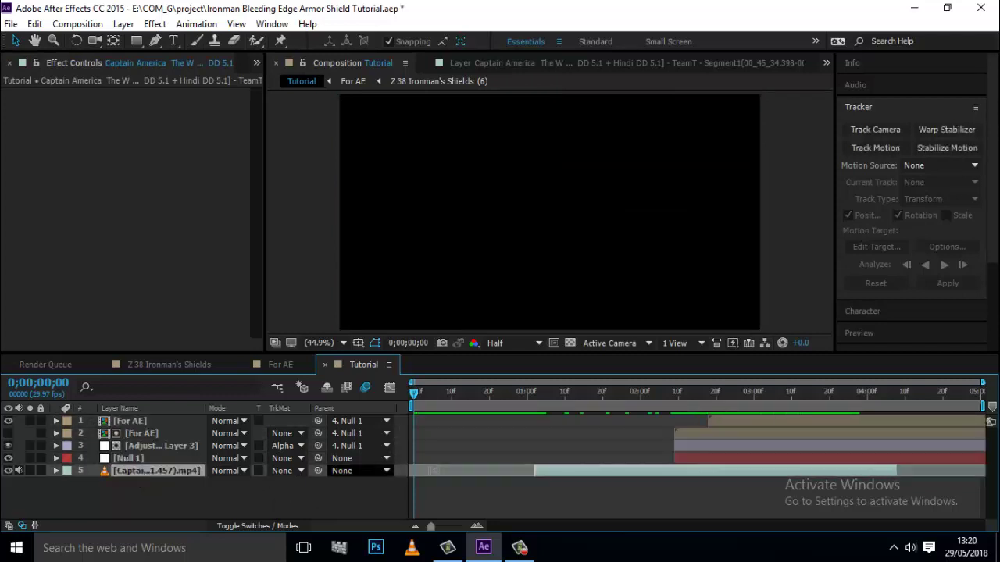
drag(537, 471, 414, 471)
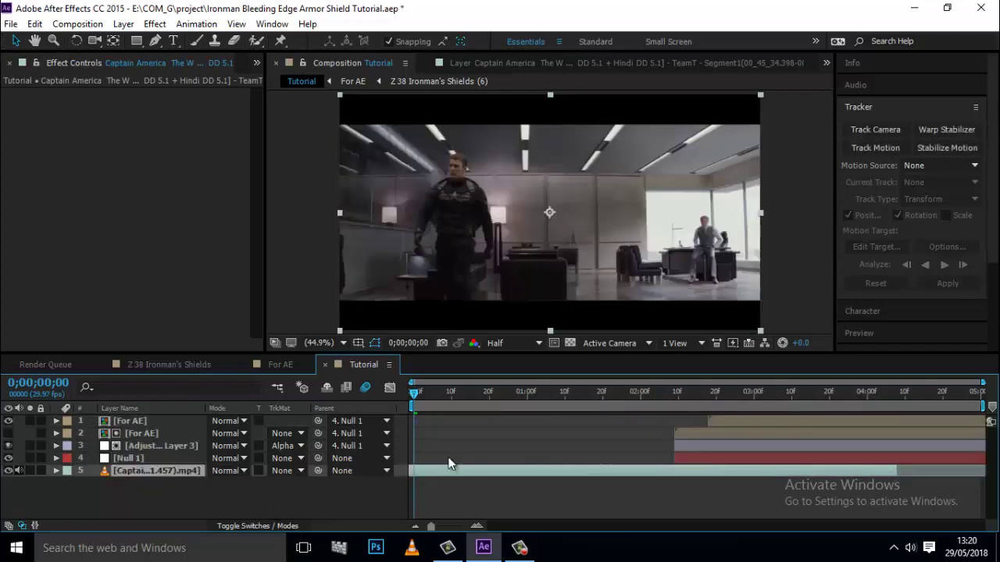
- Set the composition preview resolution to Full and play the opening footage in the enlarged viewer
key(grave)
click(724, 341)
key(grave)
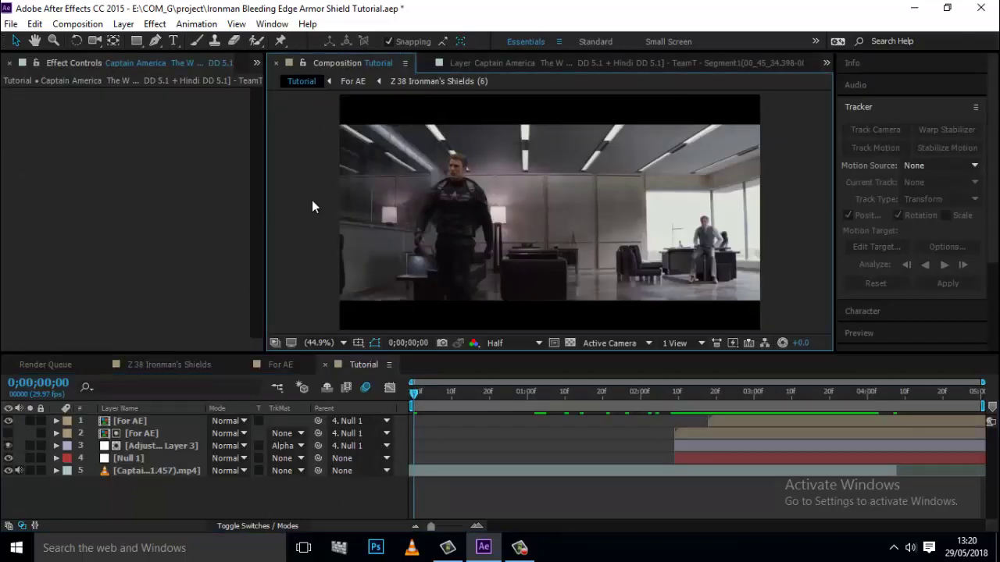
key(grave)
key(grave)
click(524, 343)
click(515, 359)
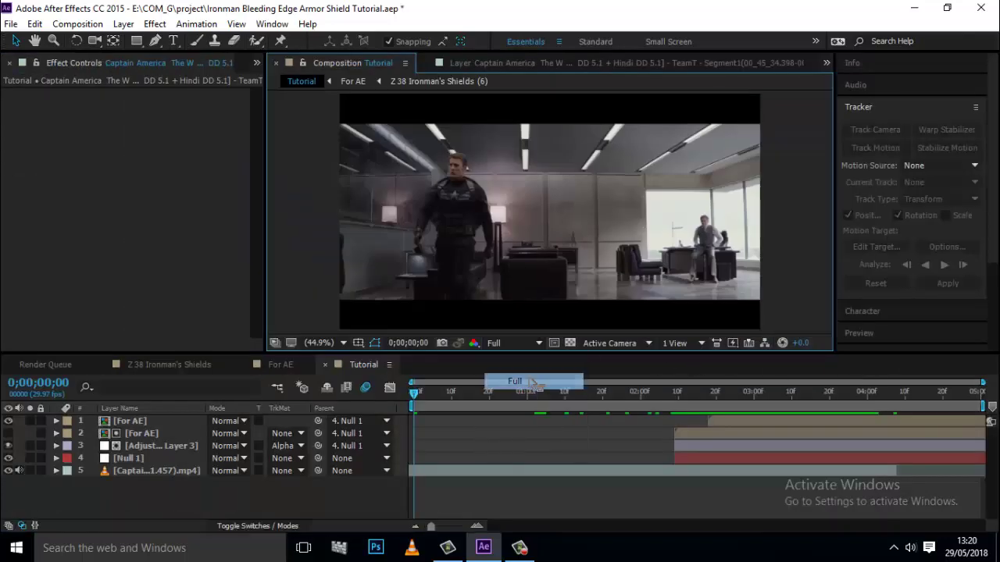
key(grave)
key(space)
key(grave)
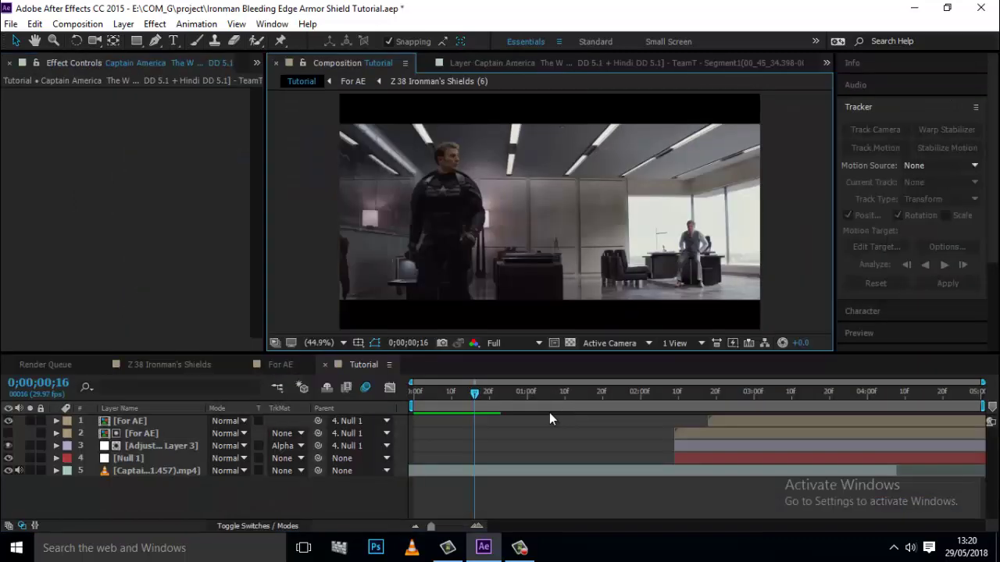
- Add a black 1280 x 720 px solid at the top of the Tutorial composition's layer stack
click(179, 421)
key(ctrl+y)
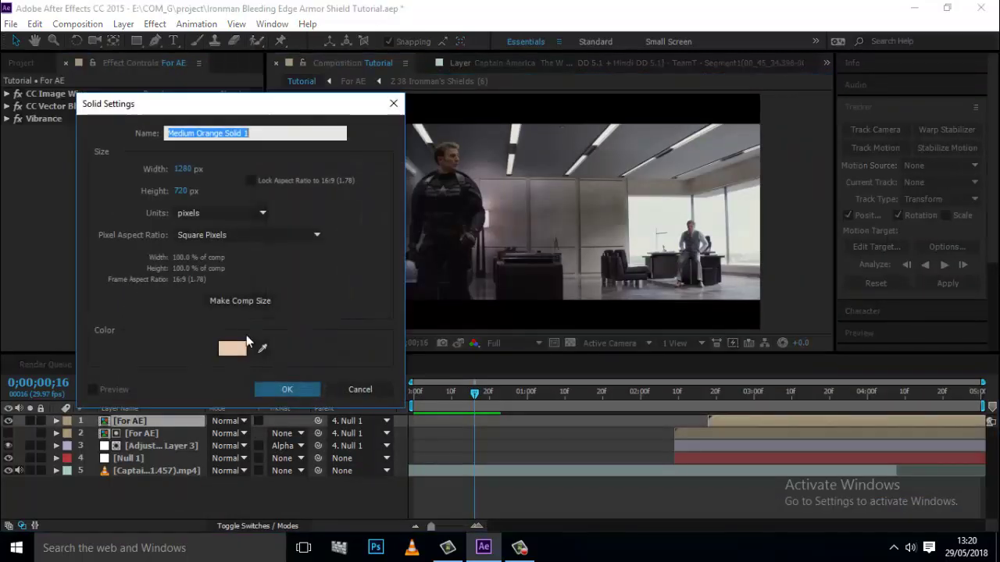
click(229, 345)
click(88, 383)
click(343, 201)
key(Return)
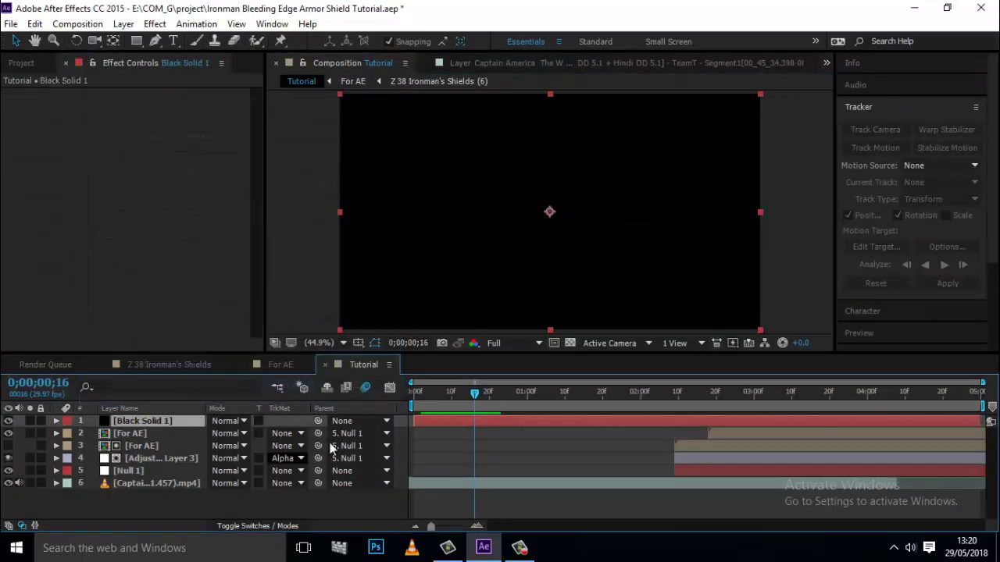
- Draw a rectangular mask on the black solid across the picture area and move it up to cover the footage's upper edge
click(136, 43)
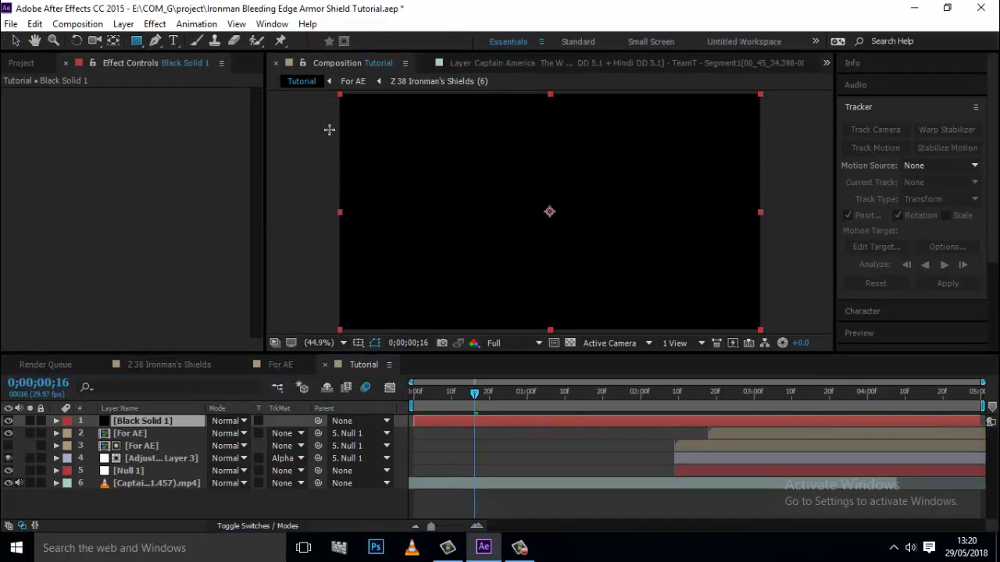
drag(329, 129, 764, 313)
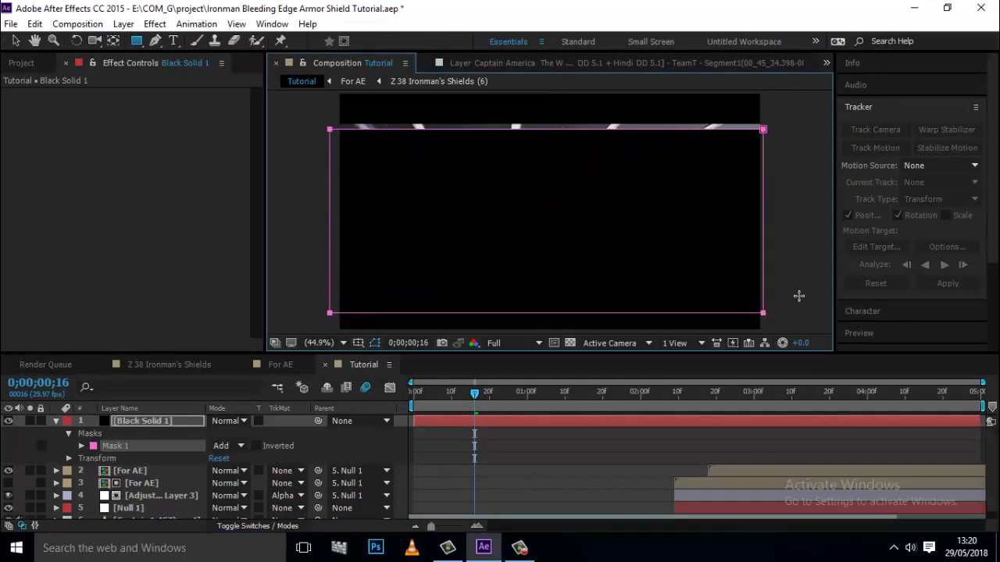
key(shift+Up)
key(shift+Up)
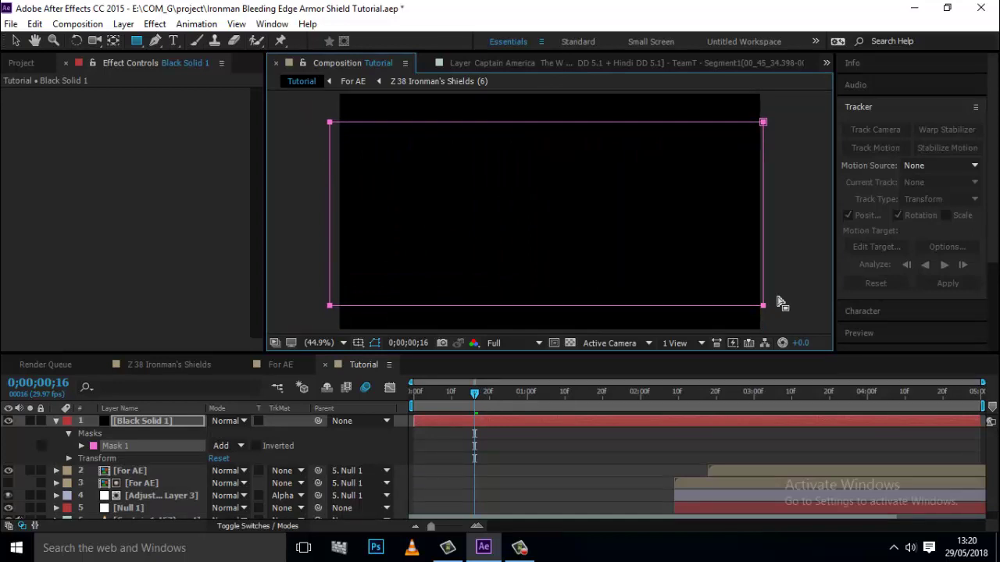
- Raise the mask's lower edge to just below the footage's lower edge and fine-tune its upper edge against the picture
drag(788, 289, 283, 320)
key(shift+Up)
key(shift+Up)
key(shift+Up)
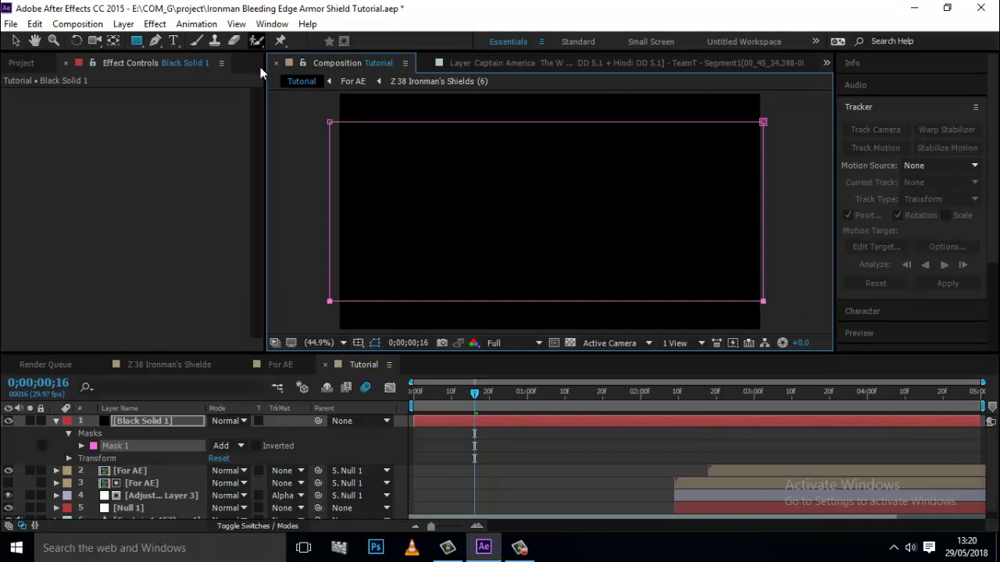
drag(299, 114, 813, 148)
key(Down)
key(Down)
key(Down)
key(Down)
key(Down)
key(Down)
key(Down)
key(Down)
key(Down)
key(Down)
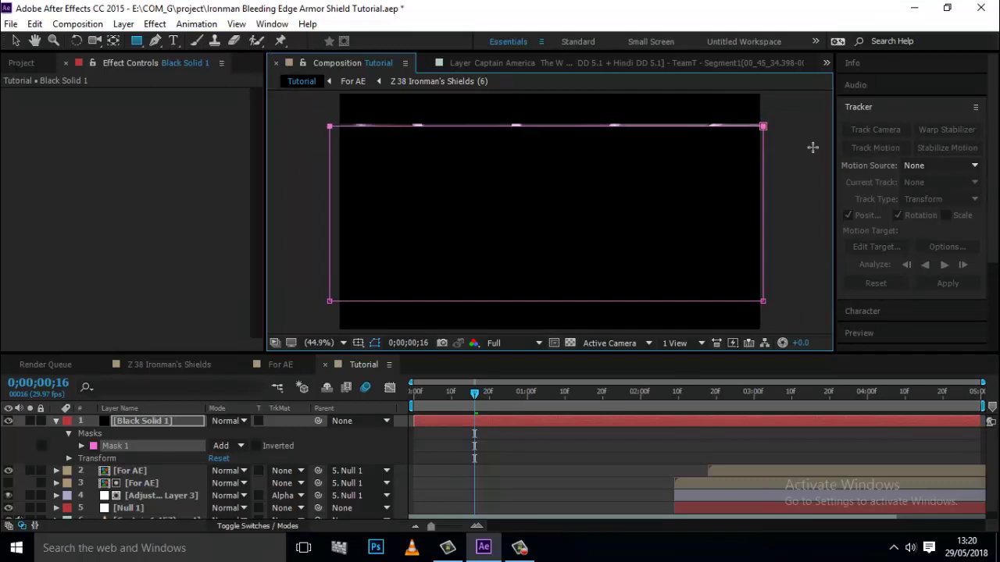
key(Up)
key(Up)
key(Up)
key(Up)
key(Up)
key(Up)
key(Up)
key(Up)
key(Up)
key(Up)
- Set the black solid's mask mode to Subtract and tighten its upper and lower edges to the footage's letterbox borders
click(239, 445)
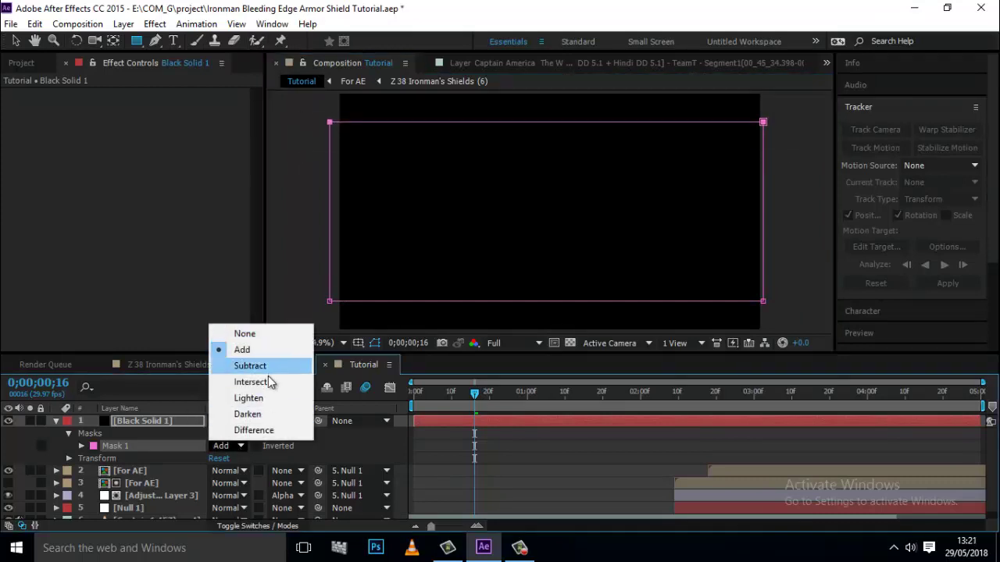
click(269, 366)
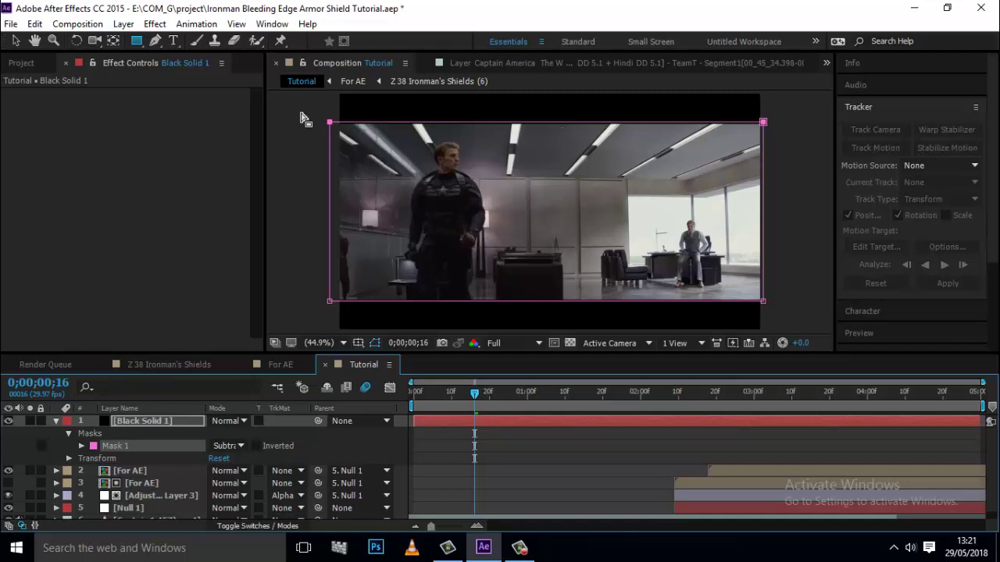
drag(300, 113, 783, 167)
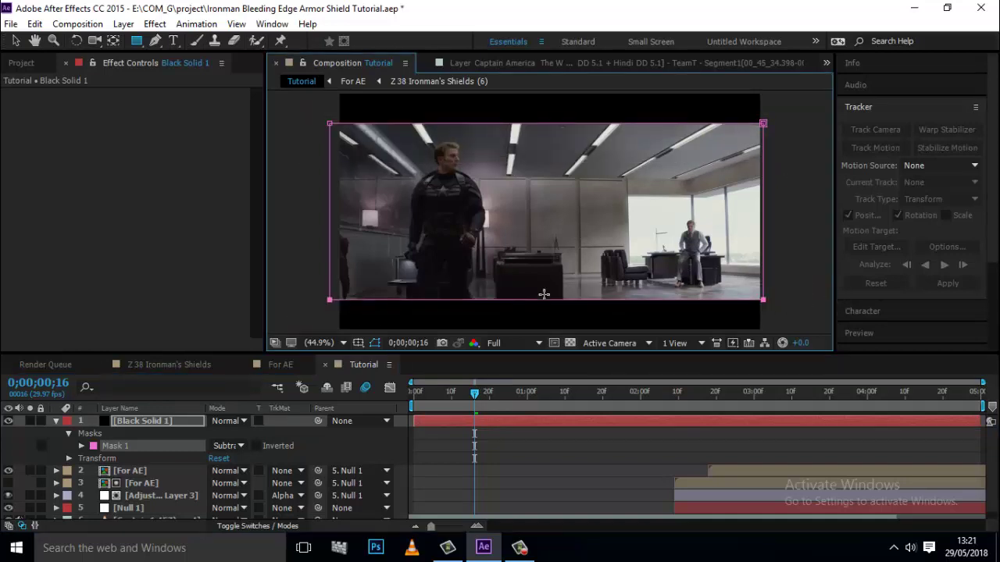
click(56, 422)
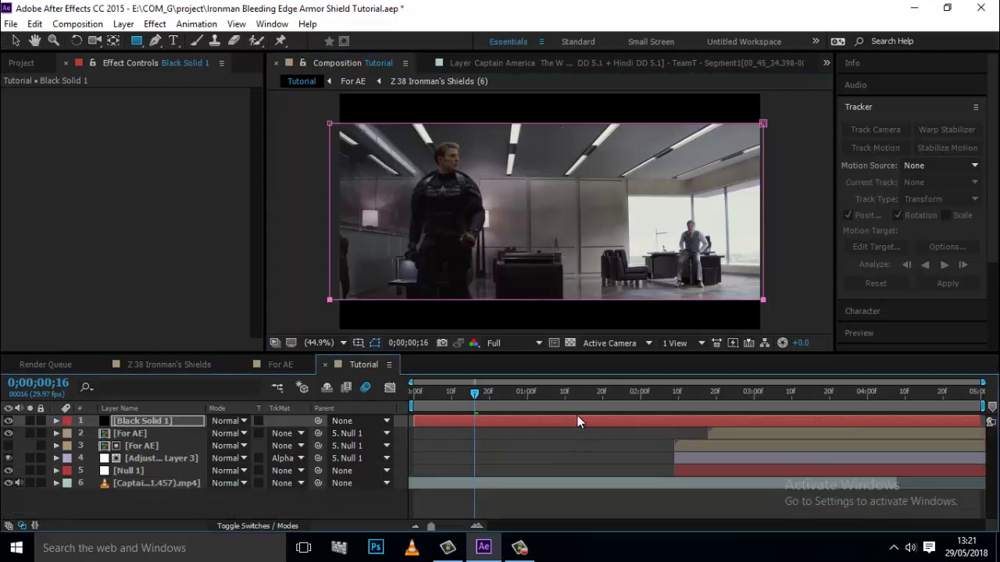
- Preview the Tutorial composition from the first frame through the shield animation
key(Home)
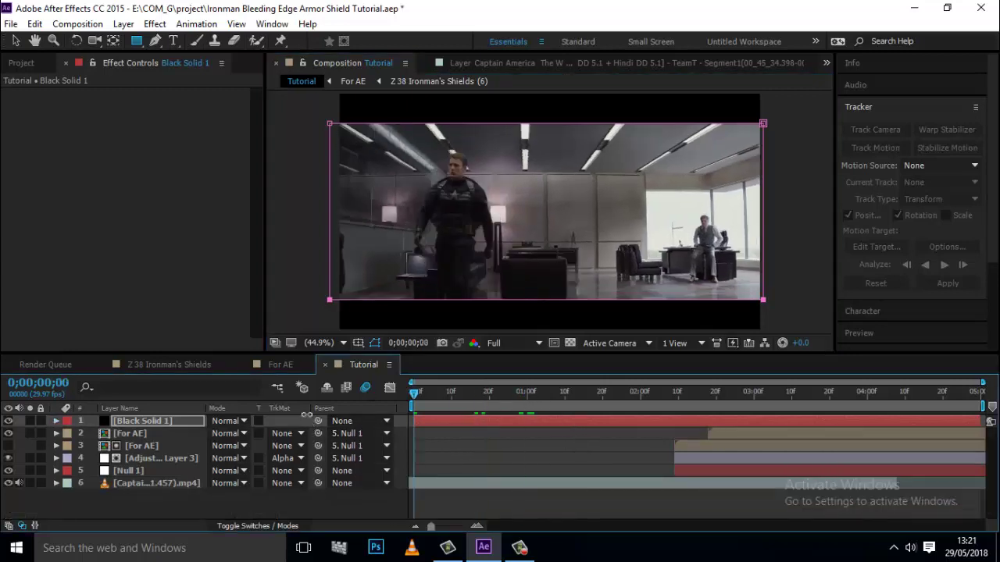
click(353, 508)
key(q)
key(space)
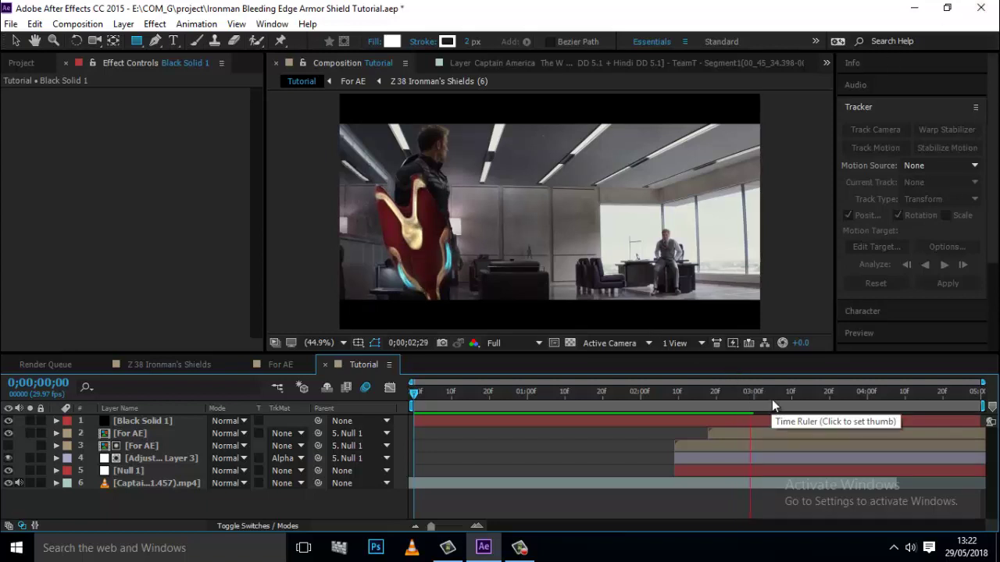
drag(772, 400, 731, 419)
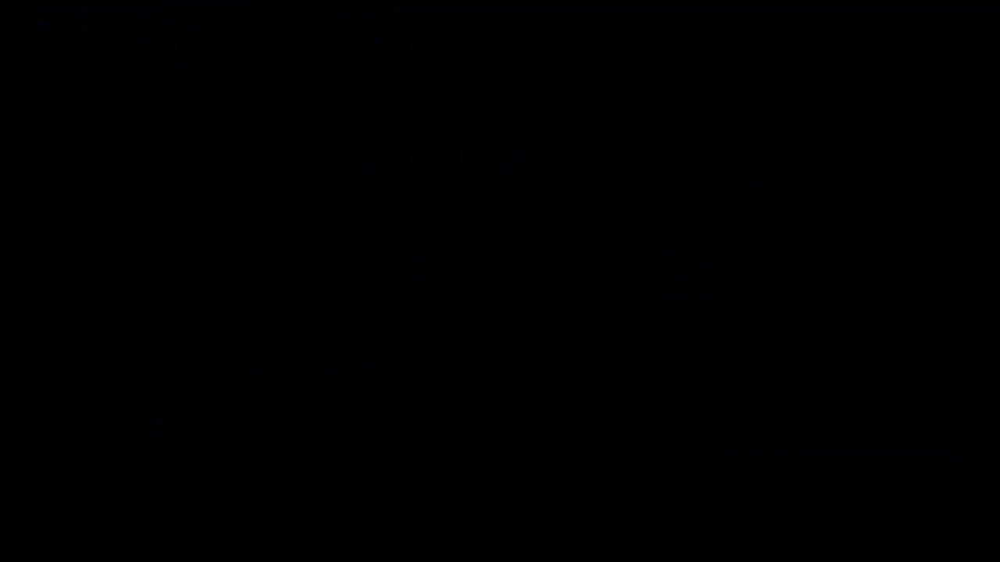
- Add a Satin layer style to the upper For AE layer and expand its properties
right_click(124, 431)
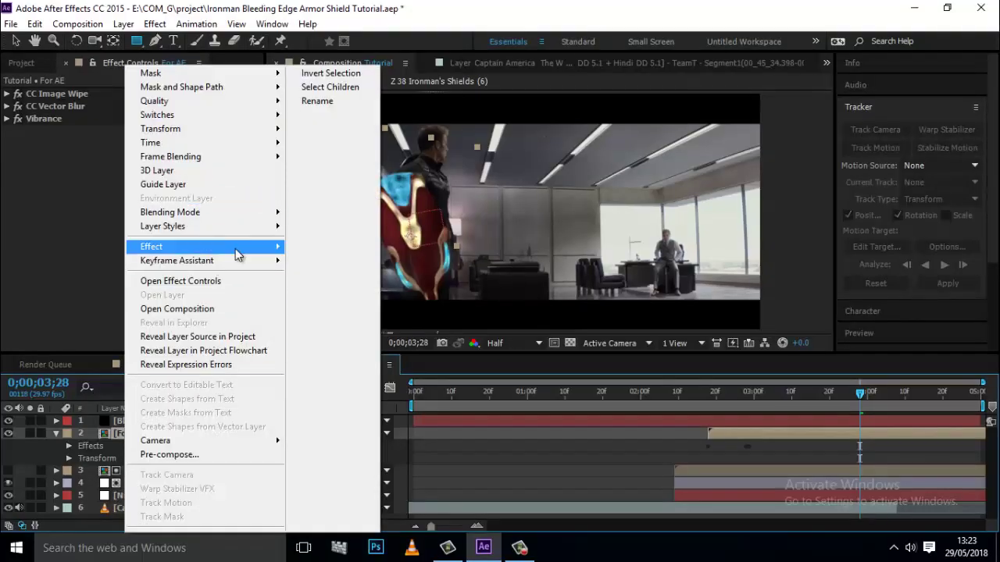
mouse_move(234, 249)
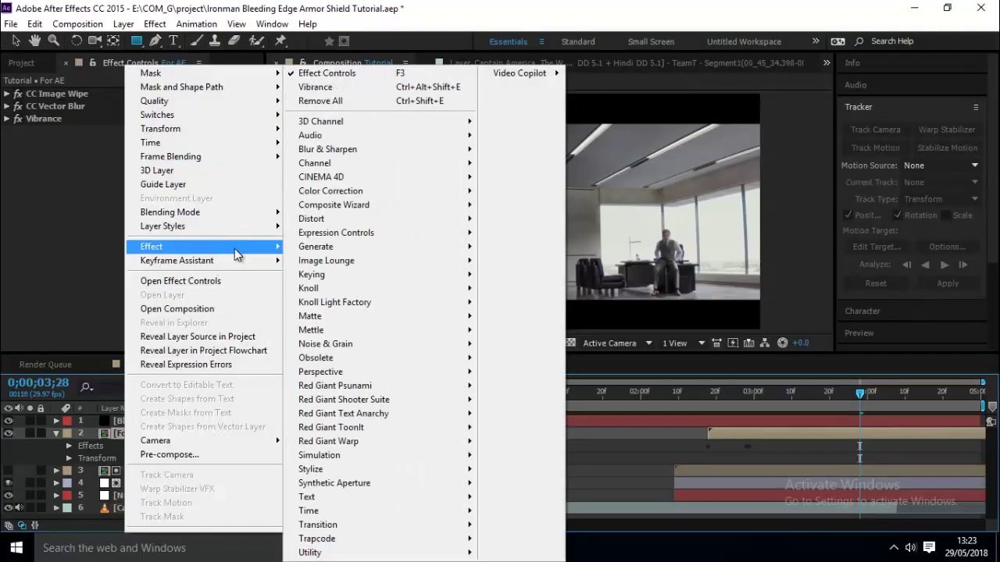
mouse_move(250, 226)
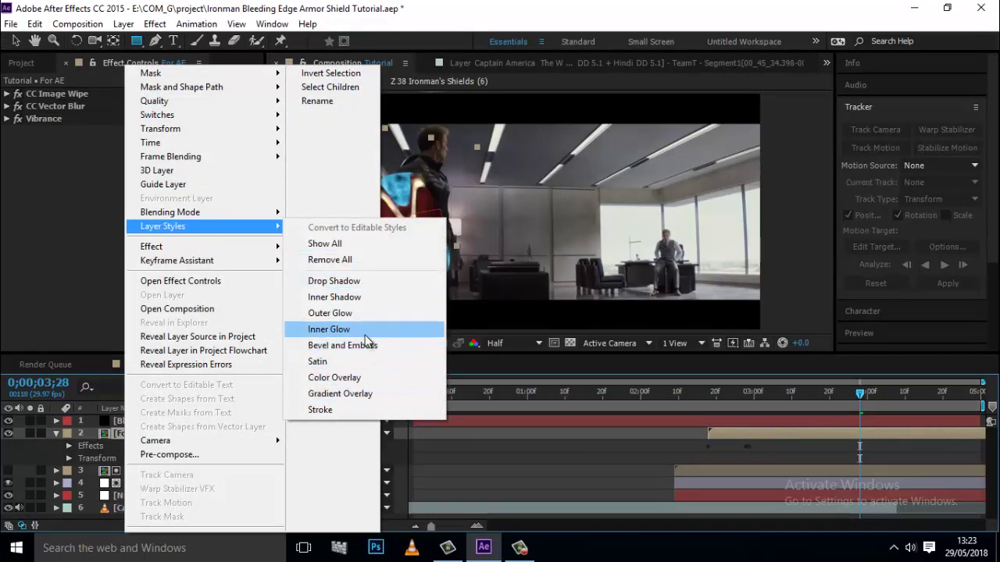
click(361, 362)
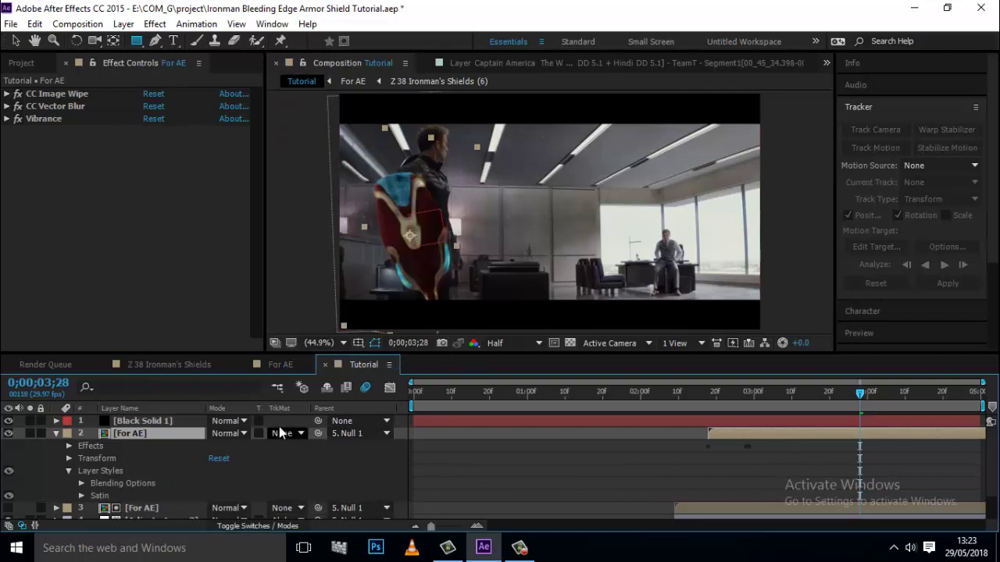
click(81, 496)
scroll(157, 469, down, 3)
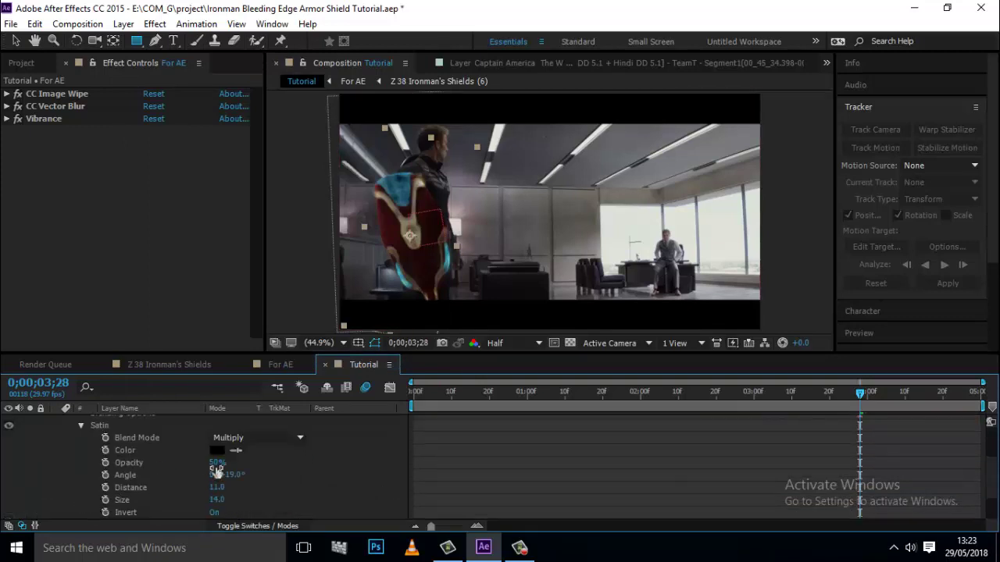
- Set the shield's Satin opacity to 27%, angle to 19°, distance to 23.2 and size to 42, with Invert on
mouse_move(215, 471)
mouse_down()
mouse_move(198, 470)
mouse_move(238, 486)
mouse_move(338, 479)
mouse_up()
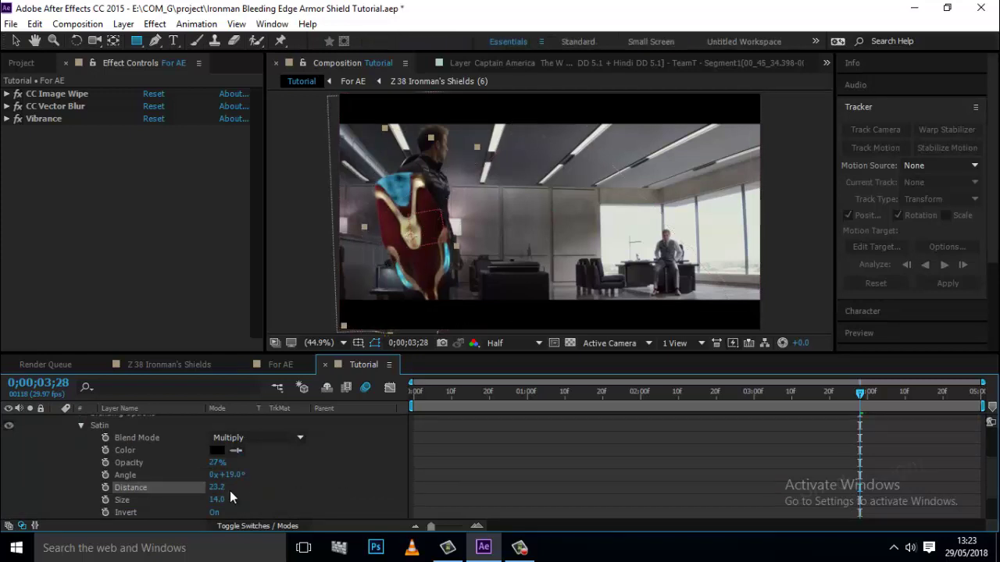
scroll(228, 490, down, 2)
drag(217, 462, 237, 464)
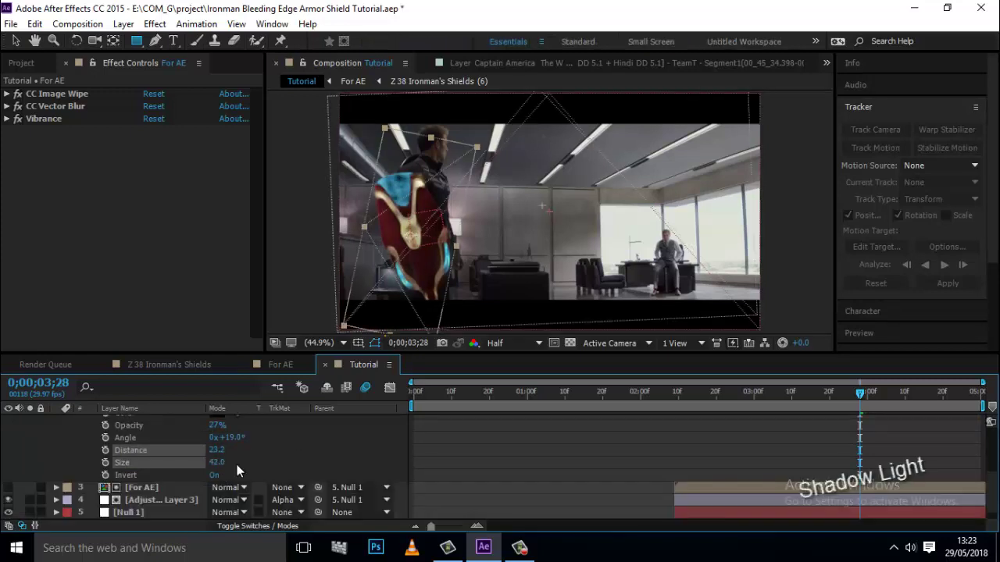
click(265, 449)
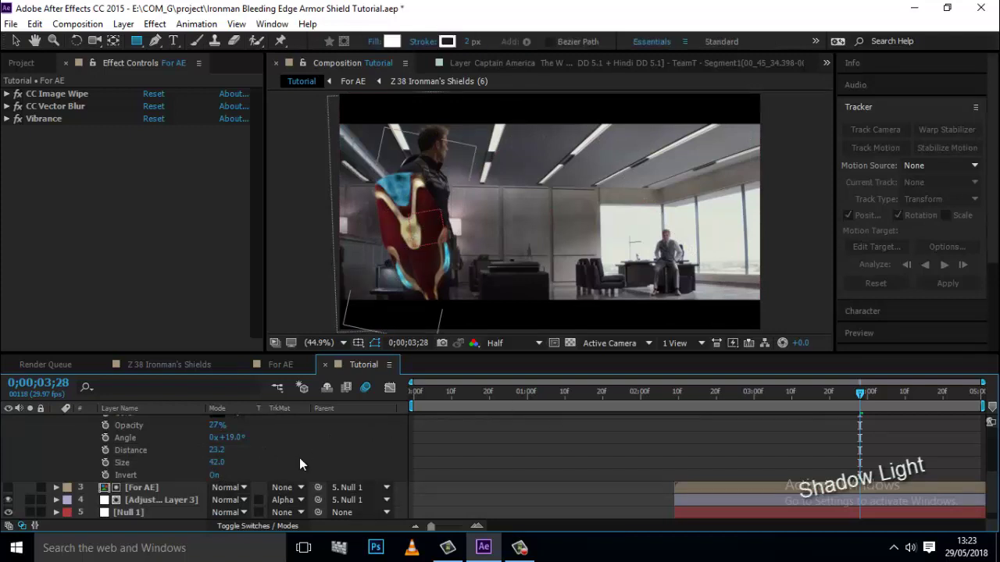
click(227, 477)
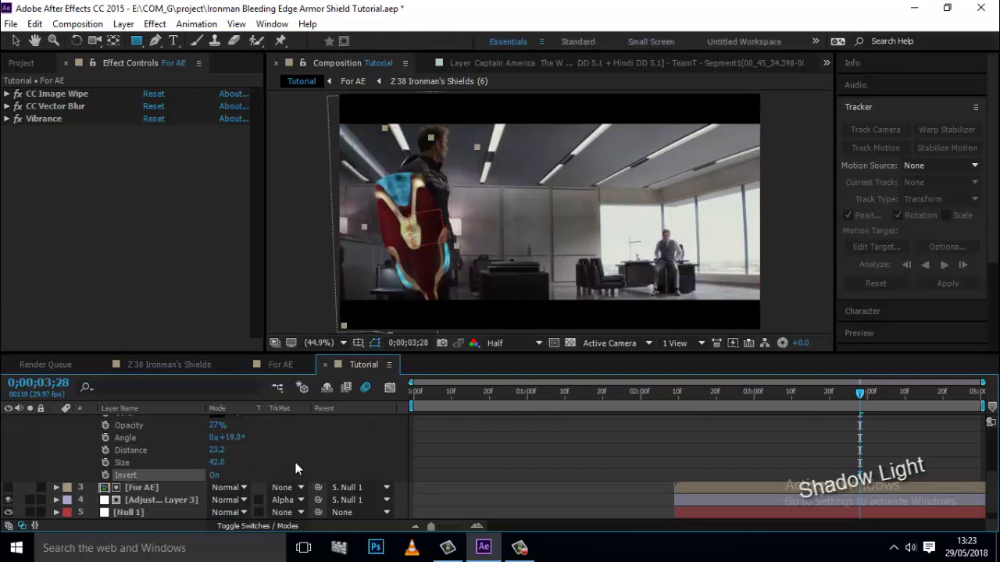
- Turn off Invert in the shield's Satin style and set its size to 36
click(215, 475)
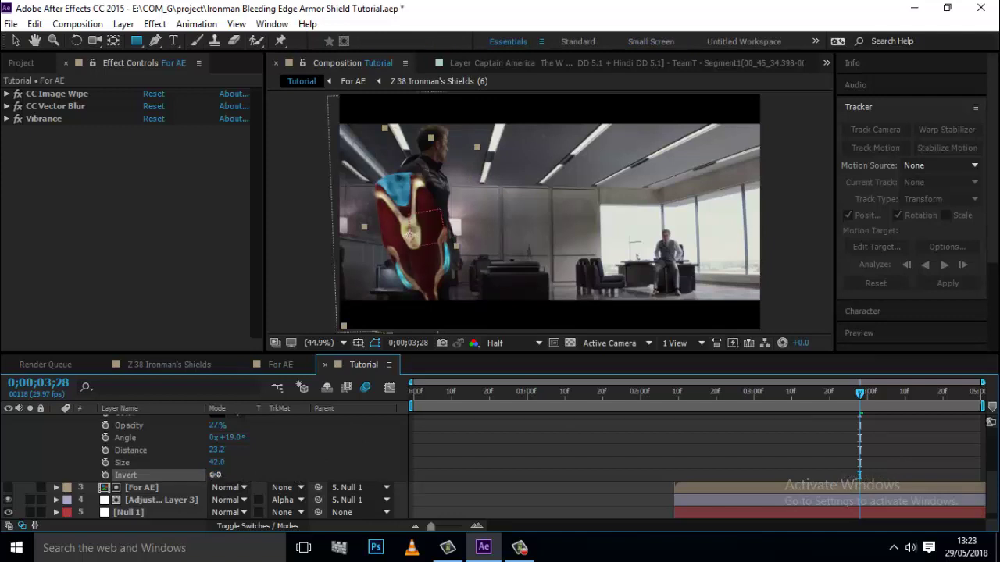
click(269, 465)
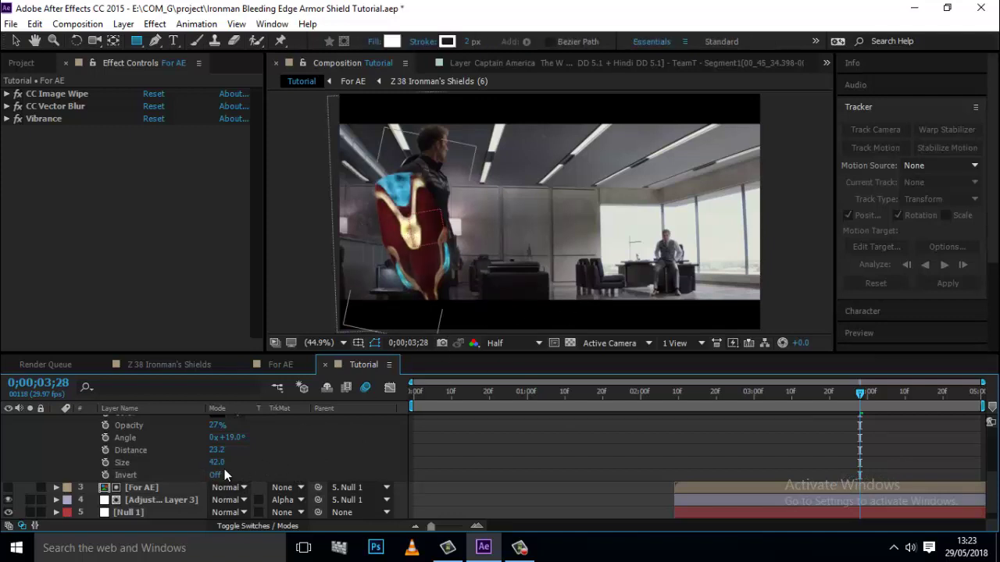
scroll(225, 475, up, 3)
click(217, 502)
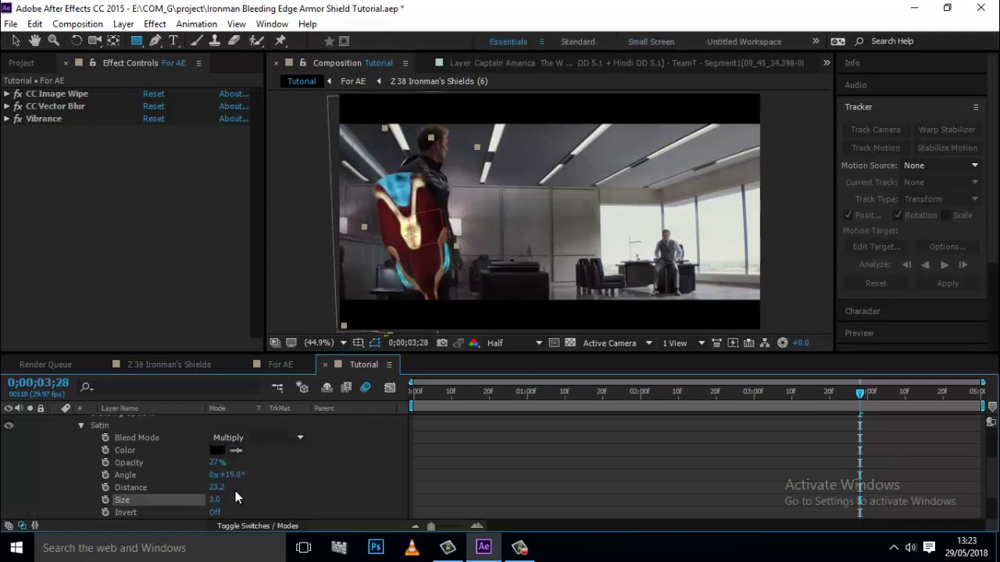
drag(219, 500, 191, 502)
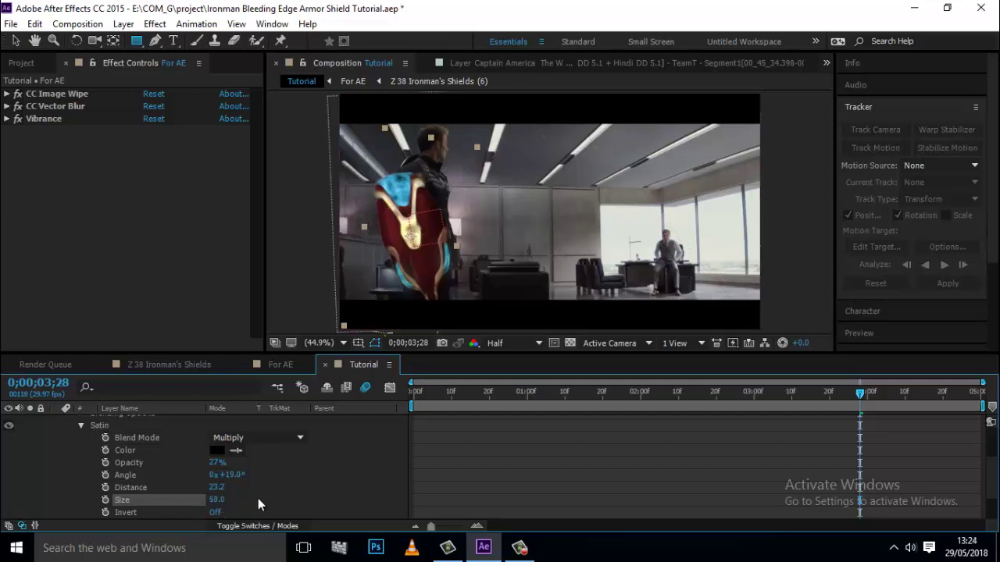
drag(217, 500, 252, 493)
drag(217, 463, 236, 463)
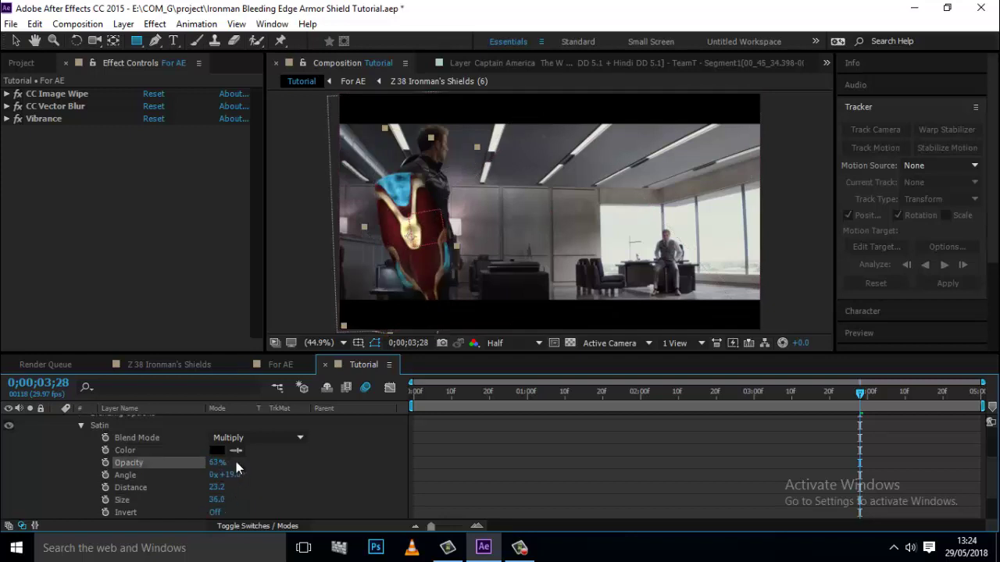
key(ctrl+z)
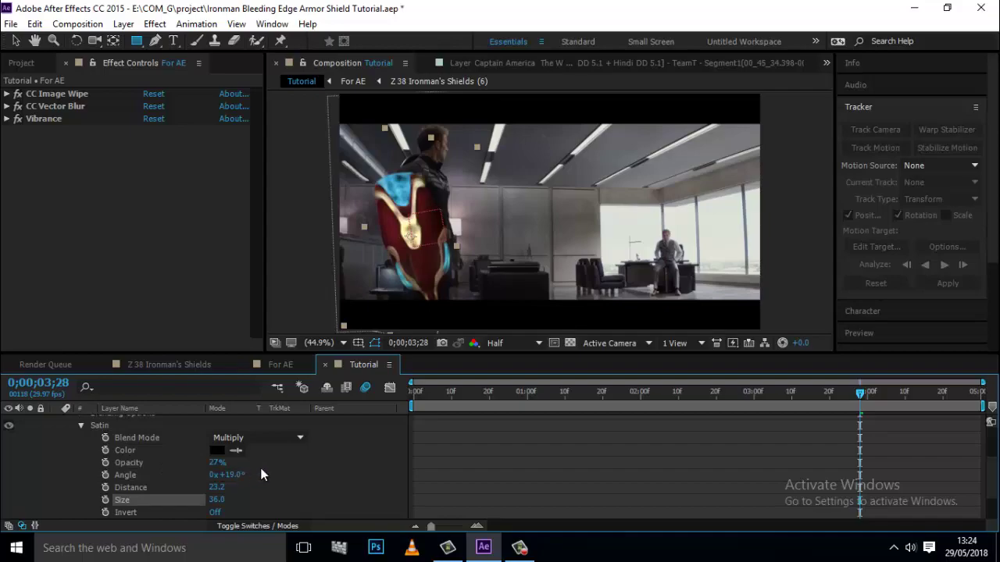
scroll(75, 432, up, 5)
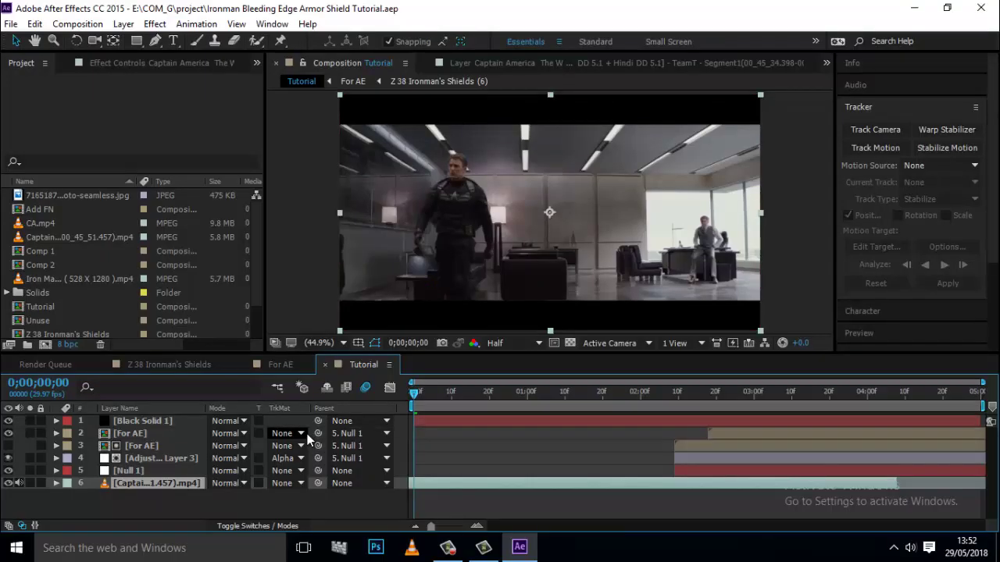
- Move the Sound layer to start at 0;00;02;09, aligned with the start of the lower shield layers, and preview the result
click(164, 497)
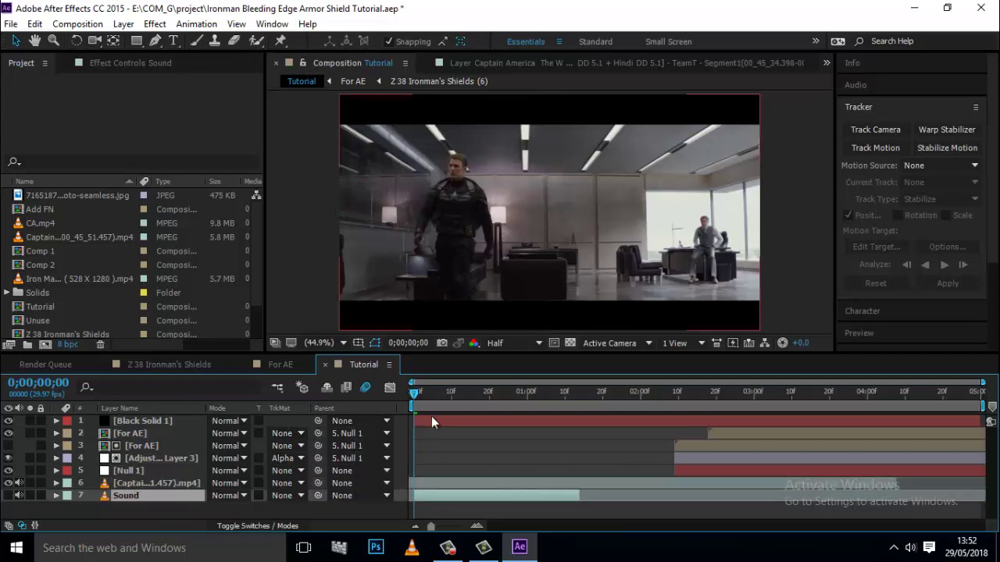
drag(419, 400, 683, 441)
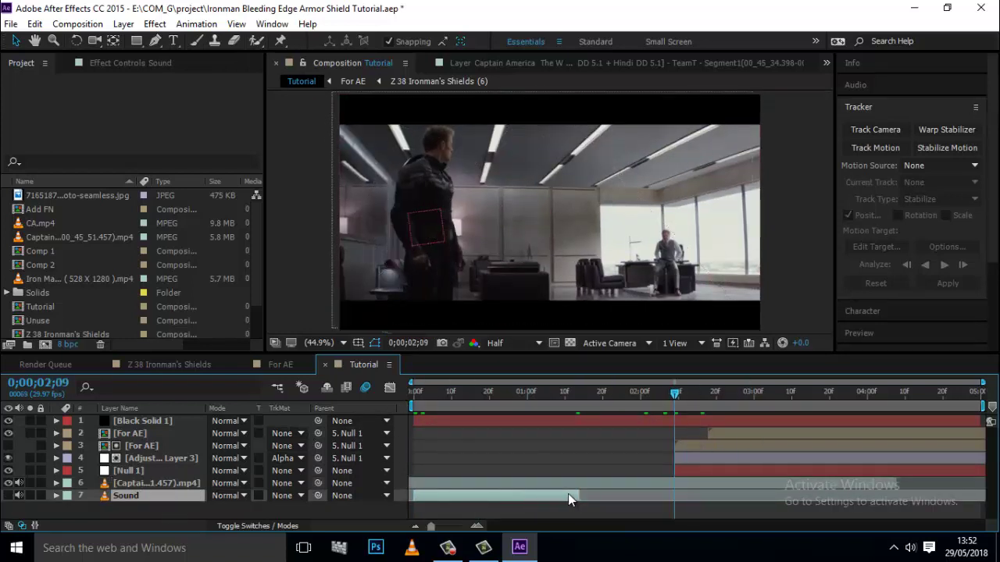
drag(539, 498, 791, 501)
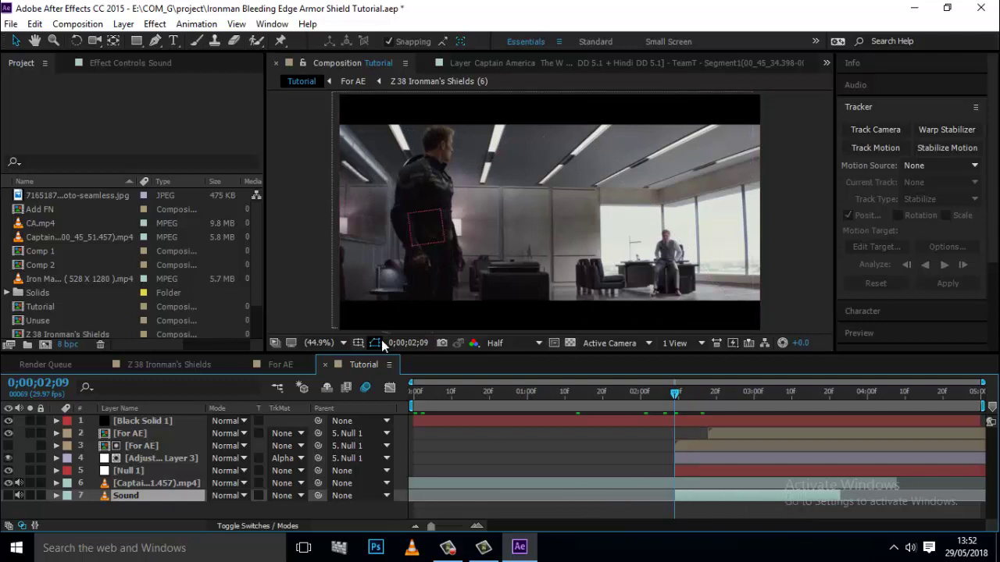
key(space)
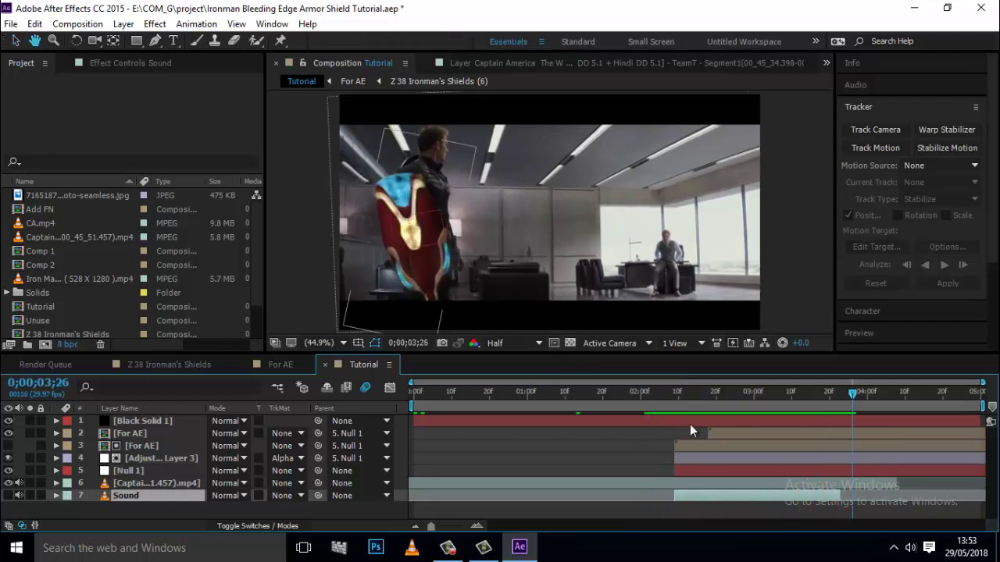
key(space)
- Try starting the Sound layer slightly later, at about 0;00;02;12, and preview it from 0;00;02;03
drag(675, 406, 773, 460)
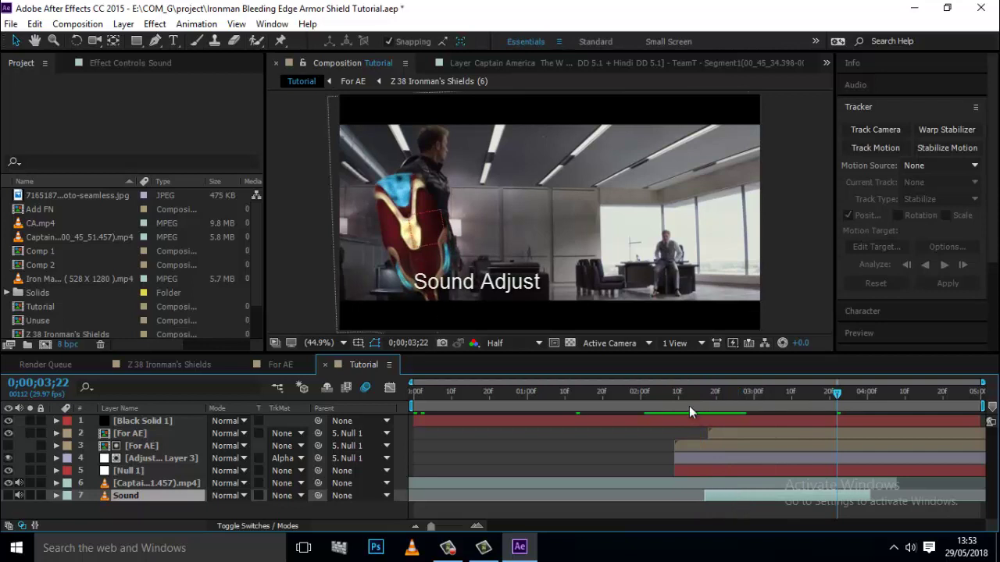
mouse_move(689, 405)
mouse_down()
mouse_move(660, 415)
mouse_move(700, 400)
mouse_move(686, 400)
mouse_up()
drag(736, 500, 717, 500)
key(Page_Up)
key(Page_Up)
key(Page_Up)
key(Page_Up)
key(Page_Up)
key(Page_Up)
key(Page_Up)
key(Page_Up)
key(Page_Up)
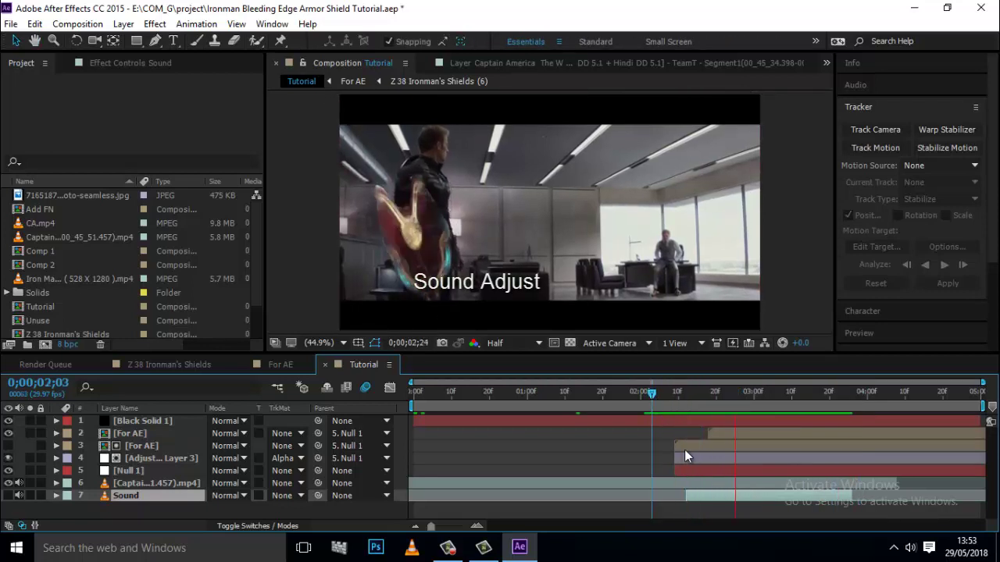
- Open the For AE composition from the upper shield layer and reveal the masks of the main rise copy and Main rise layers
click(865, 392)
click(130, 433)
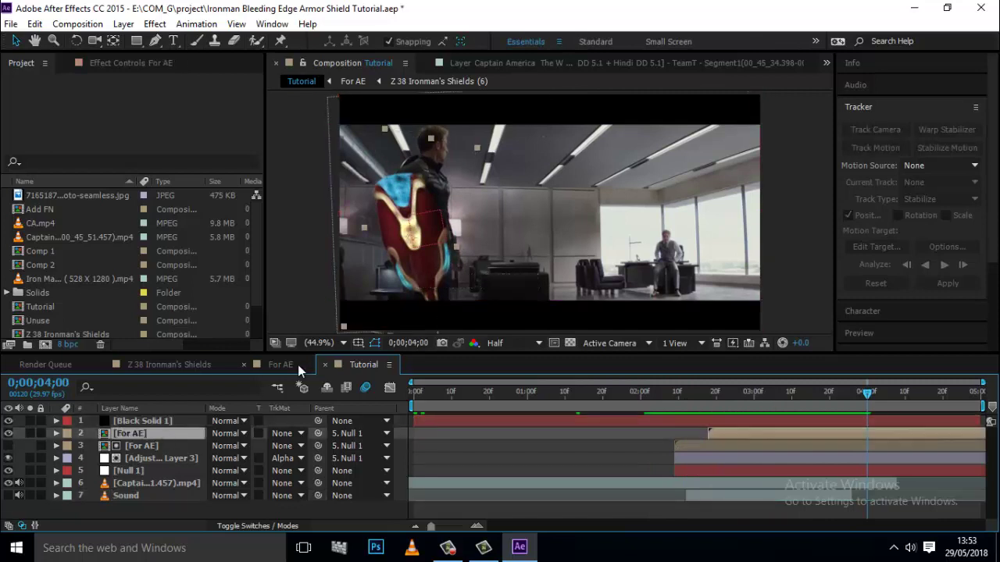
click(54, 433)
click(56, 421)
double_click(130, 434)
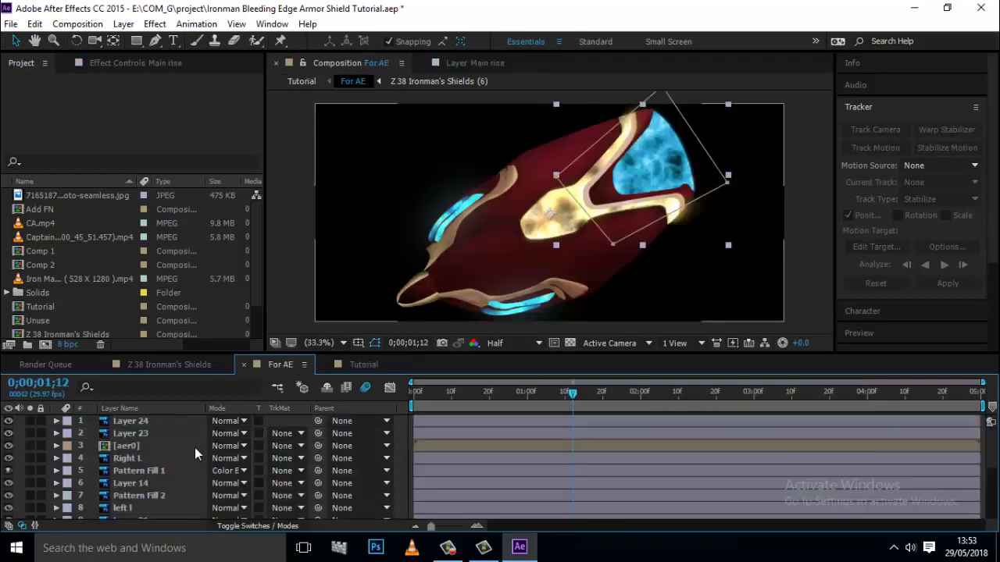
click(130, 459)
scroll(128, 471, down, 3)
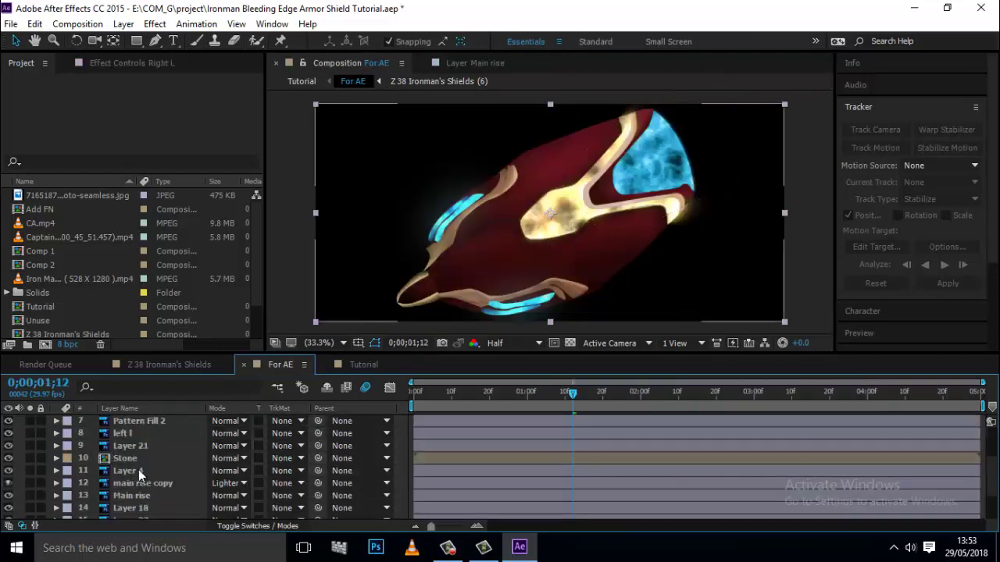
click(142, 484)
shift+click(146, 496)
key(m)
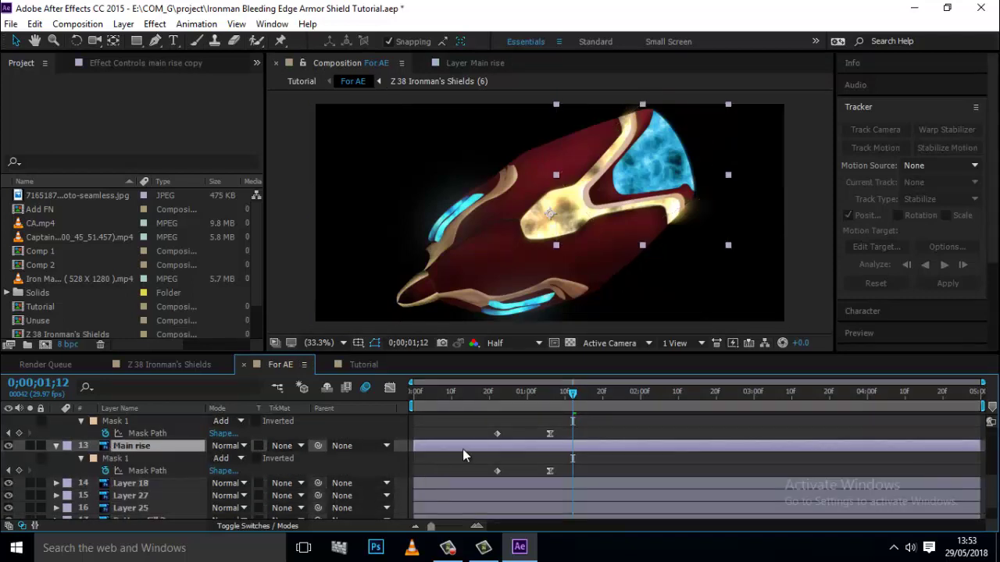
- Retime the Mask Path keyframes of main rise copy and Main rise to run from 0;00;00;20 to about 0;00;00;29
click(550, 470)
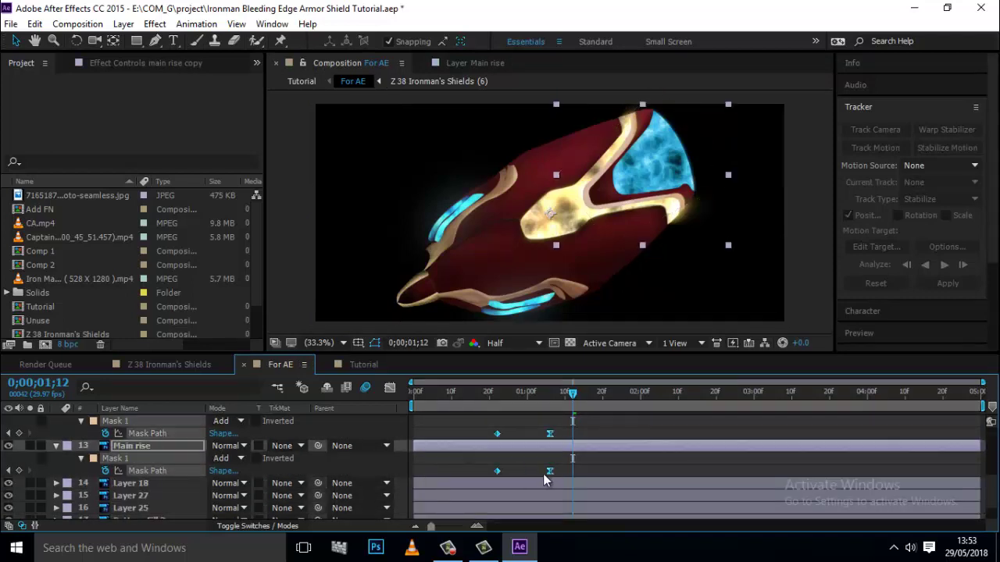
drag(550, 473, 531, 471)
click(486, 397)
drag(486, 400, 489, 401)
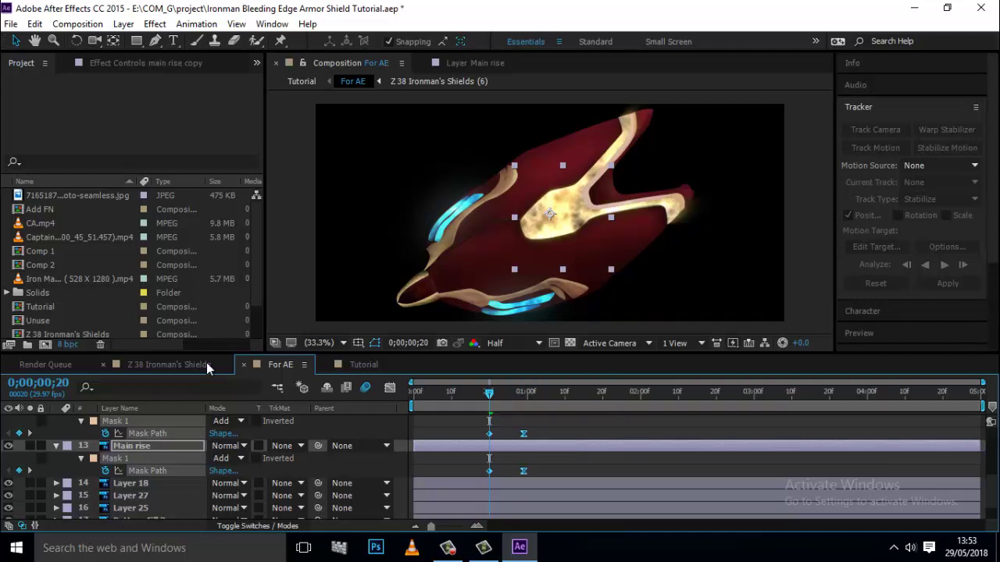
- Preview the retimed shield animation in the Tutorial composition from 0;00;02;06
click(363, 364)
key(space)
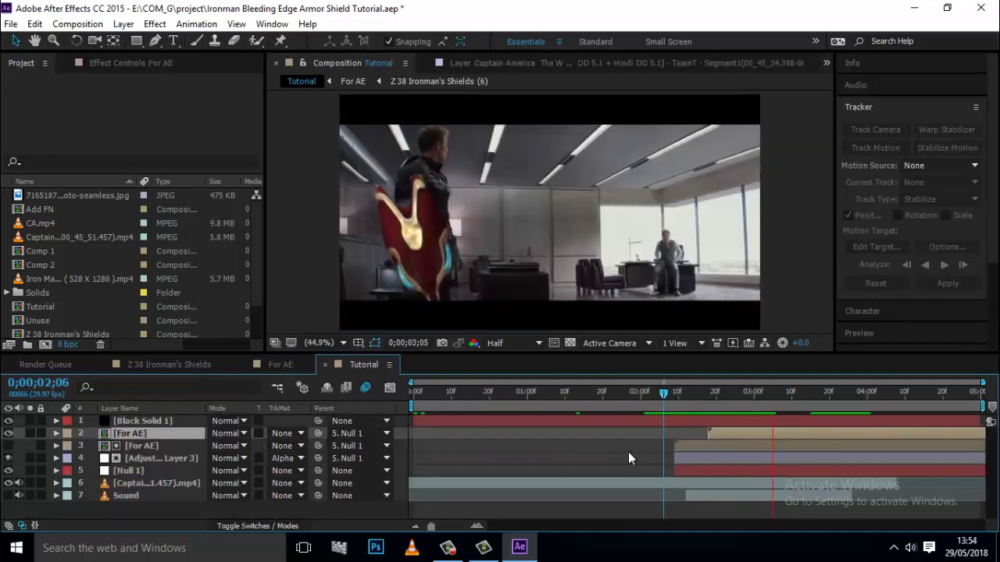
key(space)
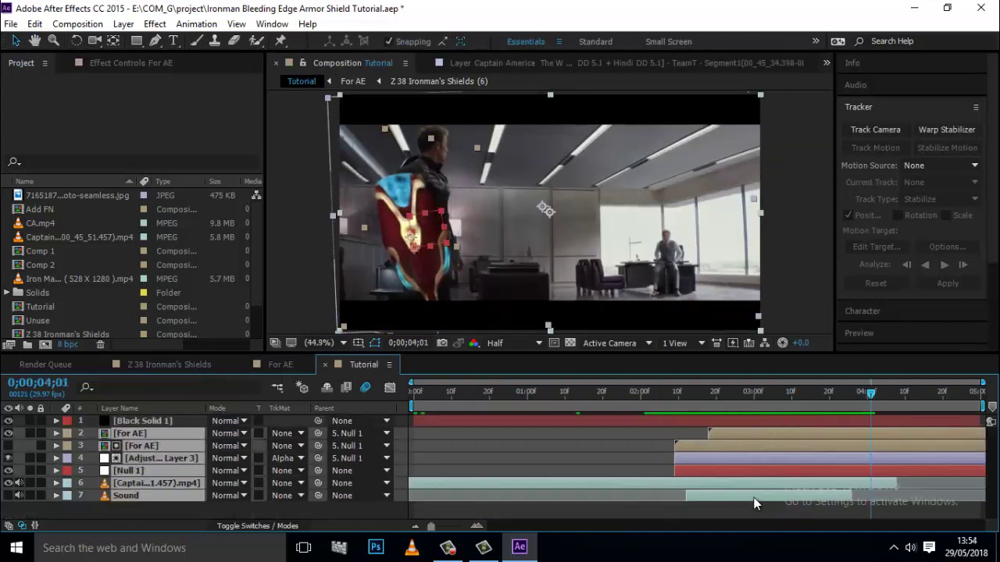
- Move the Sound layer back to start at 0;00;02;09 and replay the shield animation with its sound
click(688, 495)
click(655, 389)
key(space)
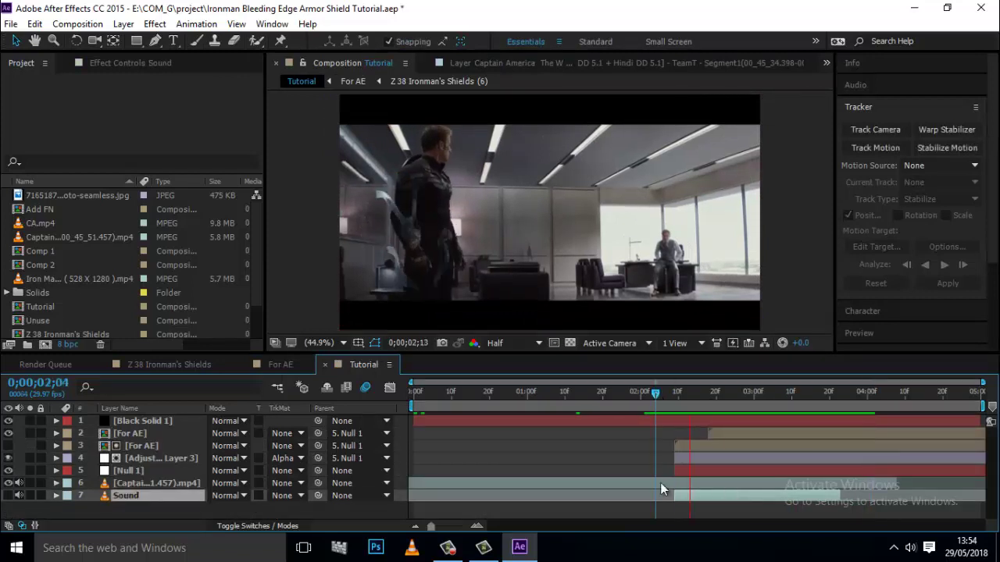
click(716, 395)
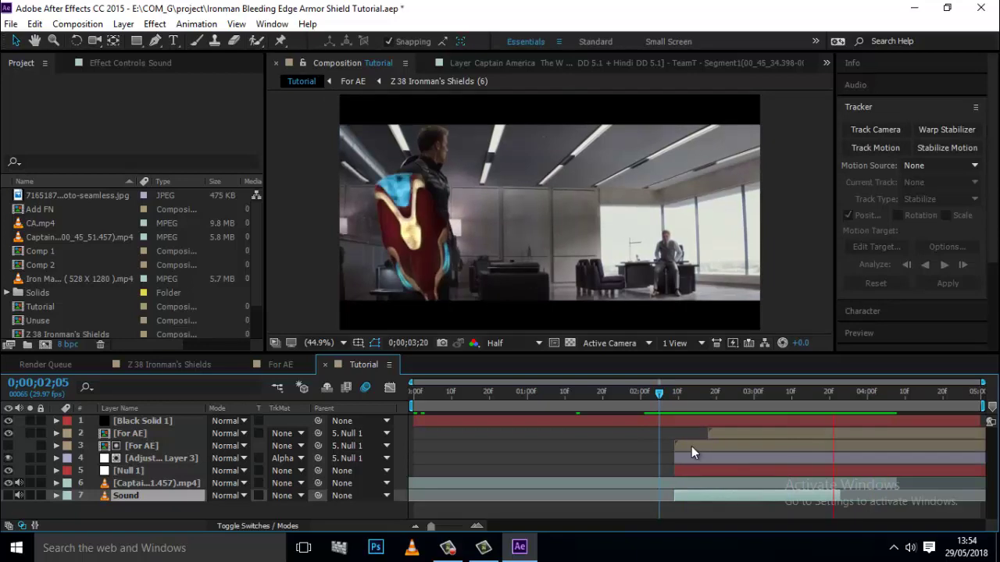
click(694, 394)
key(space)
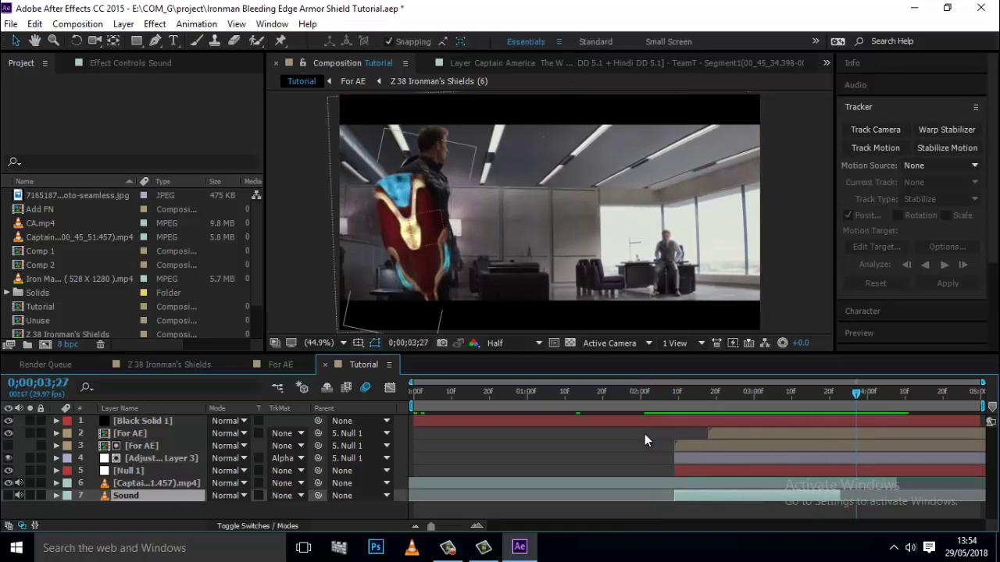
right_click(787, 497)
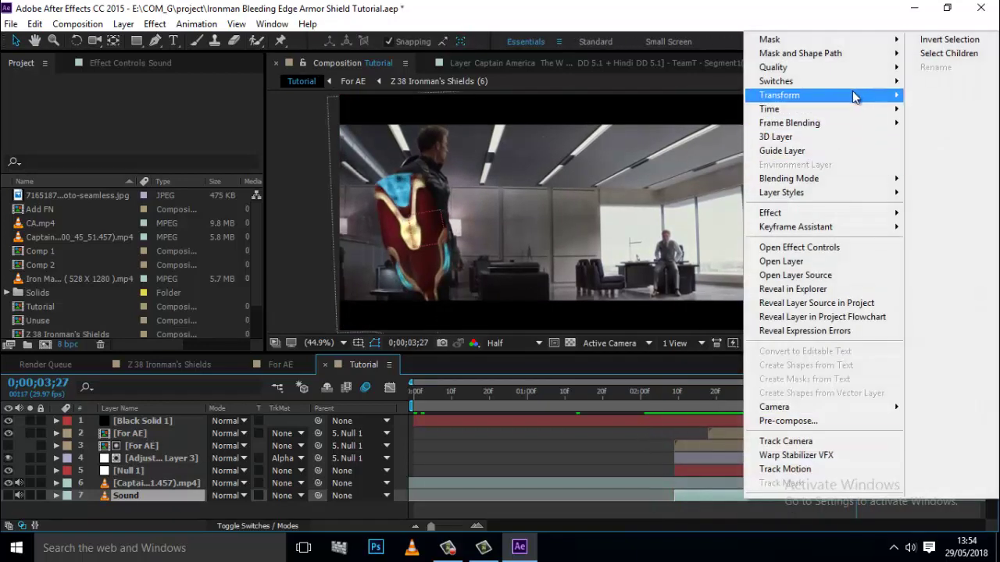
click(707, 493)
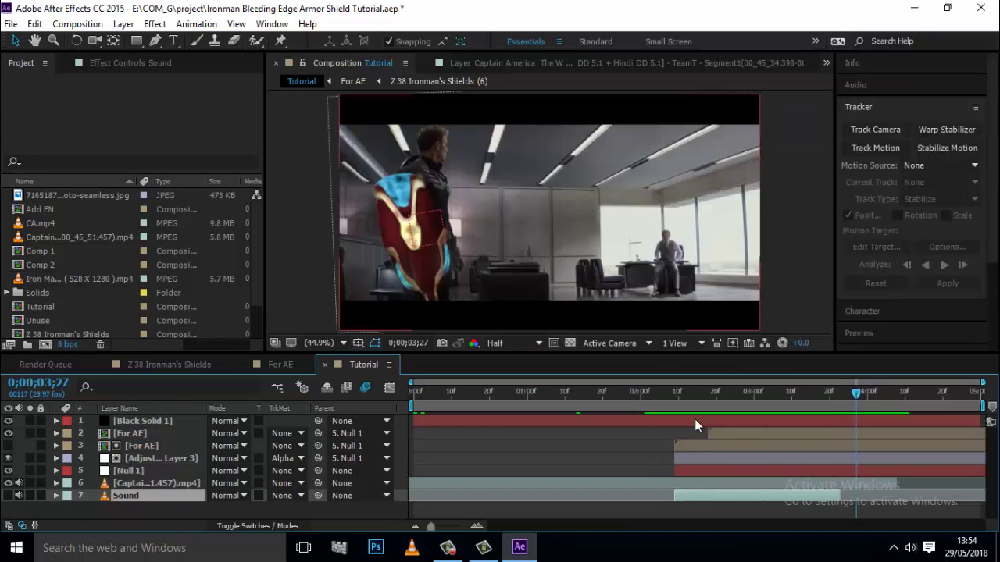
drag(701, 408, 679, 412)
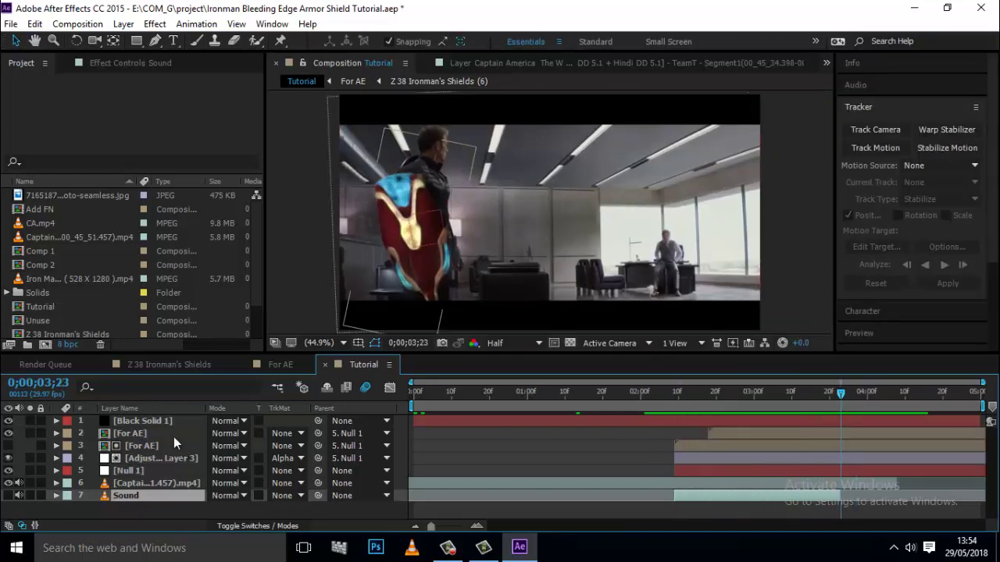
- Shift both main rise layers' Mask Path keyframes in For AE to start at about 0;00;00;17, and preview the Tutorial composition
double_click(174, 434)
drag(489, 433, 479, 438)
click(363, 364)
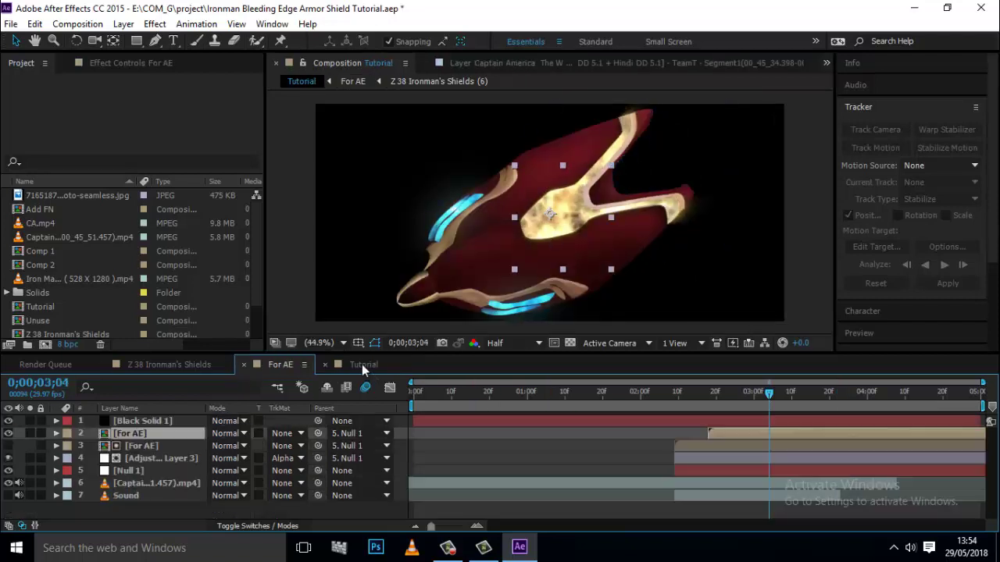
key(space)
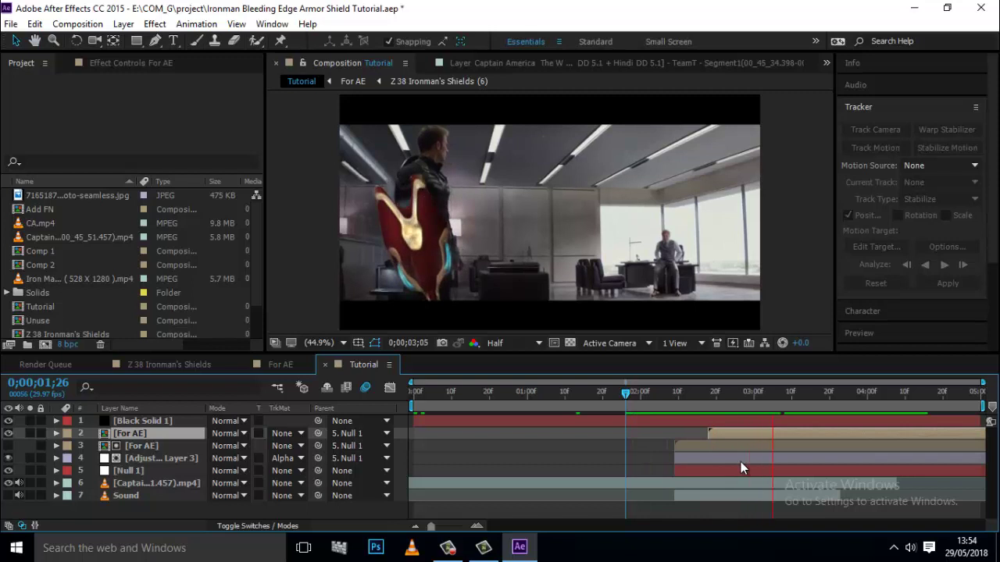
click(672, 405)
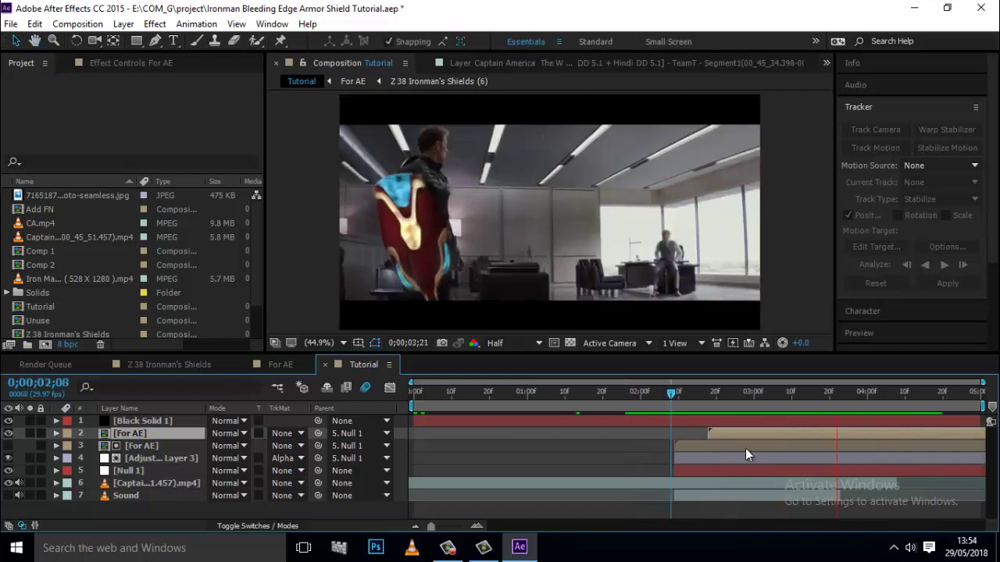
- Check the Mask Path keyframe timing in For AE and replay the Tutorial composition from 0;00;02;10
click(280, 364)
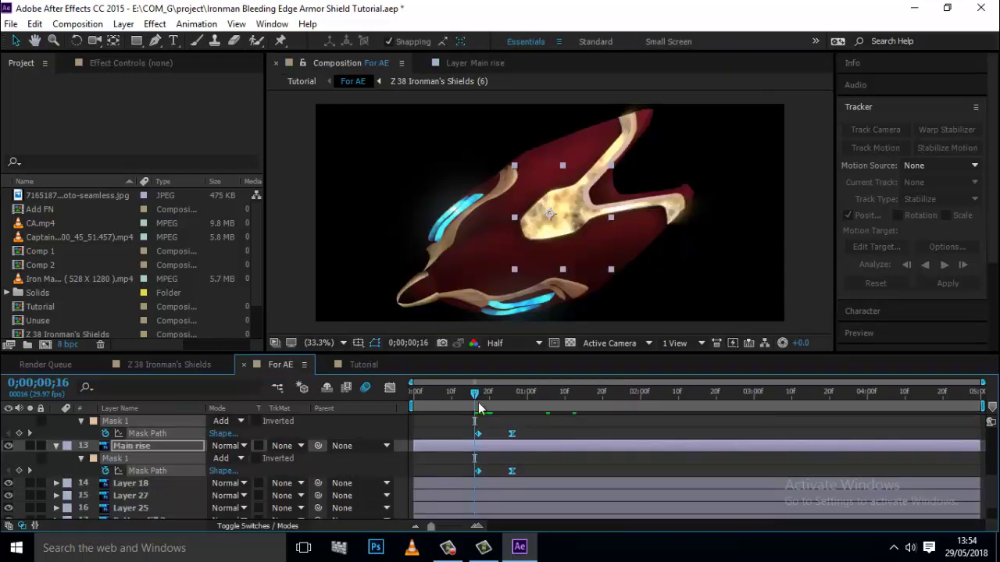
click(360, 364)
click(678, 406)
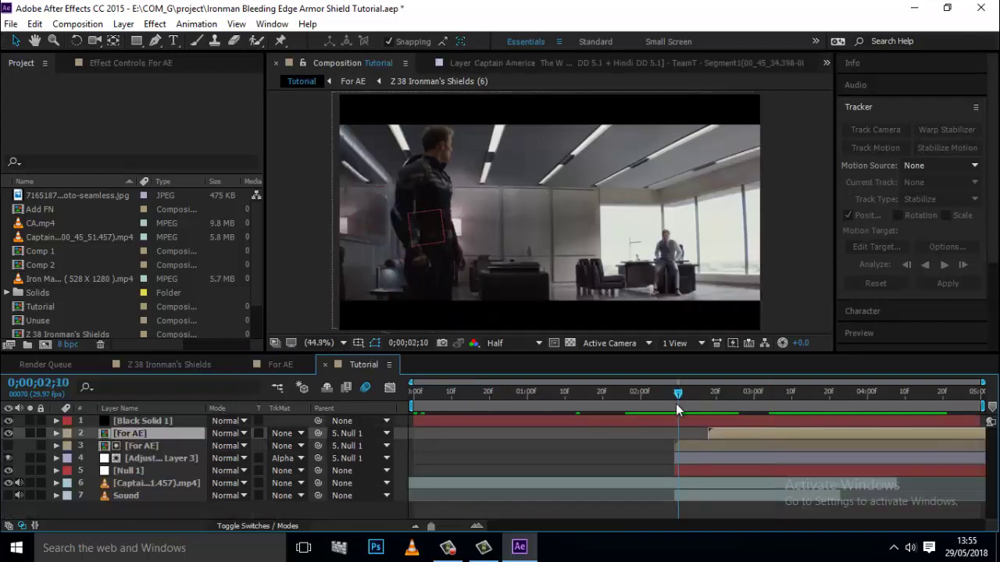
key(space)
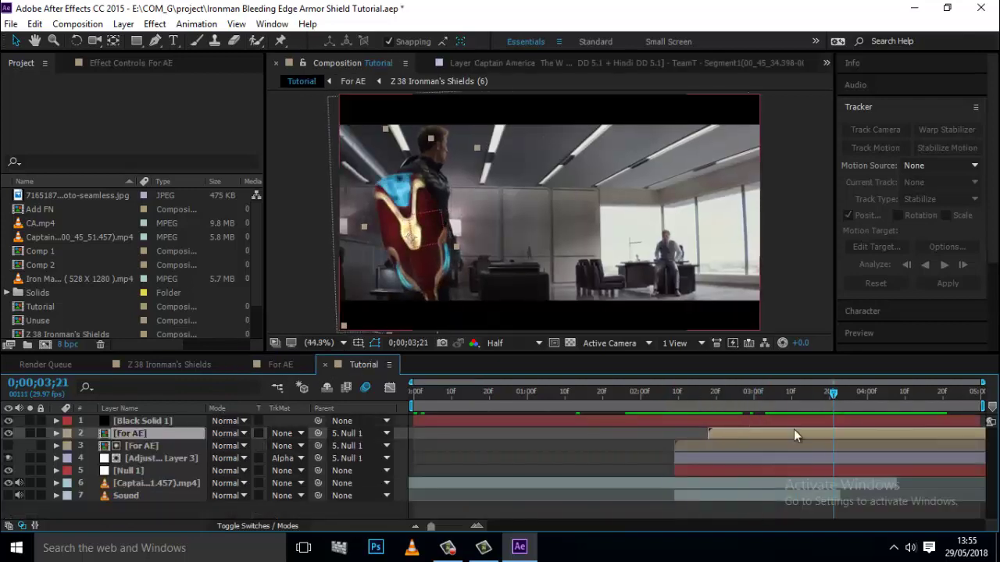
- Time-stretch the Sound layer to 110%, holding its in-point, and return to 0;00;02;07 for playback
right_click(769, 498)
mouse_move(815, 104)
click(721, 141)
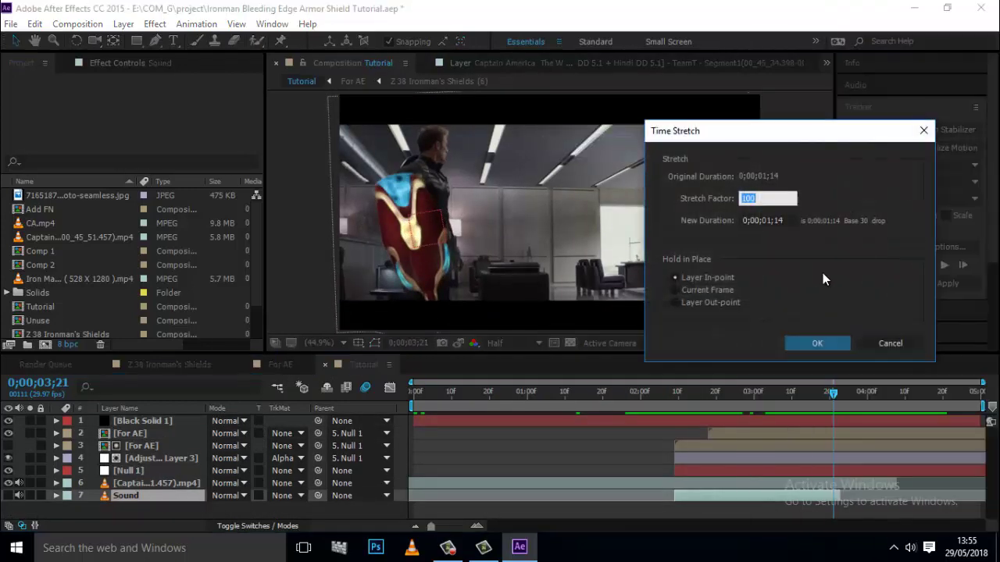
text(110)
key(Return)
click(669, 416)
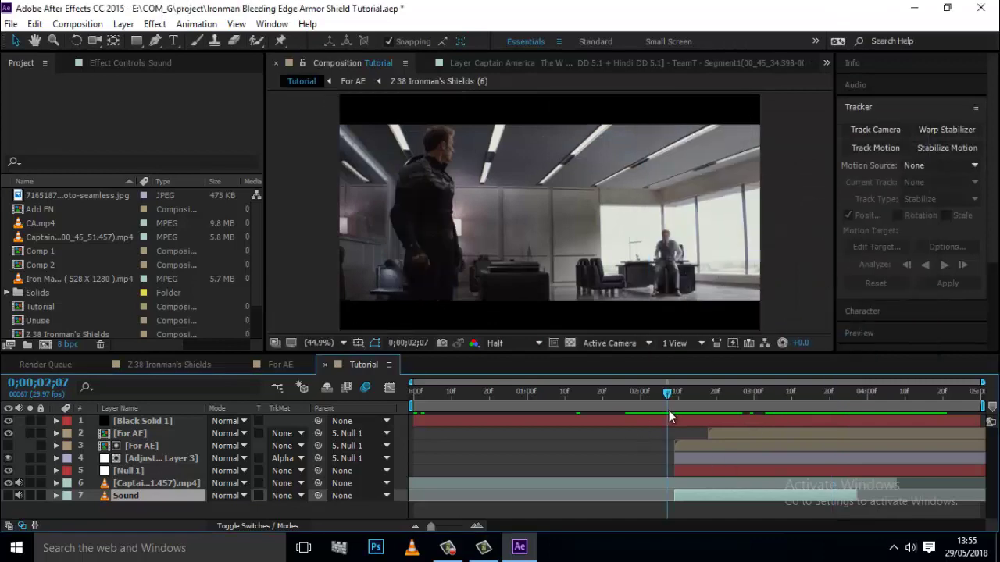
- Preview the shield animation in the Tutorial composition and play Comp 3 from the start
key(space)
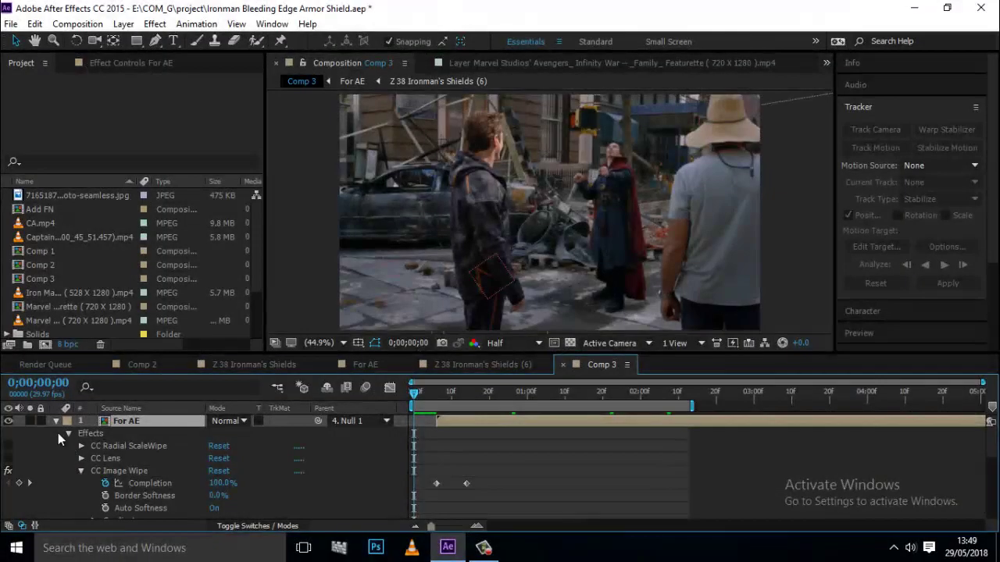
click(57, 421)
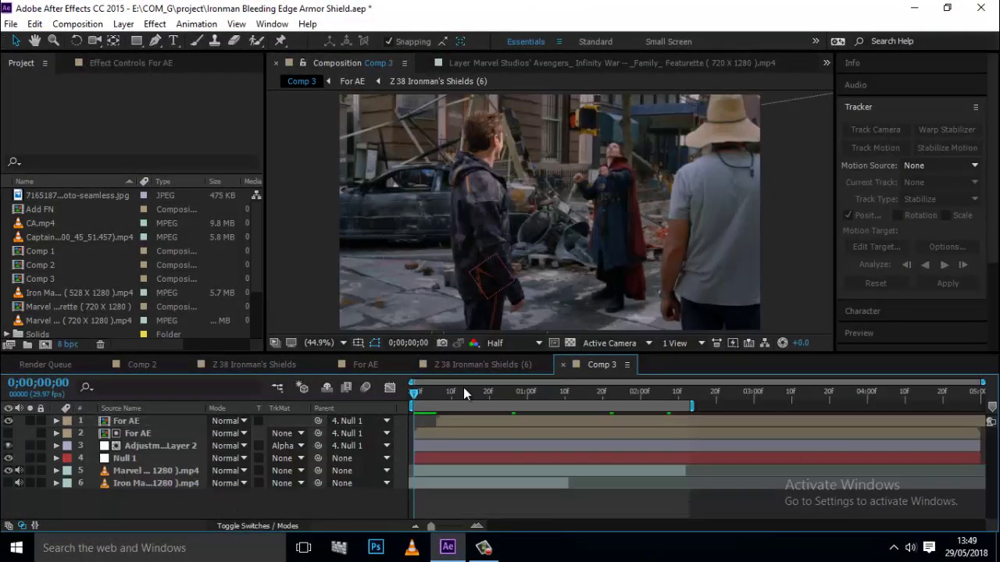
key(space)
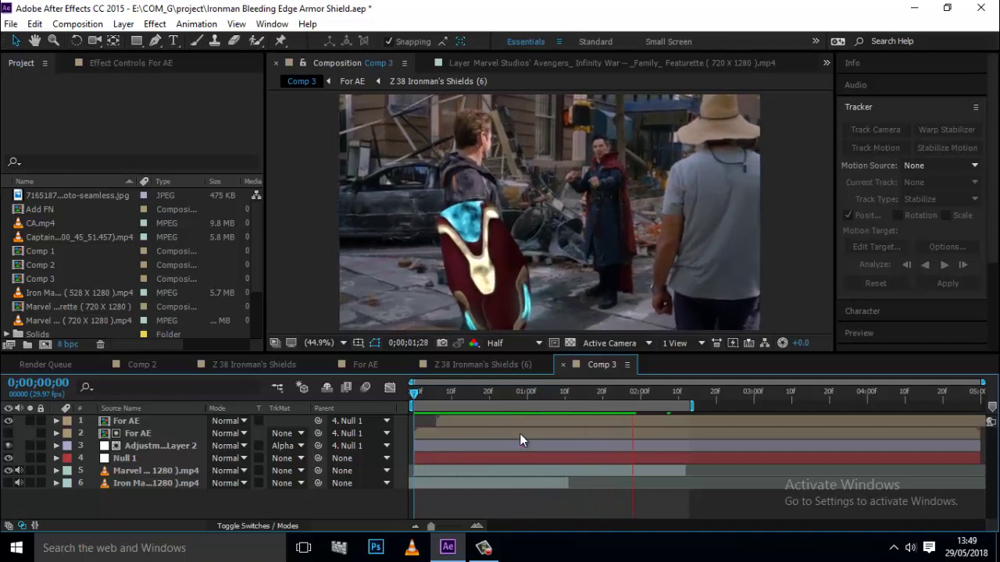
- Keyframe the top For AE layer's CC Image Wipe Completion at 0% on 0;00;02;01 and 100% on 0;00;02;06
click(118, 422)
key(e)
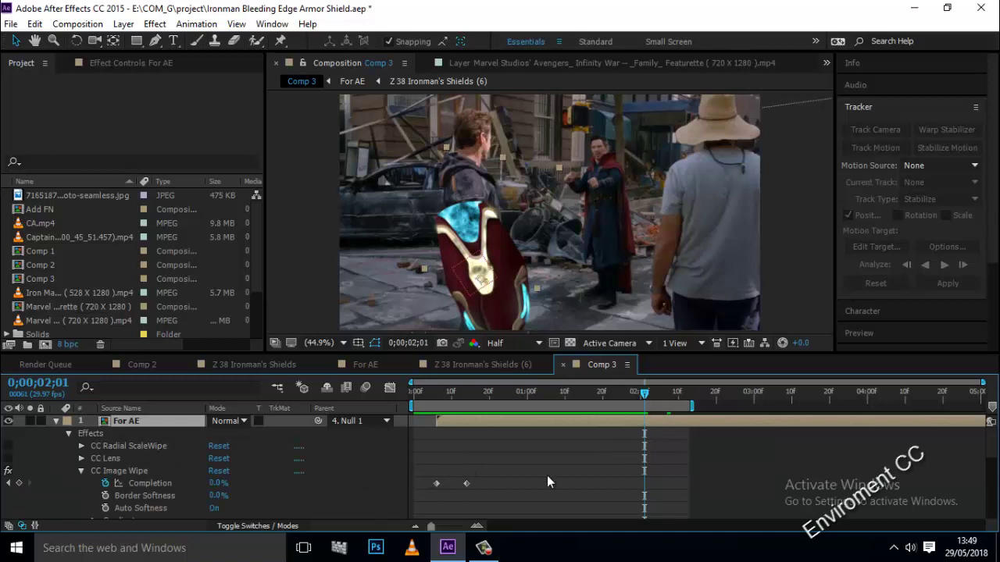
click(18, 483)
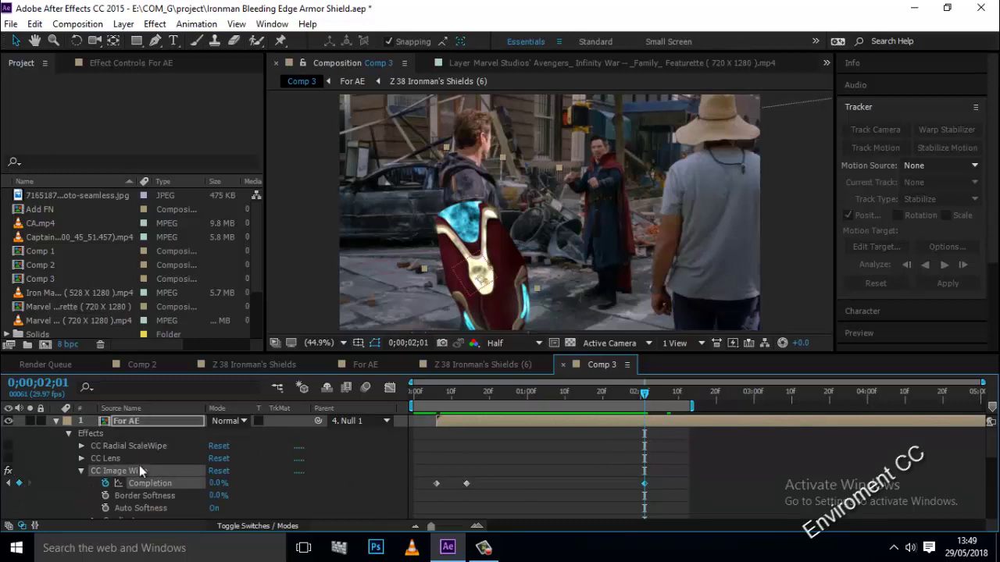
mouse_move(646, 393)
mouse_down()
mouse_move(669, 396)
mouse_move(652, 396)
mouse_move(662, 405)
mouse_up()
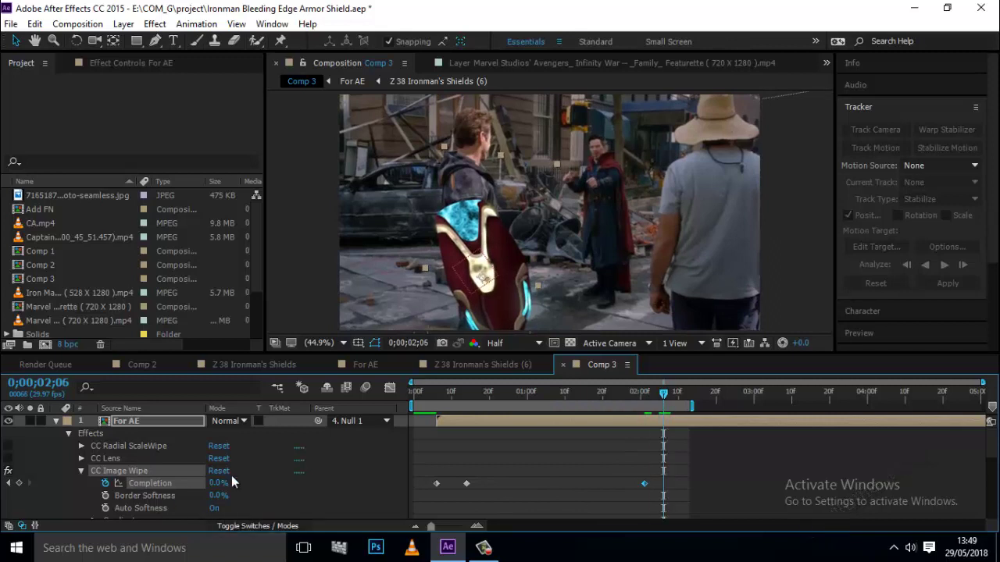
drag(218, 485, 735, 421)
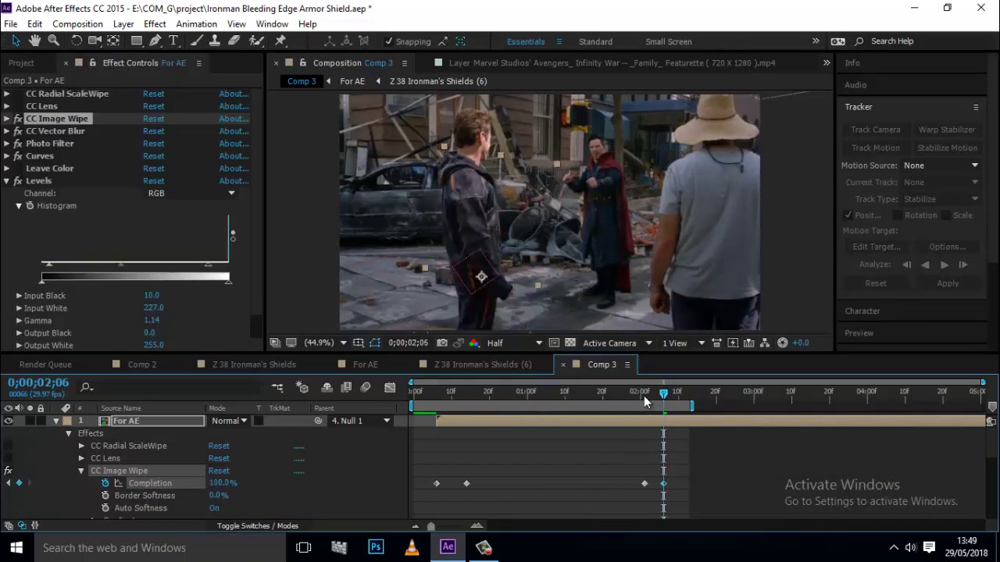
- Collapse the top For AE layer's properties and replay Comp 3 from the start to check the shield closing
key(Home)
click(56, 421)
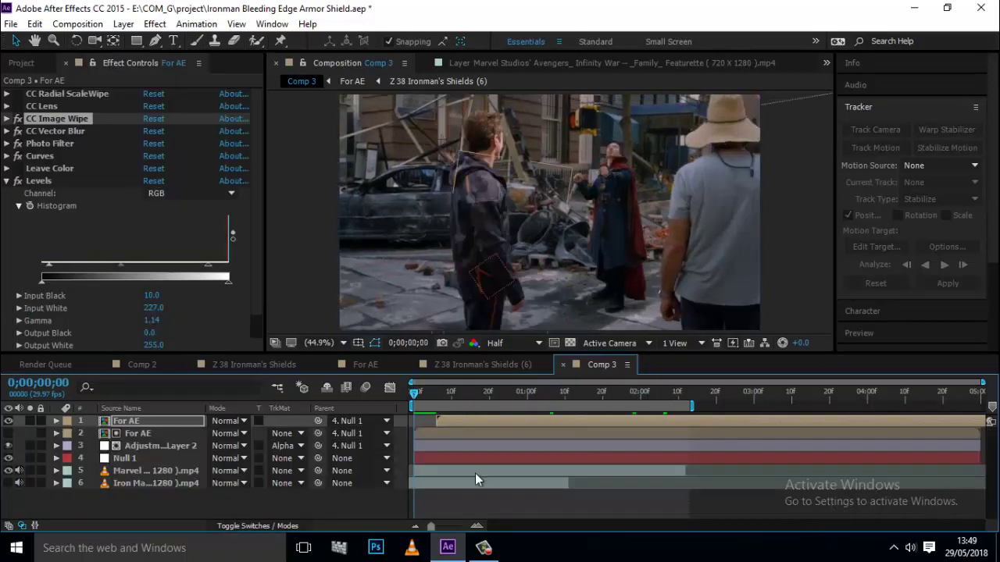
key(space)
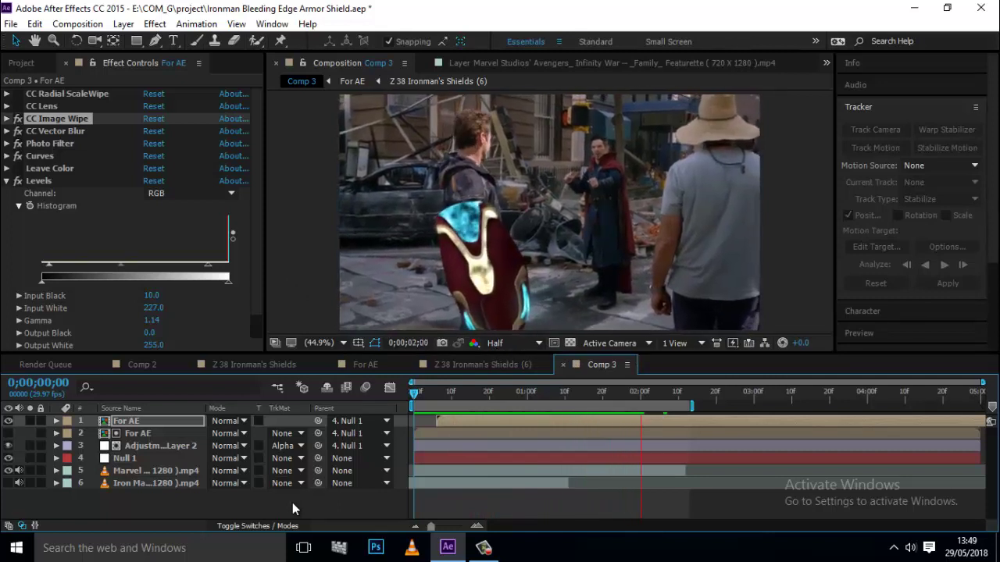
key(space)
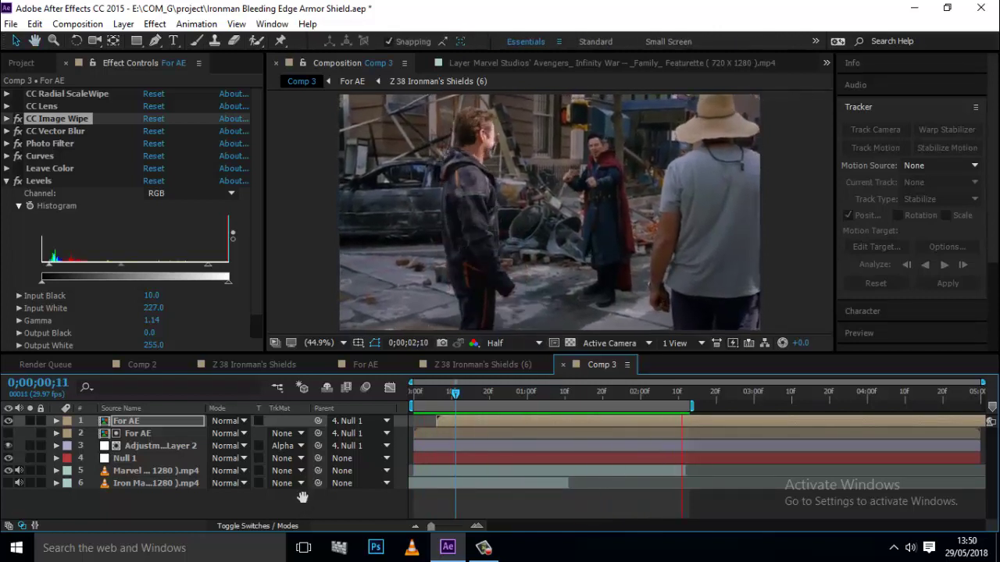
- Apply the Vibrance color correction effect to the top For AE layer, below Levels, with the playhead at 0;00;00;28
click(440, 392)
click(518, 393)
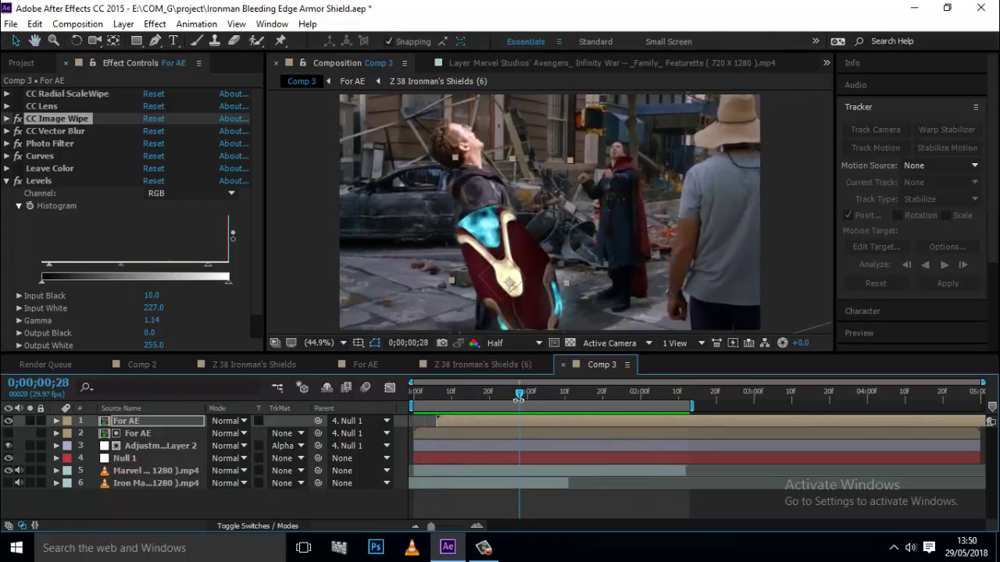
click(6, 182)
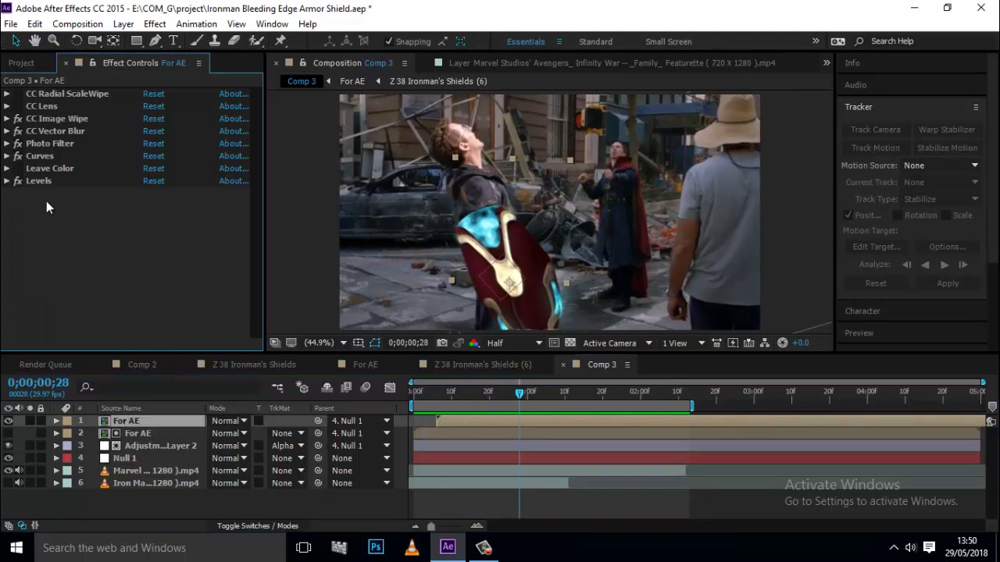
click(35, 182)
right_click(77, 196)
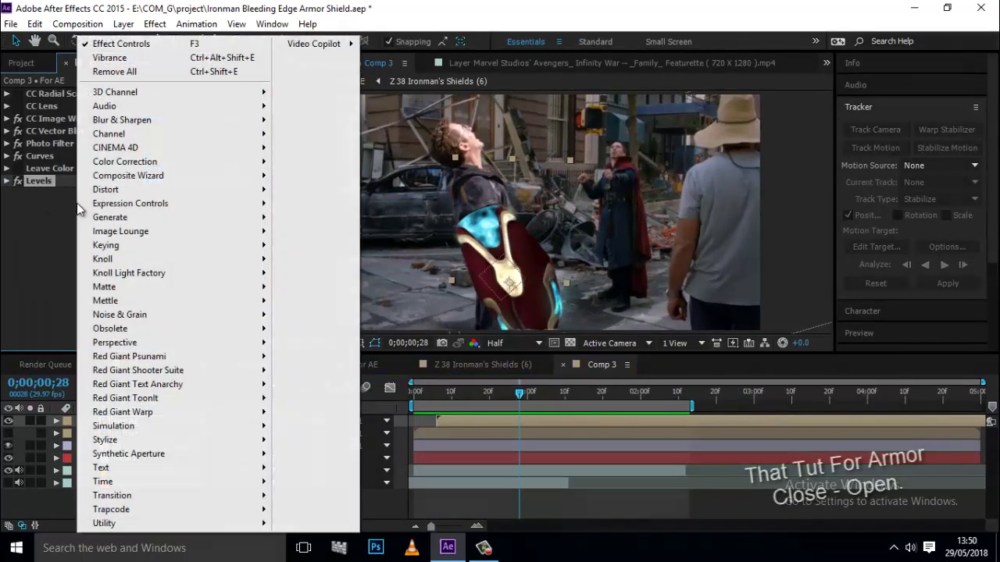
mouse_move(159, 163)
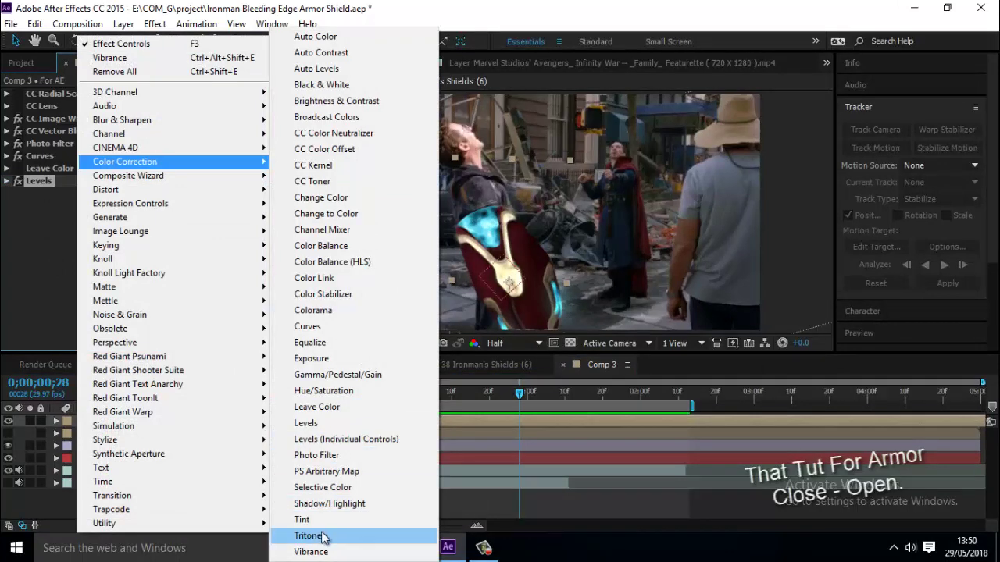
click(310, 551)
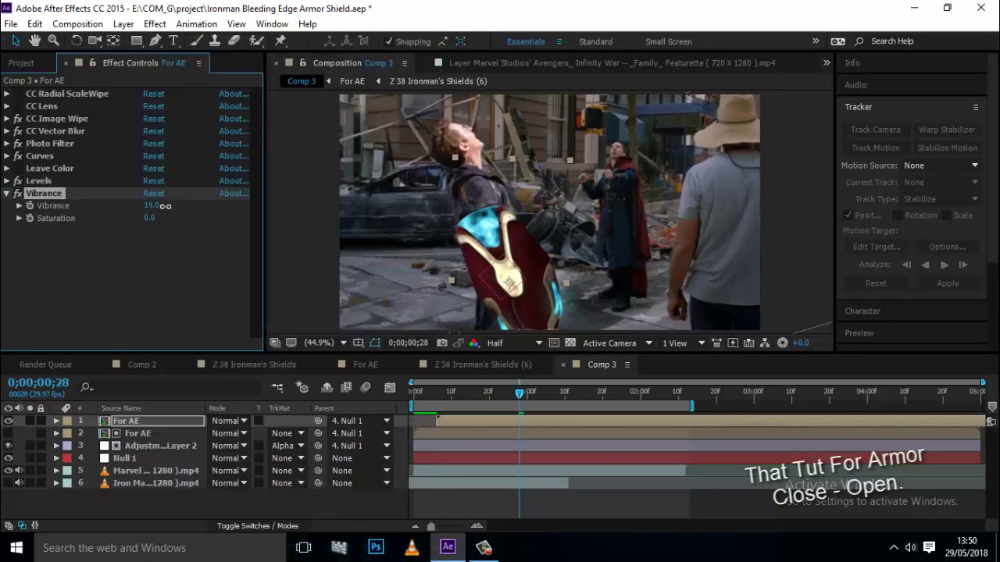
- Set the Vibrance effect's Vibrance to 100 and Saturation to -19 on the top For AE layer, and preview
drag(210, 208, 115, 232)
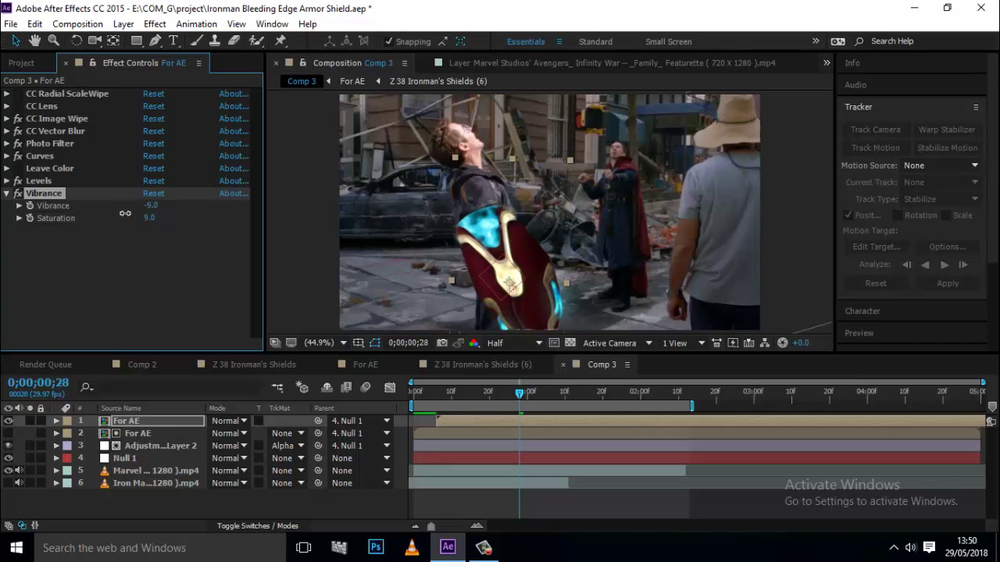
mouse_move(125, 213)
mouse_down()
mouse_move(110, 216)
mouse_move(136, 223)
mouse_up()
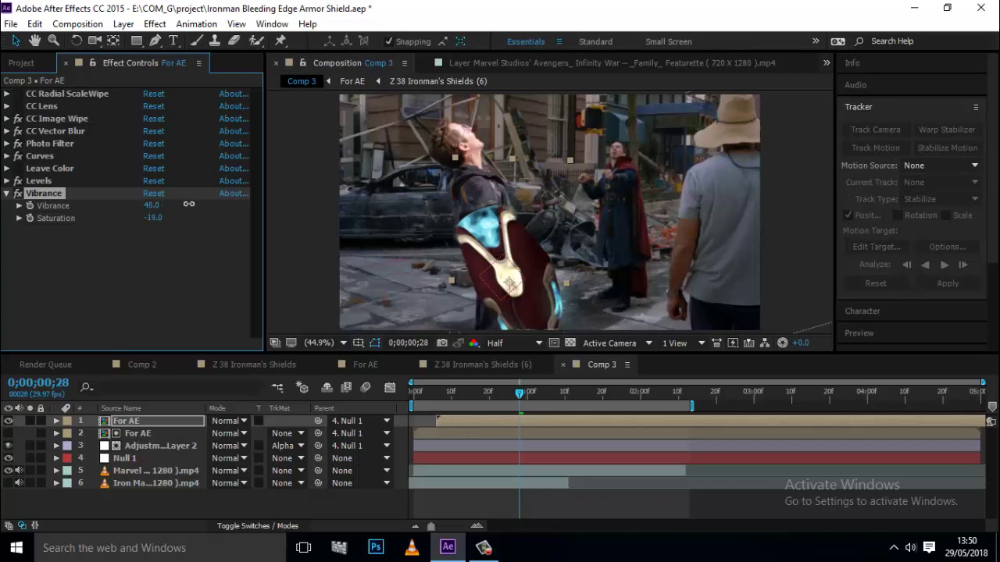
click(169, 228)
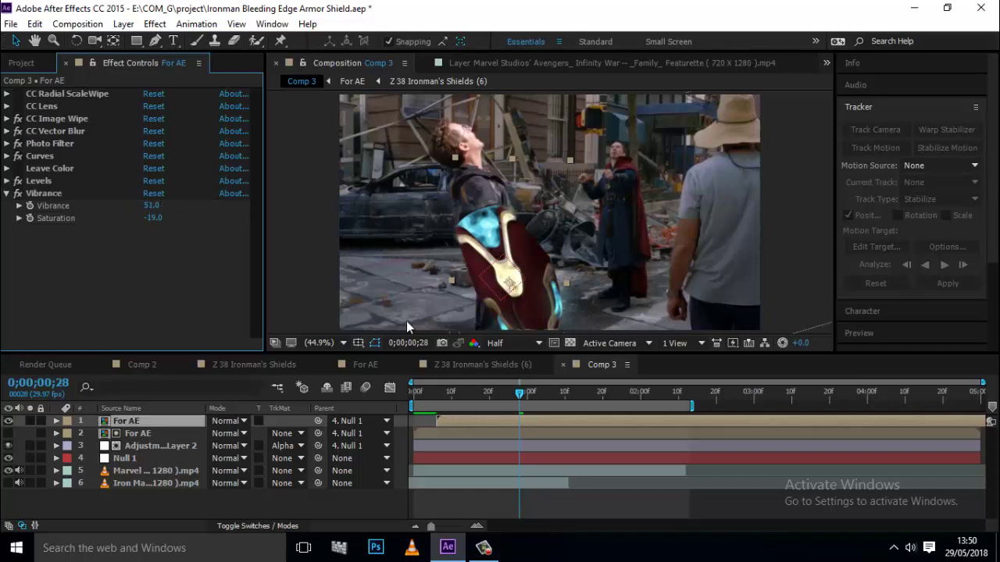
drag(153, 205, 321, 195)
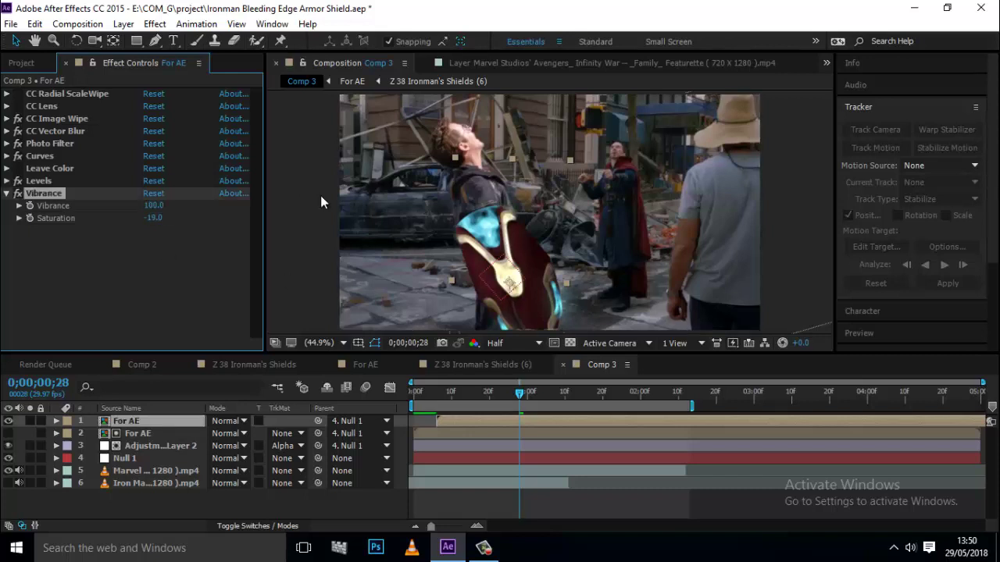
key(space)
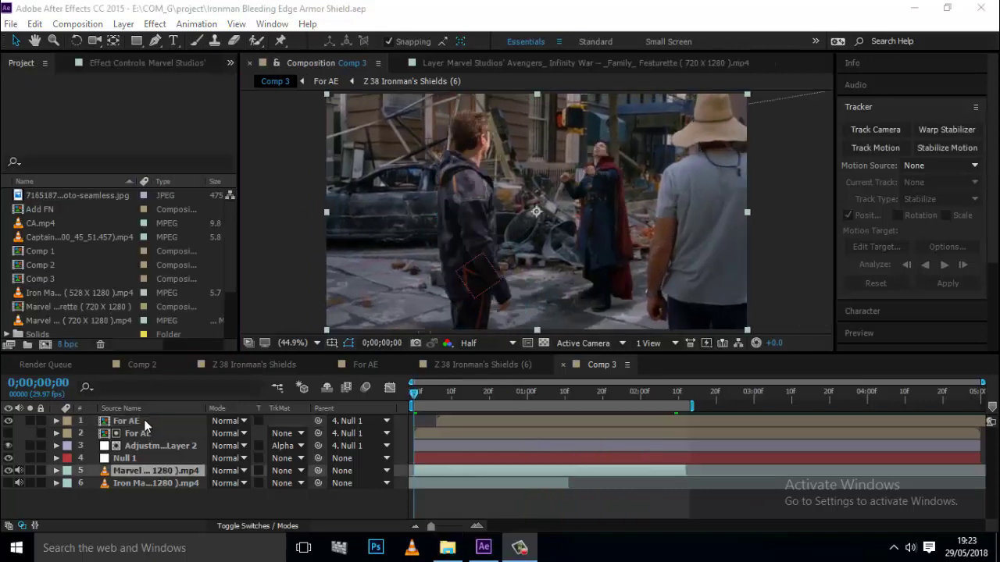
- Move the top For AE layer's two closing Completion keyframes to about 0;00;01;22 and 0;00;01;29
click(84, 424)
key(e)
drag(665, 487, 636, 487)
click(644, 485)
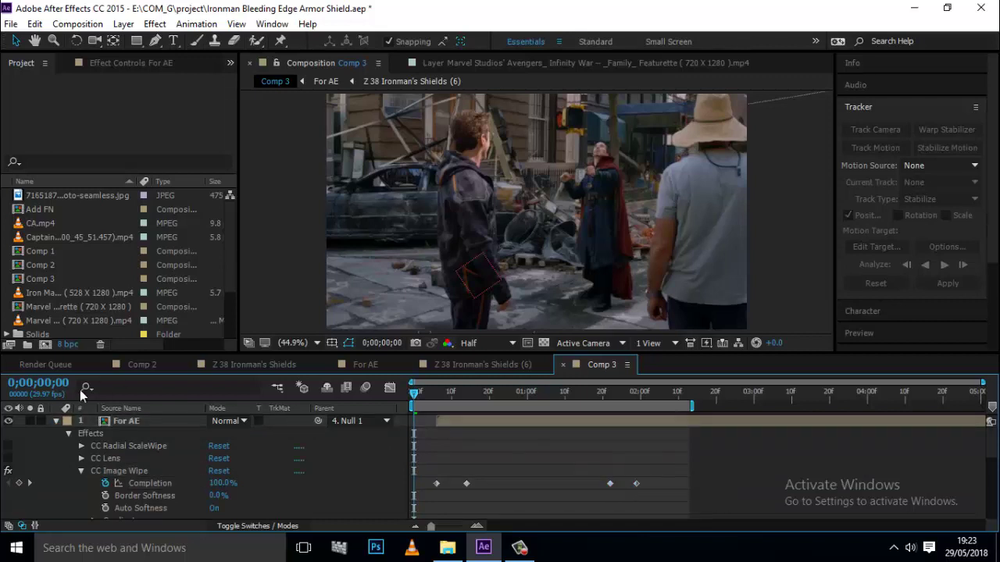
click(55, 422)
- Select the second For AE layer's two closing Completion keyframes and preview Comp 3
click(56, 434)
drag(573, 464, 667, 489)
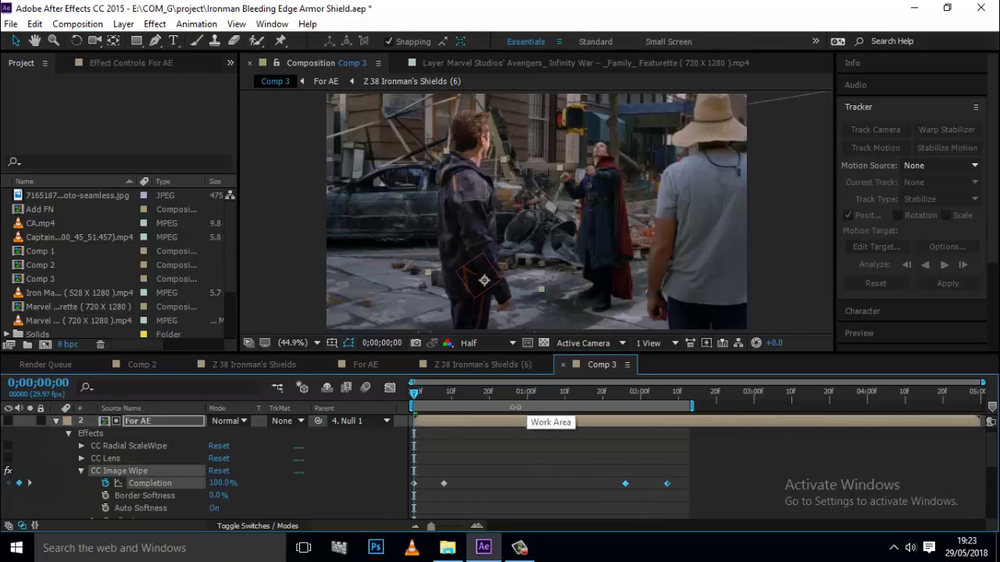
key(space)
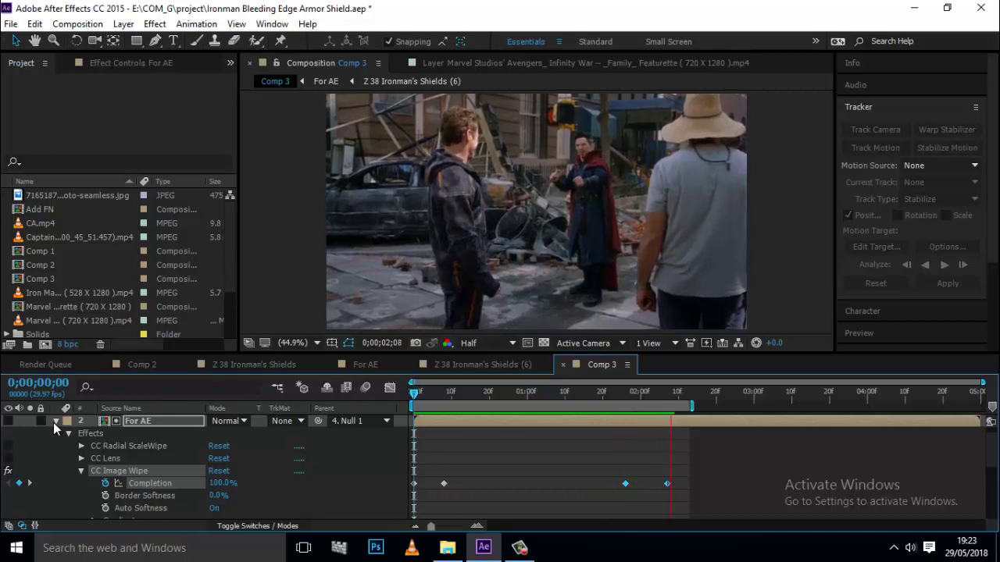
key(space)
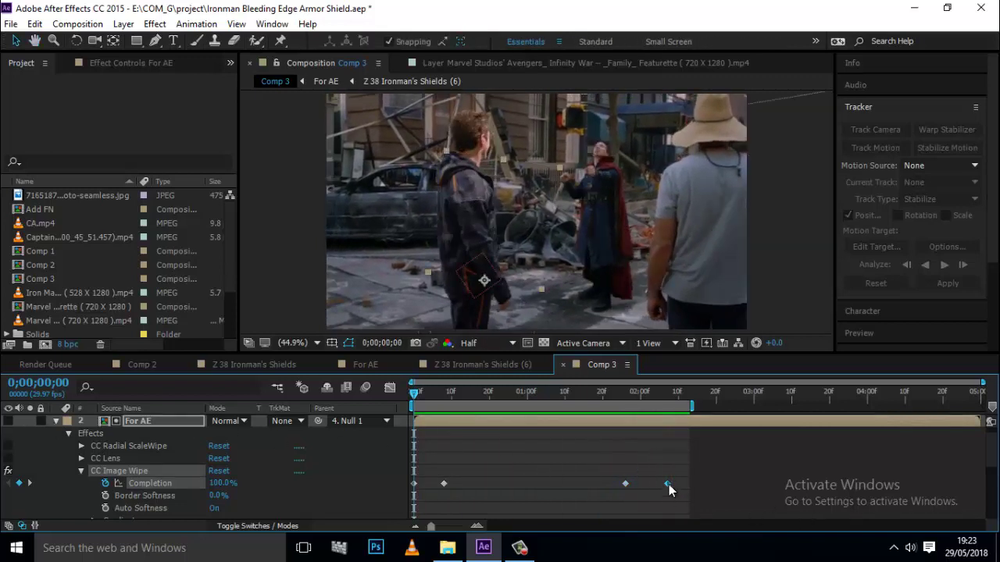
- Move the second For AE layer's last Completion keyframe to 0;00;02;05 and replay Comp 3
drag(668, 484, 661, 485)
key(space)
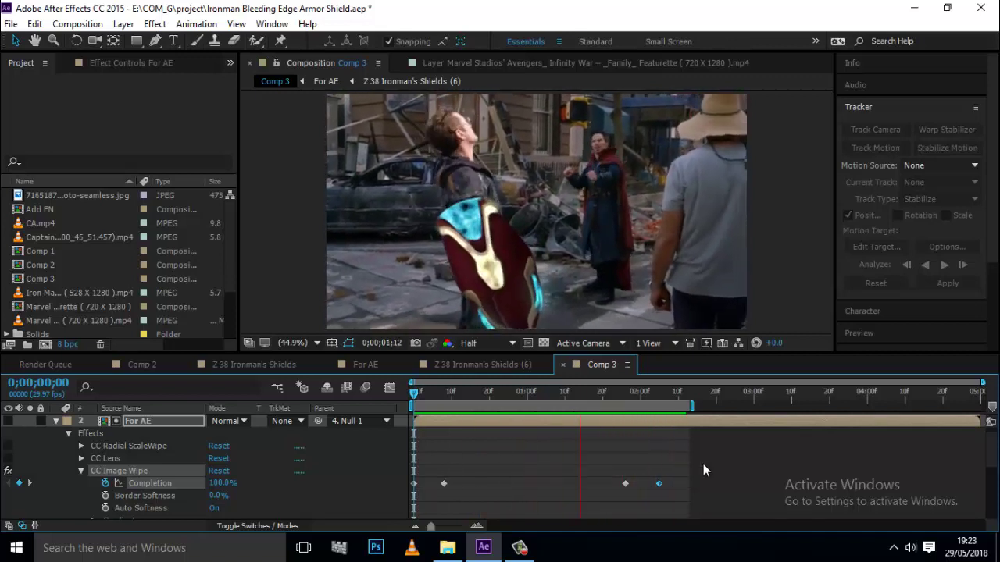
key(space)
click(55, 421)
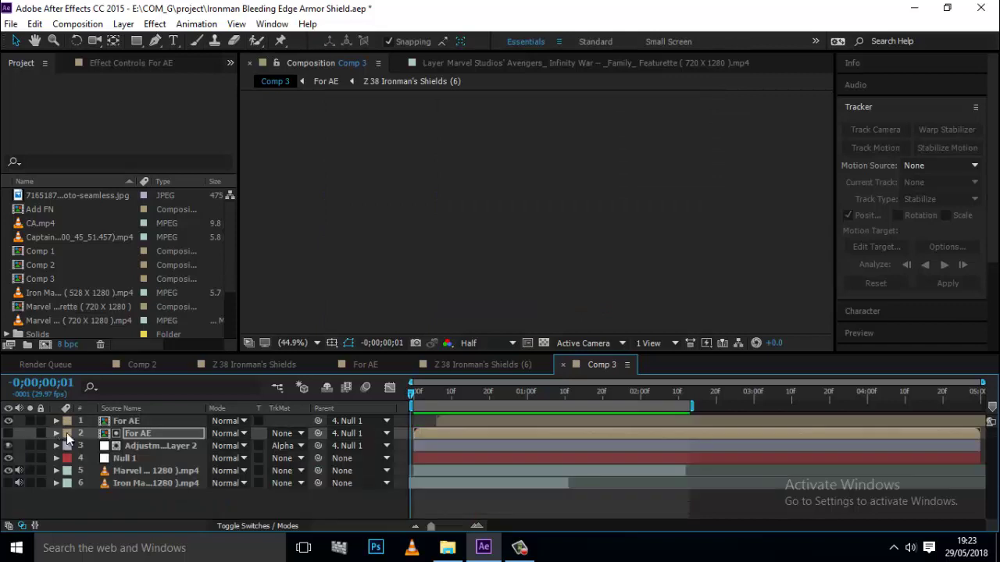
- Duplicate the Iron Man sound layer, time-reverse the copy and start it at the original's end, about 0;00;01;11
click(193, 483)
key(ctrl+d)
drag(486, 483, 572, 484)
right_click(582, 483)
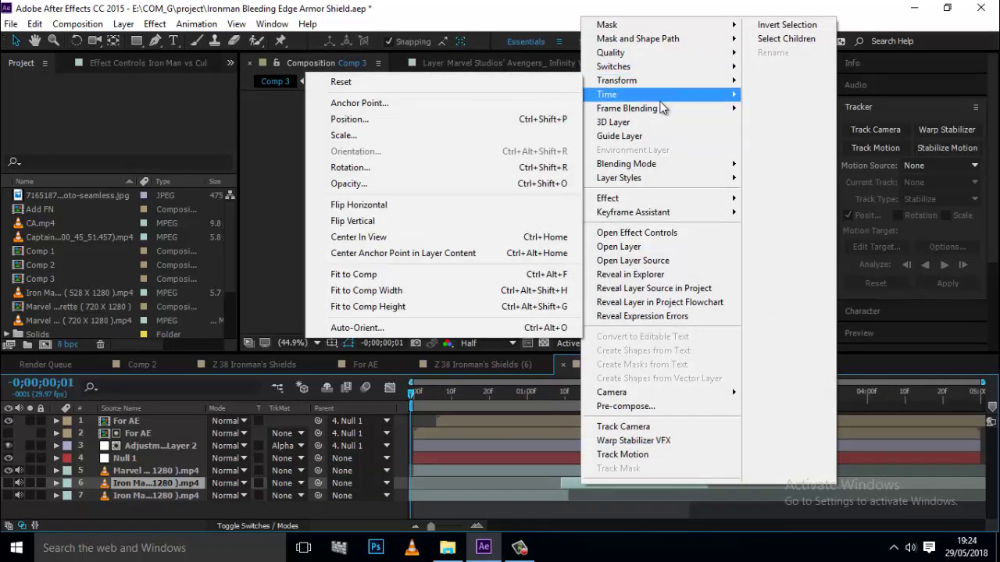
mouse_move(664, 95)
click(859, 111)
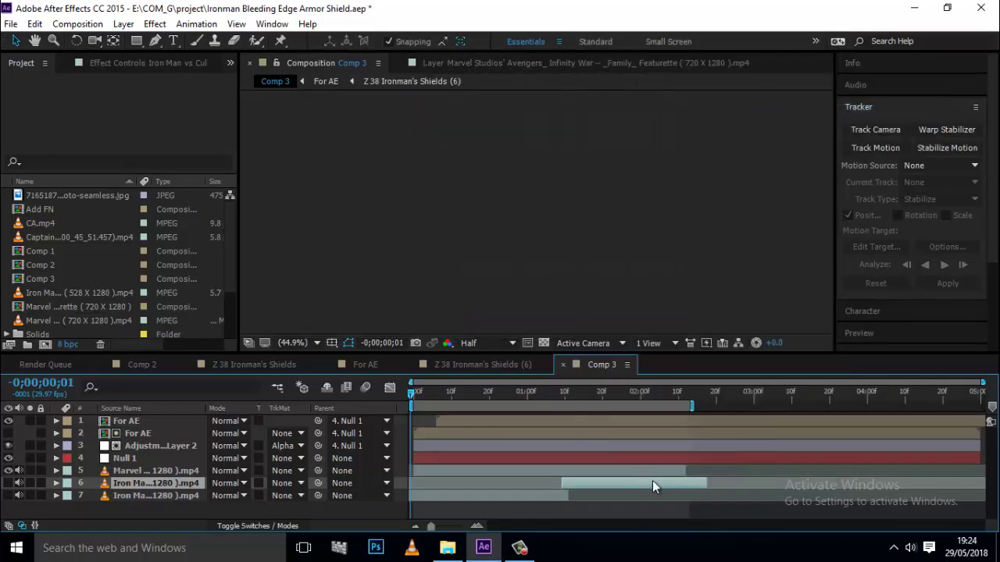
drag(667, 484, 675, 484)
- Trim the reversed Iron Man sound layer's end to about 0;00;02;16 and preview Comp 3 with sound
key(space)
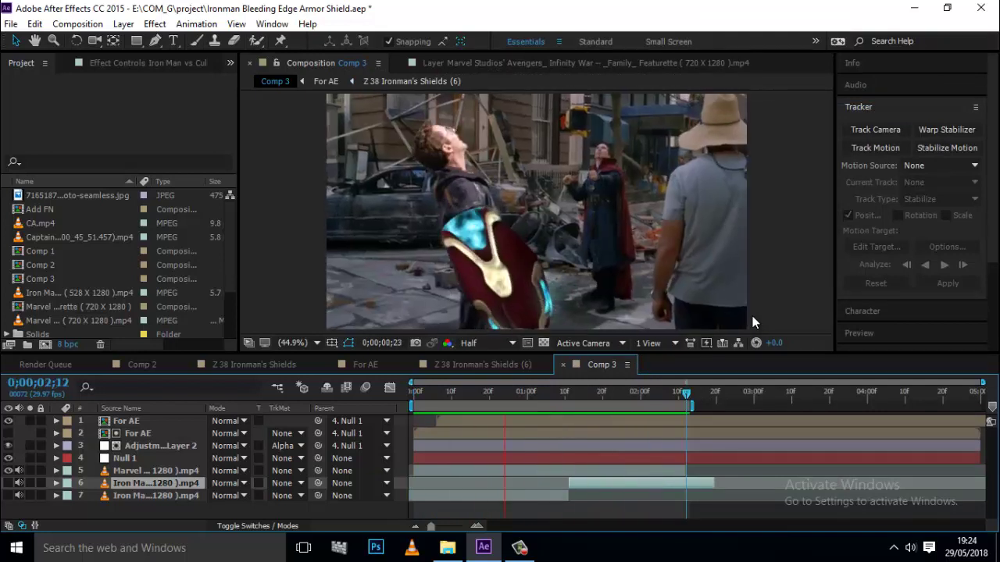
key(space)
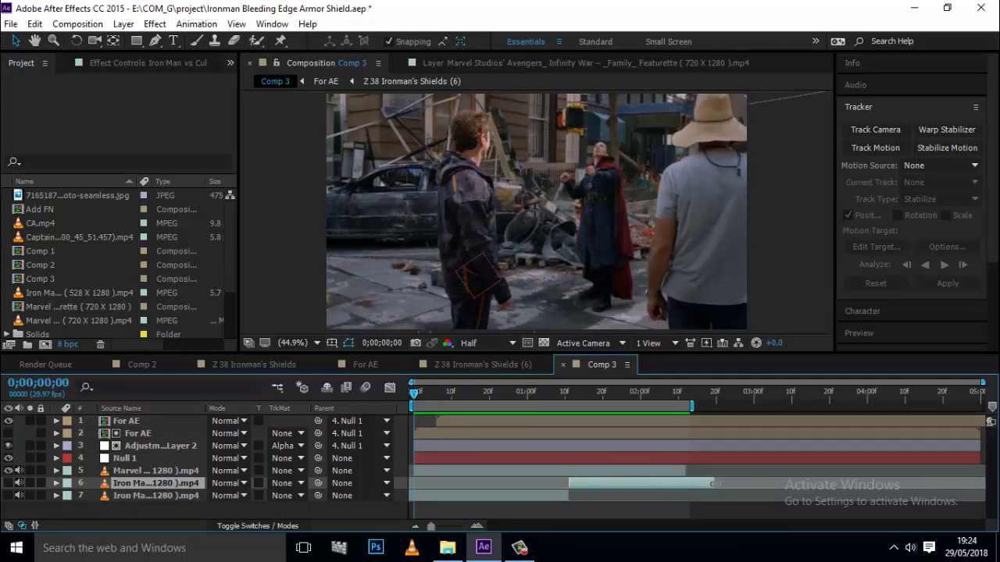
drag(713, 483, 702, 483)
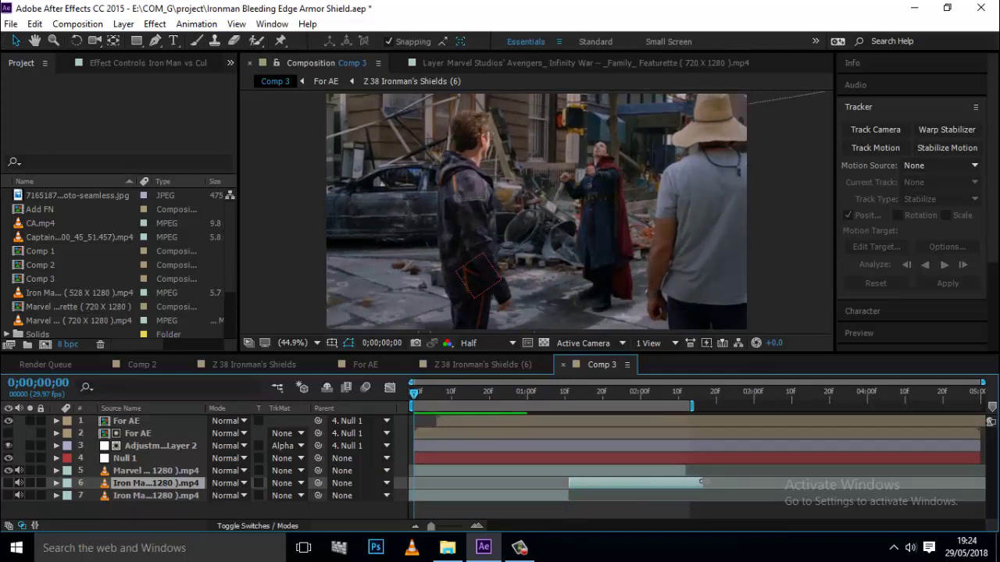
key(space)
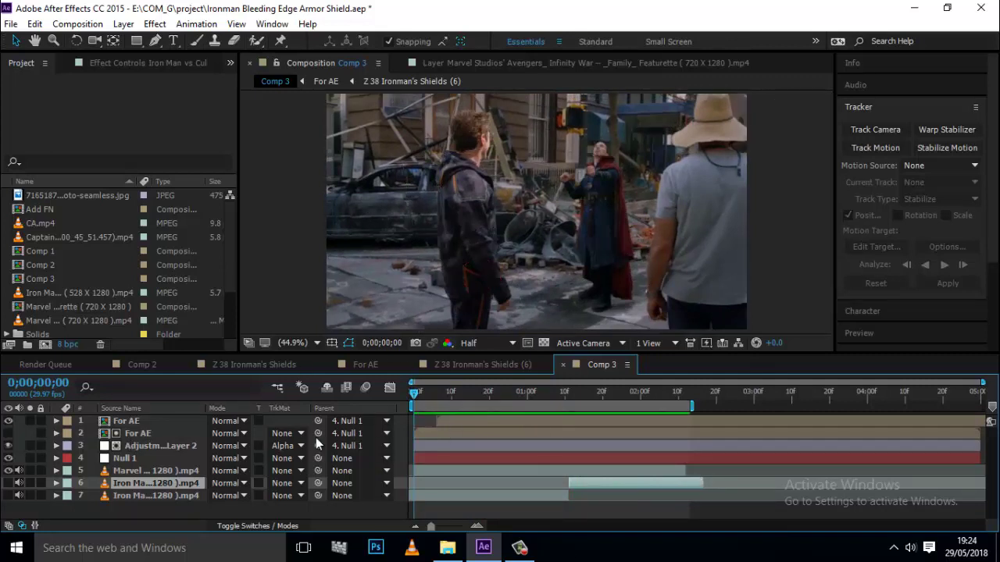
key(space)
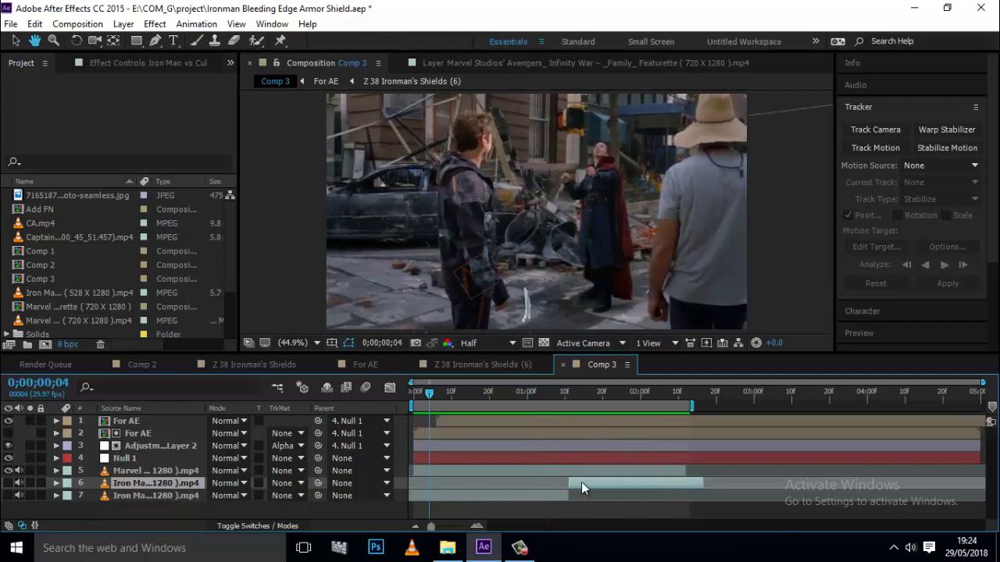
- Move the second For AE layer's last CC Image Wipe Completion keyframe to about 0;00;02;07
click(121, 436)
key(u)
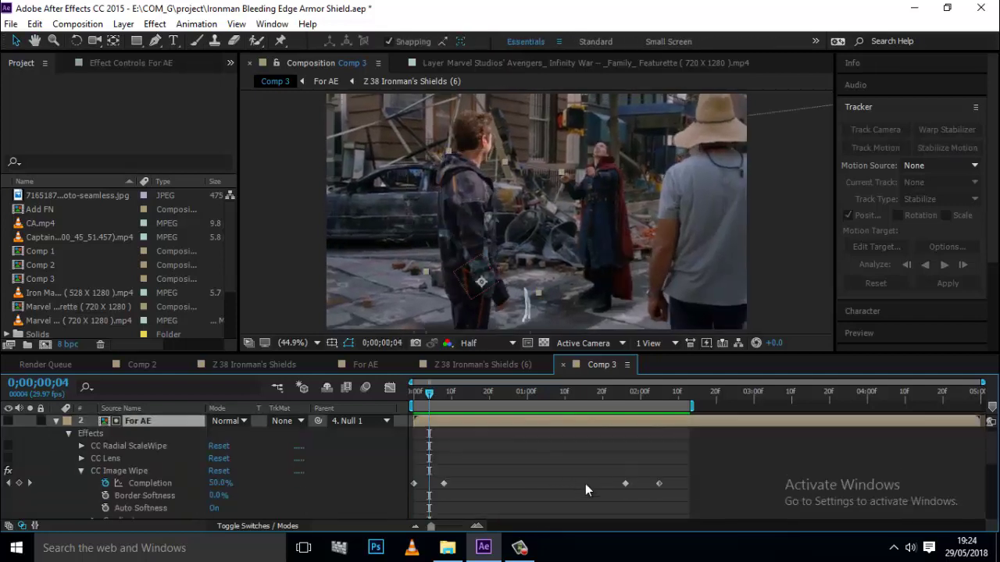
click(664, 484)
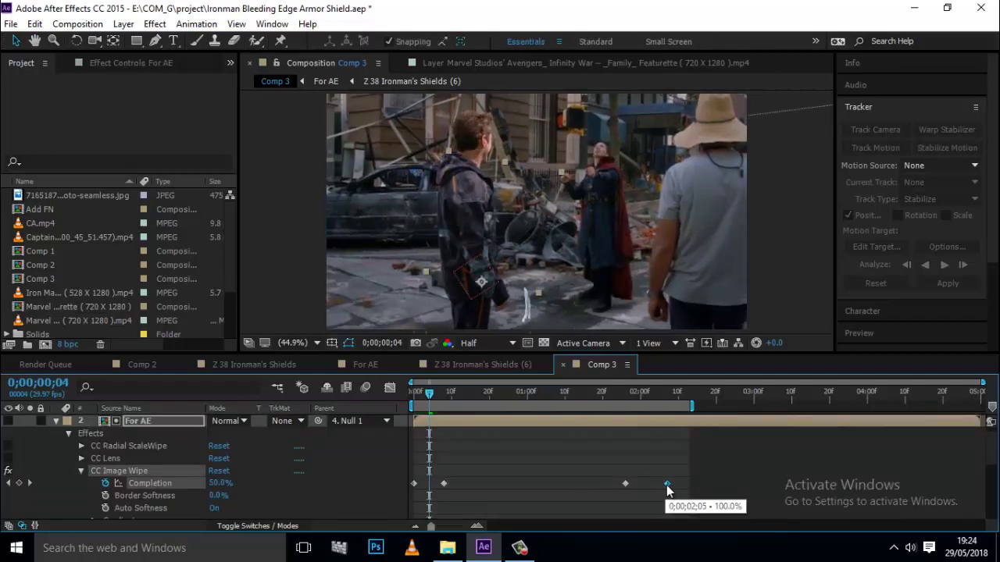
click(519, 549)
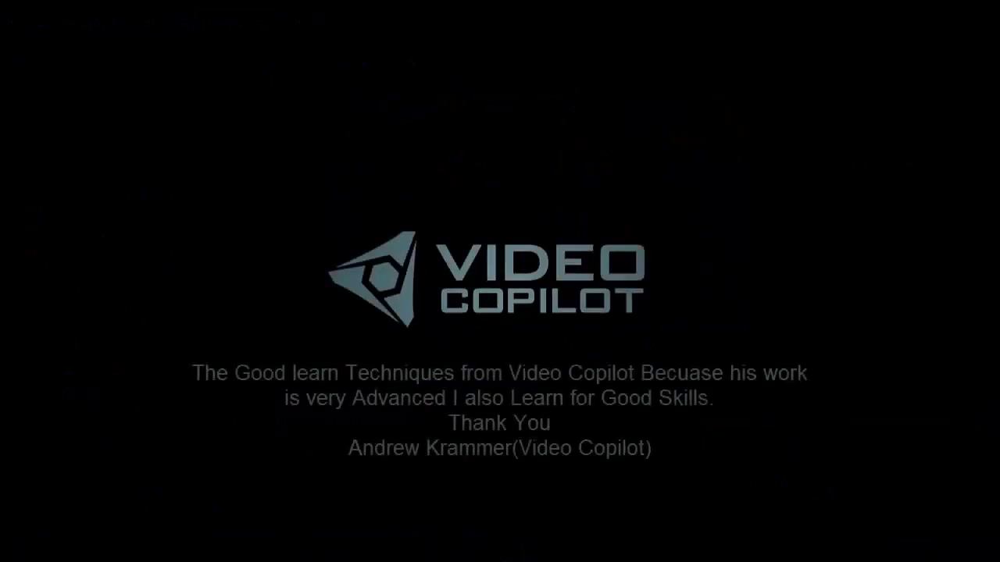